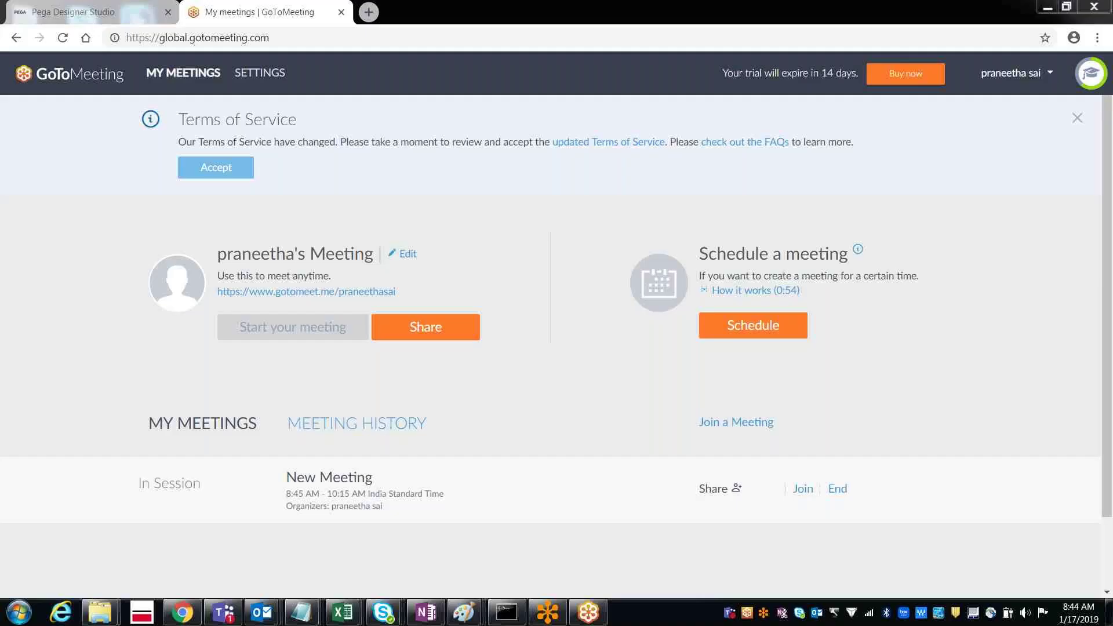
Step: Return to the Pega Designer Studio tab showing the operator record's Work settings
click(107, 19)
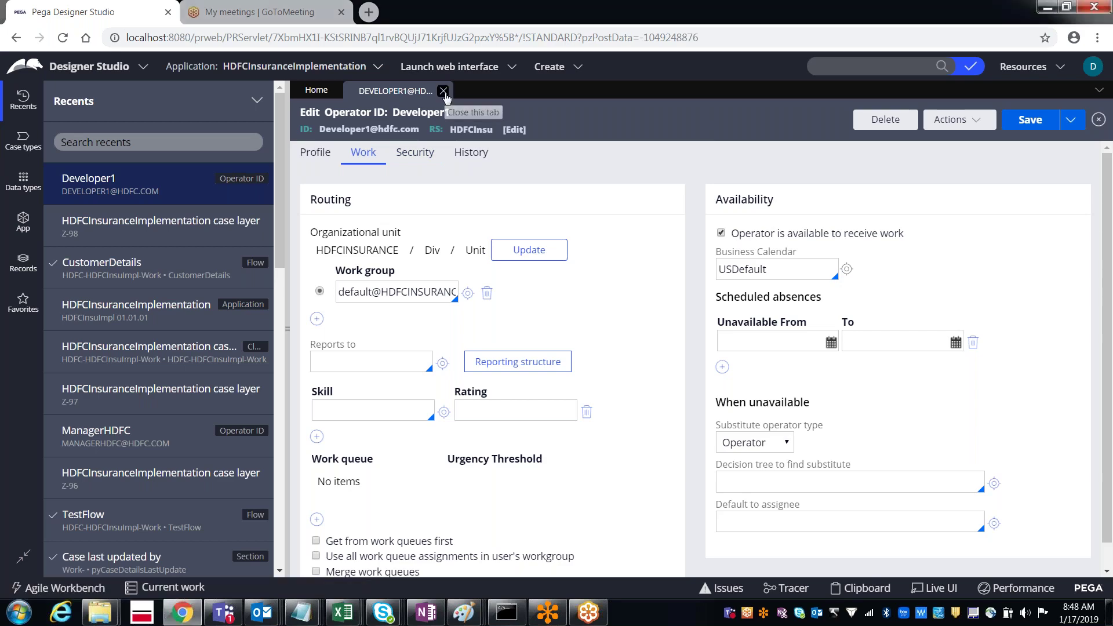
Step: Close the open operator and open Developer1's own Profile from the avatar menu, with Records shown
click(444, 91)
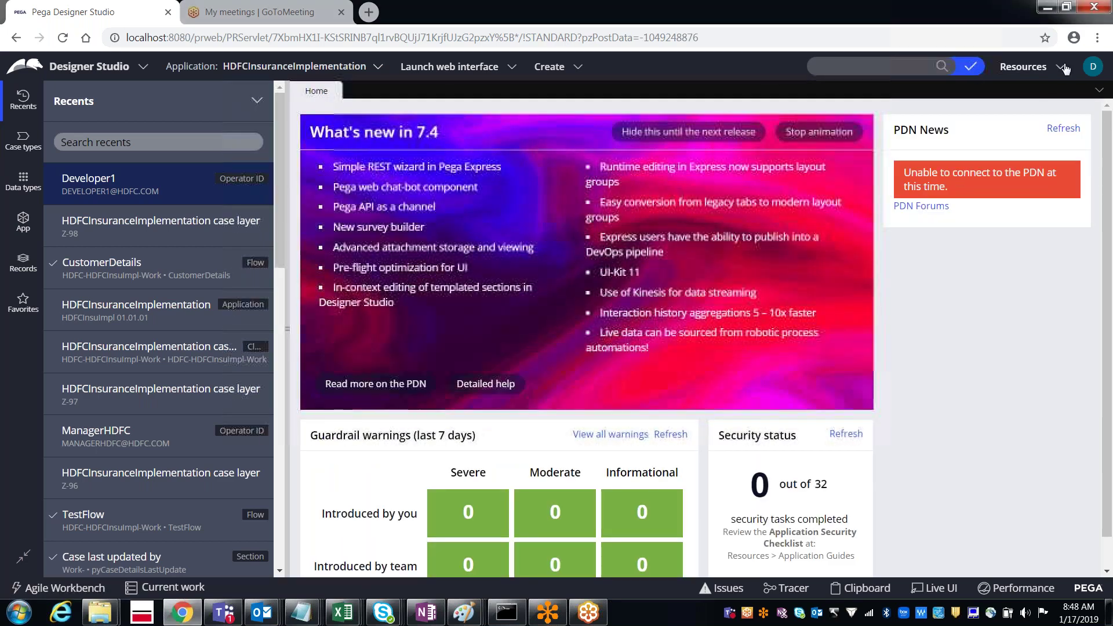
click(1094, 69)
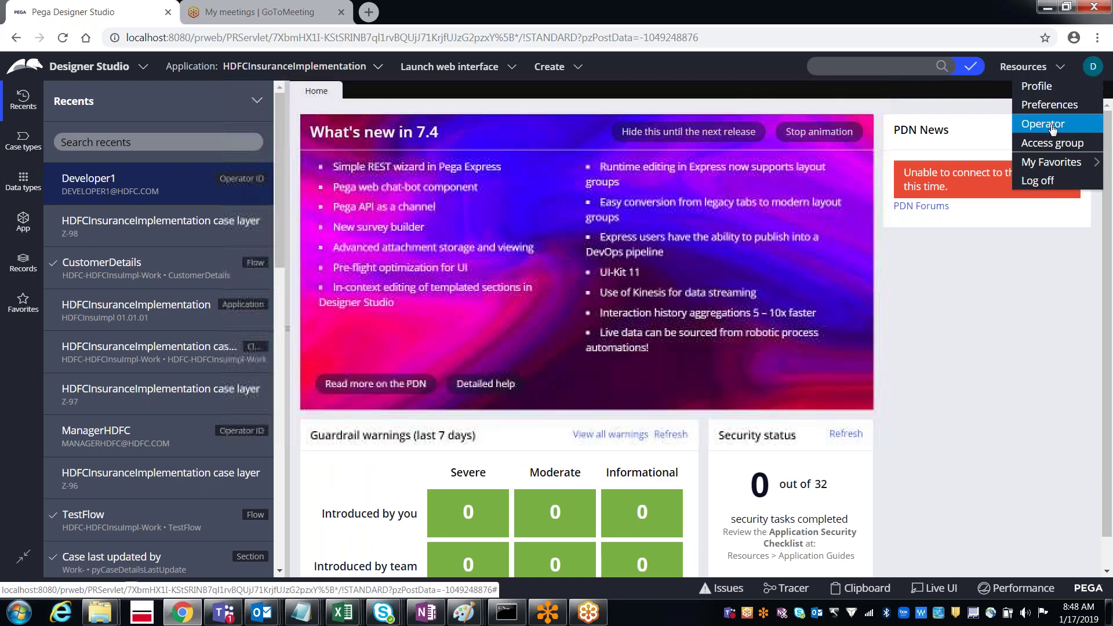
click(1053, 128)
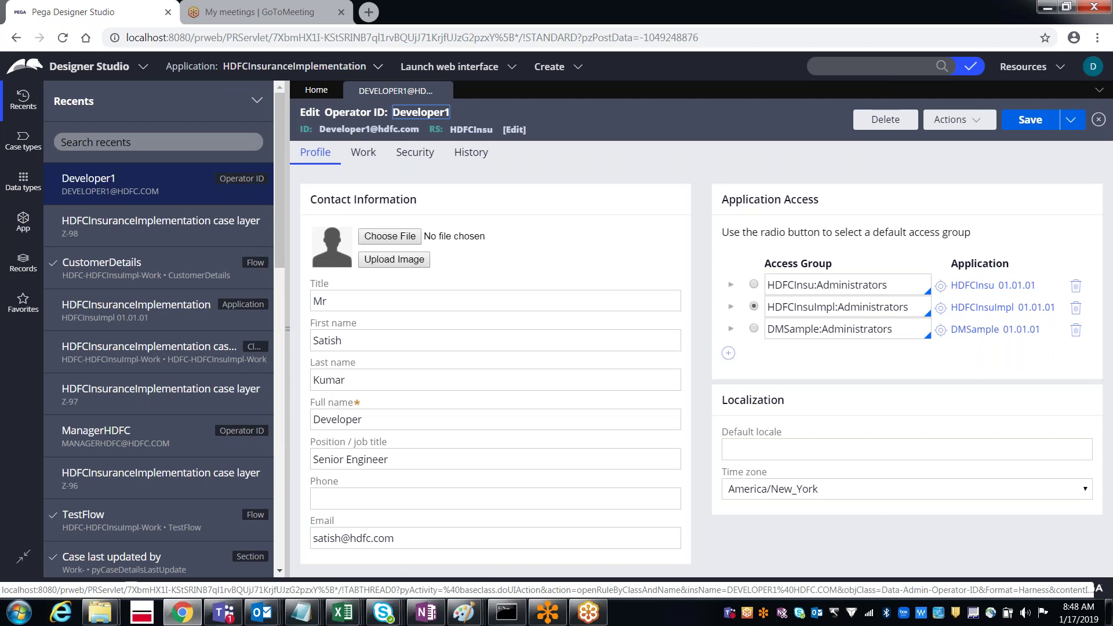
double_click(359, 128)
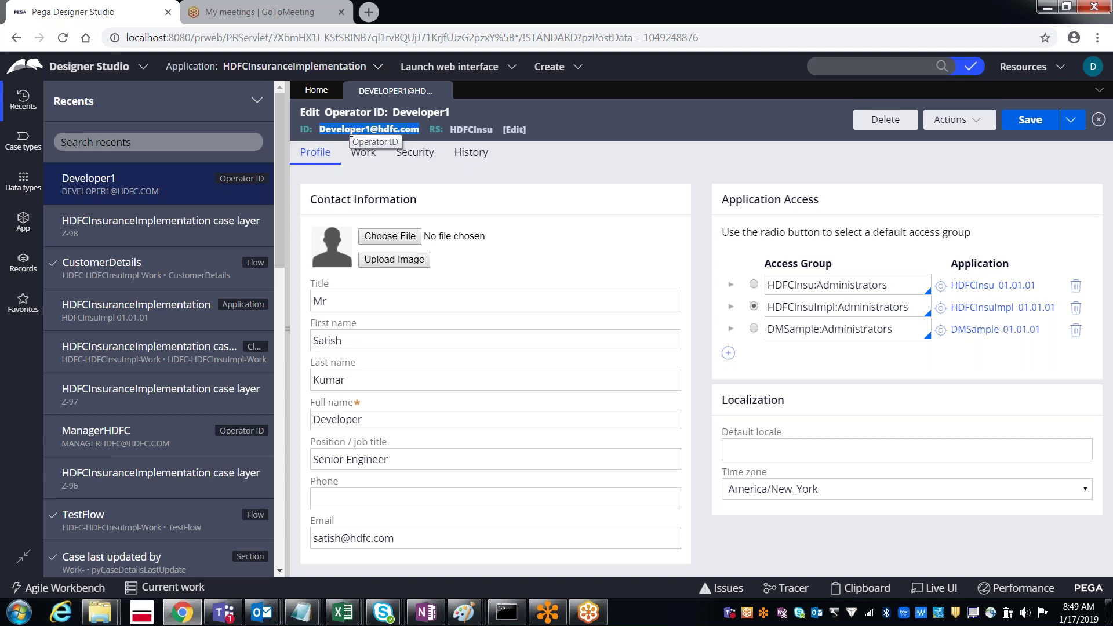
click(1071, 121)
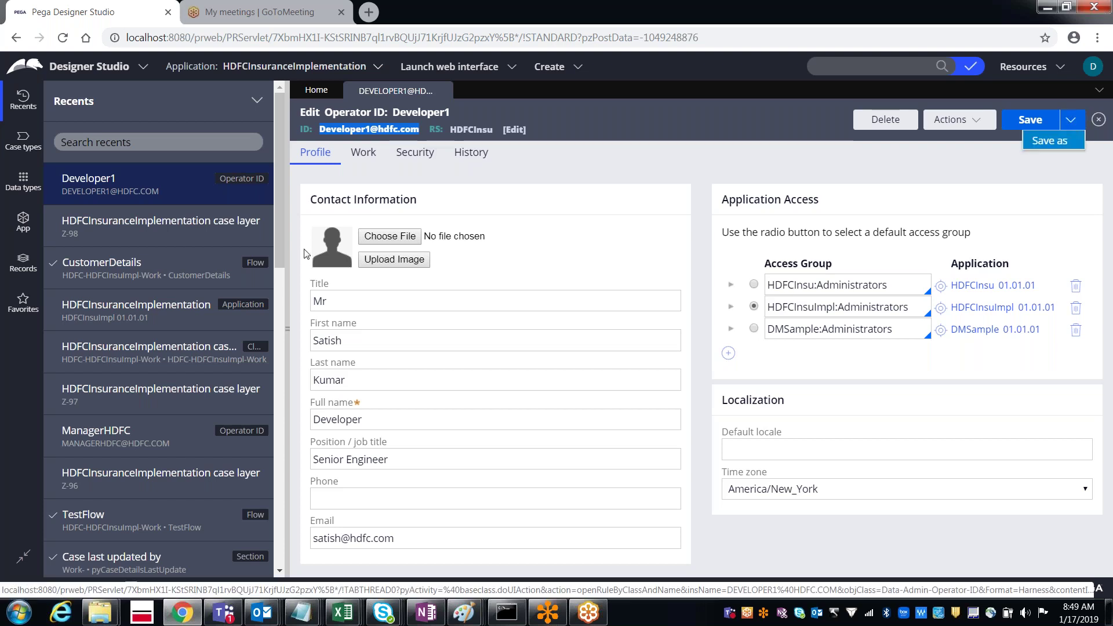
click(19, 273)
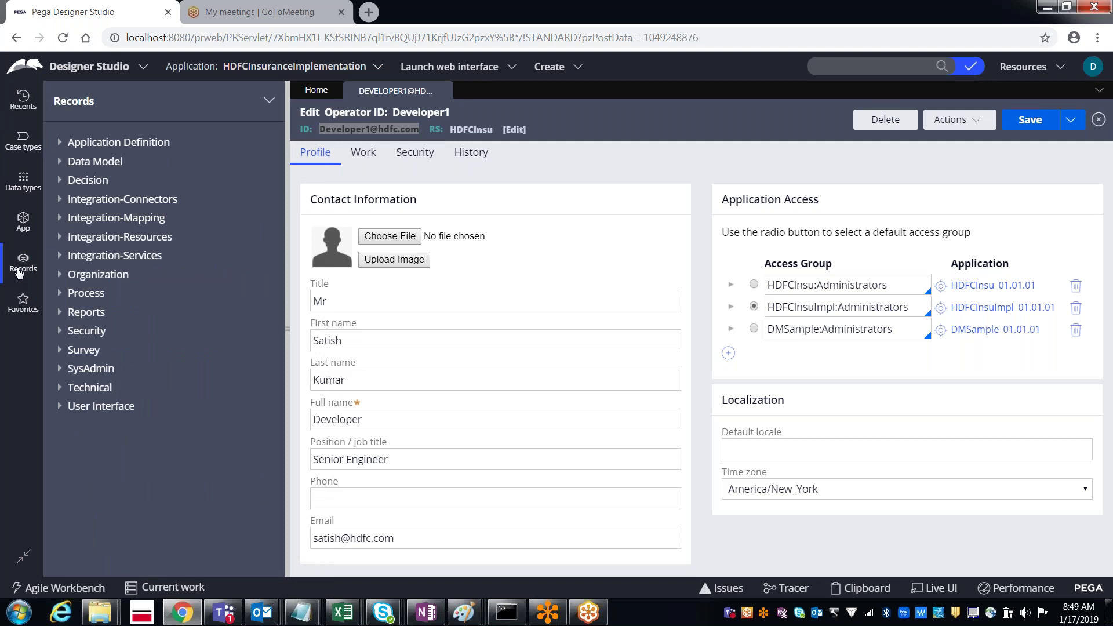
Step: Save the Developer1 operator record, then start a Save As copy in a new tab
click(1023, 134)
click(1071, 120)
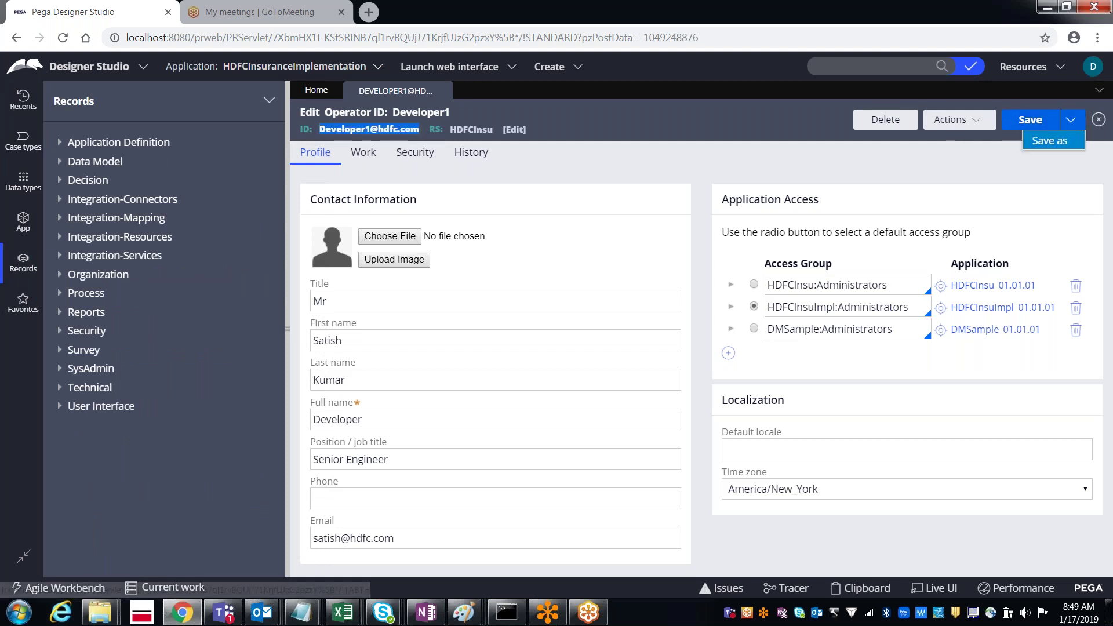
click(1047, 141)
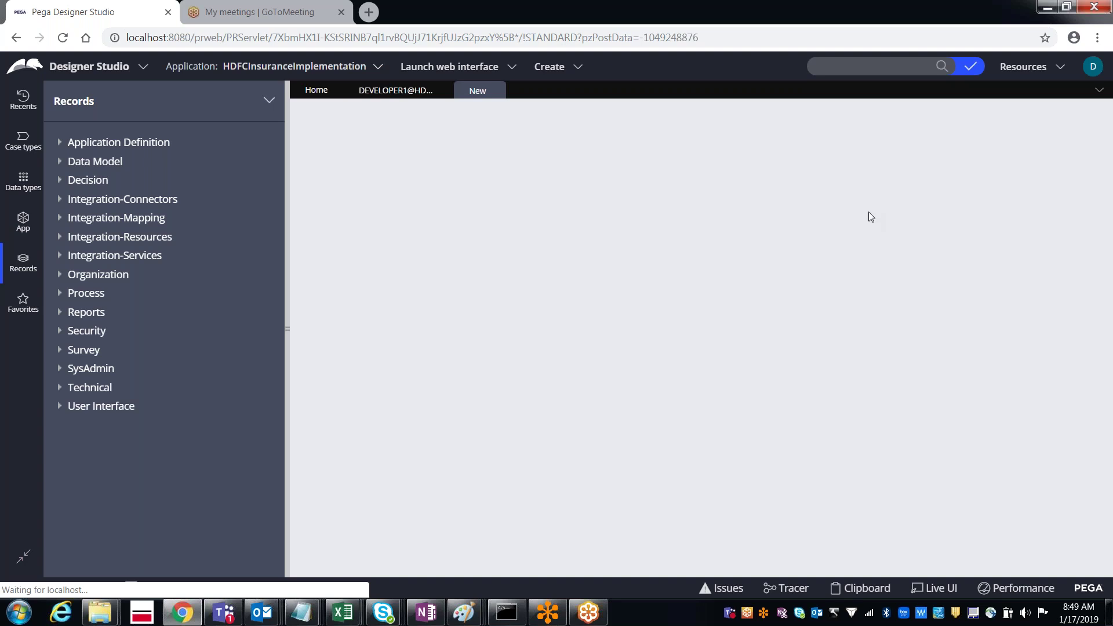
Step: Try creating a copy with description and ID name Manager; it fails because the instance exists
click(331, 168)
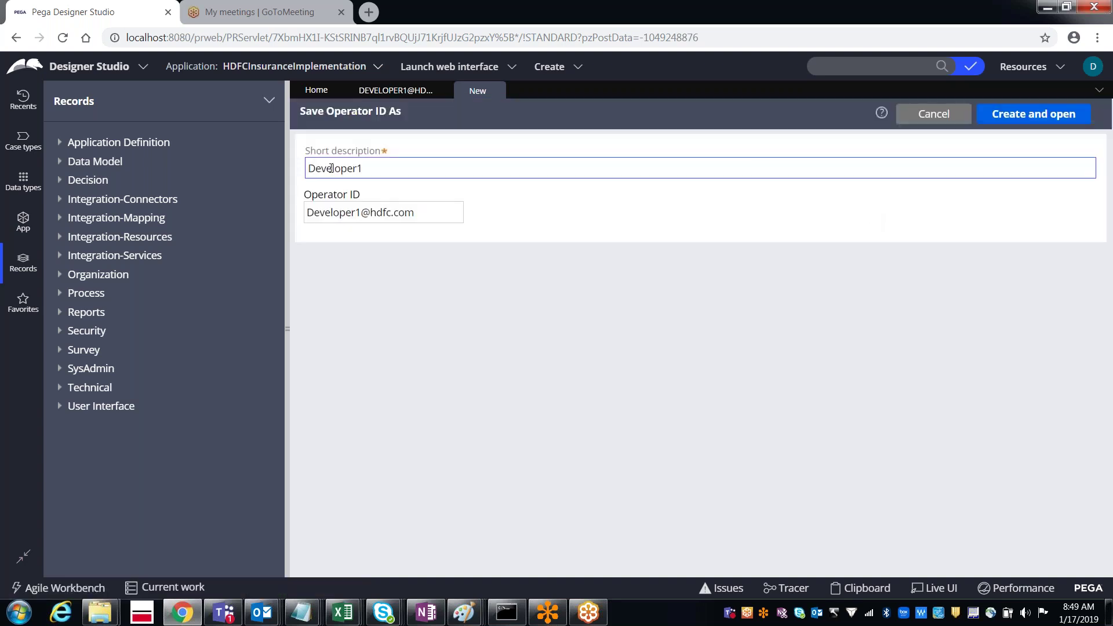
double_click(330, 168)
text(Manager)
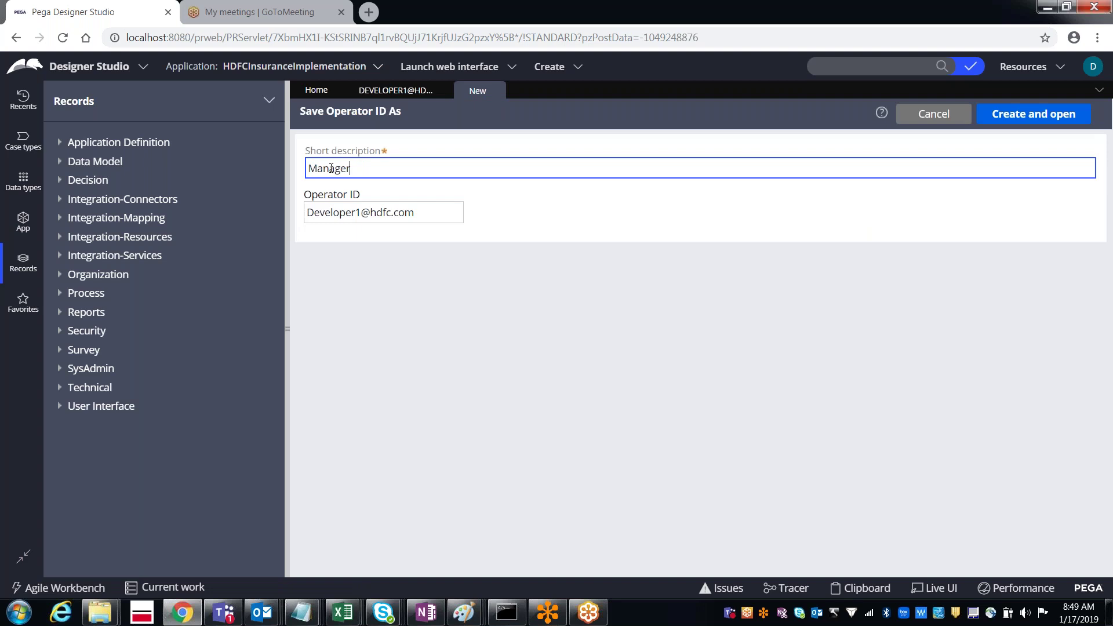
key(Tab)
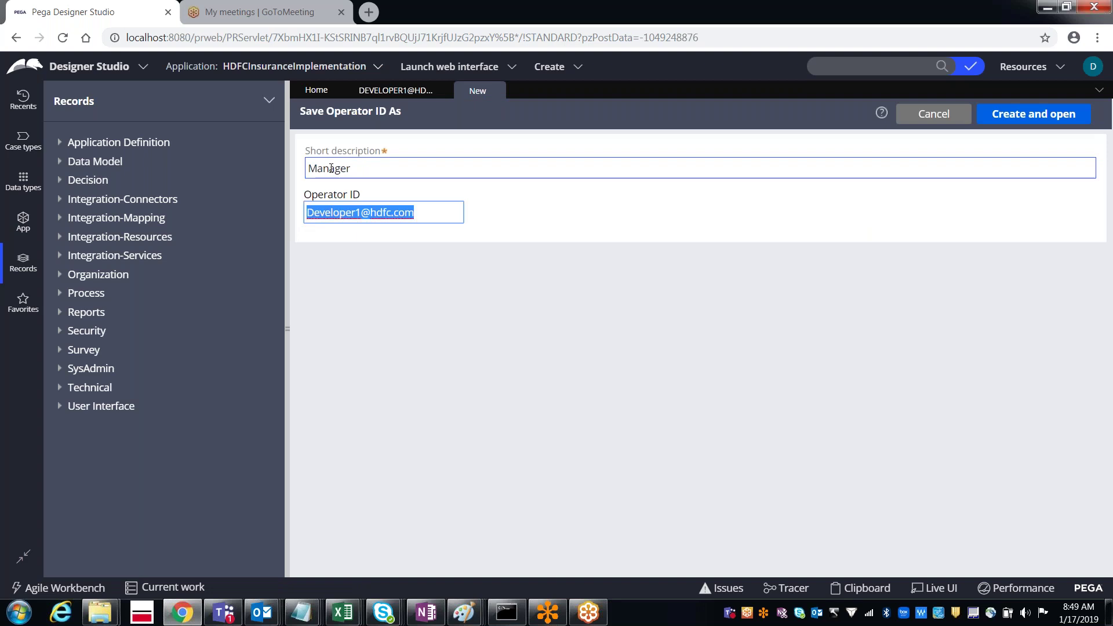
key(End)
key(Delete)
key(Delete)
key(Delete)
key(Delete)
key(Delete)
key(Delete)
key(Delete)
key(Delete)
key(Delete)
key(Delete)
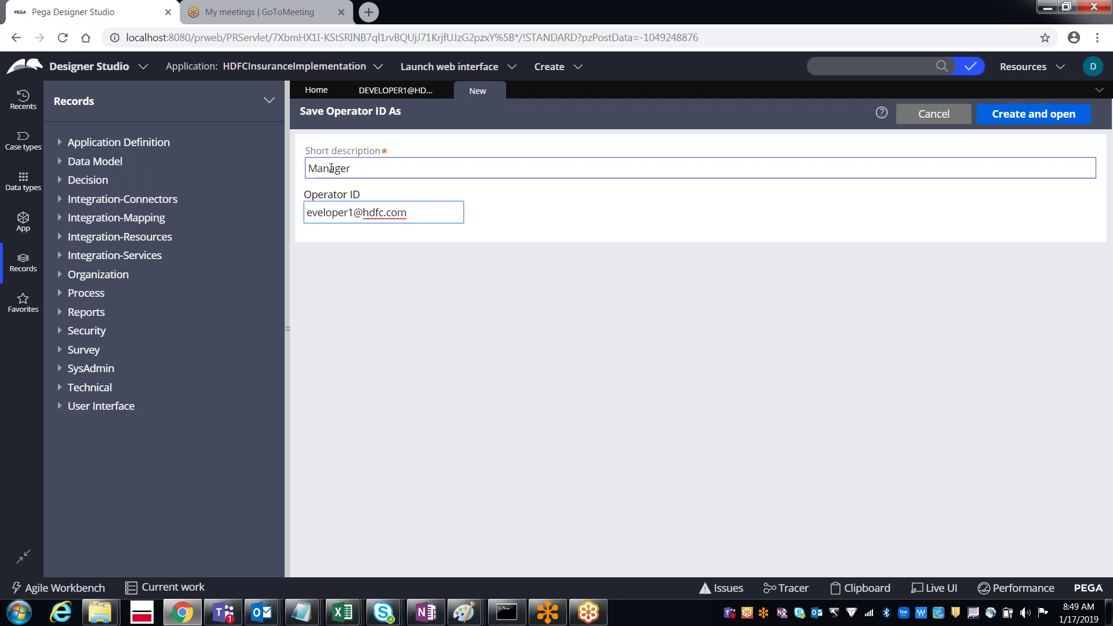
text(Manager)
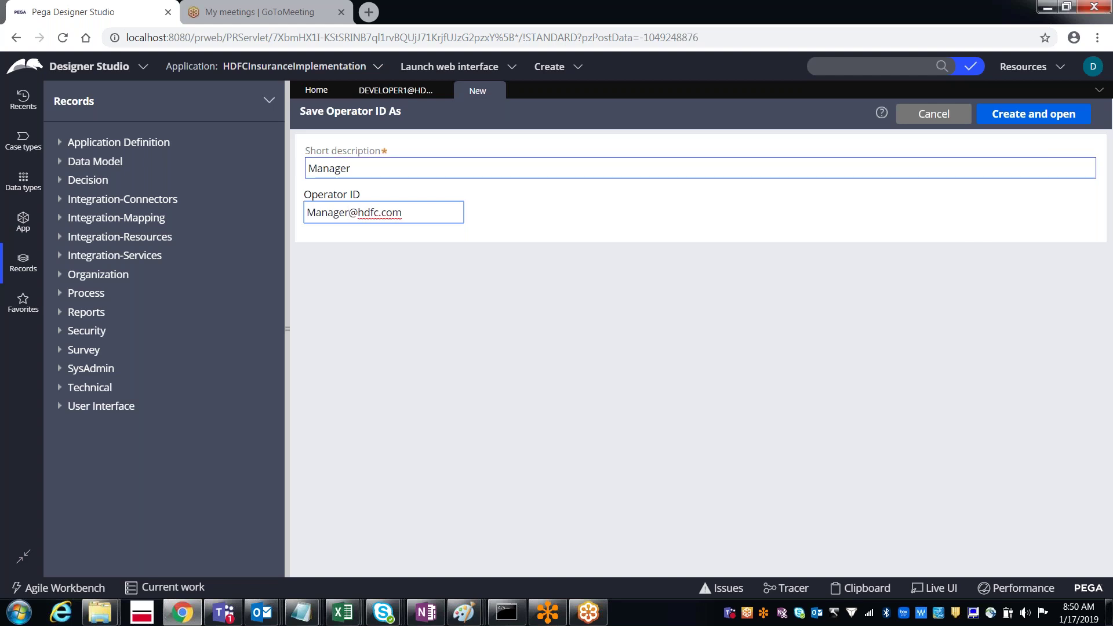
click(1019, 124)
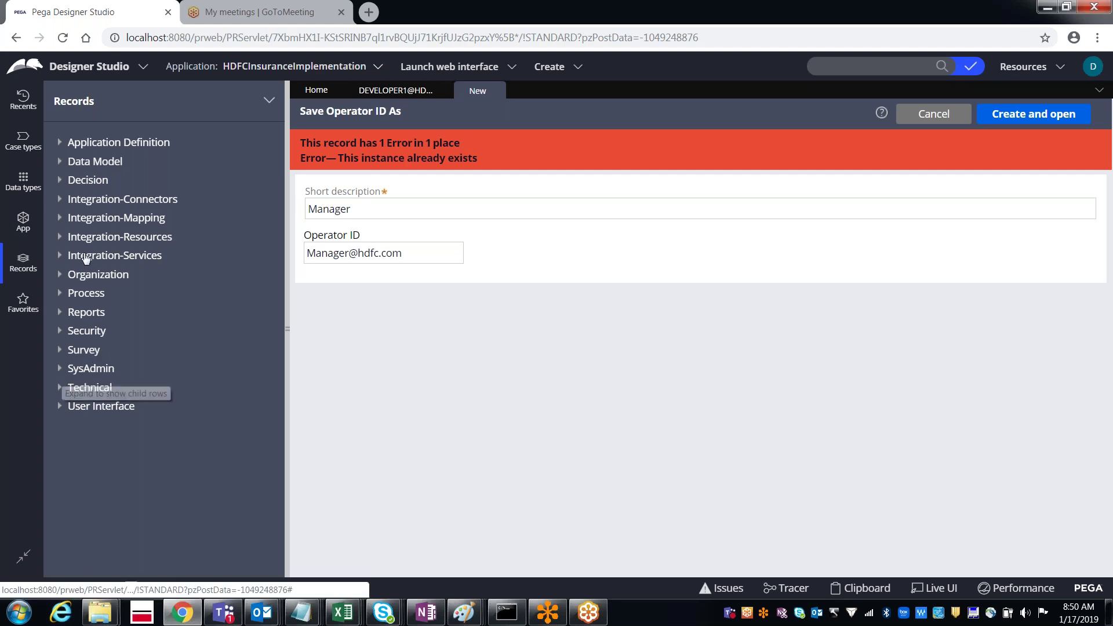
click(60, 280)
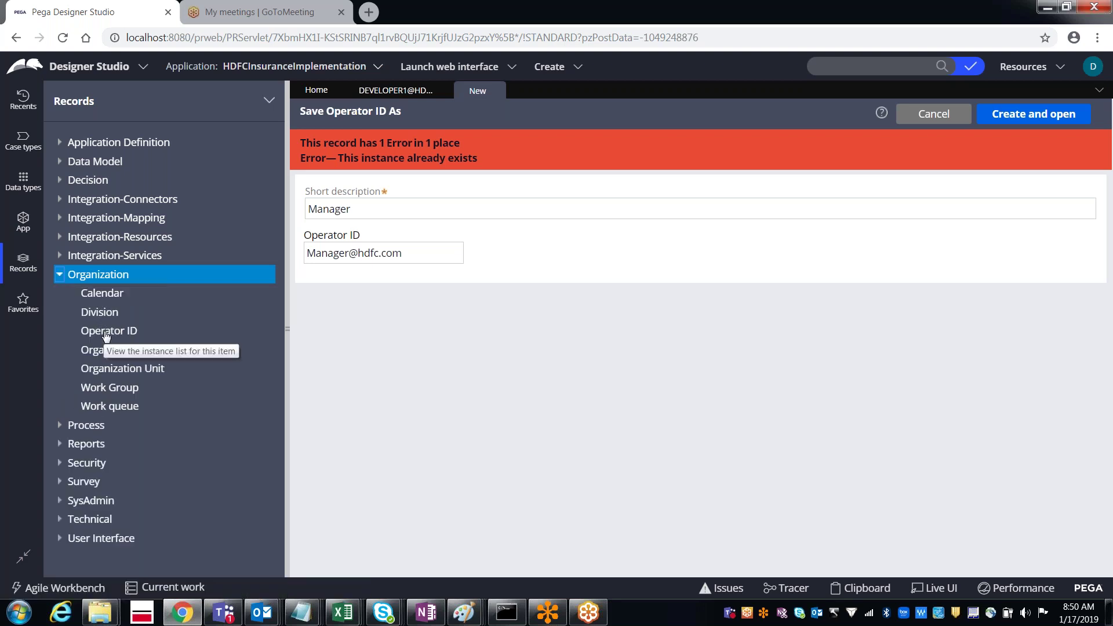
Step: List all Operator ID instances and open the existing Manager operator's record
click(107, 332)
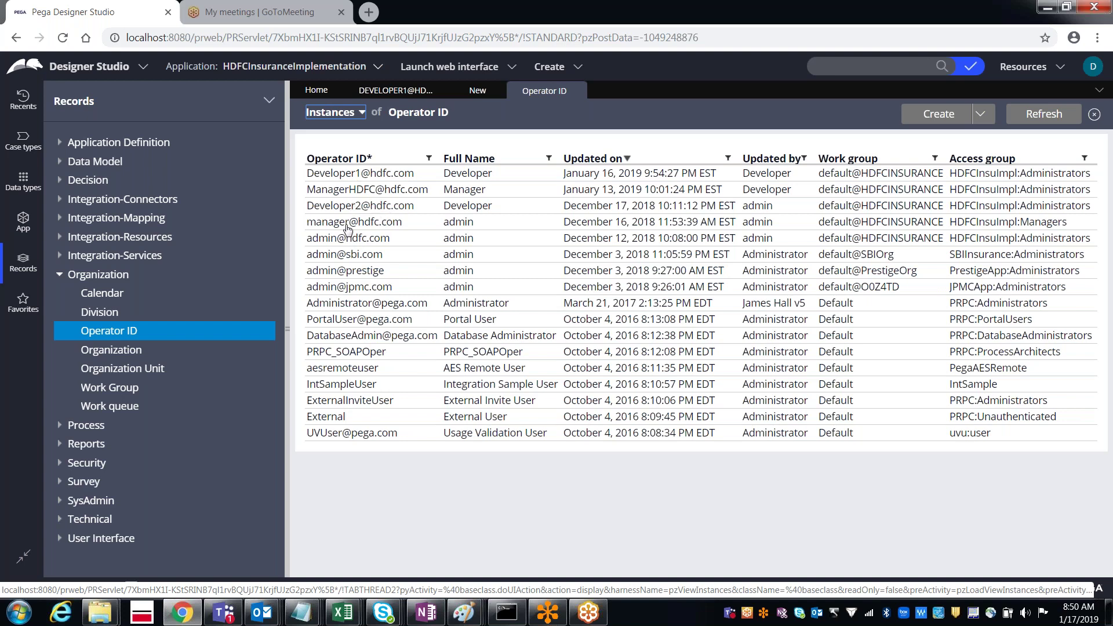
click(348, 222)
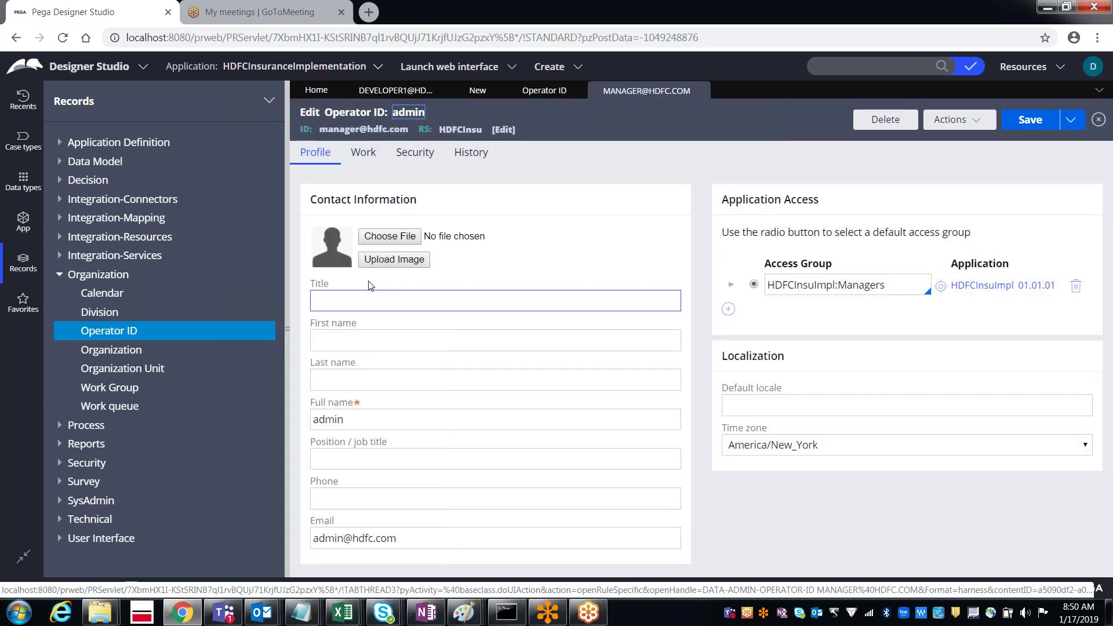
Step: Set title Mr, first and last name Manager, full name HDFC Manager, and save the profile
click(328, 297)
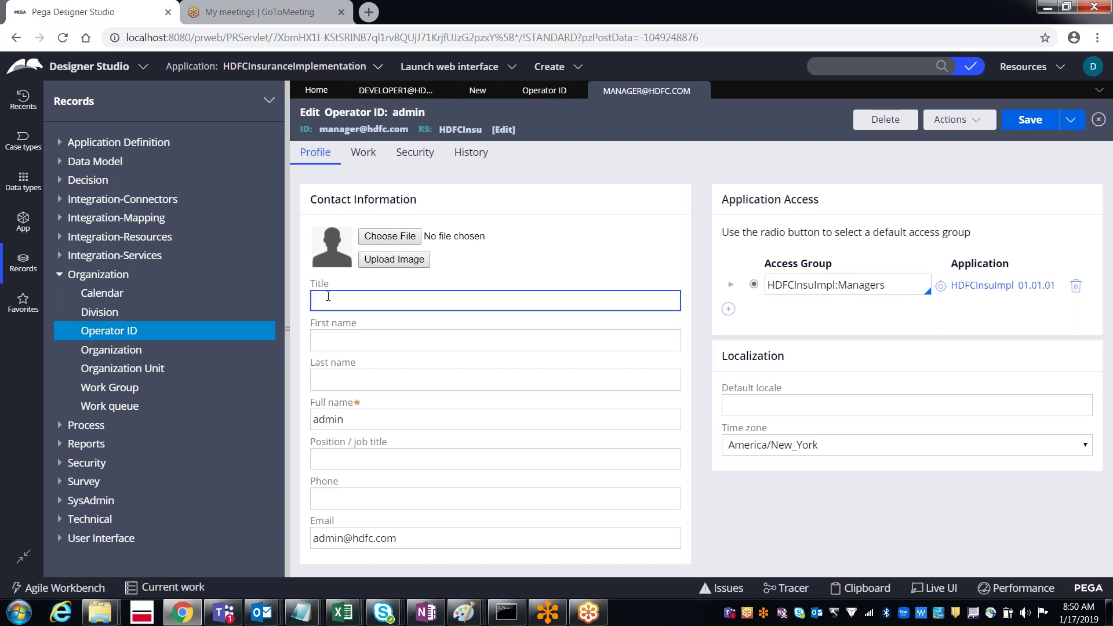
text(Mr)
text(Manager)
click(347, 380)
text(Manager)
click(336, 422)
double_click(336, 422)
text(HDFC Manager)
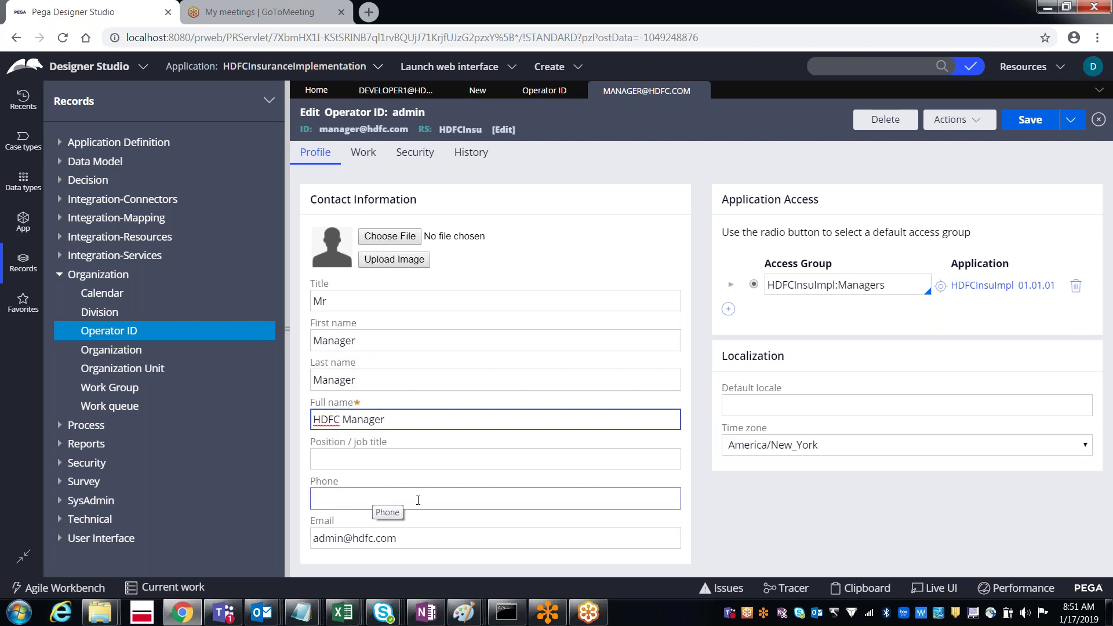
click(899, 284)
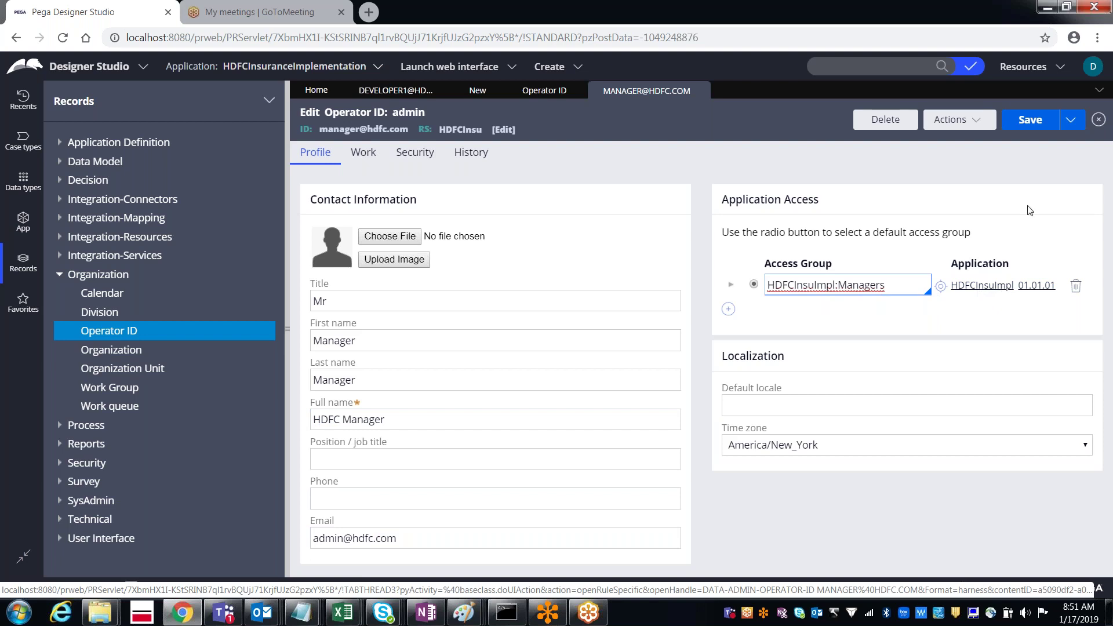
click(1024, 124)
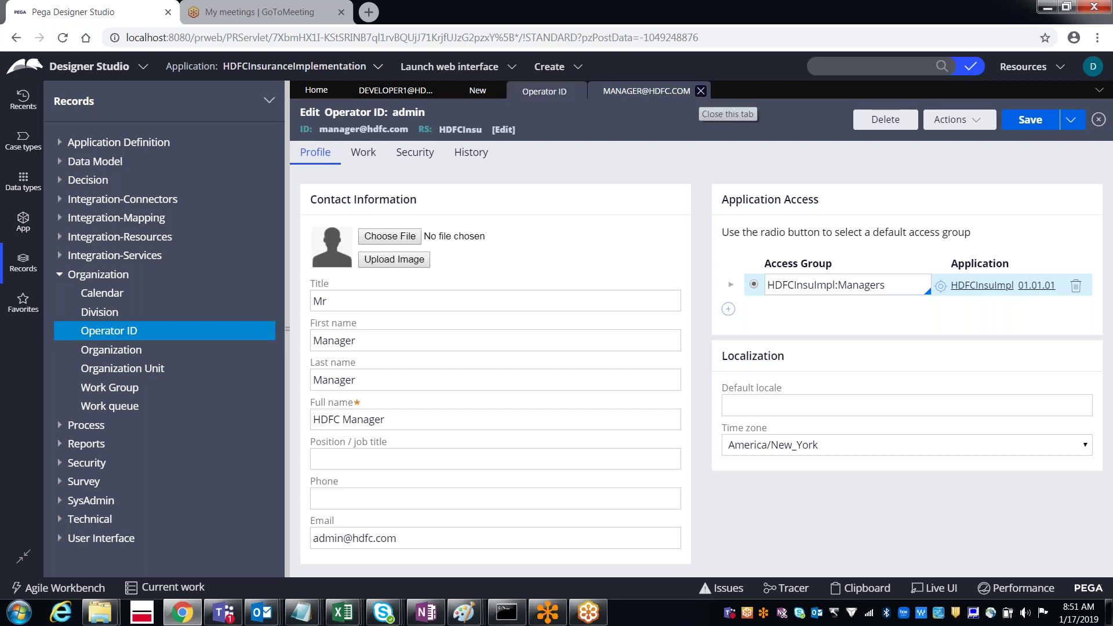
Step: Compare the Developer1 and manager access groups, then close the manager operator's tab
click(393, 94)
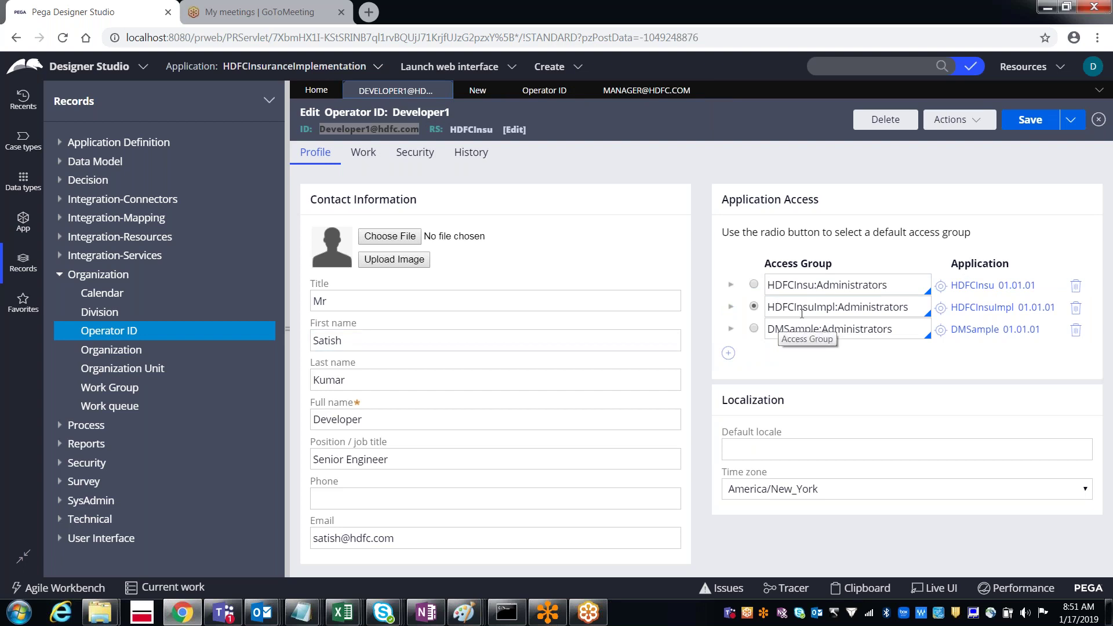
double_click(853, 311)
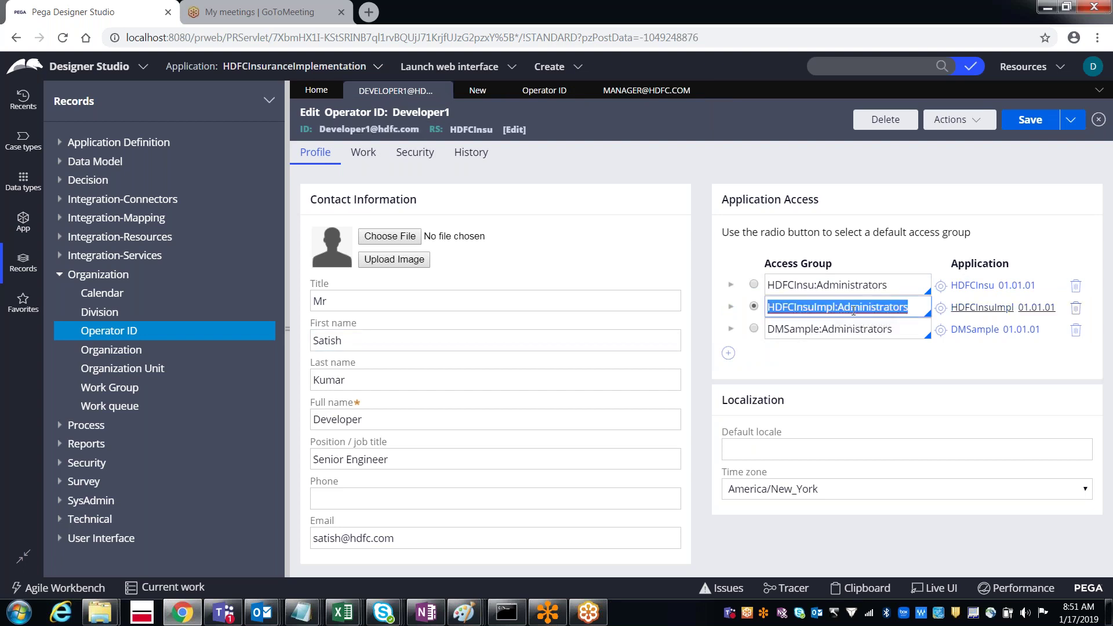
click(656, 96)
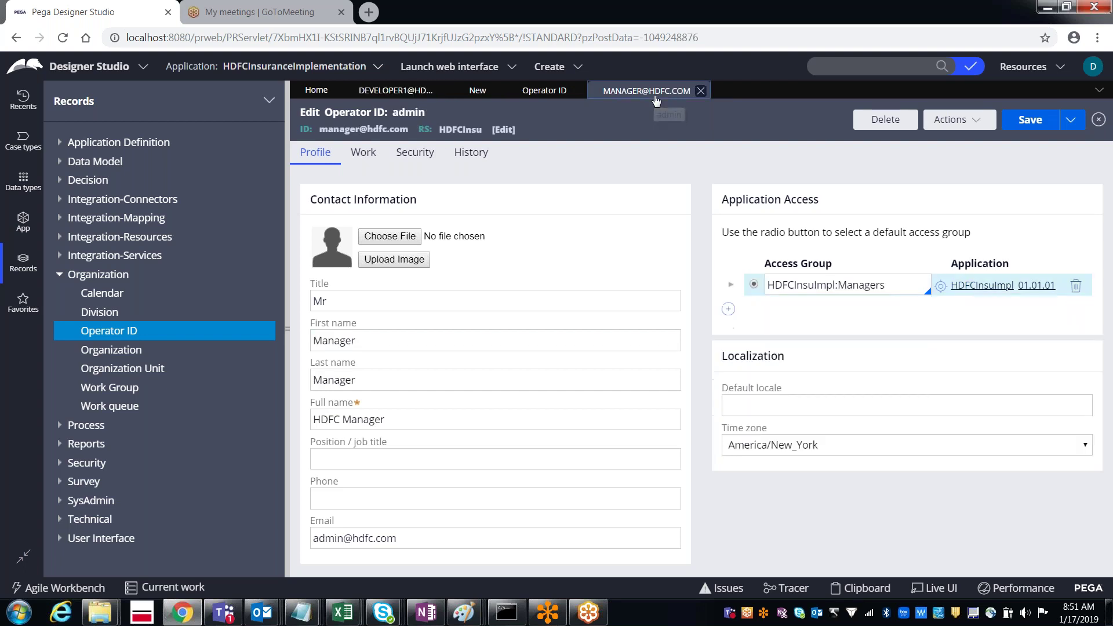
double_click(862, 285)
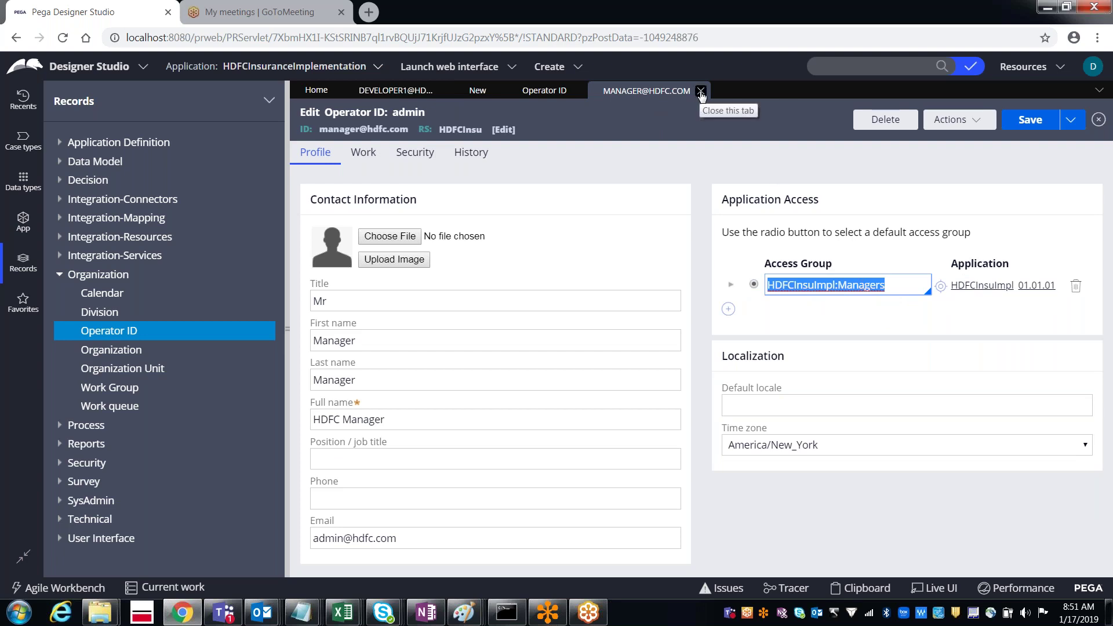
click(701, 92)
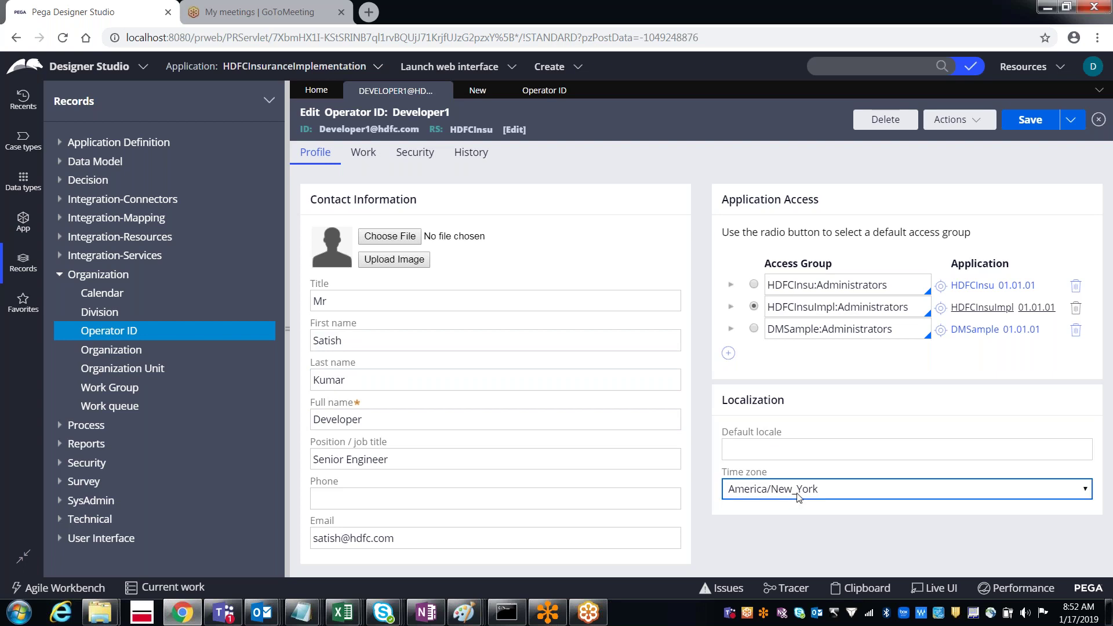
Step: On Developer1's Work tab, set Reports to to the manager operator and save
click(356, 156)
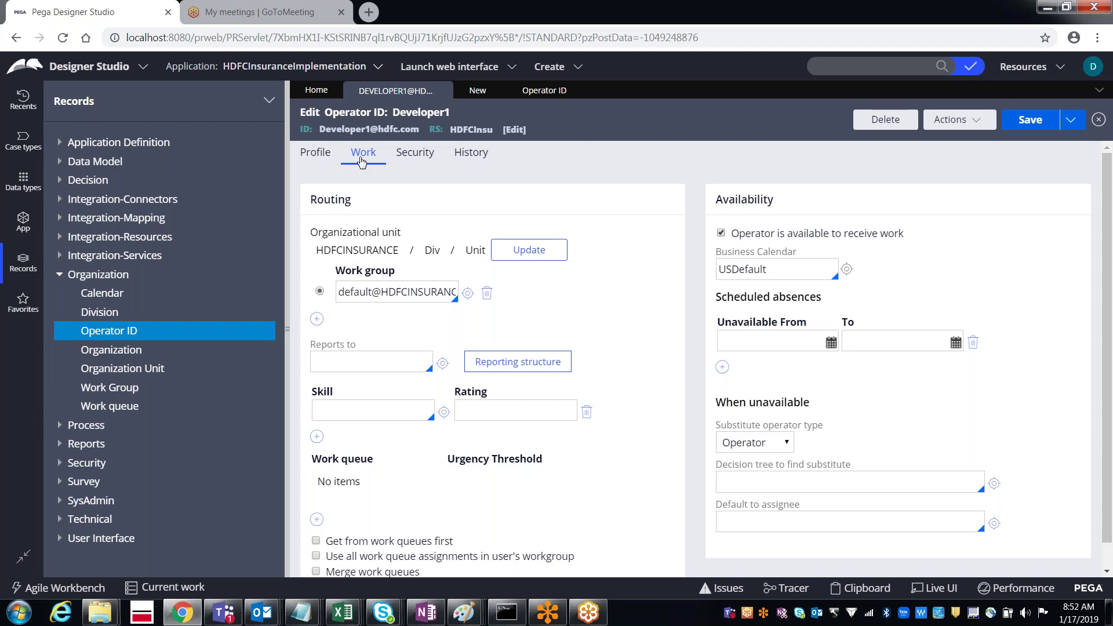
click(336, 360)
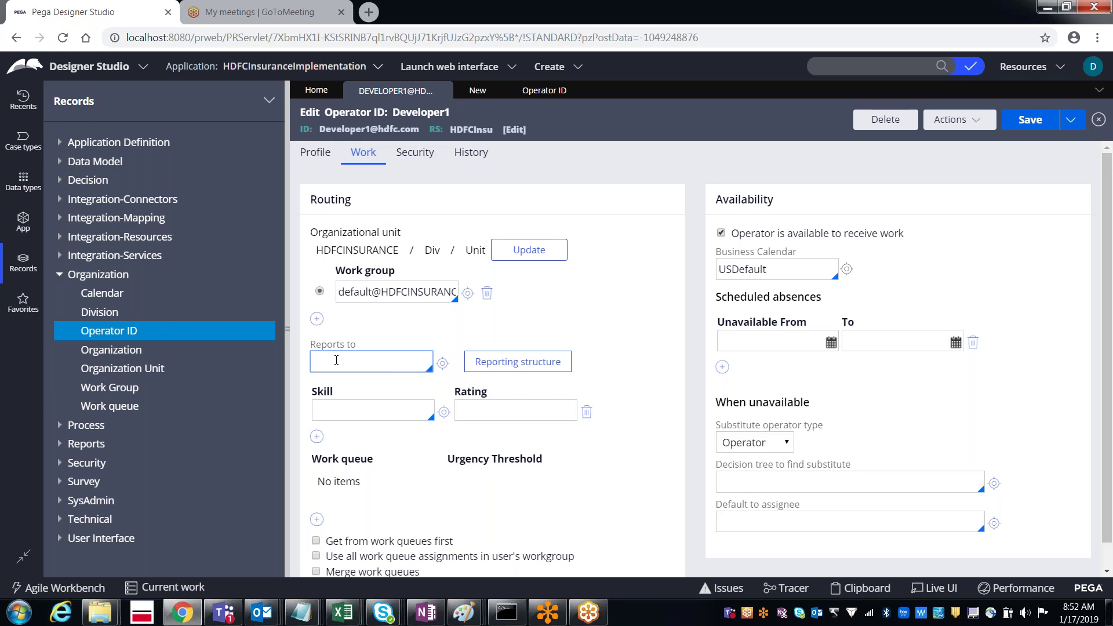
click(336, 360)
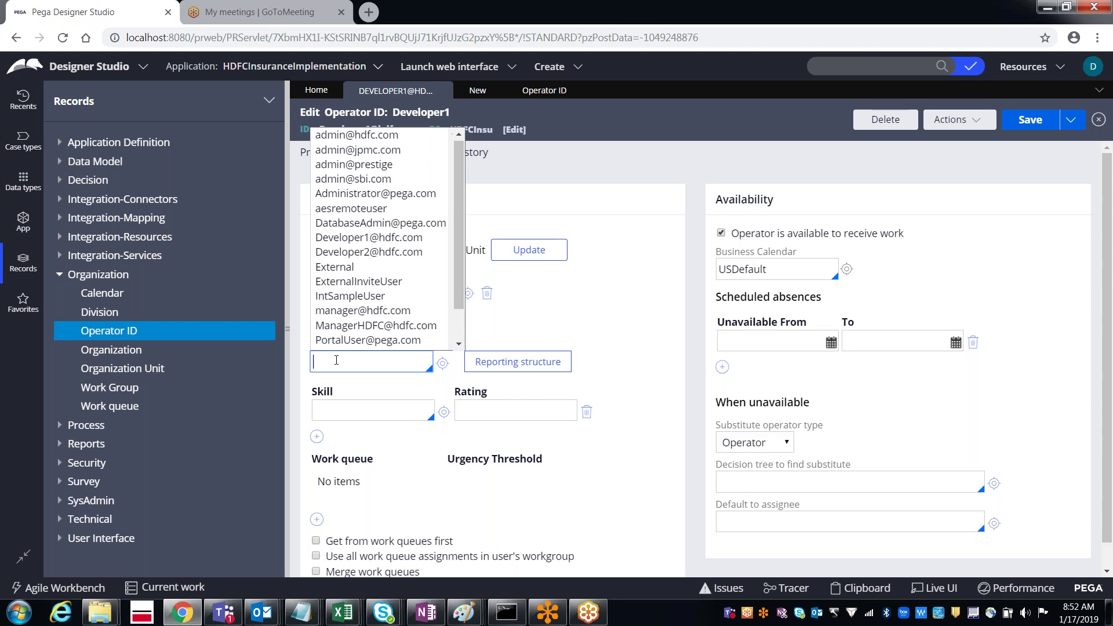
key(Down)
key(Down)
key(Down)
key(Down)
key(Down)
key(Down)
key(Down)
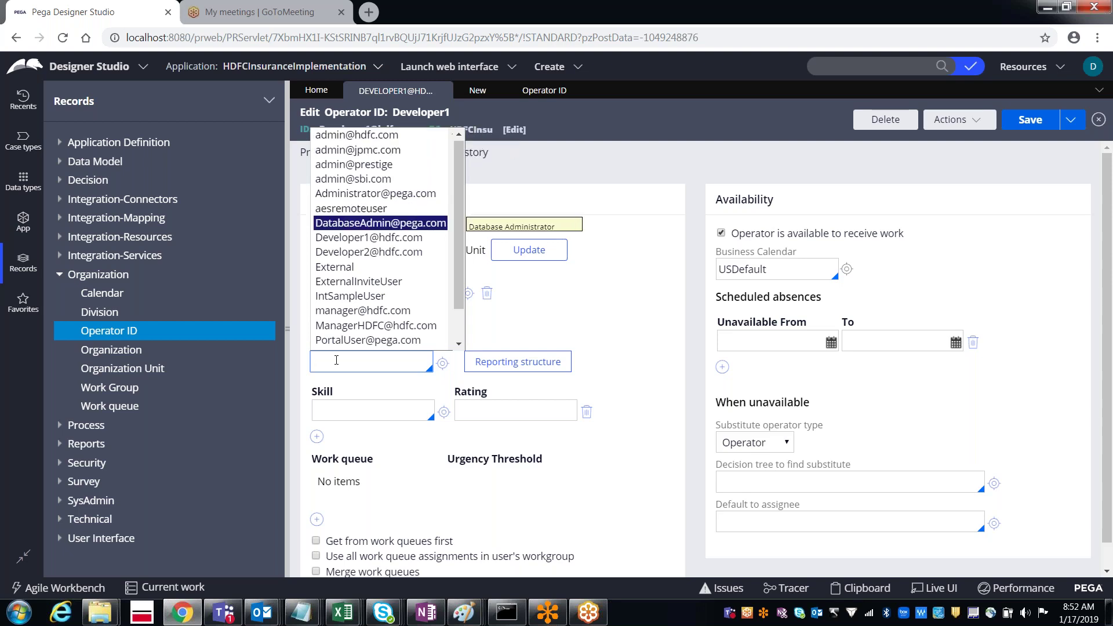
key(Down)
key(Down)
key(Down)
key(Down)
key(Down)
key(Down)
key(Return)
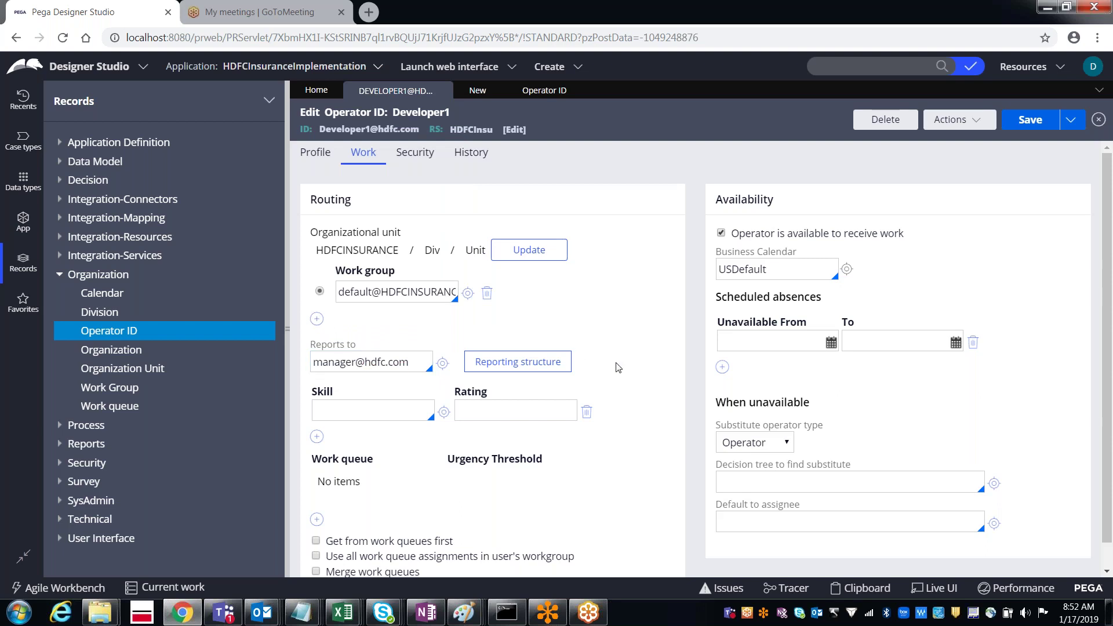
click(1031, 122)
double_click(343, 367)
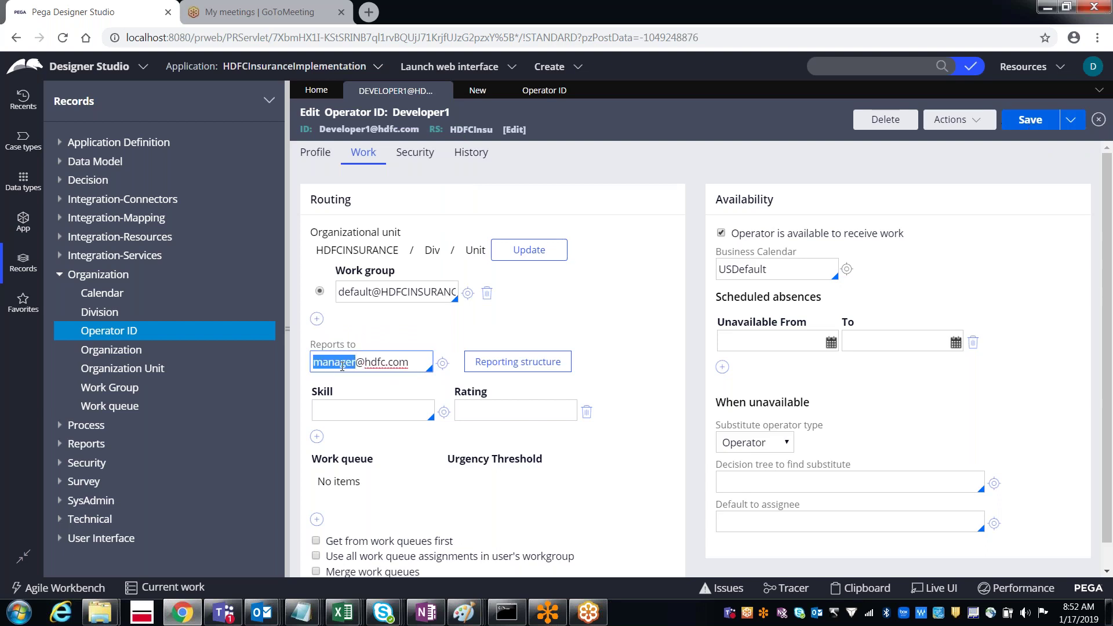
double_click(345, 129)
click(374, 363)
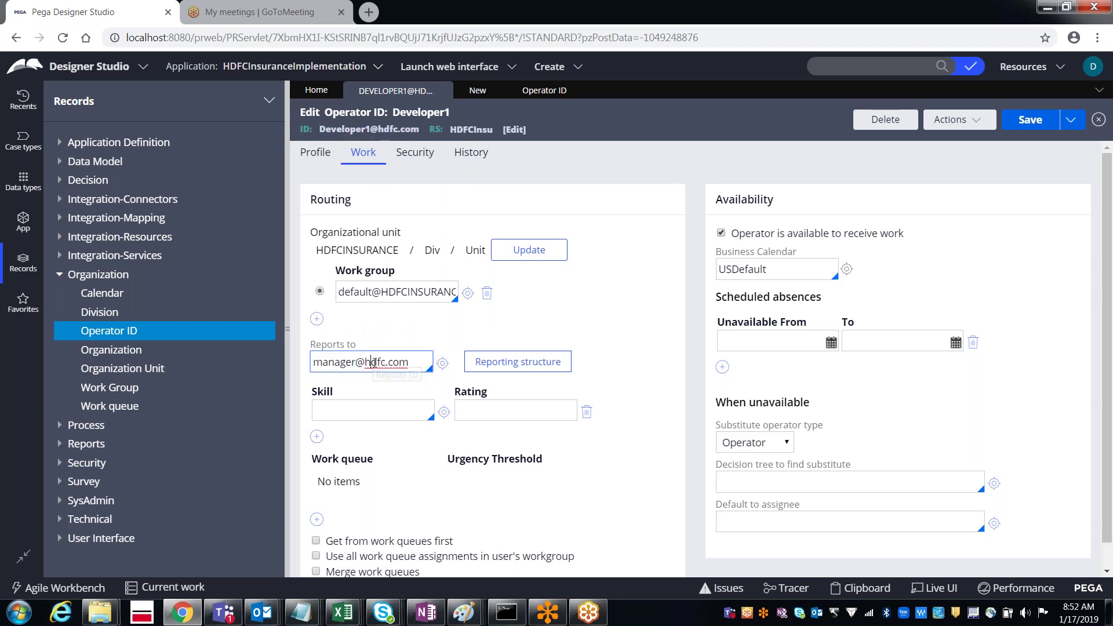
Step: Open the manager operator from Reports to and start a Save As copy
click(441, 365)
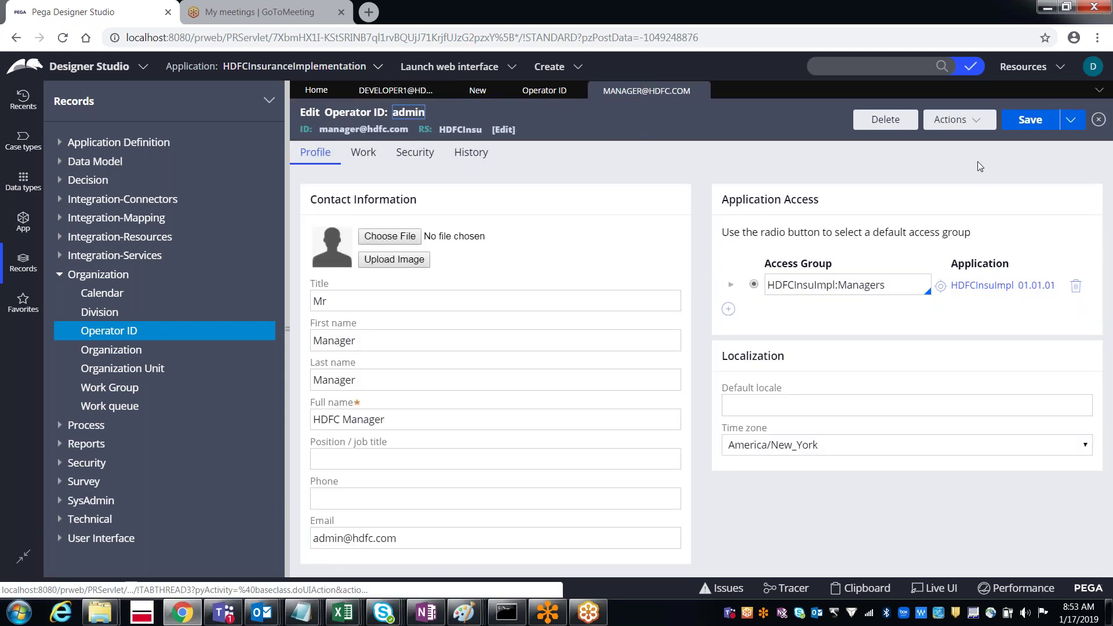
click(1071, 122)
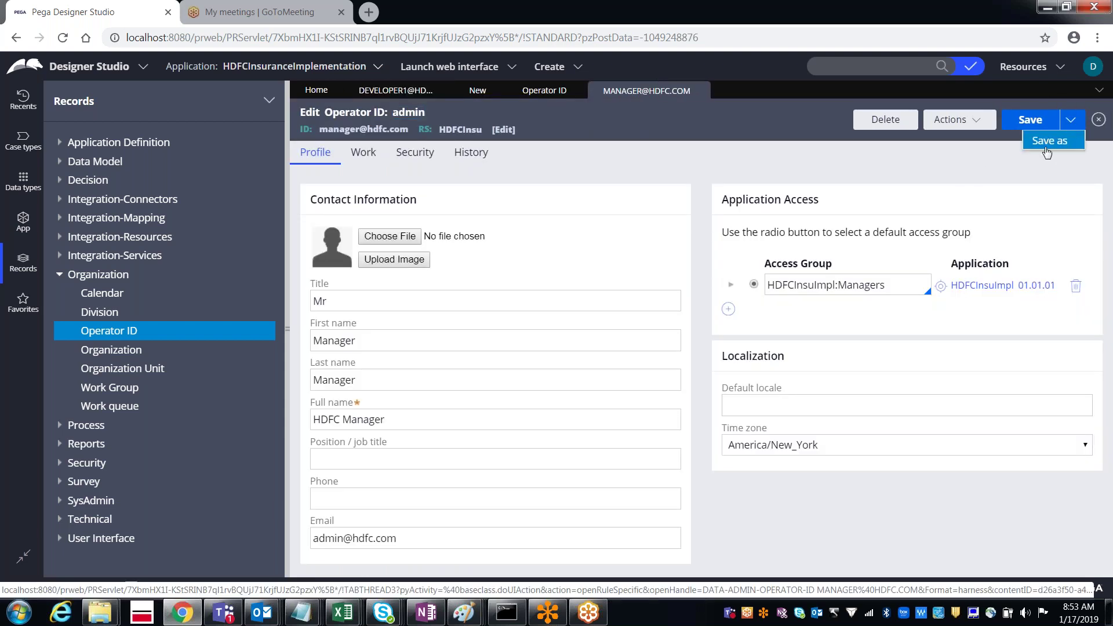
click(1047, 150)
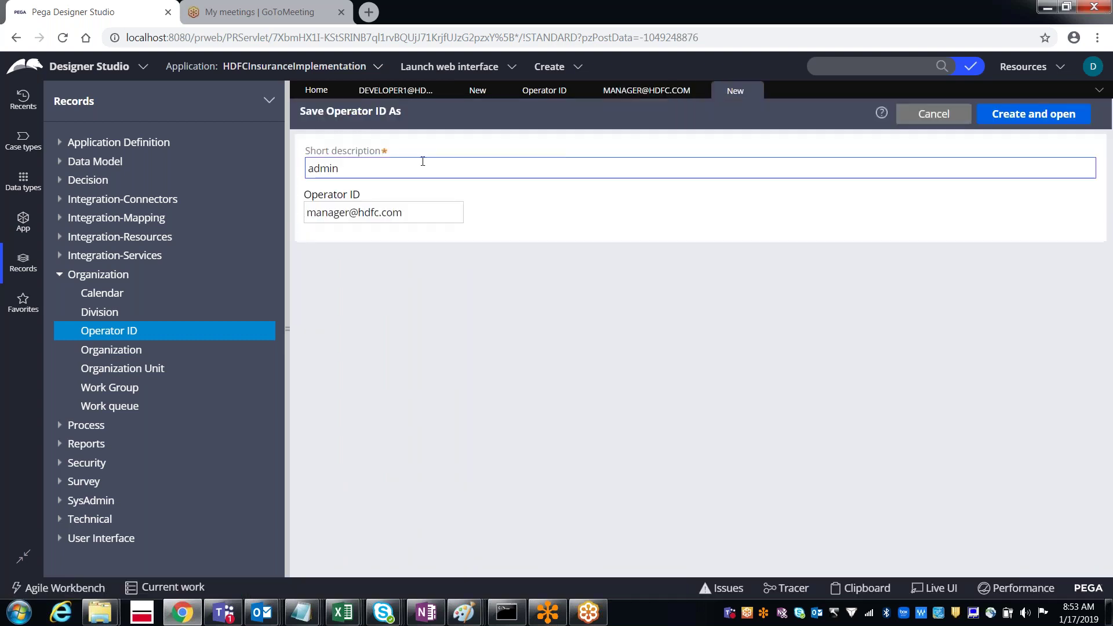
Step: Give the copy the new person's name as description and operator ID, create it, and save
double_click(334, 168)
key(BackSpace)
text(Prabhu)
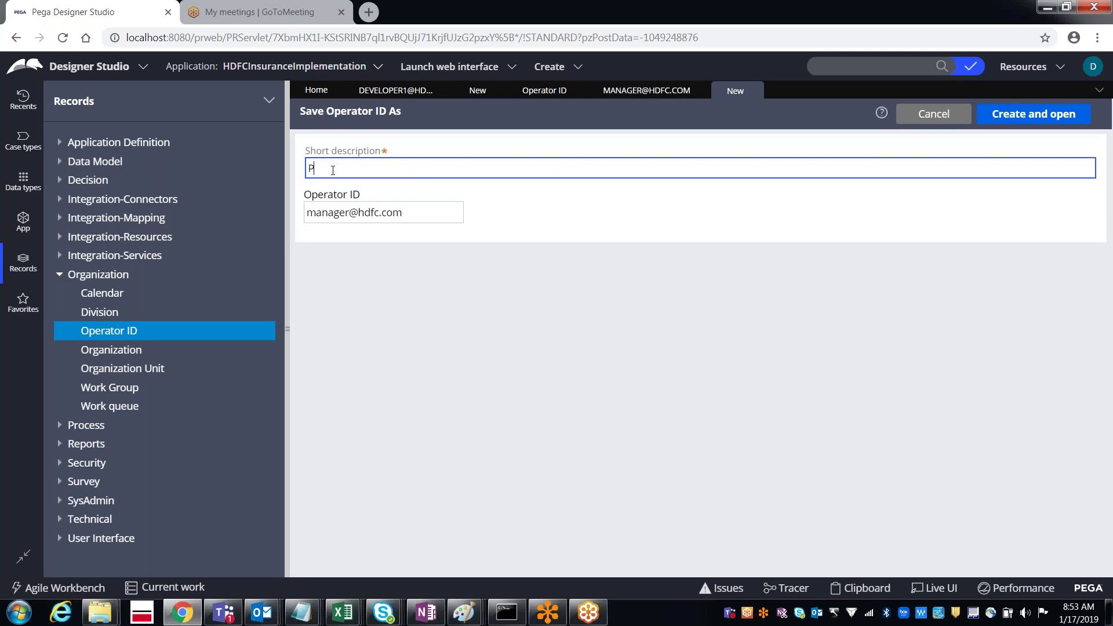
key(Tab)
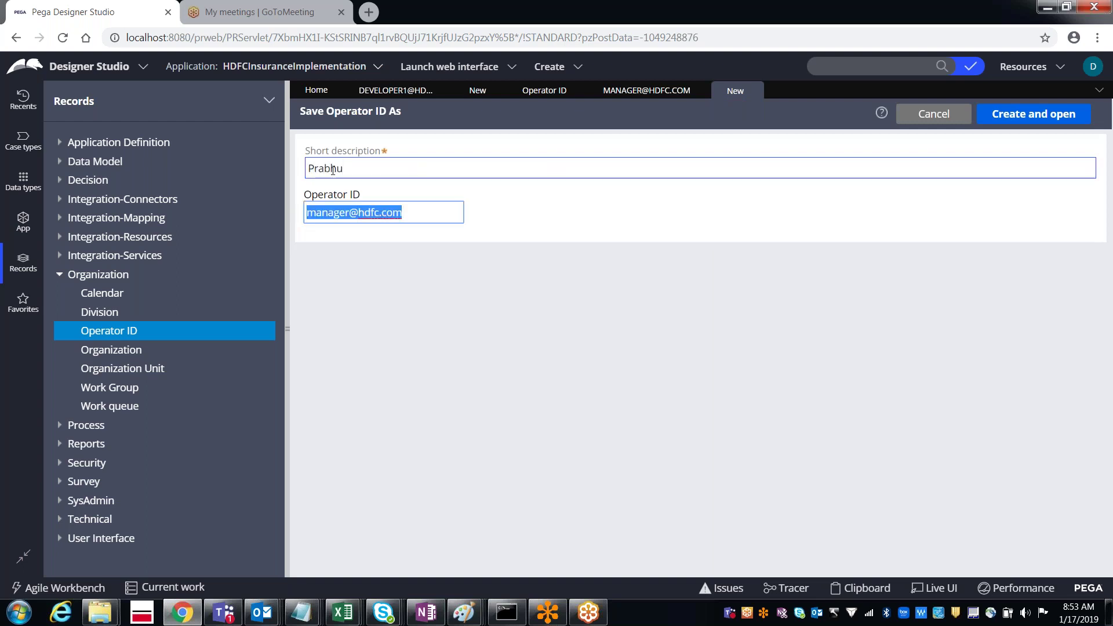
key(Home)
key(shift+Right)
key(shift+Right)
key(shift+Right)
key(shift+Right)
key(shift+Right)
key(shift+Right)
key(shift+Right)
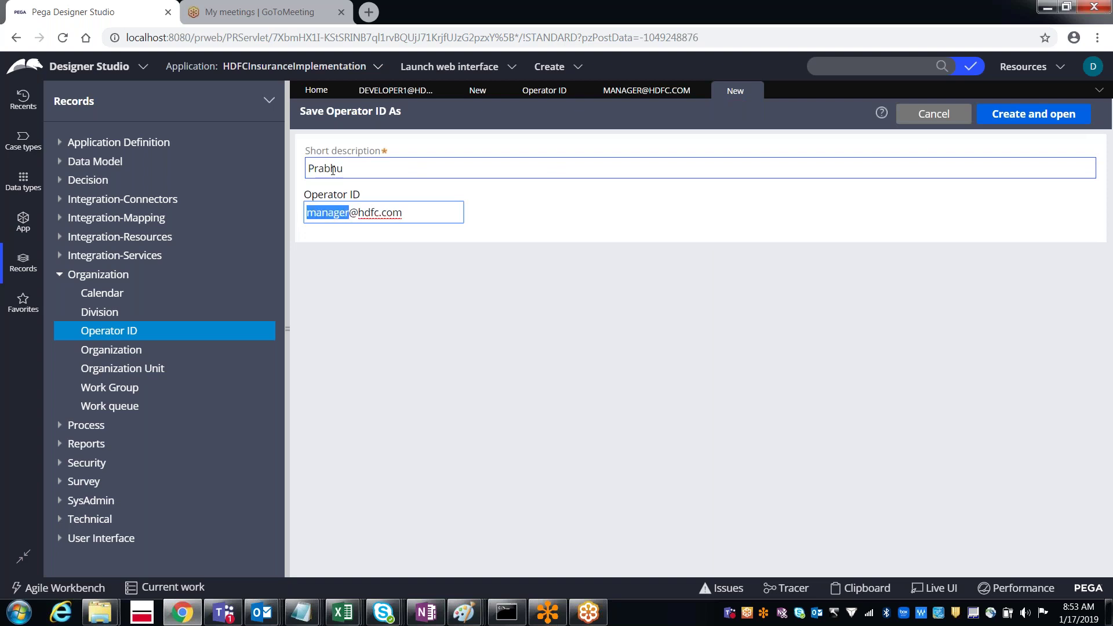
text(Prabhu)
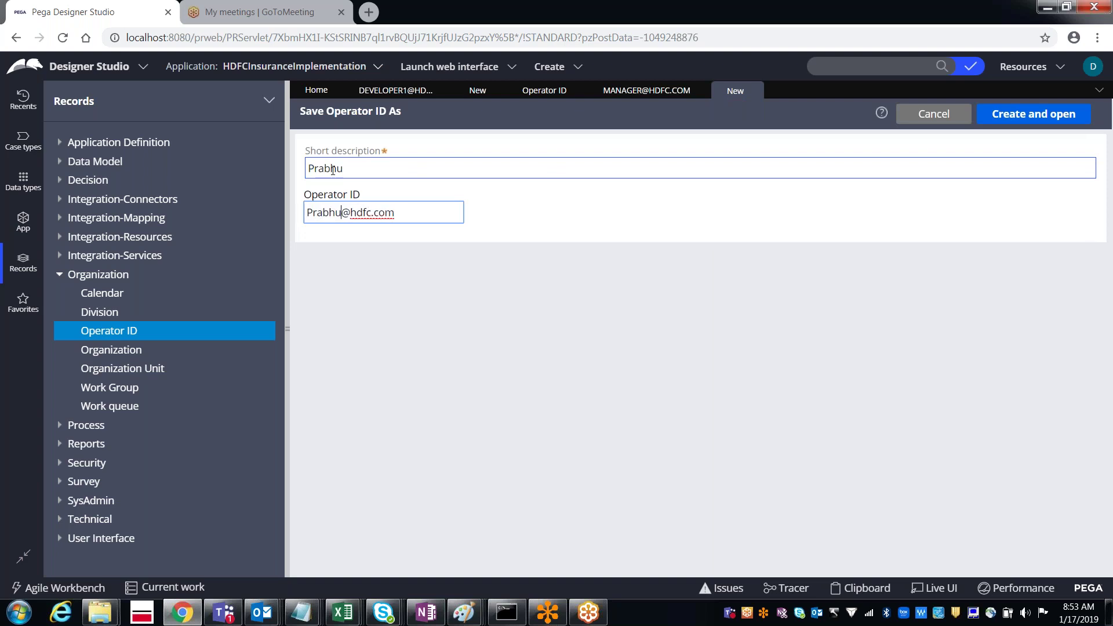
click(1029, 119)
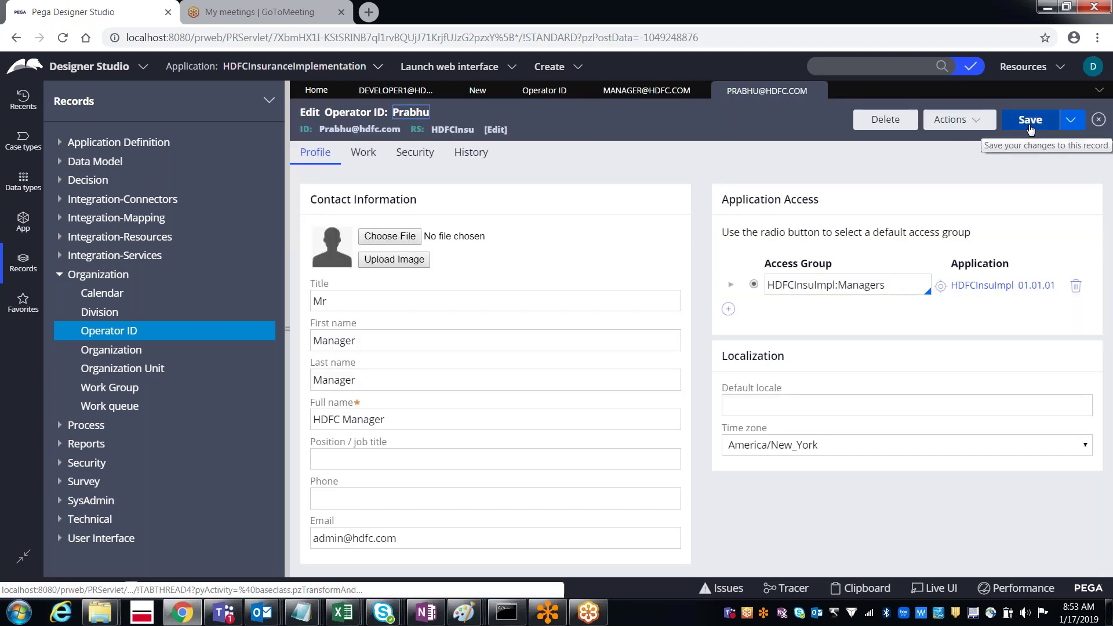
click(1030, 121)
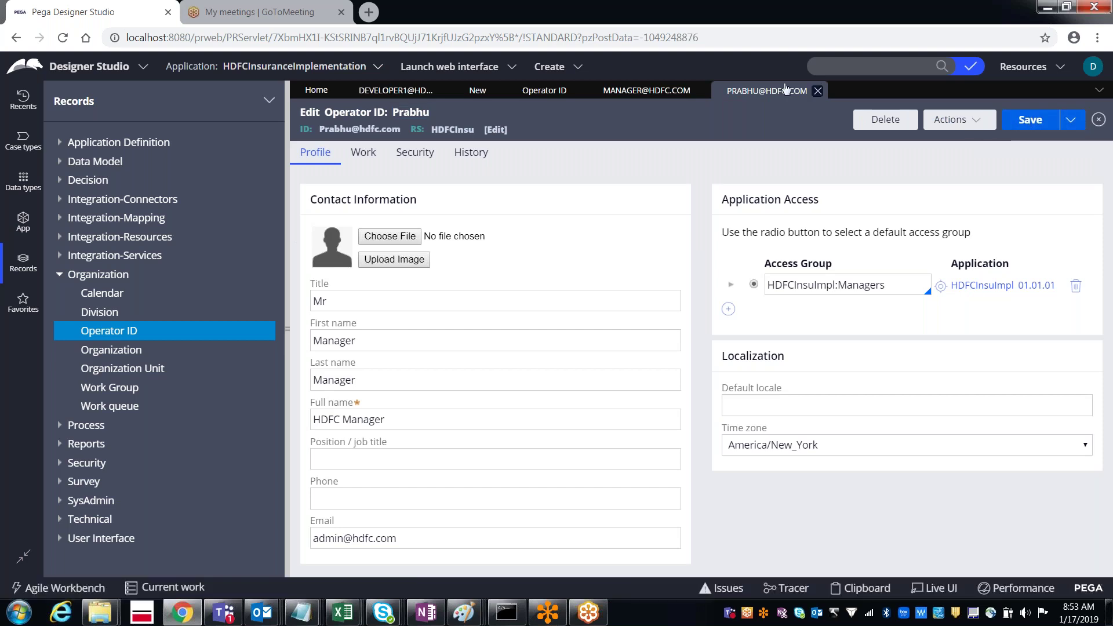
Step: Replace Developer1's Reports to value with the newly created operator and save
click(818, 91)
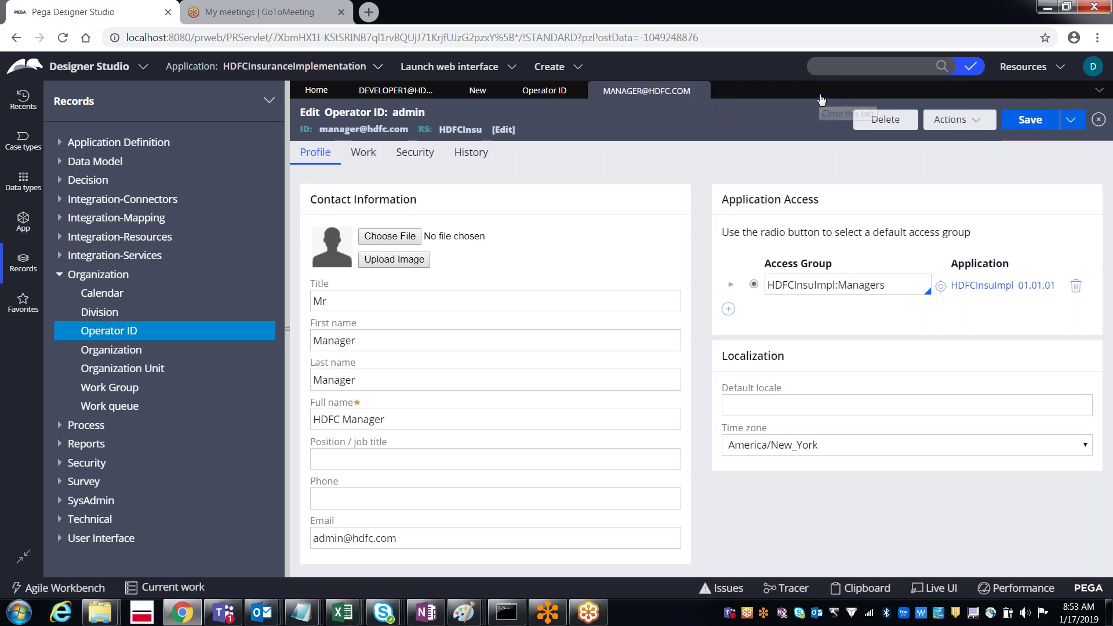
click(398, 92)
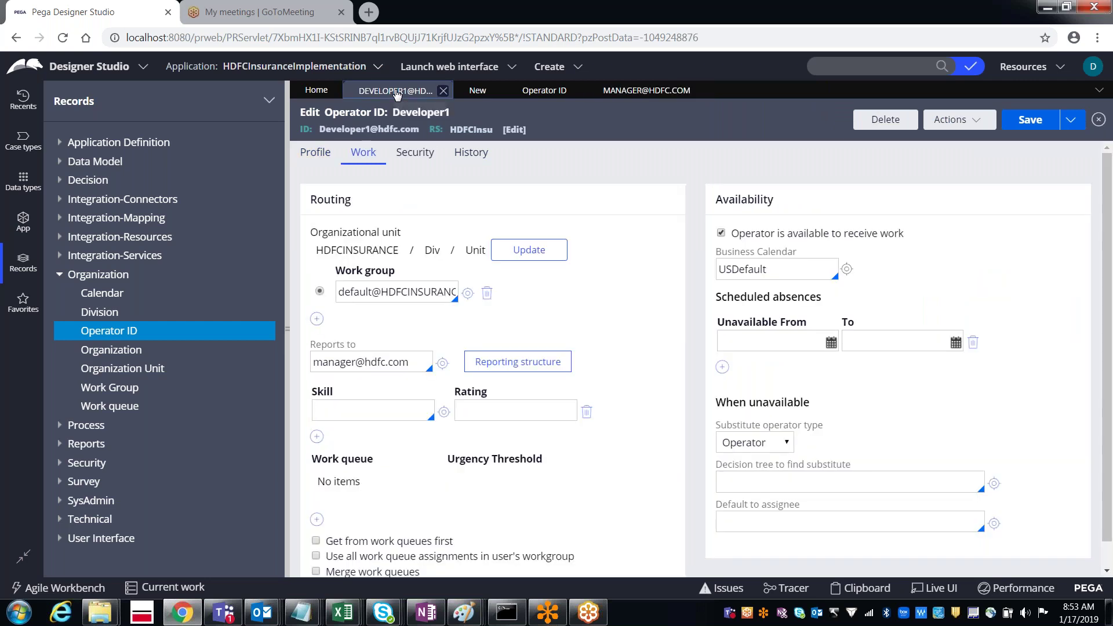
double_click(366, 364)
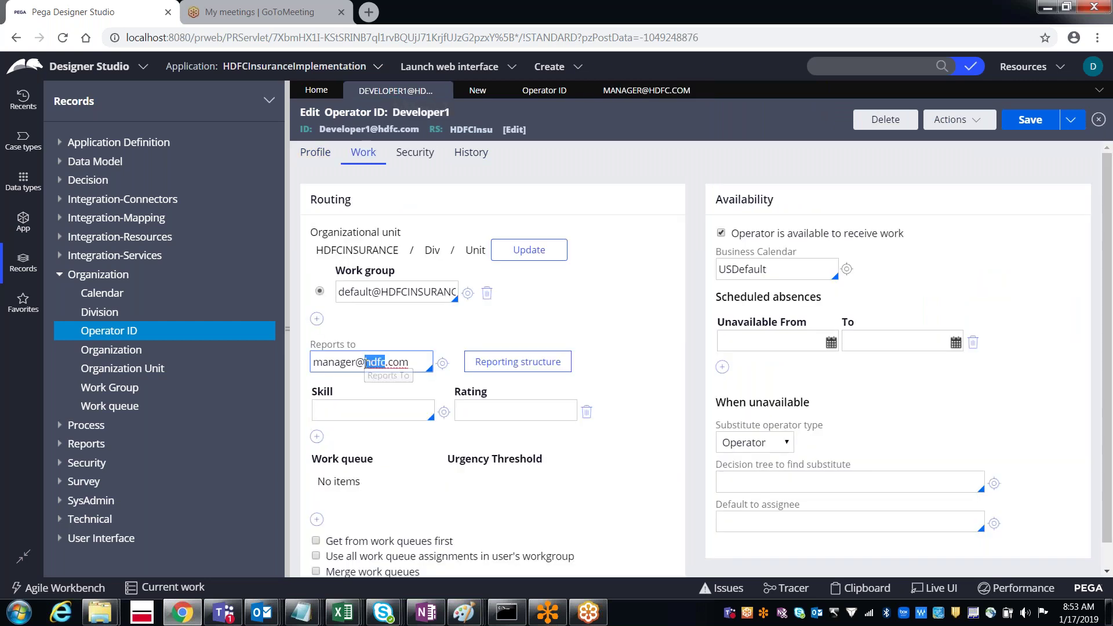
triple_click(366, 364)
key(BackSpace)
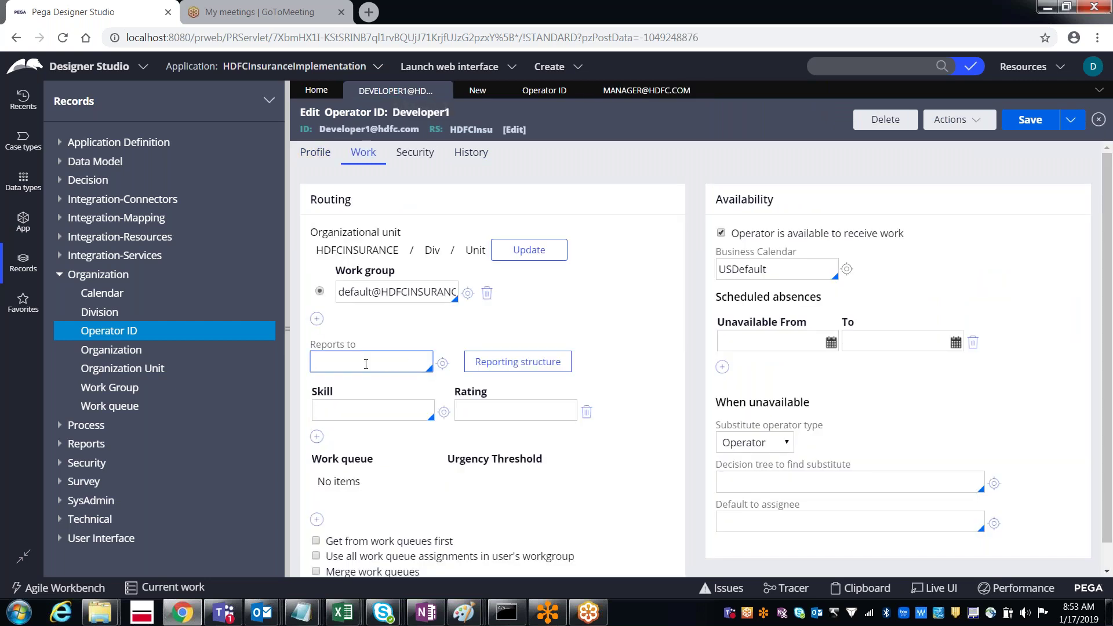
text(pra)
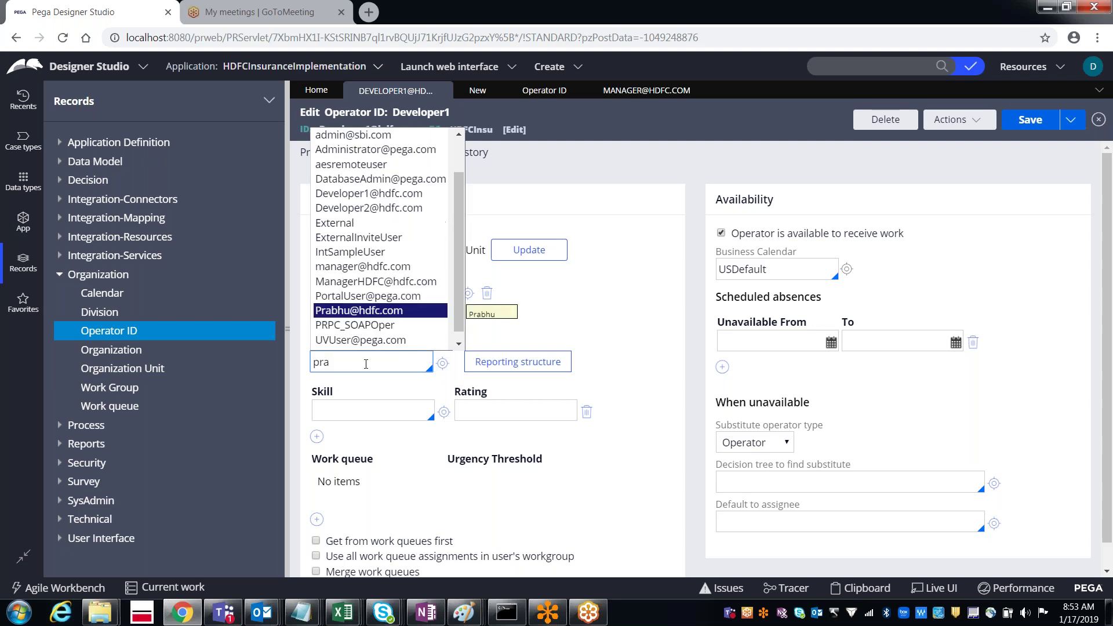
key(Return)
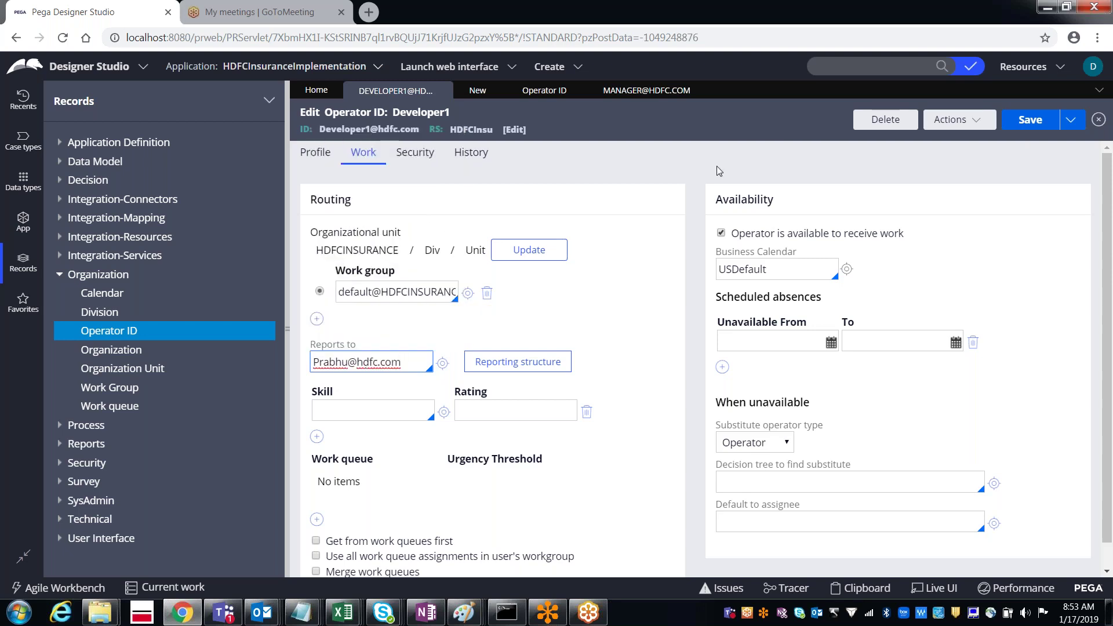
click(1031, 121)
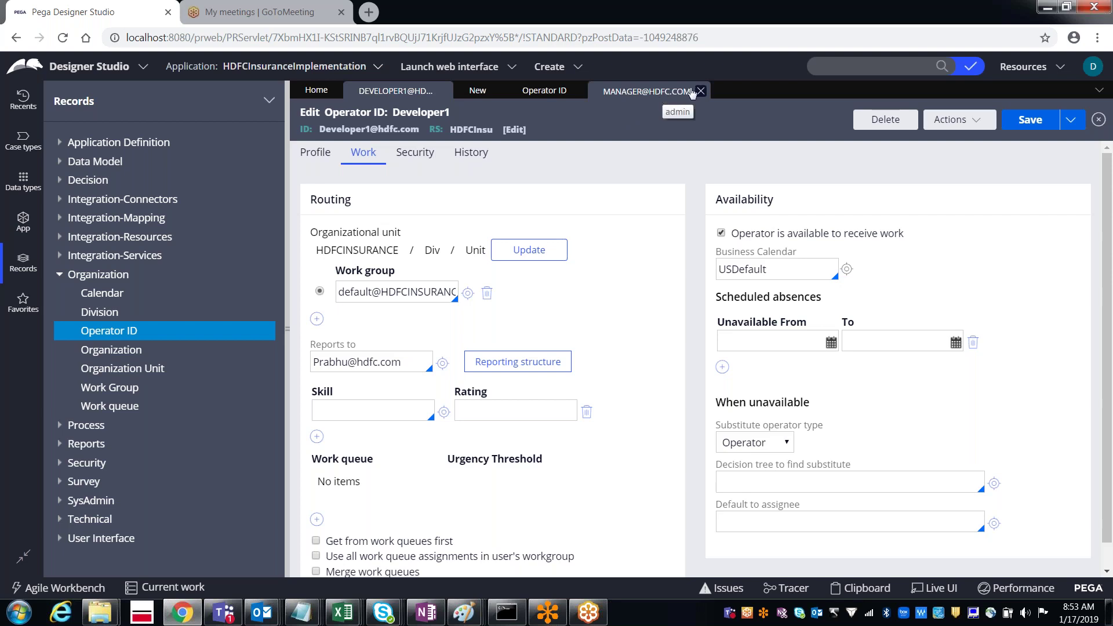
Step: Close the MANAGER record, the Operator ID list and the leftover New save-as form tabs
click(701, 91)
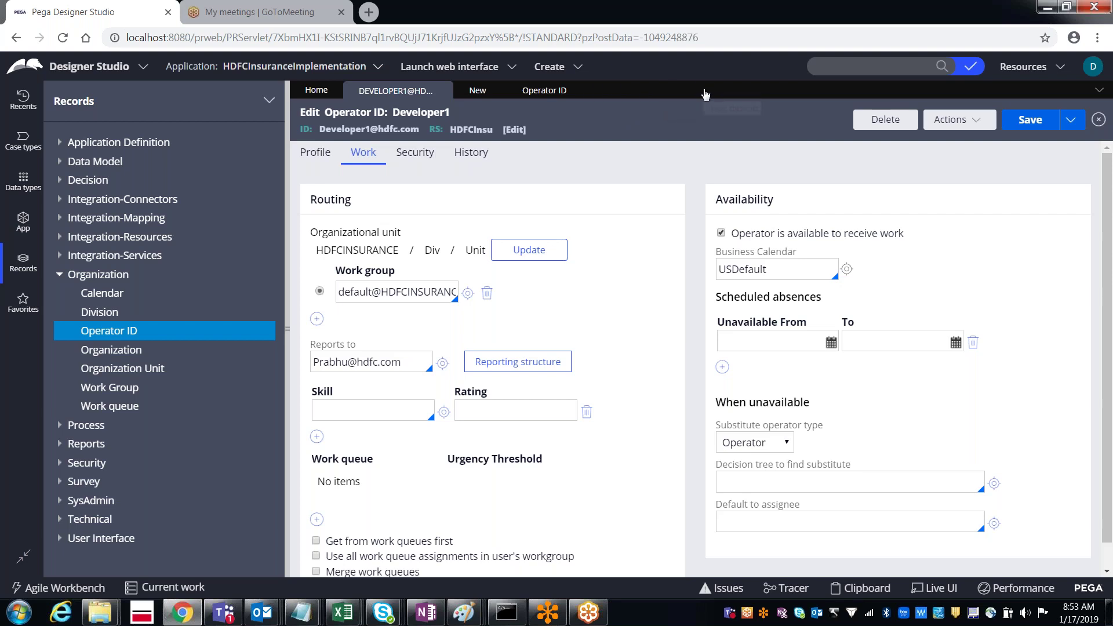
click(578, 91)
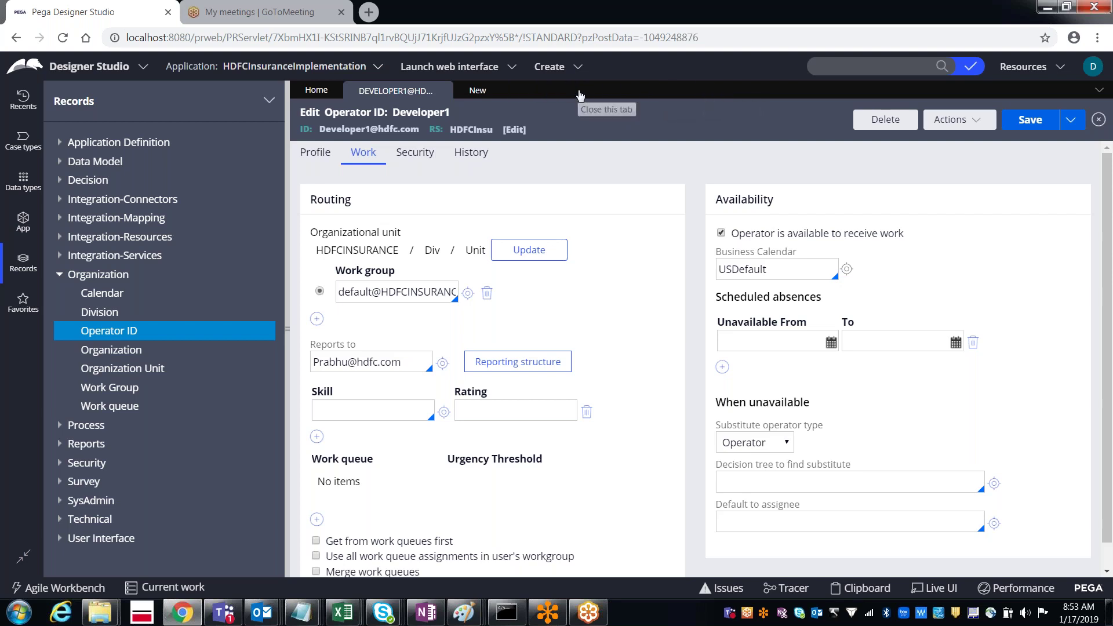
click(484, 93)
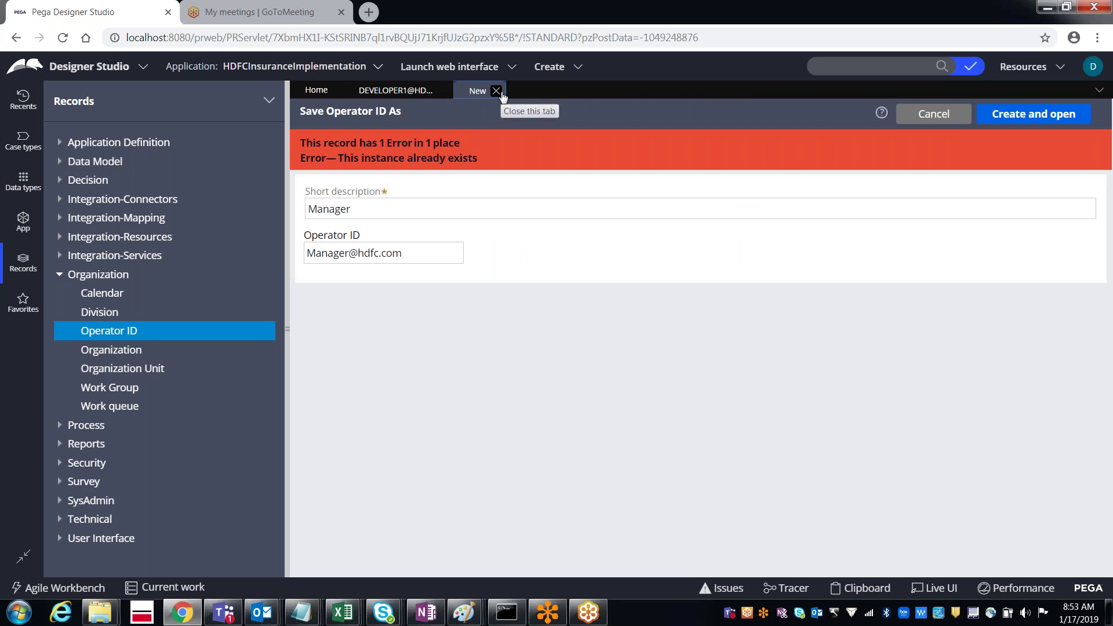
click(496, 91)
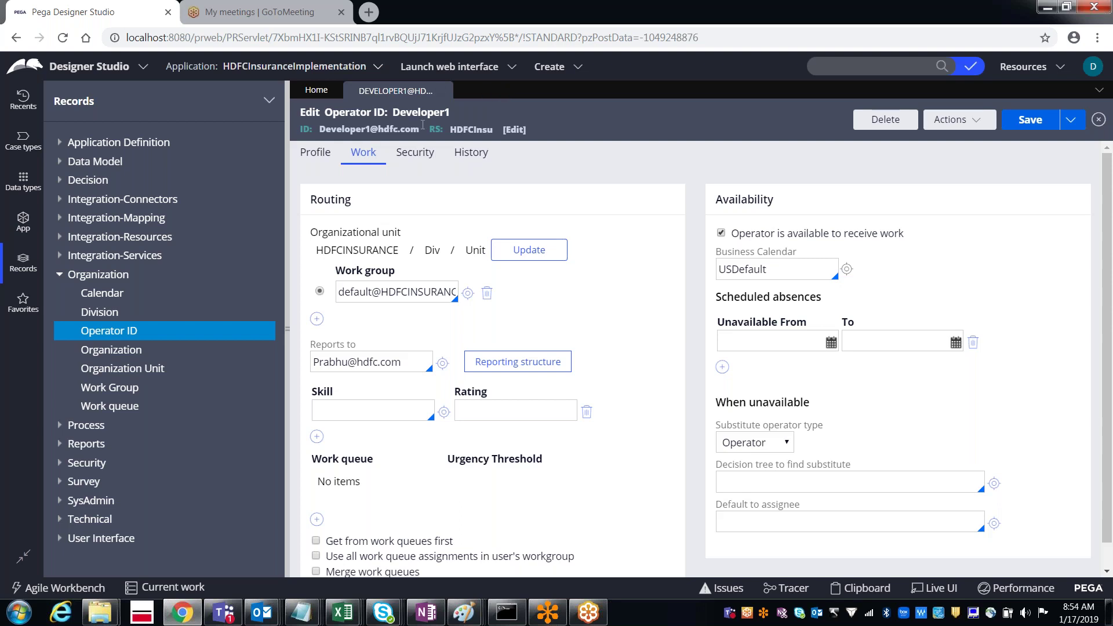
Step: Launch the Case Manager portal, find no case types under New, then close the portal
click(452, 71)
click(451, 103)
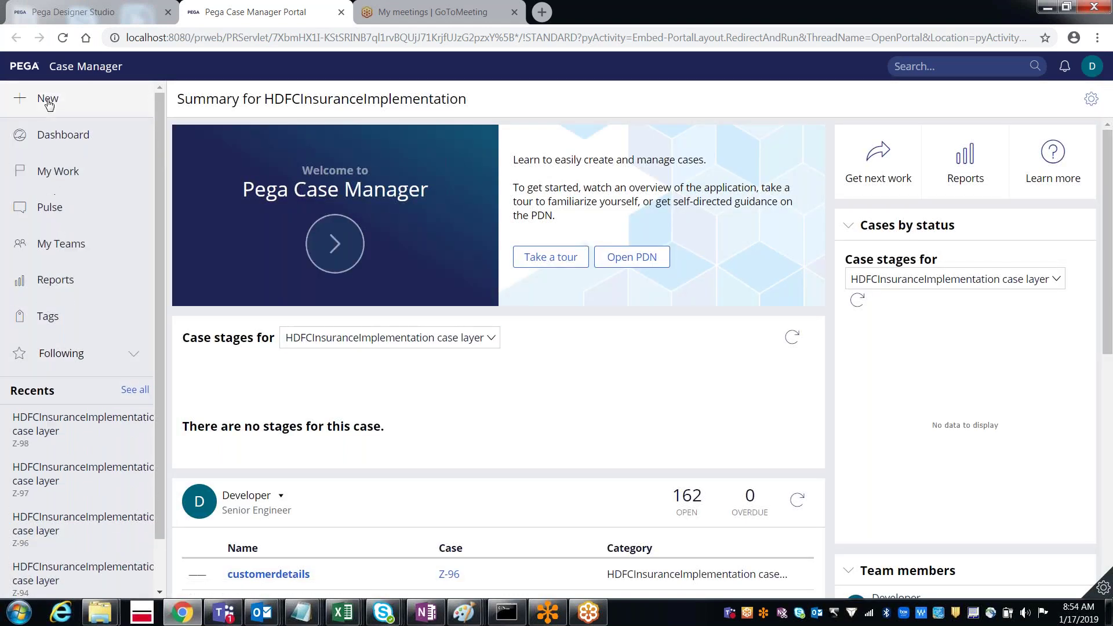
click(49, 103)
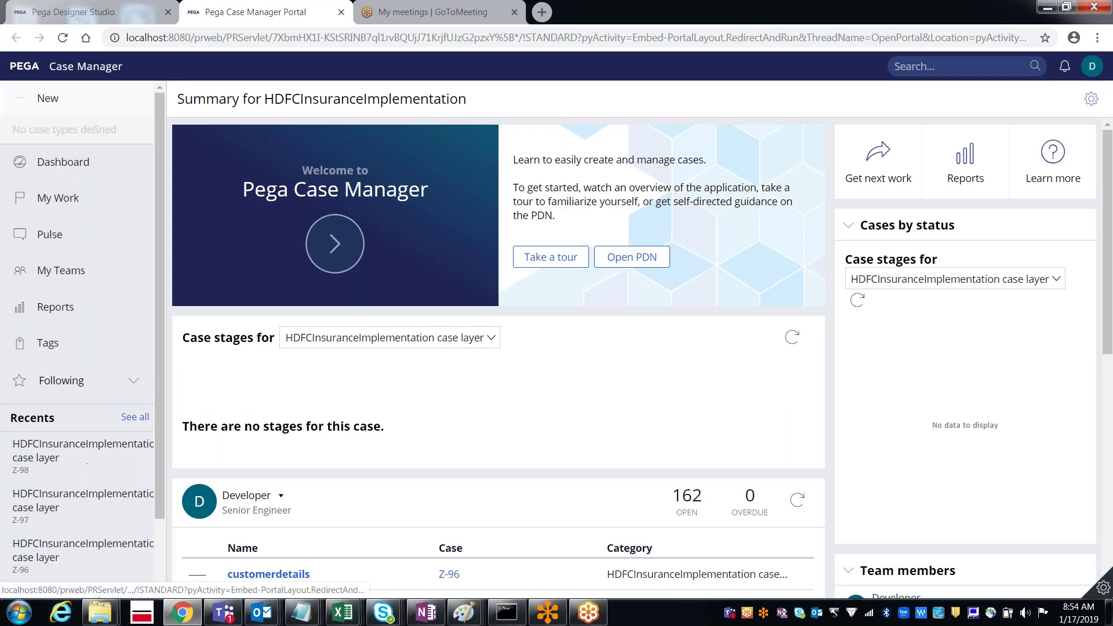
click(341, 12)
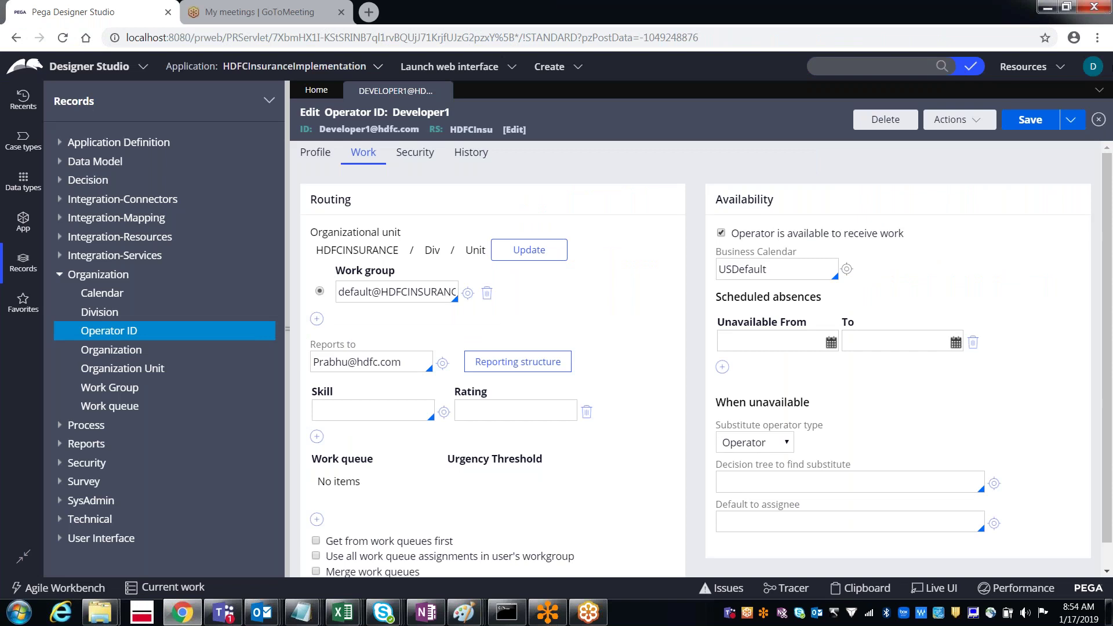
Step: Log off the developer account and log back in as the manager operator with its password
click(1094, 68)
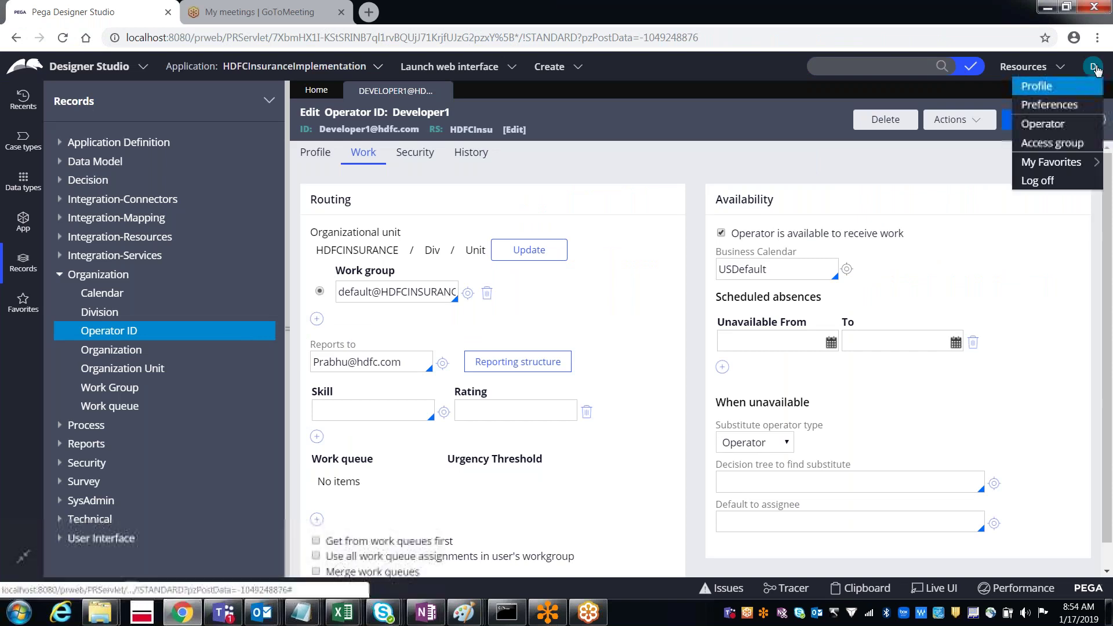
click(1038, 181)
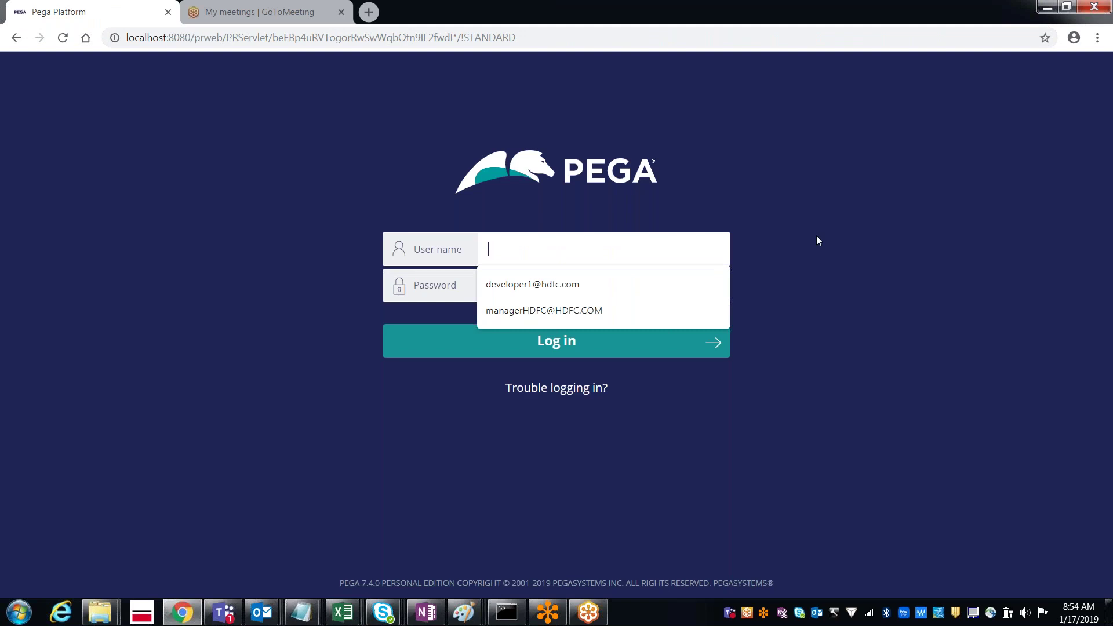
key(Down)
key(Down)
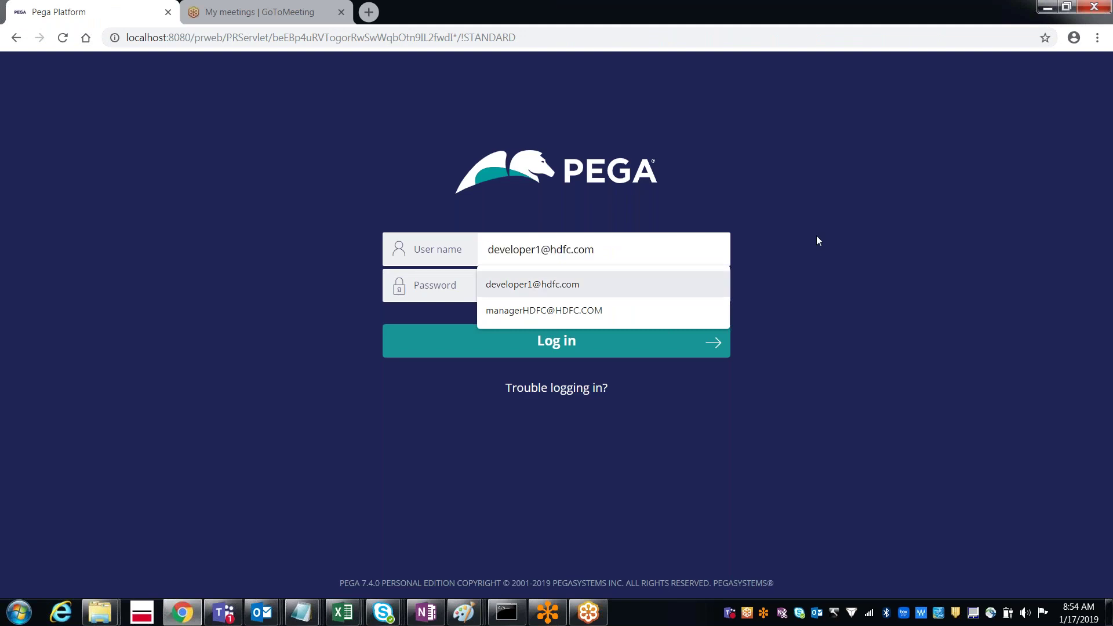
key(Tab)
text(rules)
key(Return)
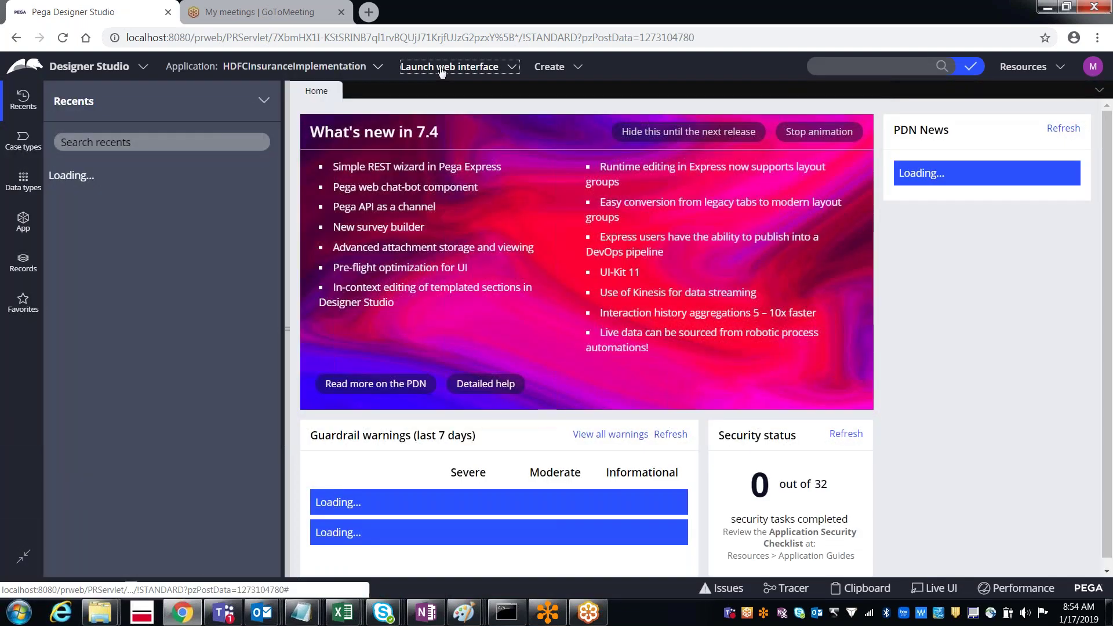
Step: Launch the Case Manager portal and start a new CustomerDetails case
click(442, 68)
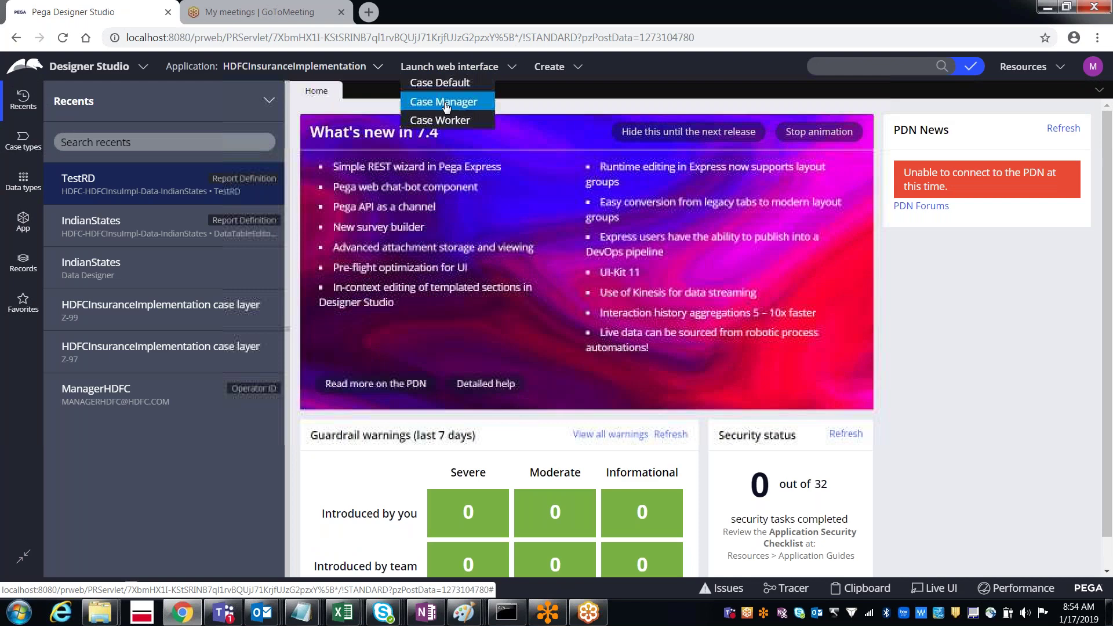
click(444, 101)
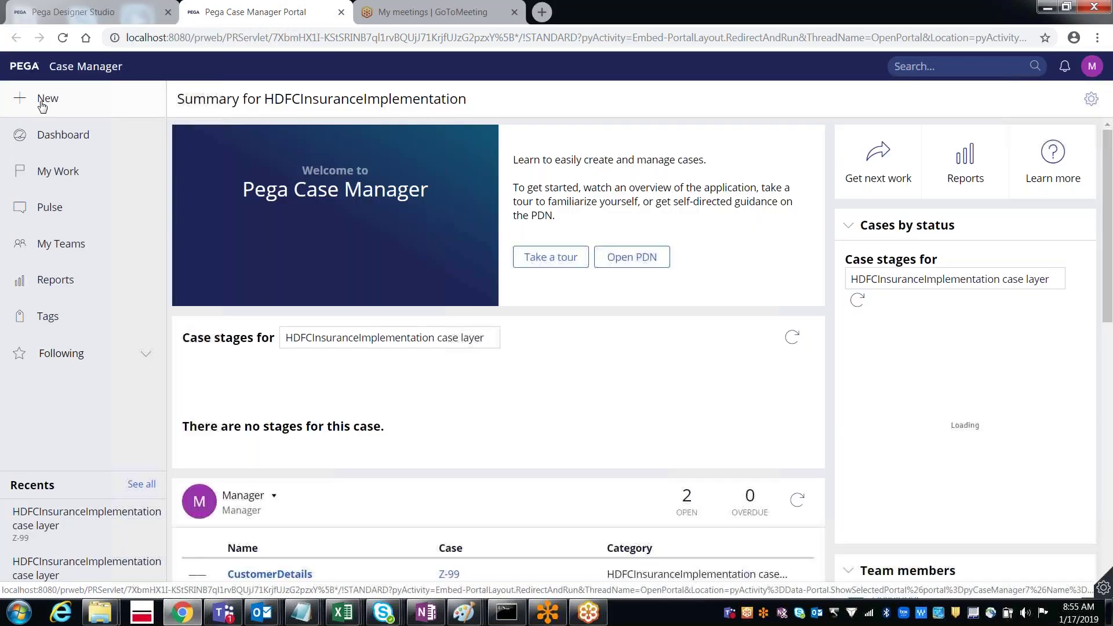
click(42, 103)
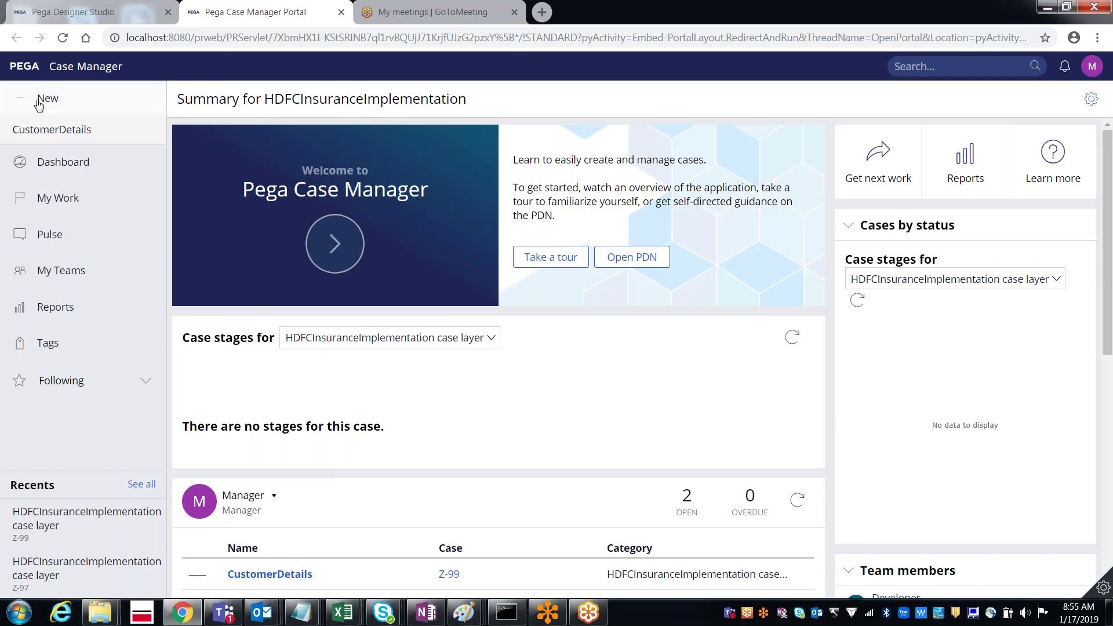
click(37, 139)
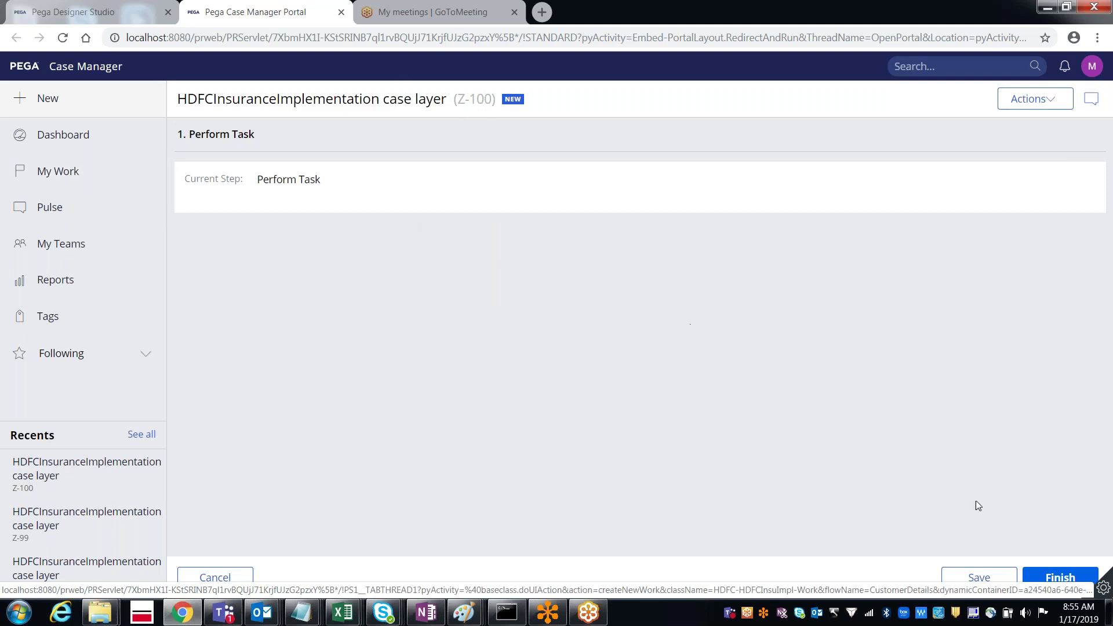
Step: Finish Perform Task, submit the CustomersDisplayFA and CustomerDetails screens, then close the portal
click(1092, 572)
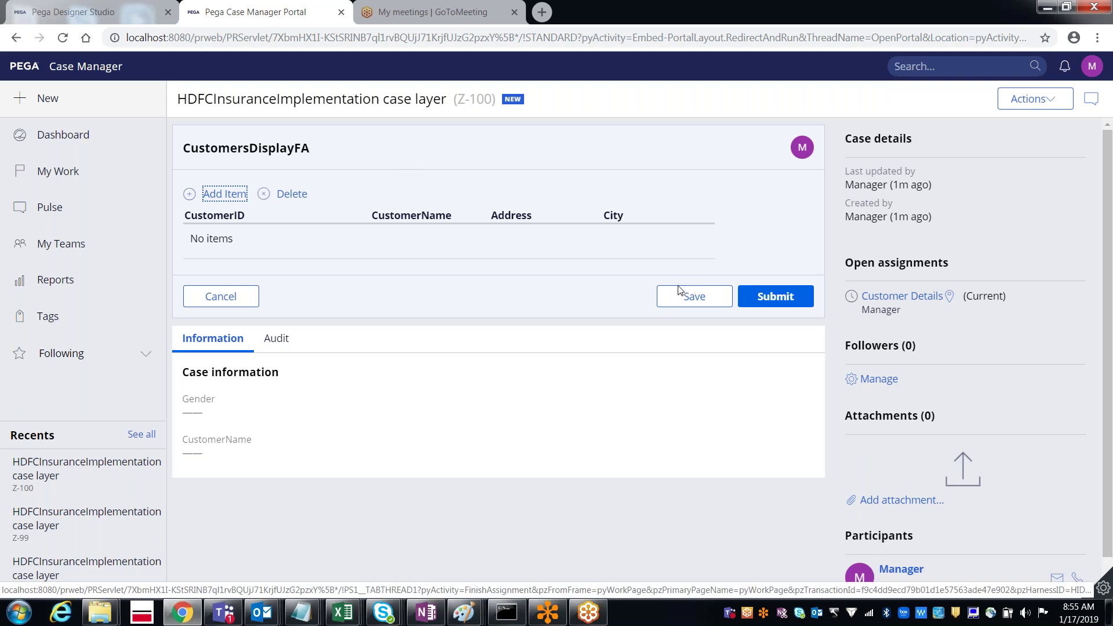
click(763, 300)
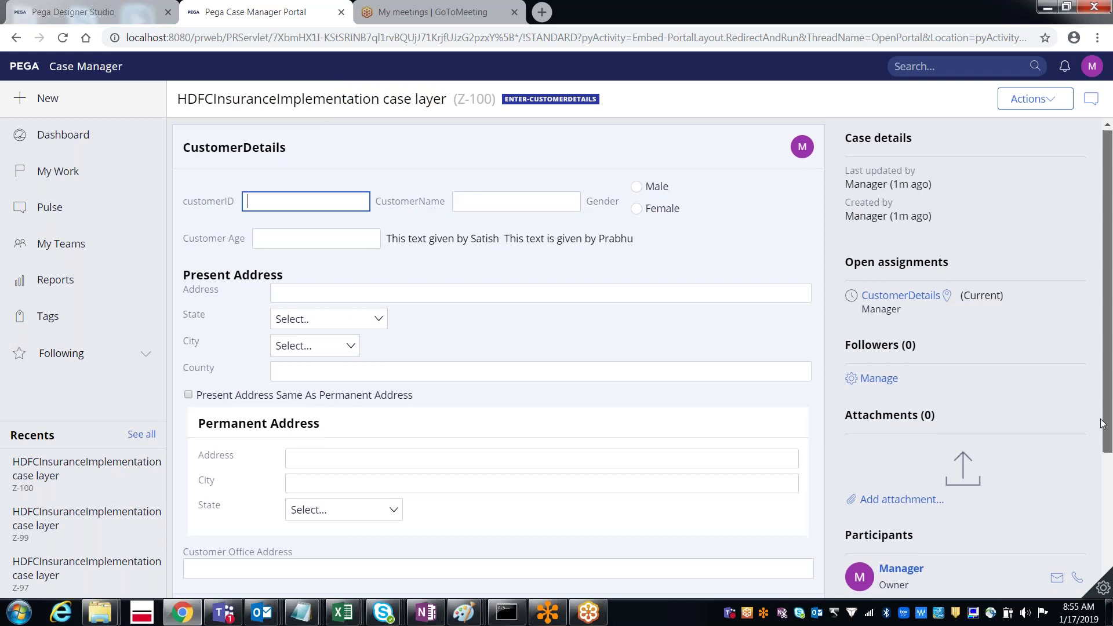
scroll(1102, 423, down, 2)
click(777, 493)
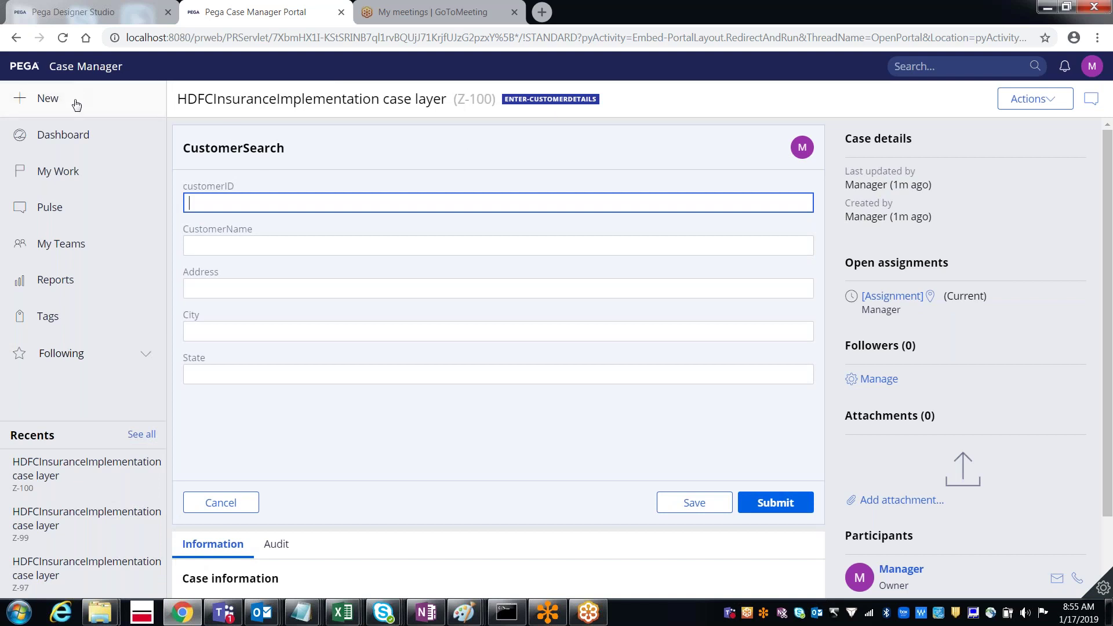
click(44, 100)
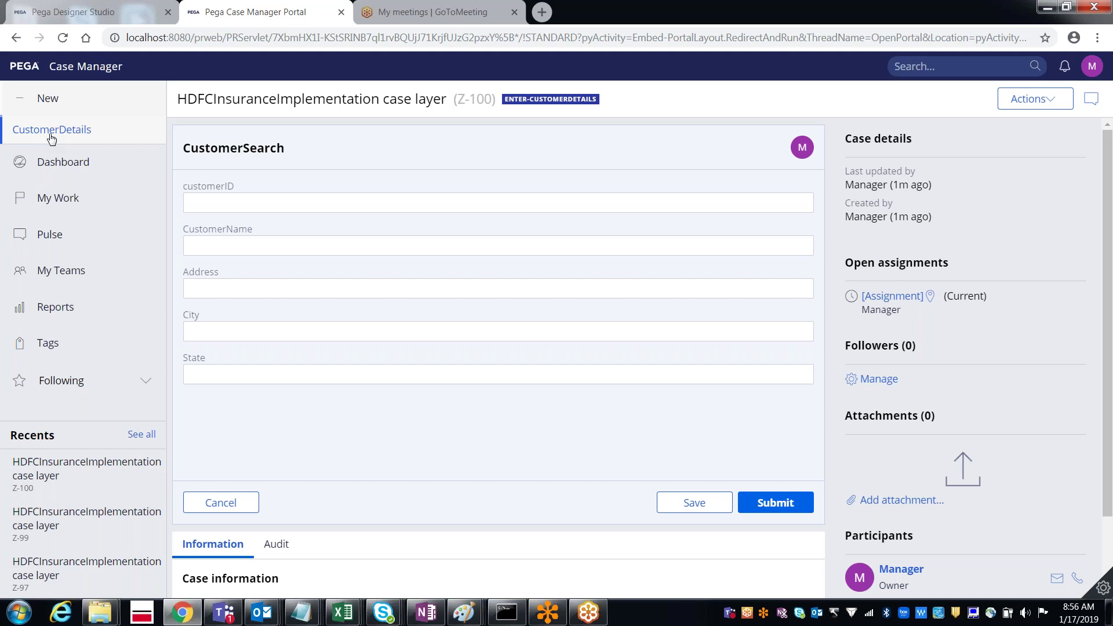
click(98, 14)
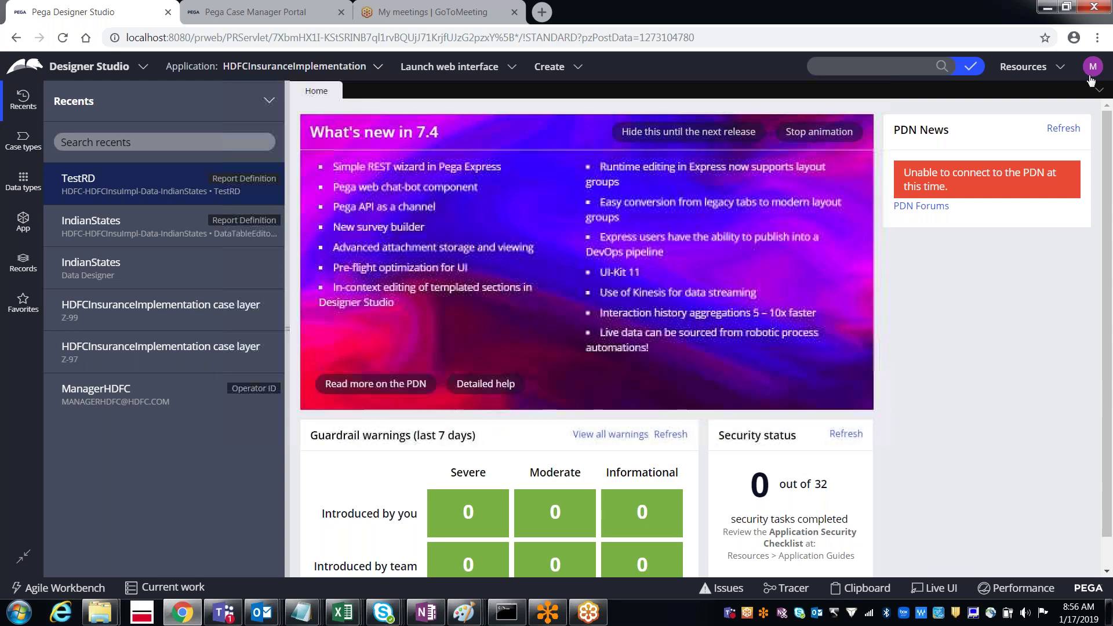
click(246, 14)
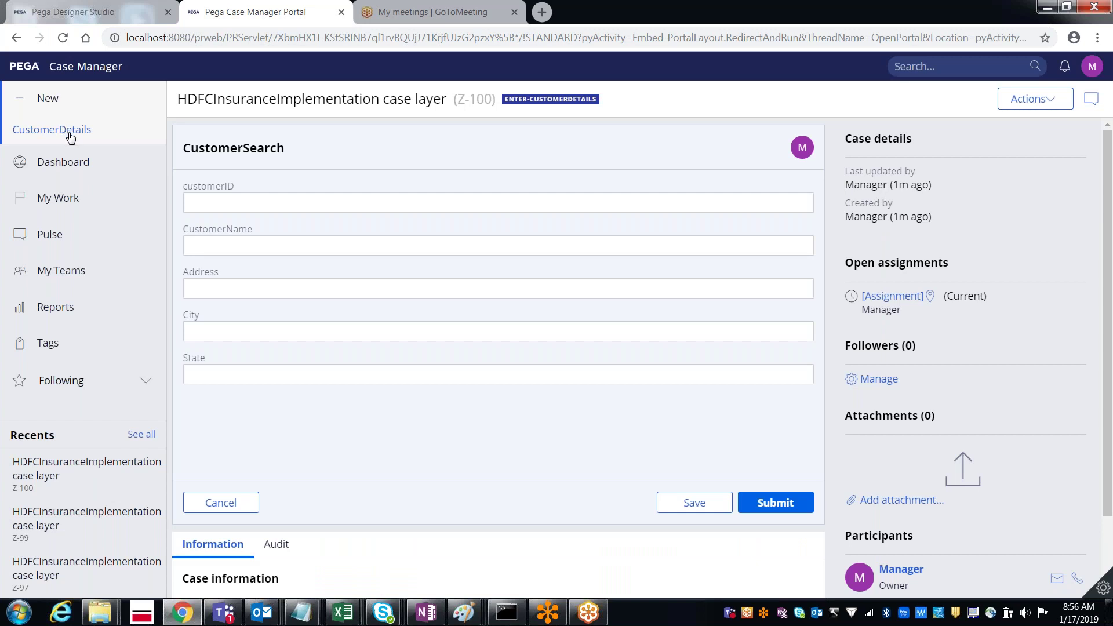
click(341, 13)
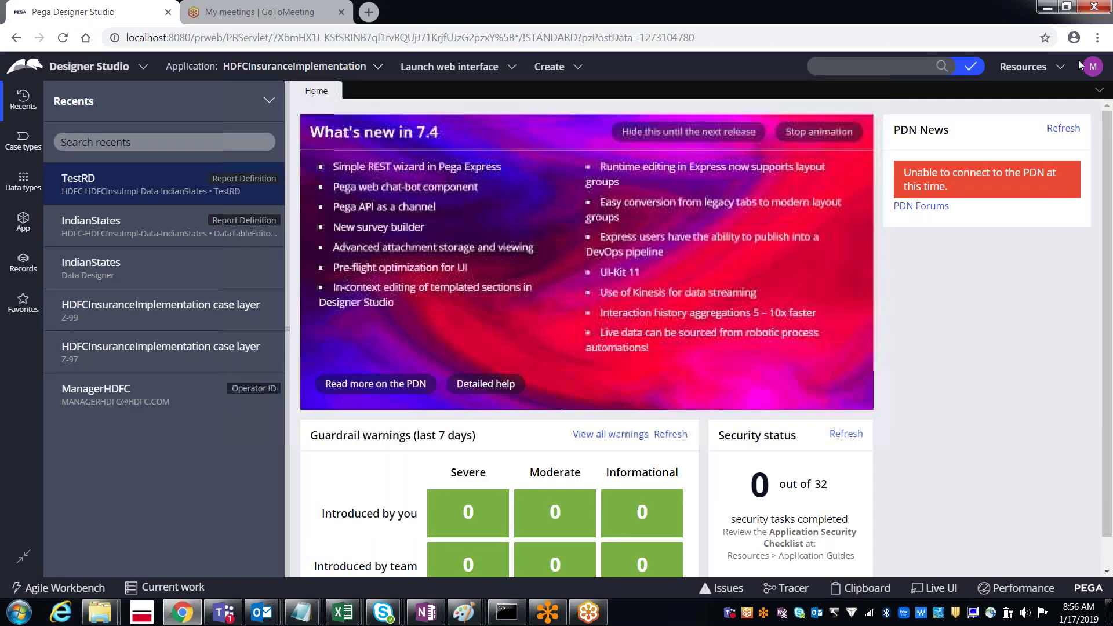
Step: Log off the manager account and sign back in as developer1 with its password
click(1093, 68)
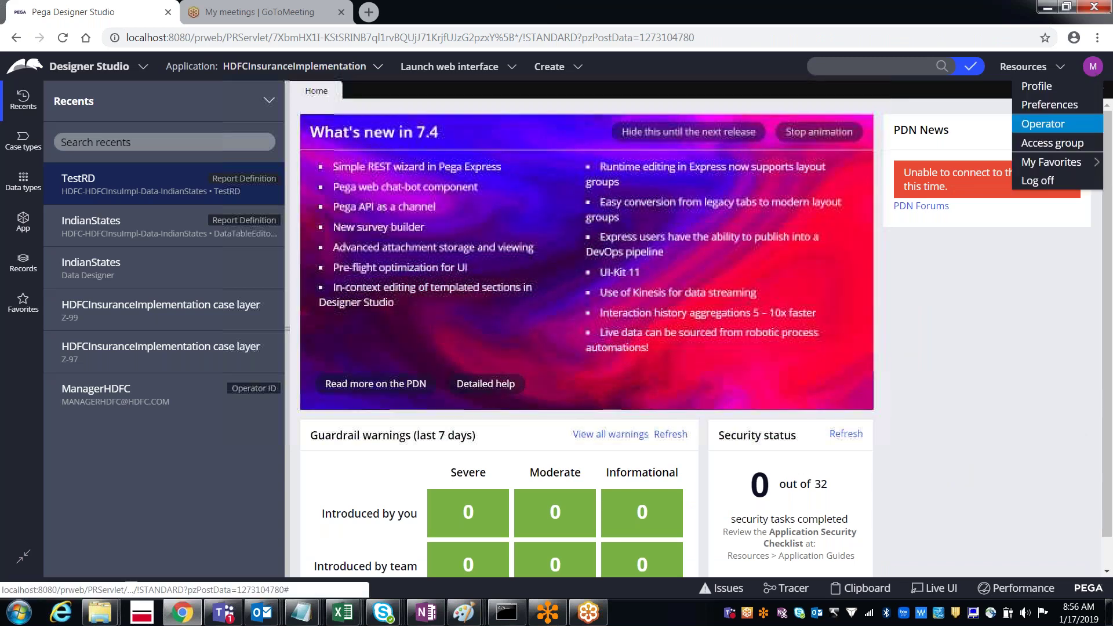
click(1044, 122)
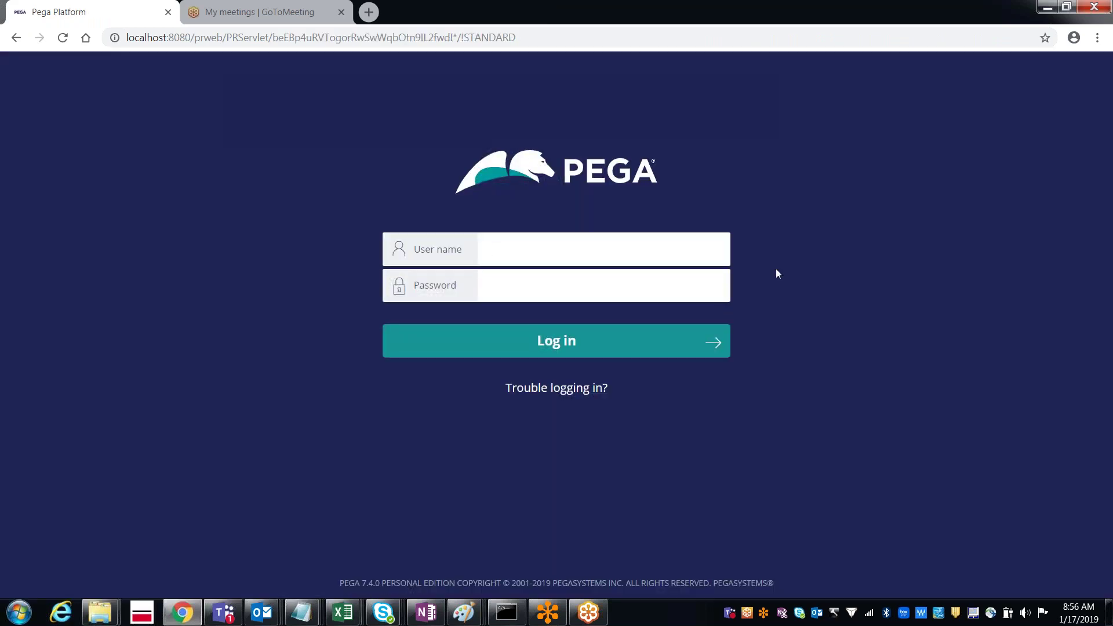
key(Down)
key(Down)
key(Tab)
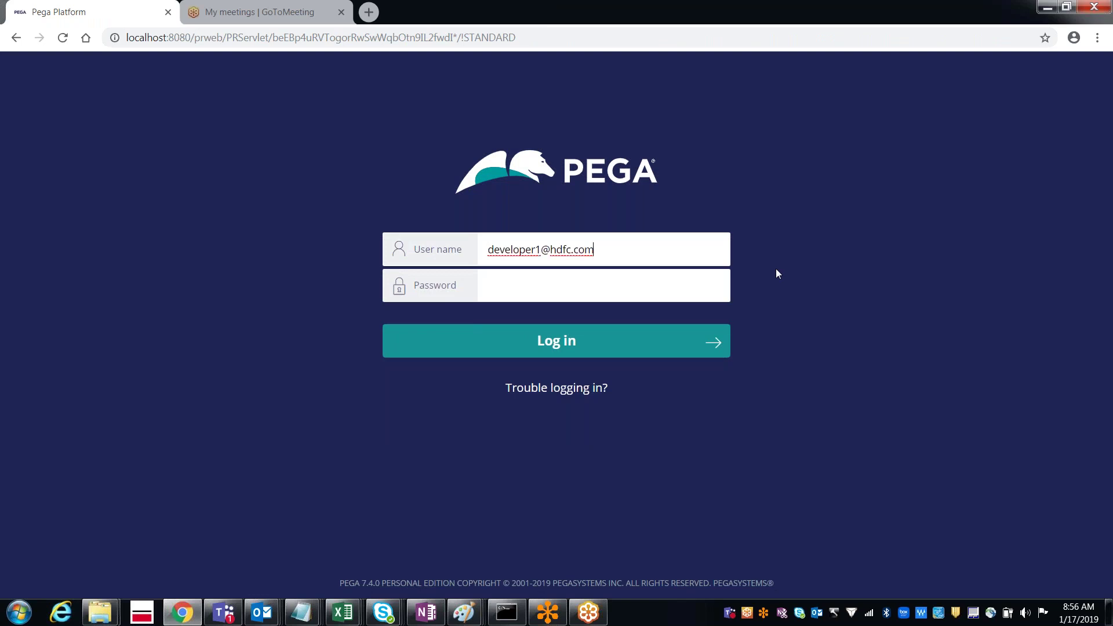
text(rules)
key(Return)
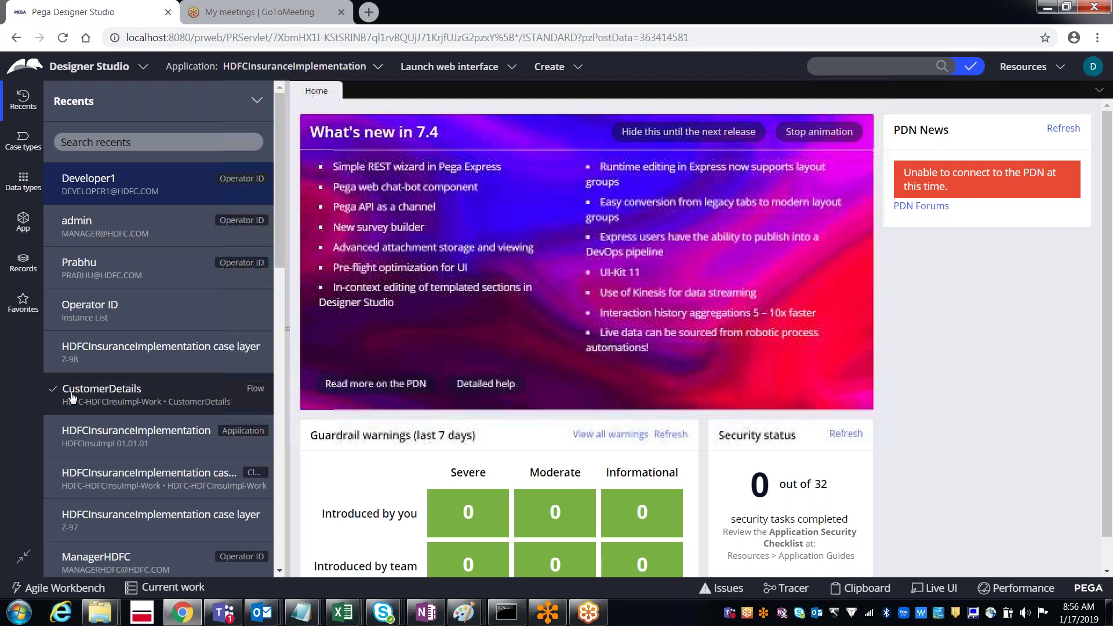
Step: Open the CustomerDetails flow and name its first subprocess CustomerDetailsScreenFlow, copied from its Flow Name
click(53, 397)
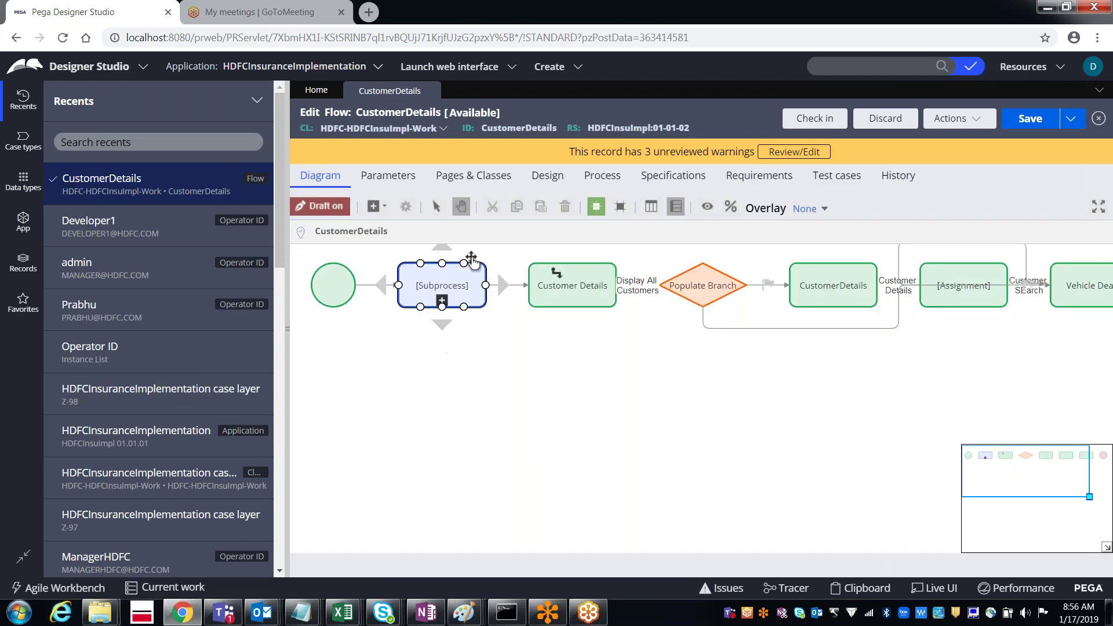
click(463, 285)
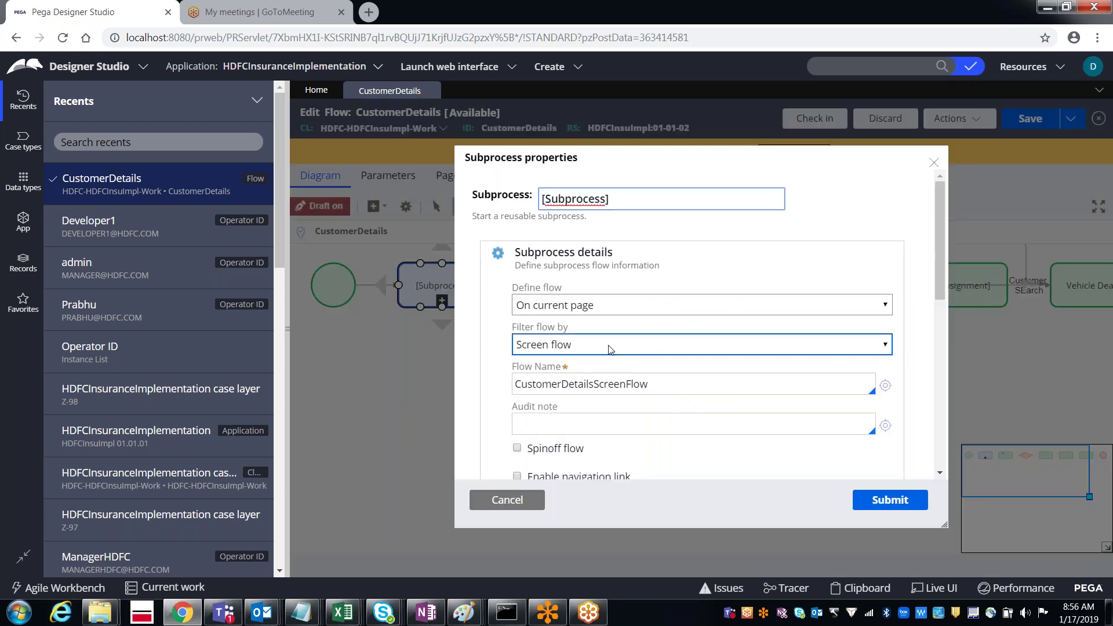
double_click(583, 388)
key(ctrl+c)
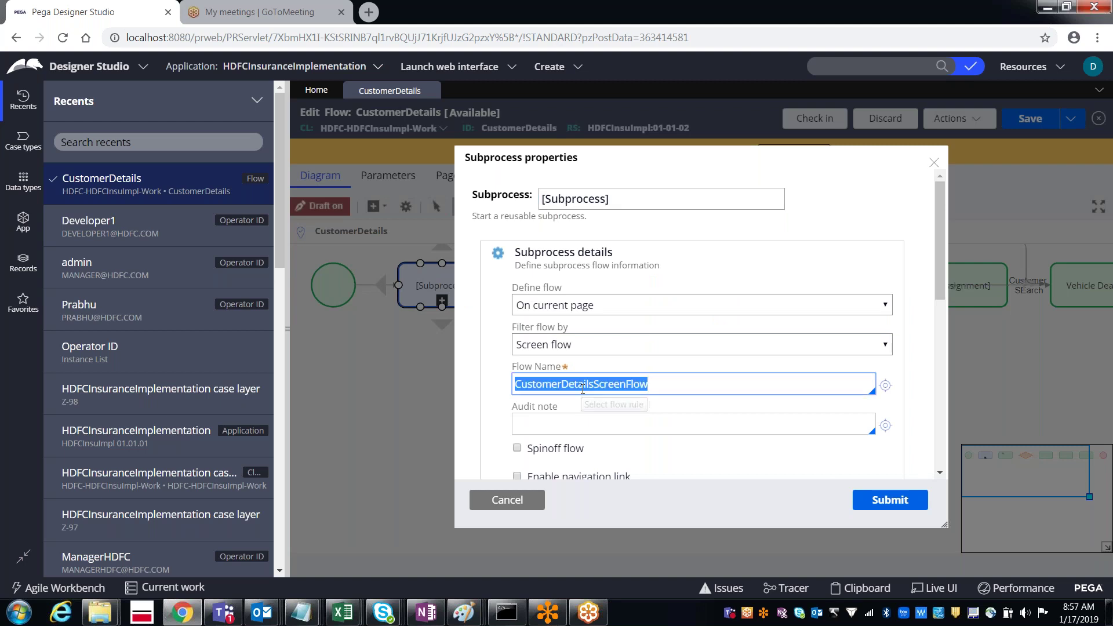
triple_click(606, 201)
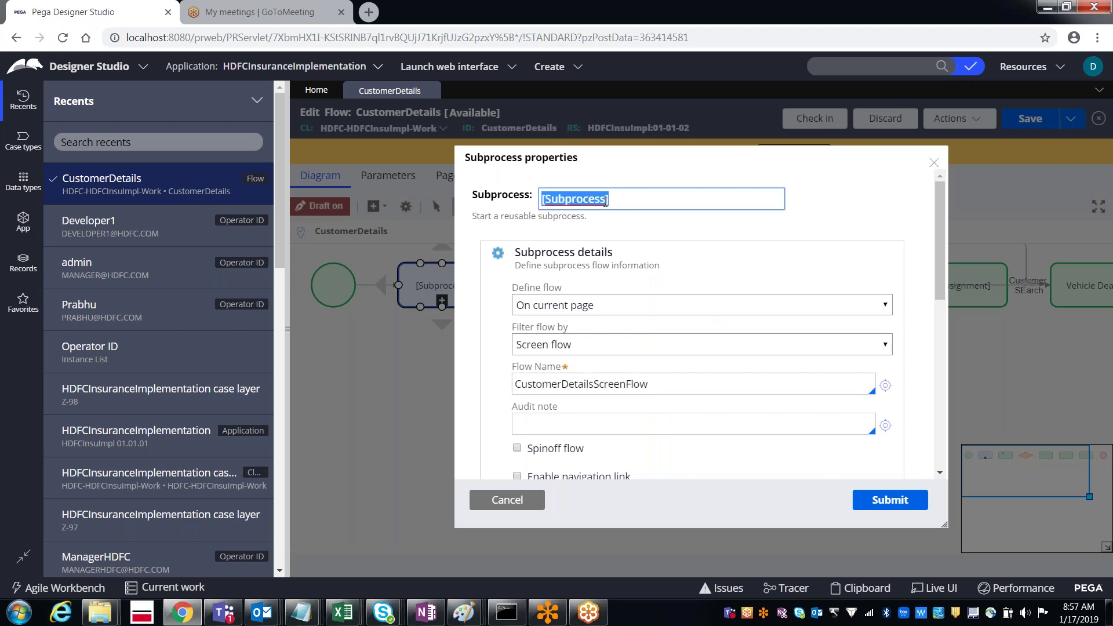
key(ctrl+v)
click(881, 502)
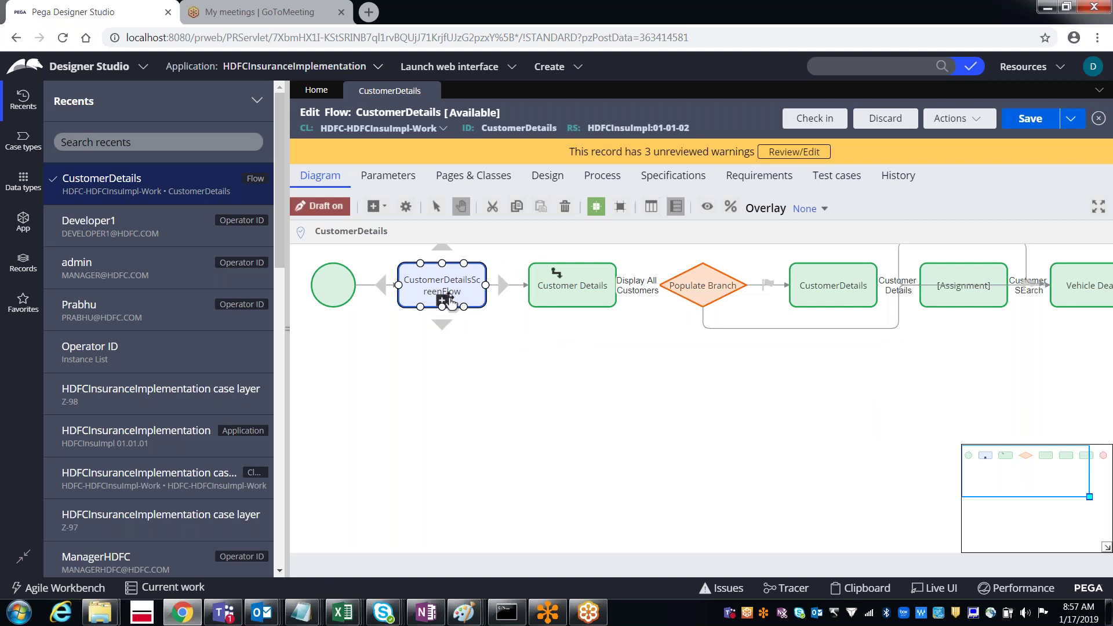
Step: Inspect the Display All Customers connector's flow action and cancel without changes
click(536, 294)
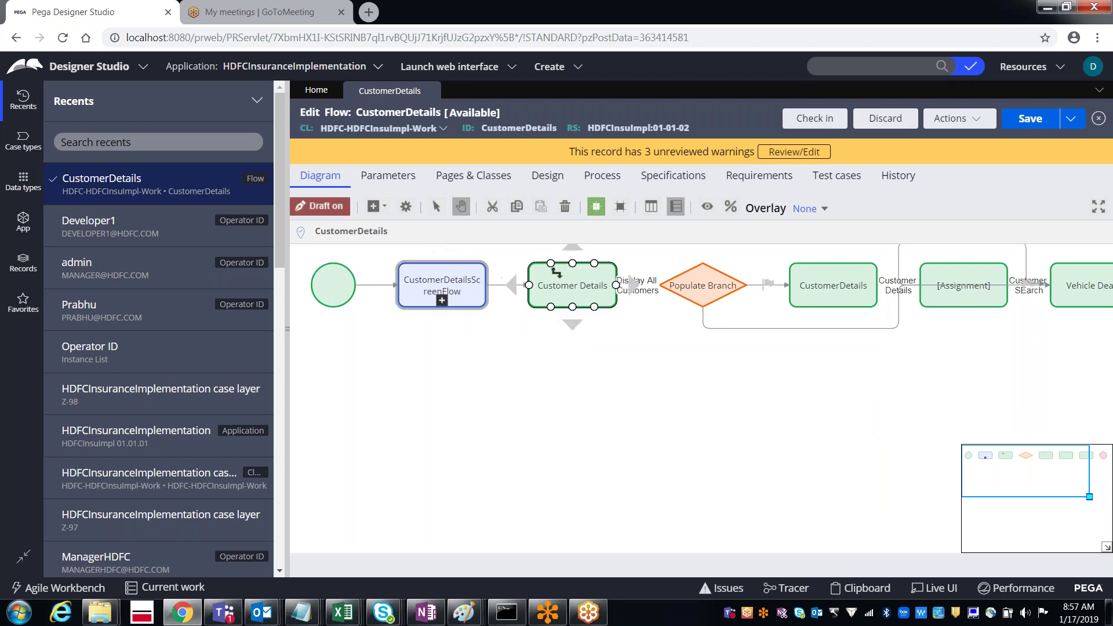
click(638, 296)
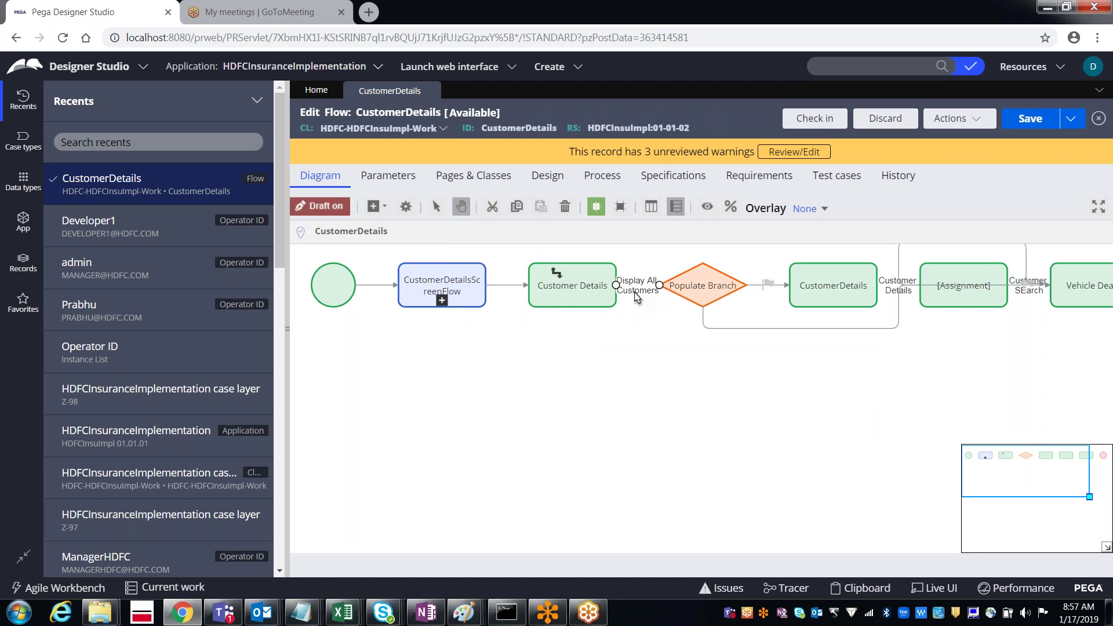
double_click(637, 296)
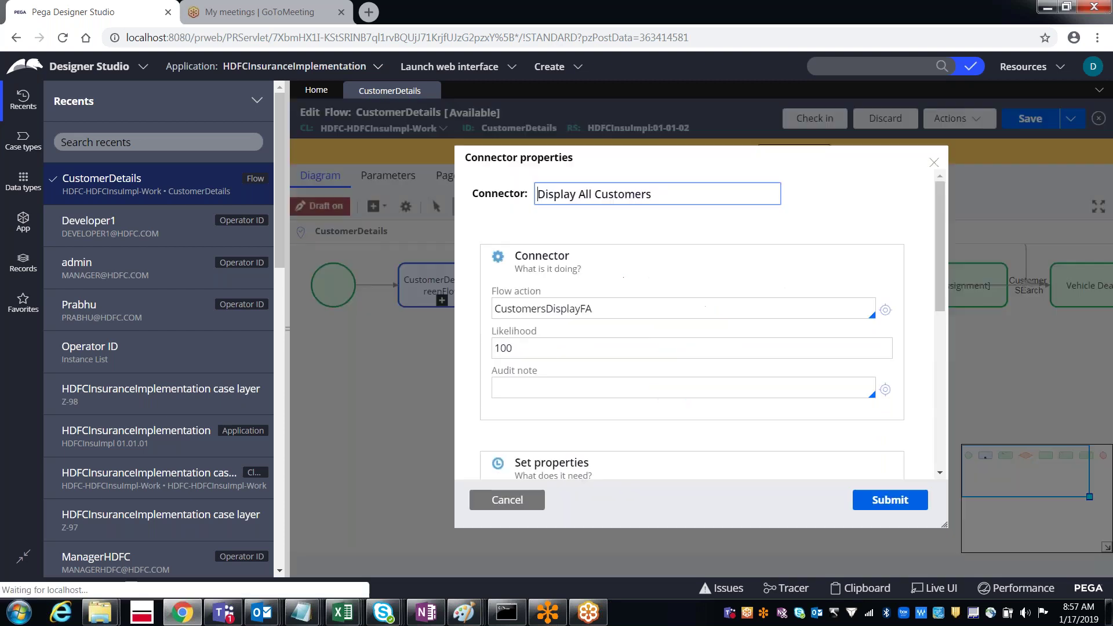
click(603, 306)
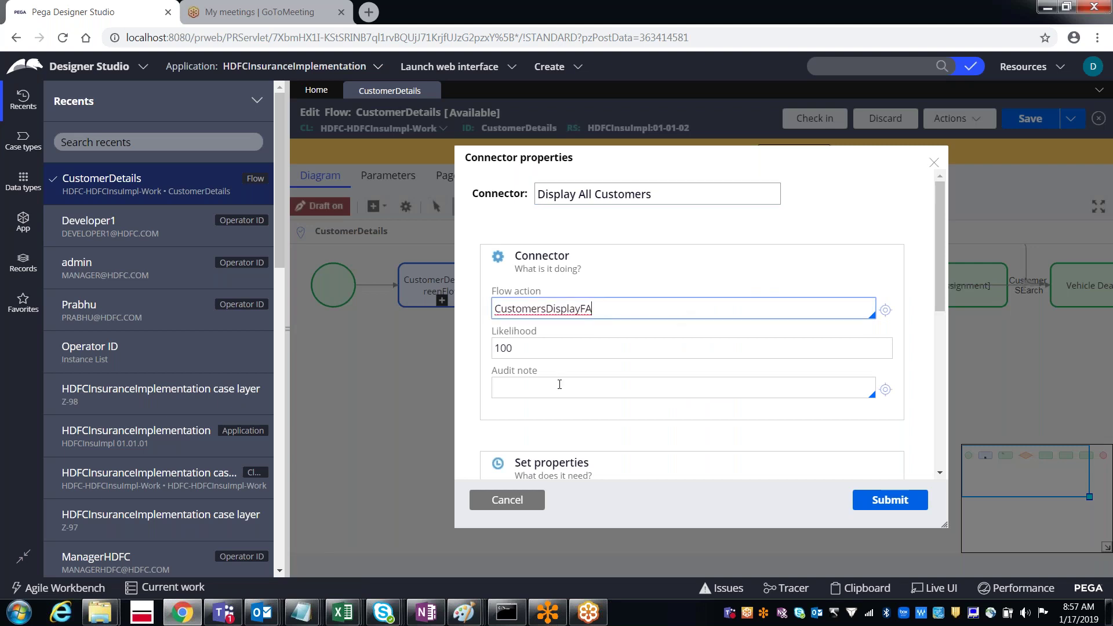
click(502, 502)
Step: Save the CustomerDetails flow and review its CustomerDetailsScreenFlow and Customer Details shapes
click(833, 285)
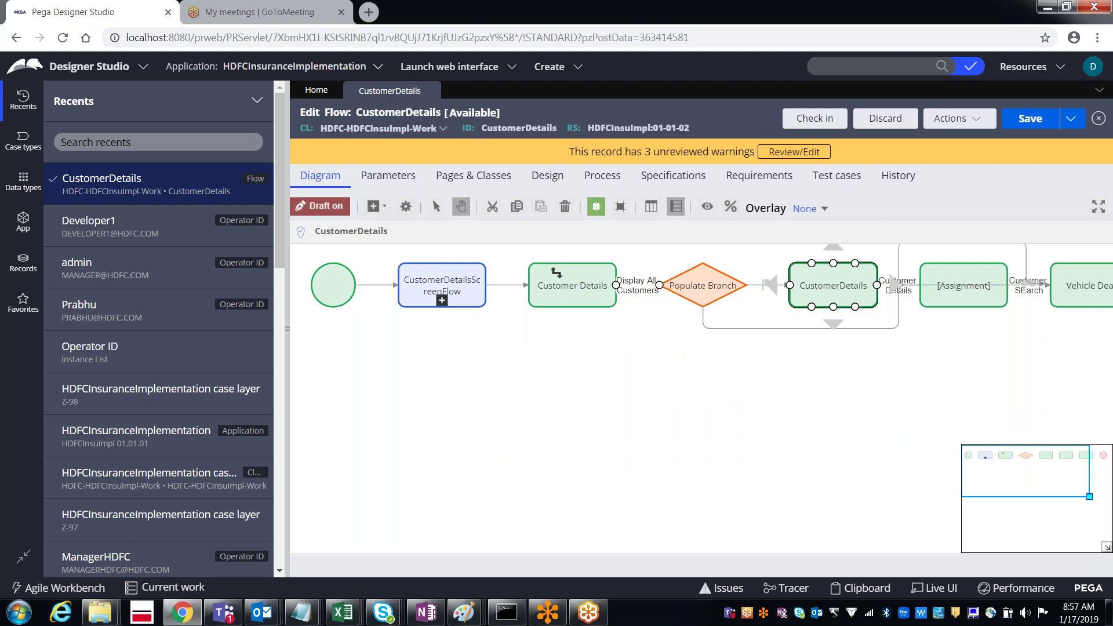
click(1041, 120)
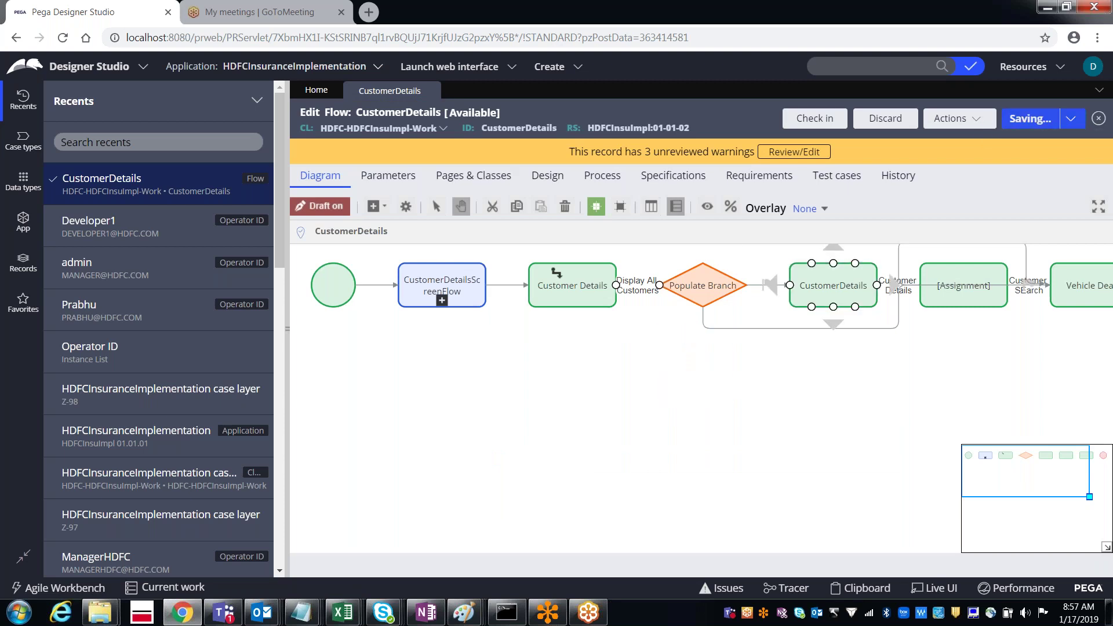
click(484, 273)
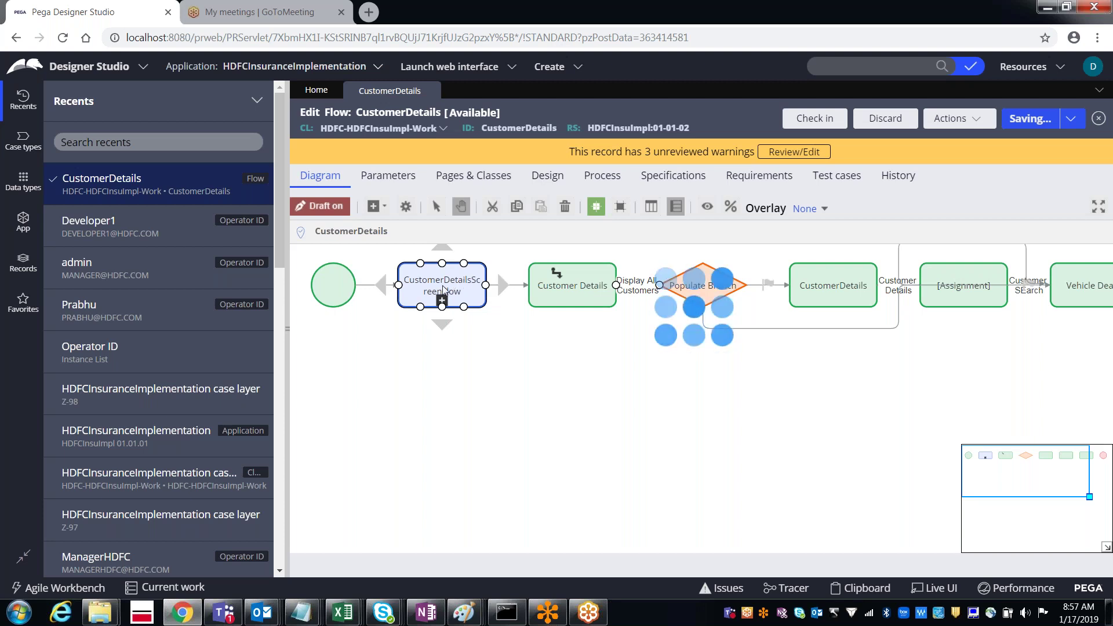
click(565, 284)
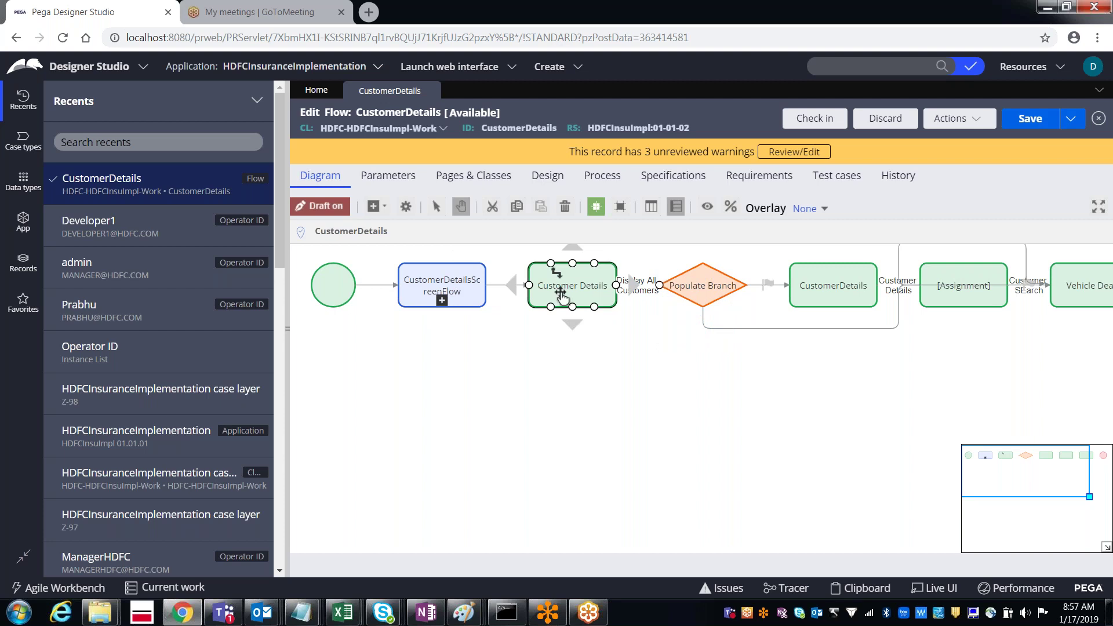
click(455, 284)
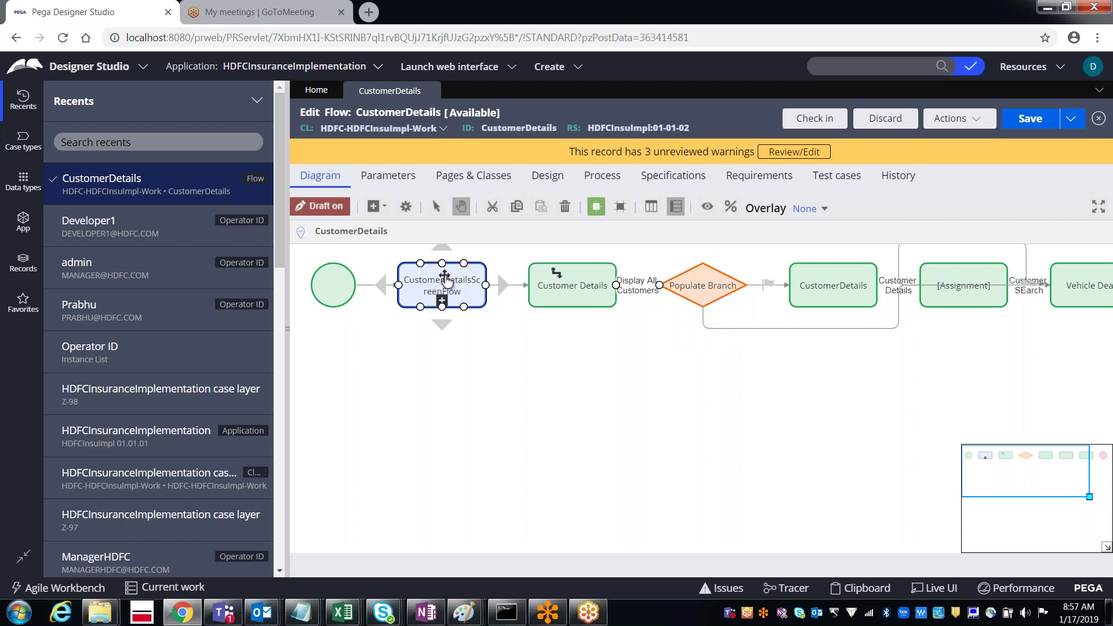
click(558, 304)
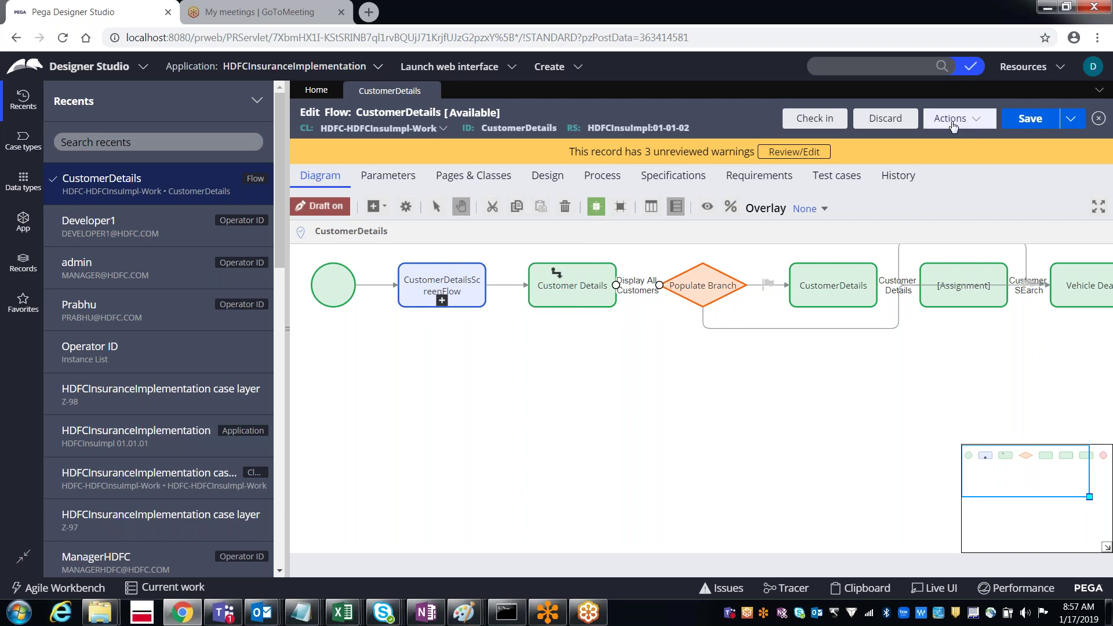
double_click(579, 290)
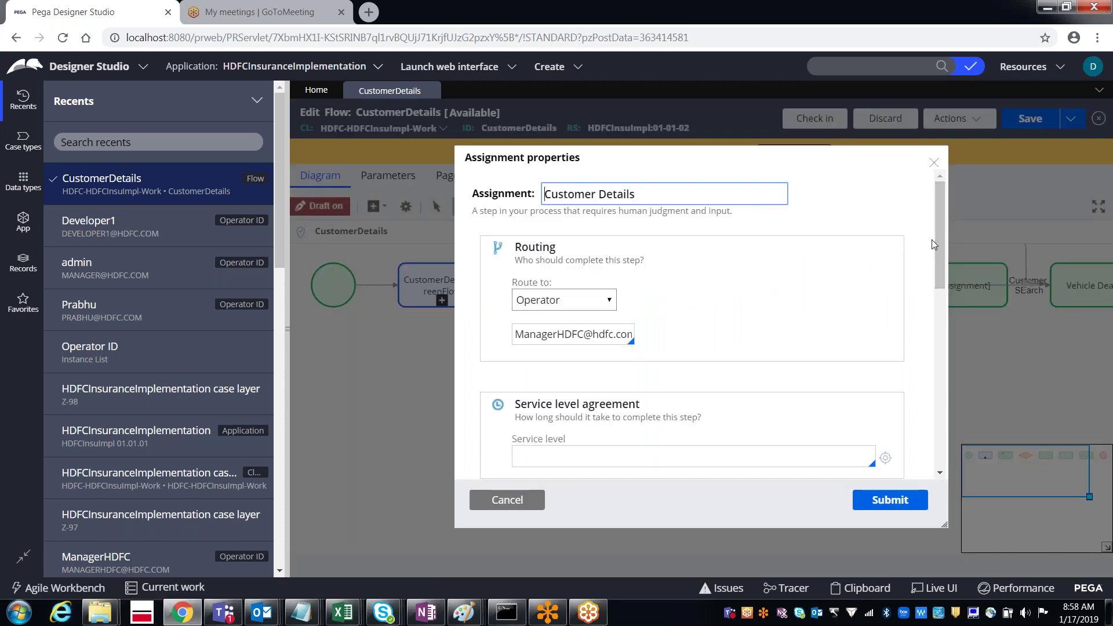
click(587, 340)
double_click(587, 336)
click(586, 336)
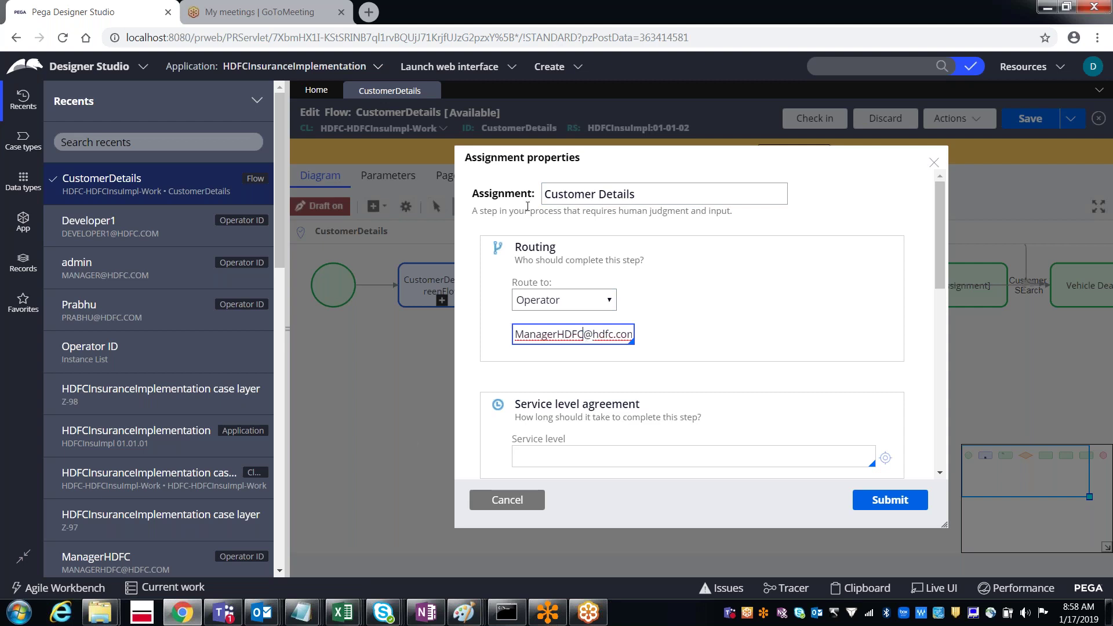
triple_click(553, 341)
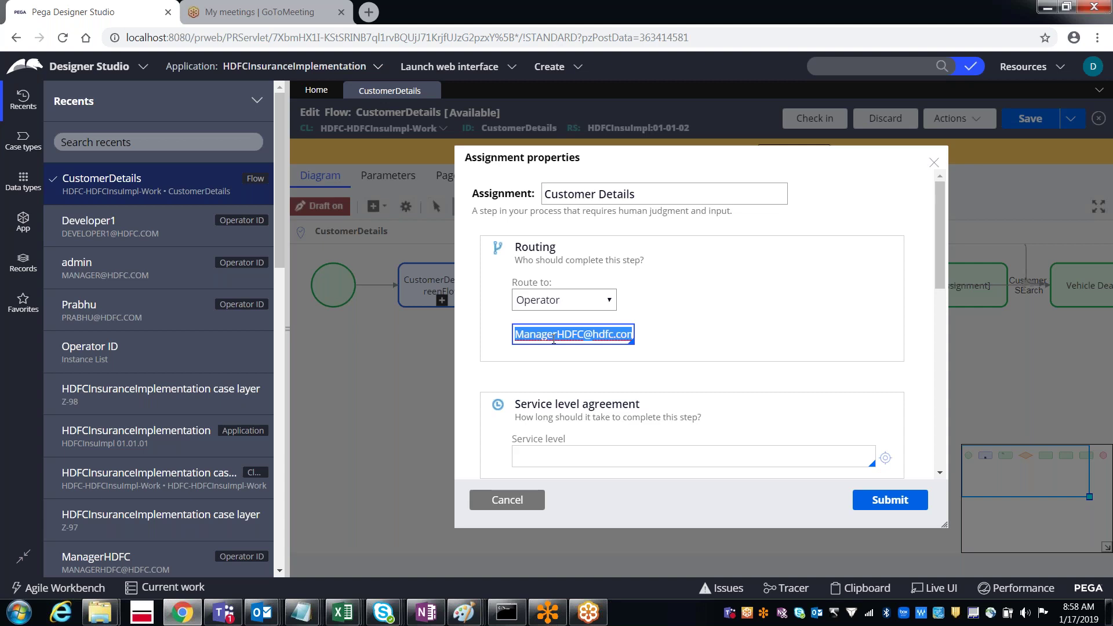
click(548, 303)
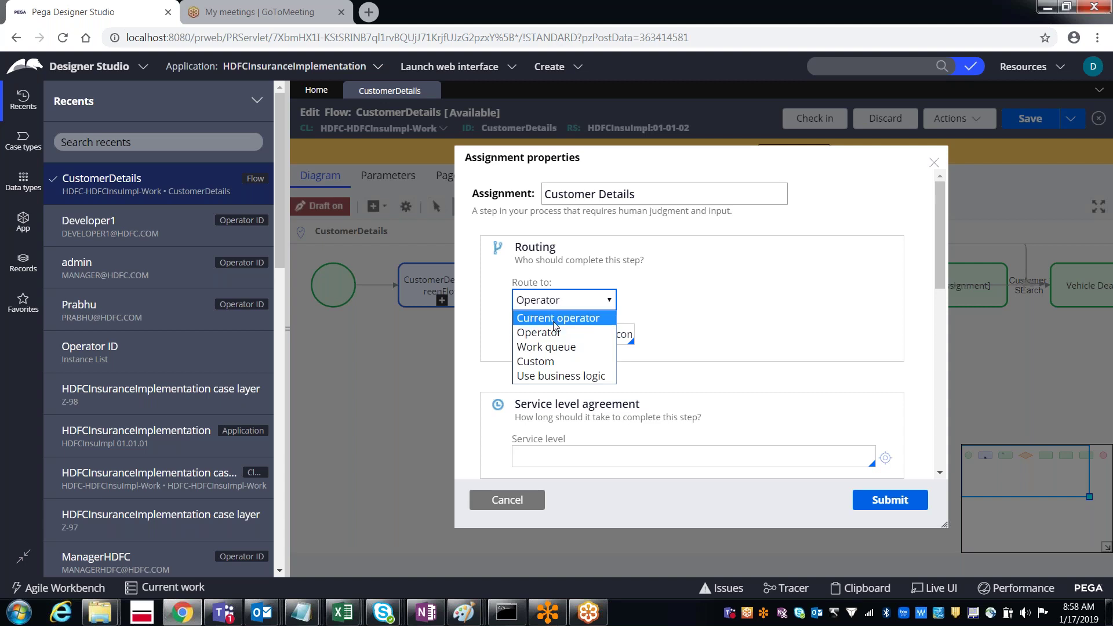
click(556, 319)
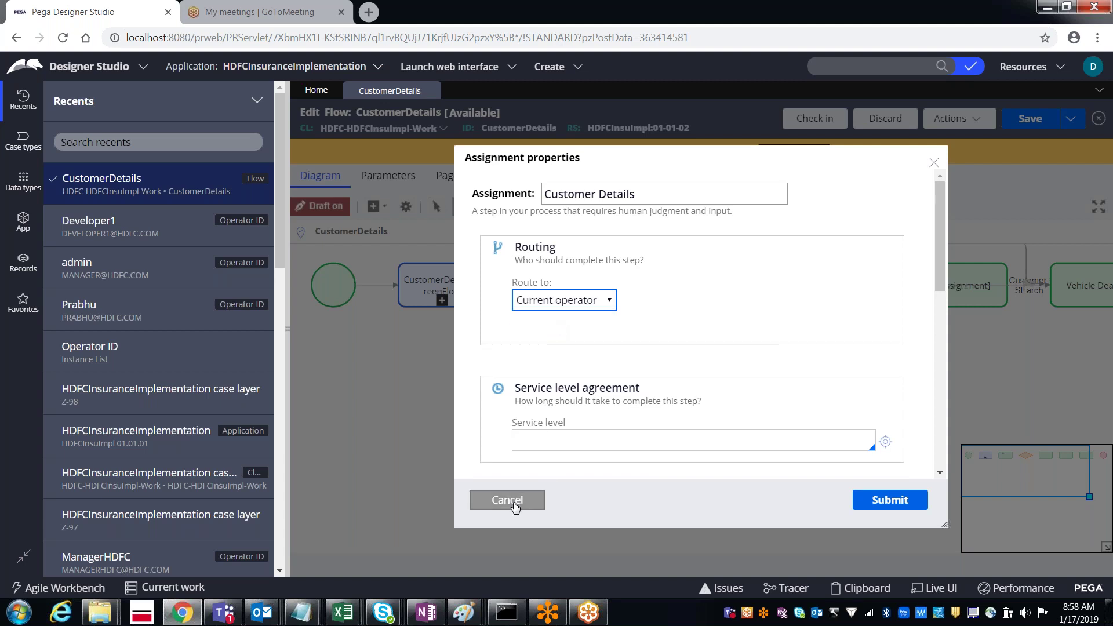
click(516, 507)
click(833, 271)
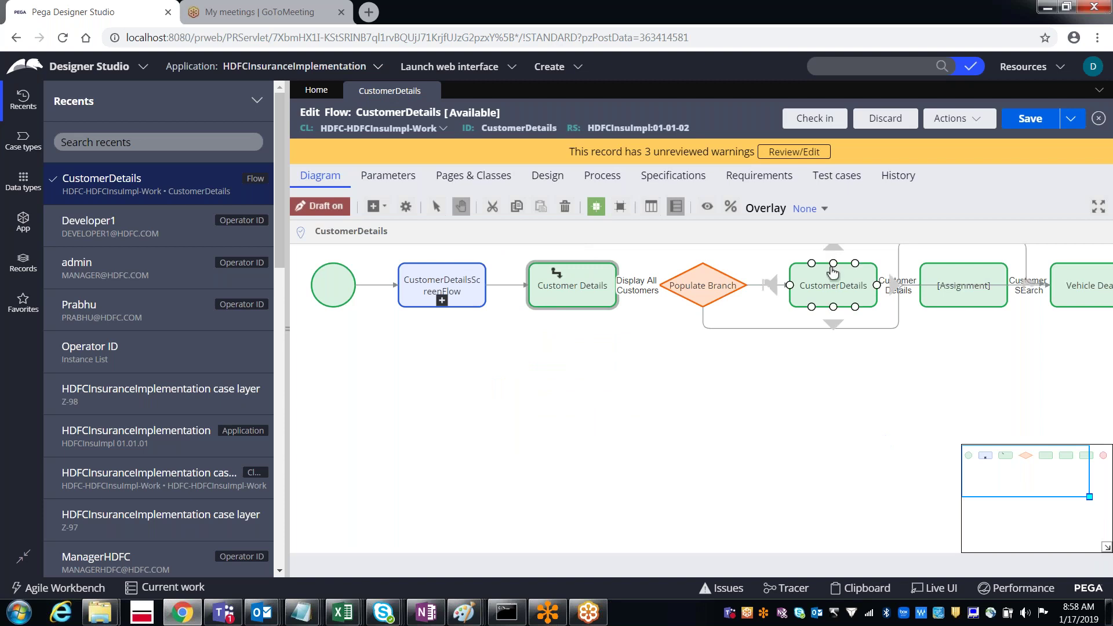
Step: Open and cancel the CustomerDetails assignment's properties, then pan the diagram to that shape
double_click(833, 272)
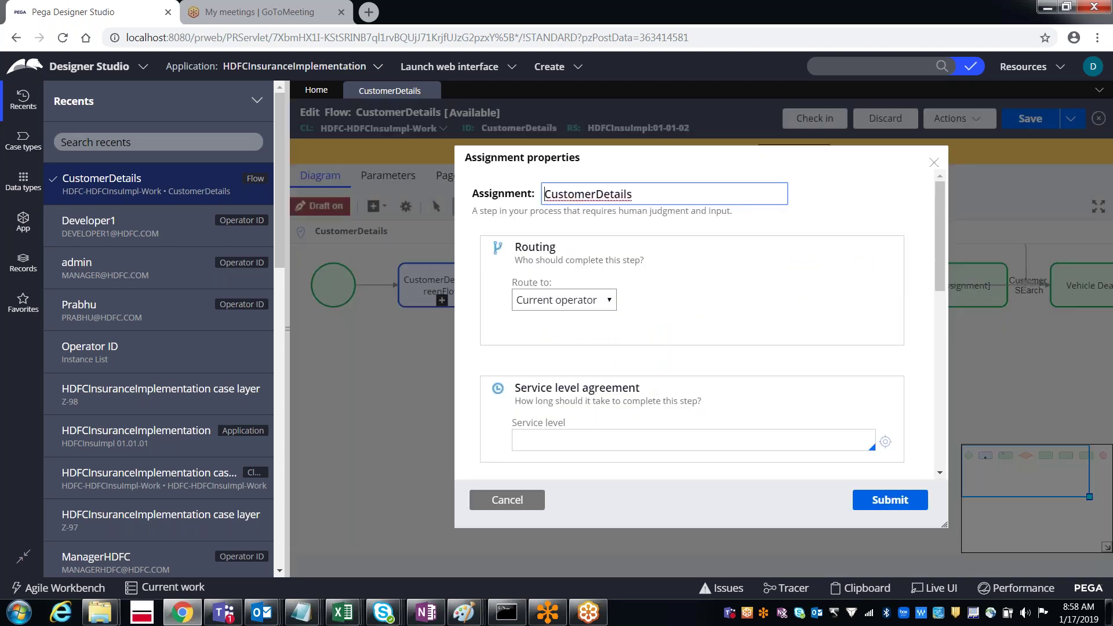
click(508, 506)
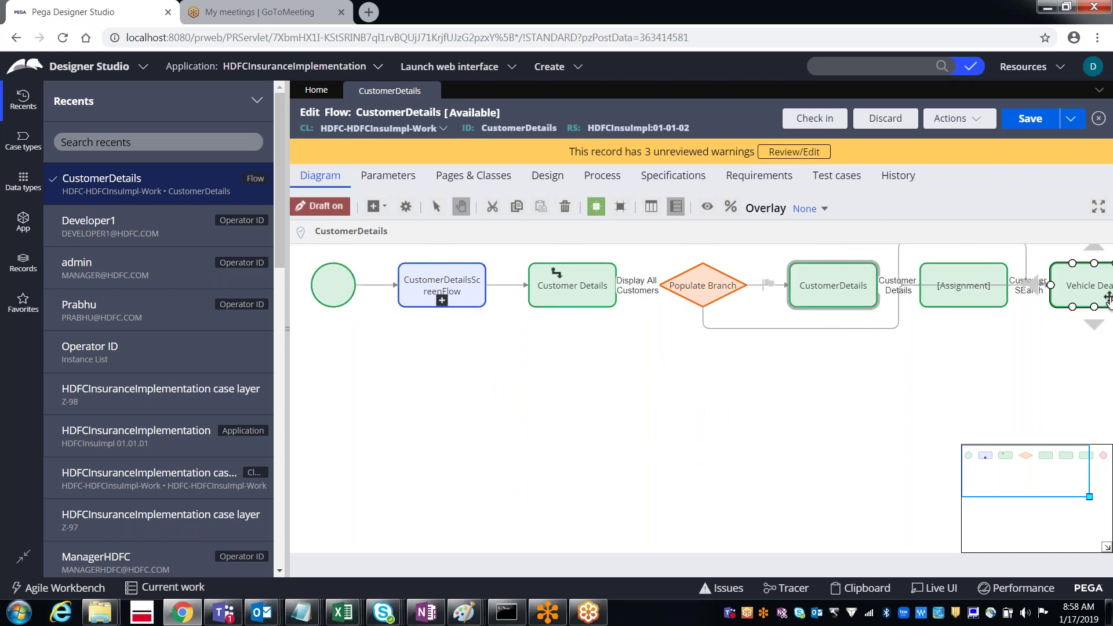
mouse_move(1026, 464)
mouse_down()
mouse_move(1046, 470)
mouse_move(1019, 467)
mouse_up()
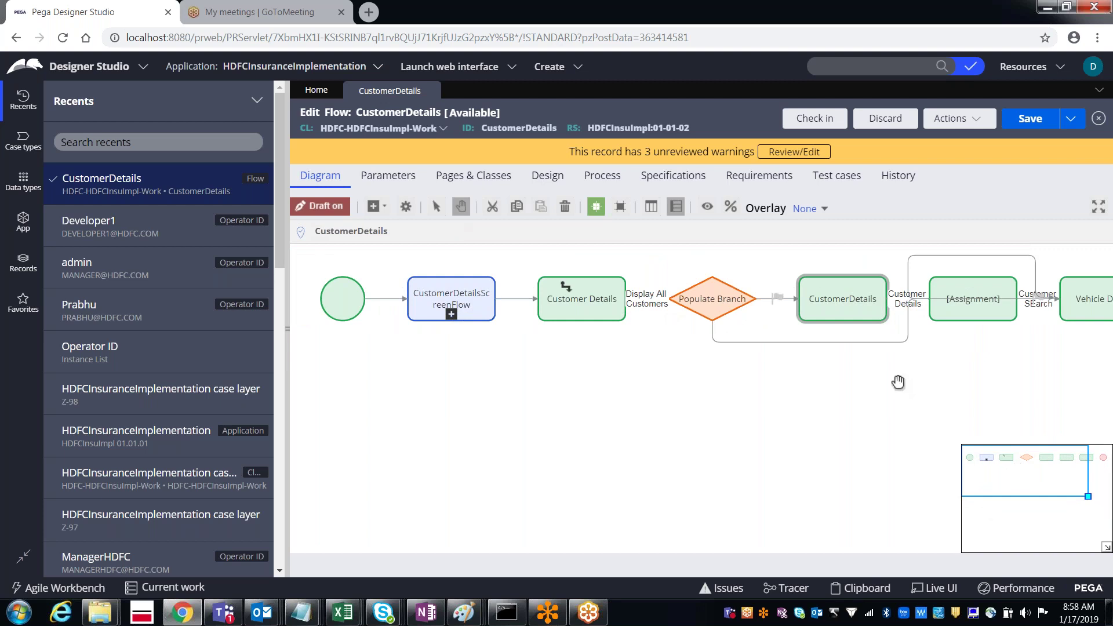
click(842, 302)
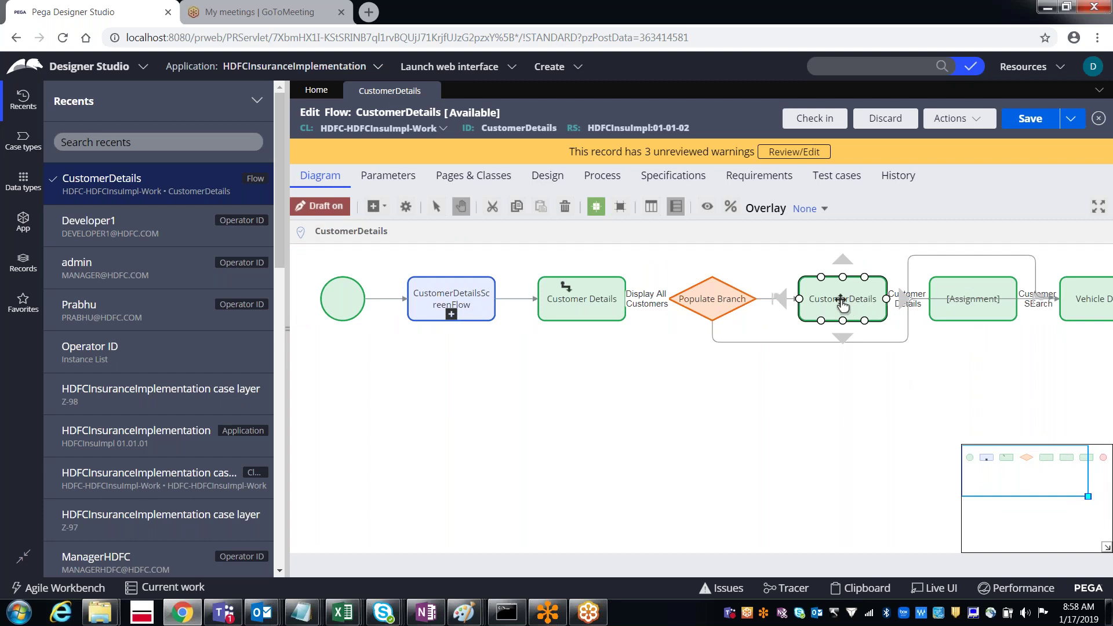
Step: Reopen the CustomerDetails assignment and review its Perform harness and case status settings
double_click(843, 300)
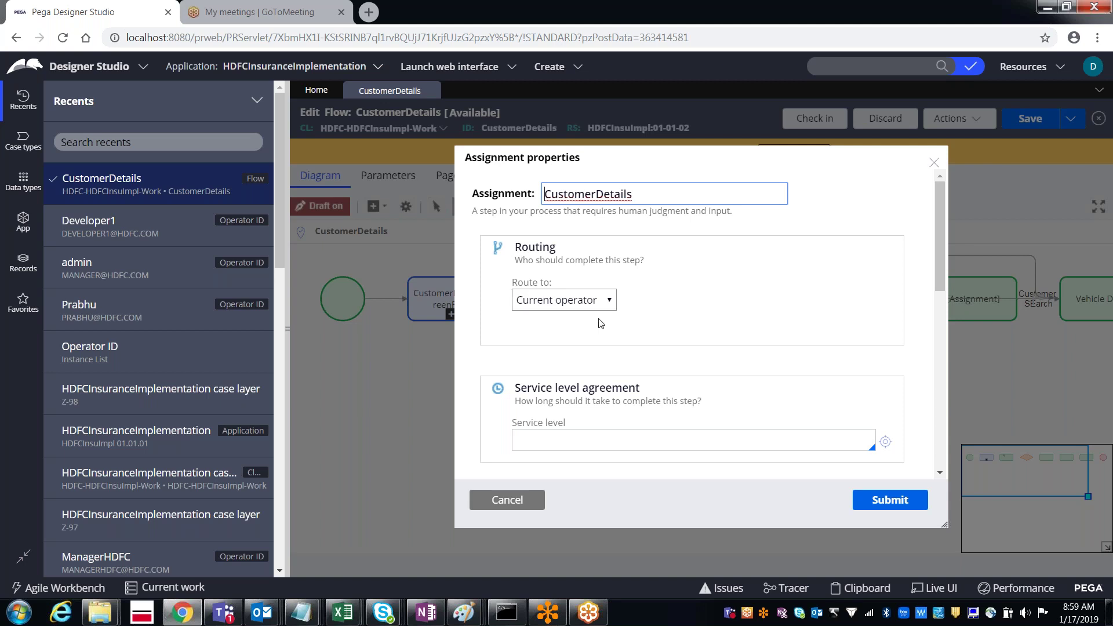
drag(941, 252, 928, 430)
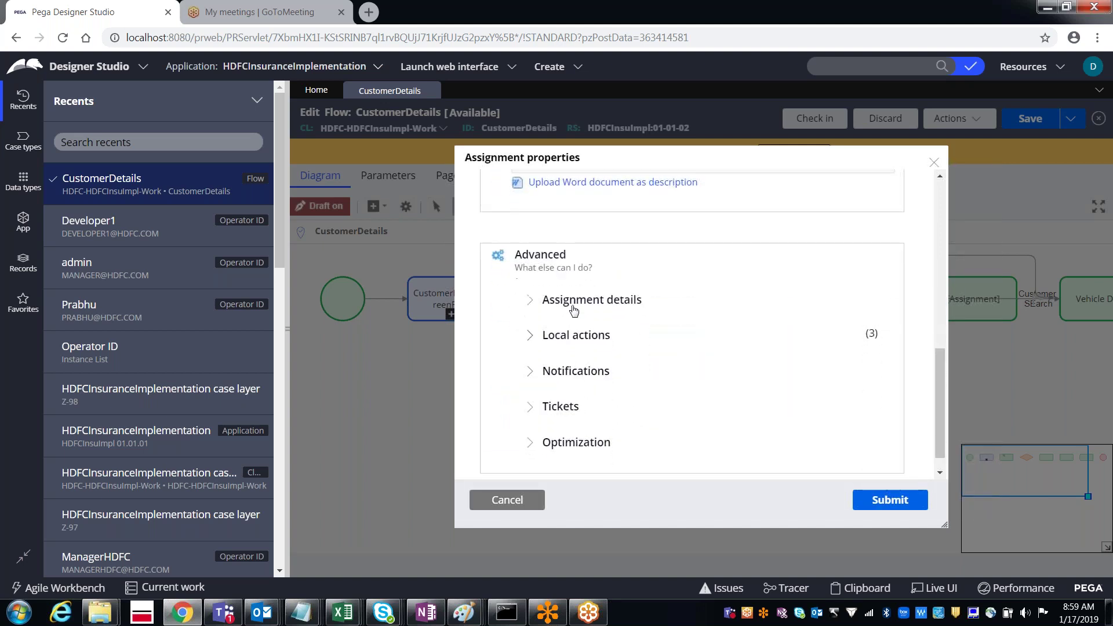
click(531, 301)
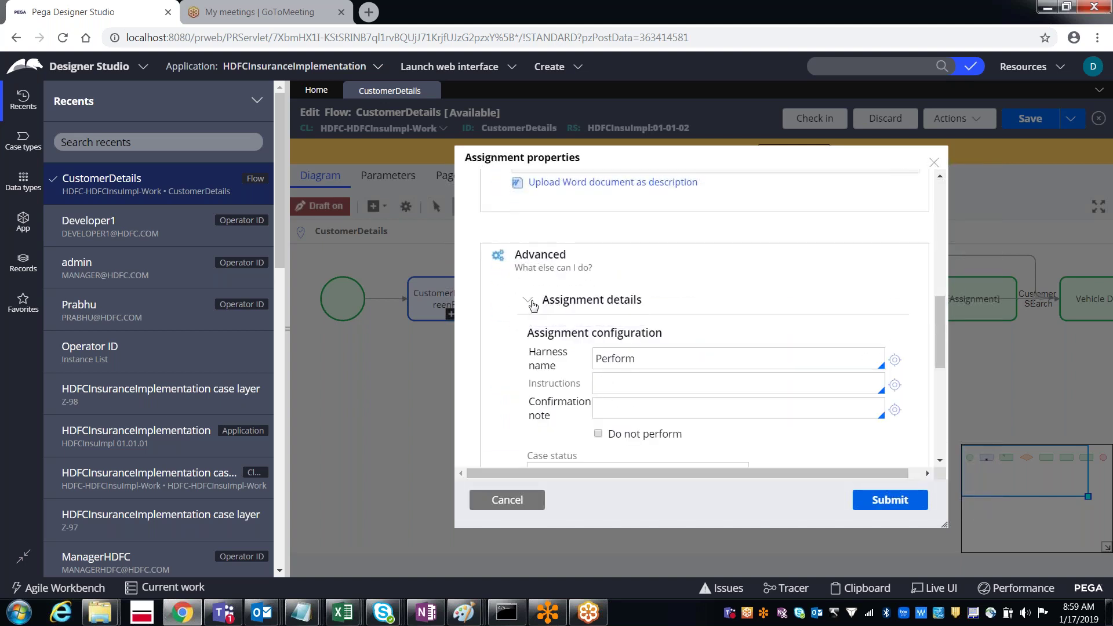
double_click(628, 355)
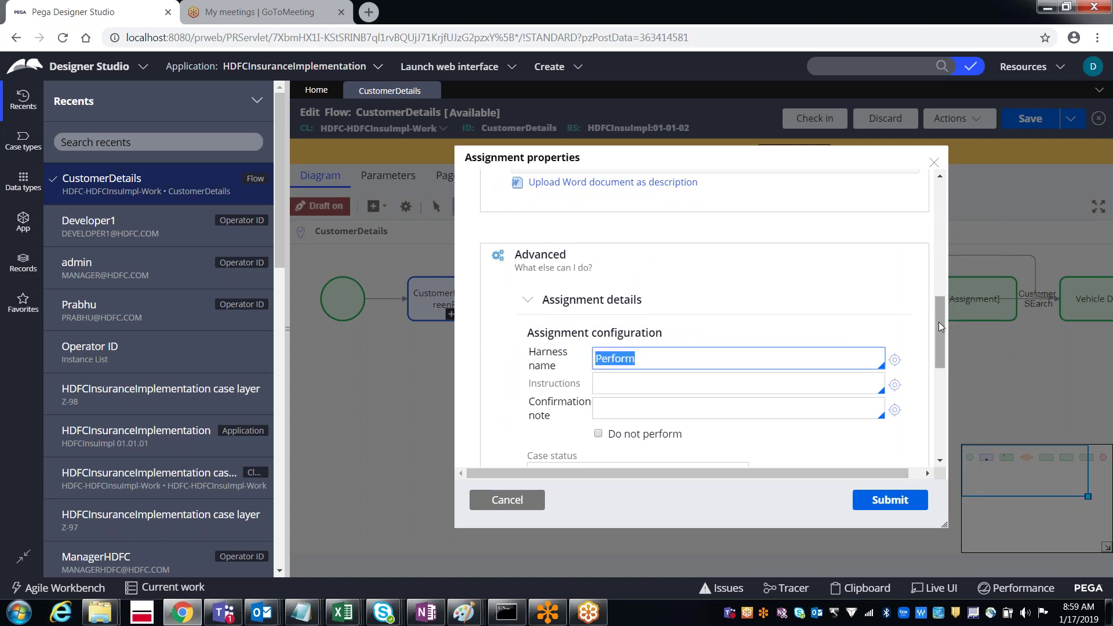
drag(939, 322, 940, 356)
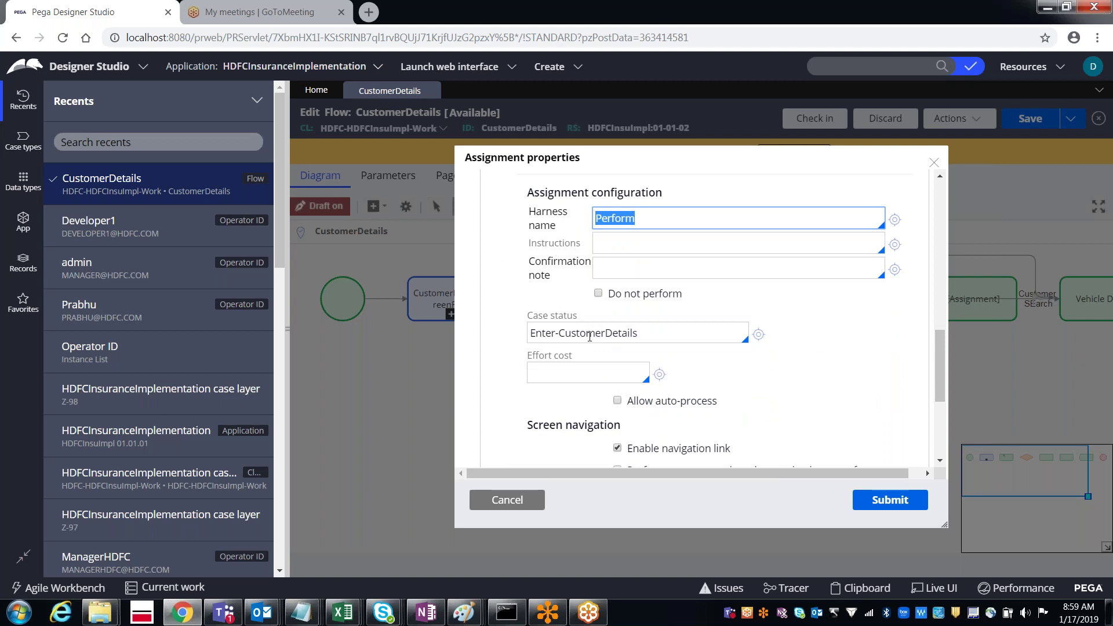
triple_click(589, 336)
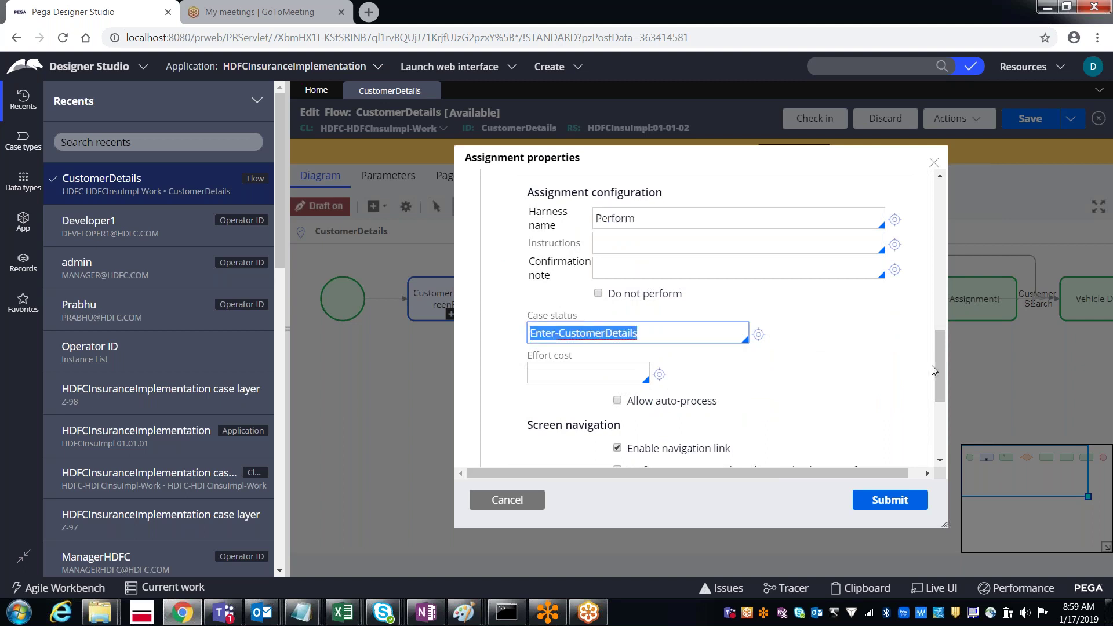
drag(939, 373, 934, 415)
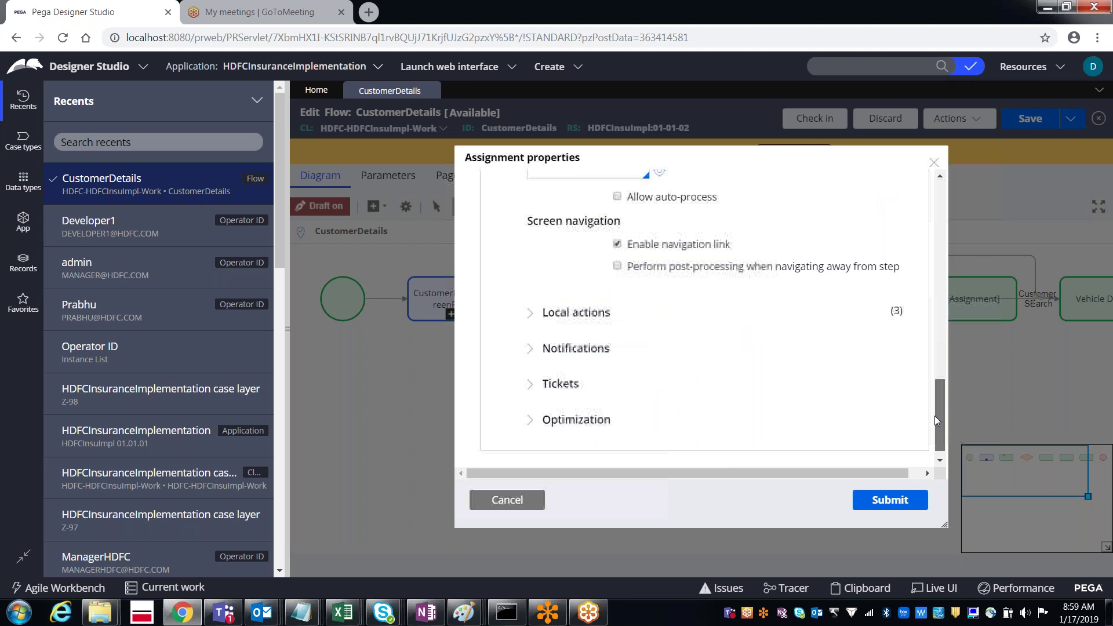
Step: Review the assignment's local actions, then cancel the dialog without changes
click(532, 317)
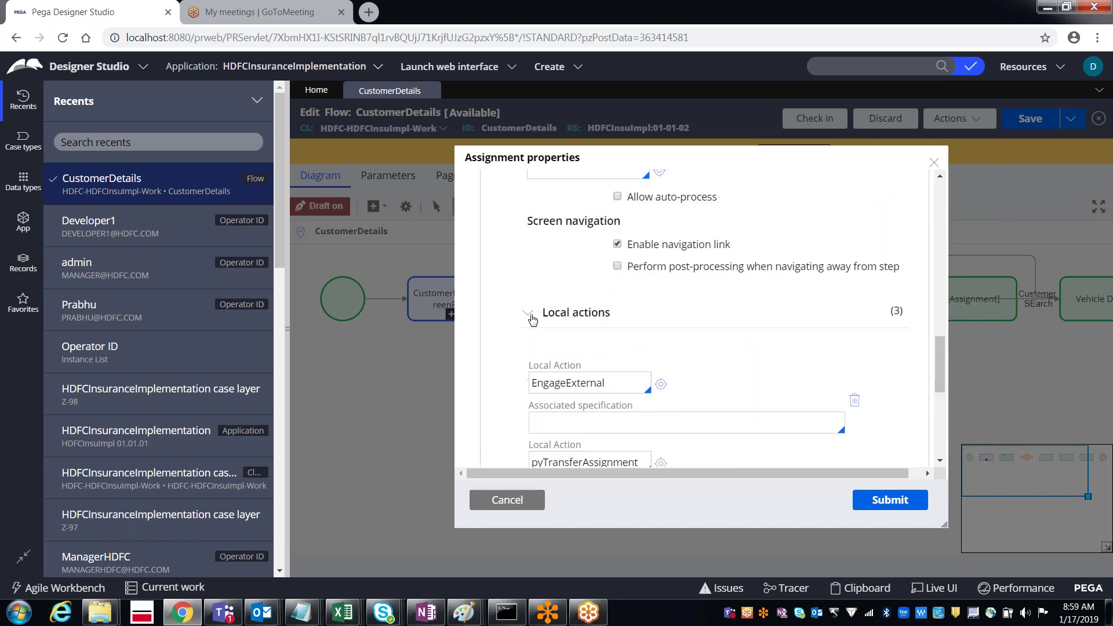
drag(941, 374, 928, 325)
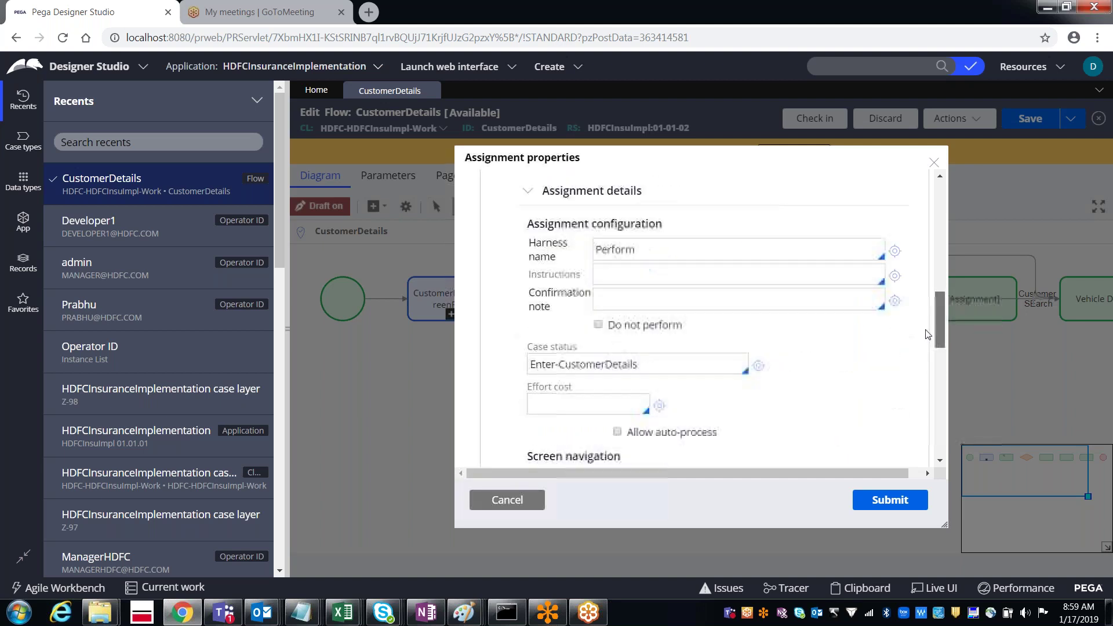
click(633, 249)
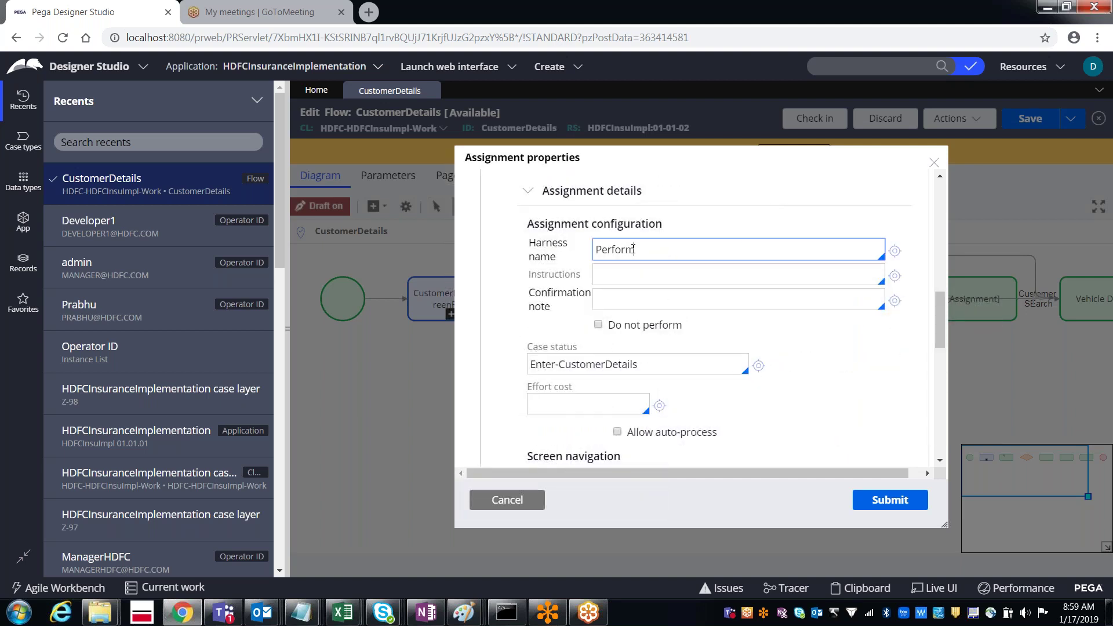
click(606, 364)
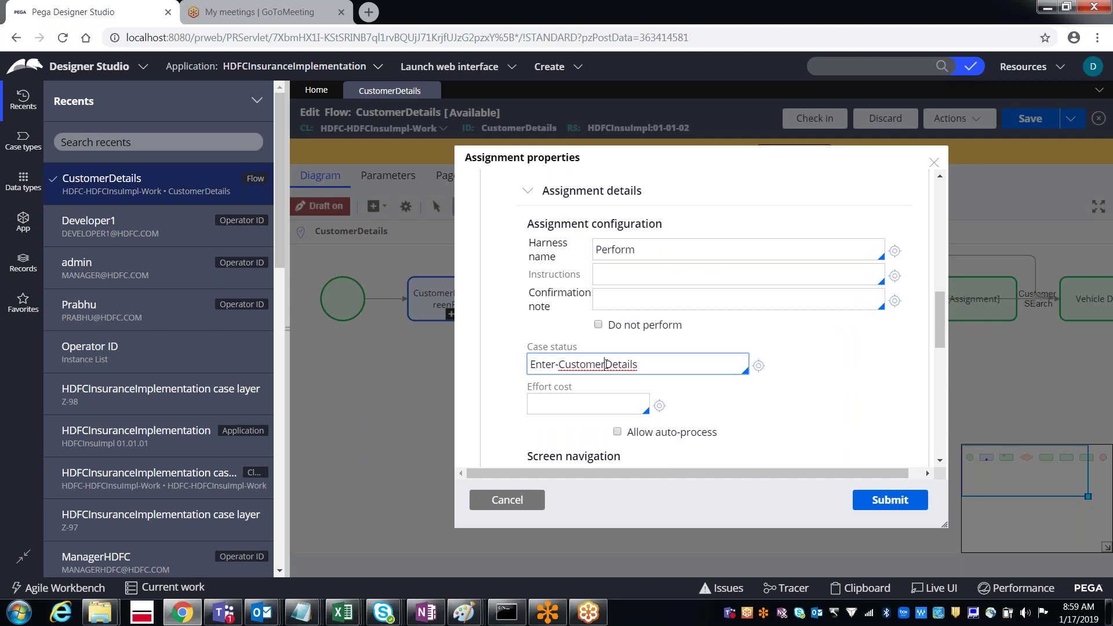
scroll(941, 362, down, 1)
scroll(942, 365, down, 5)
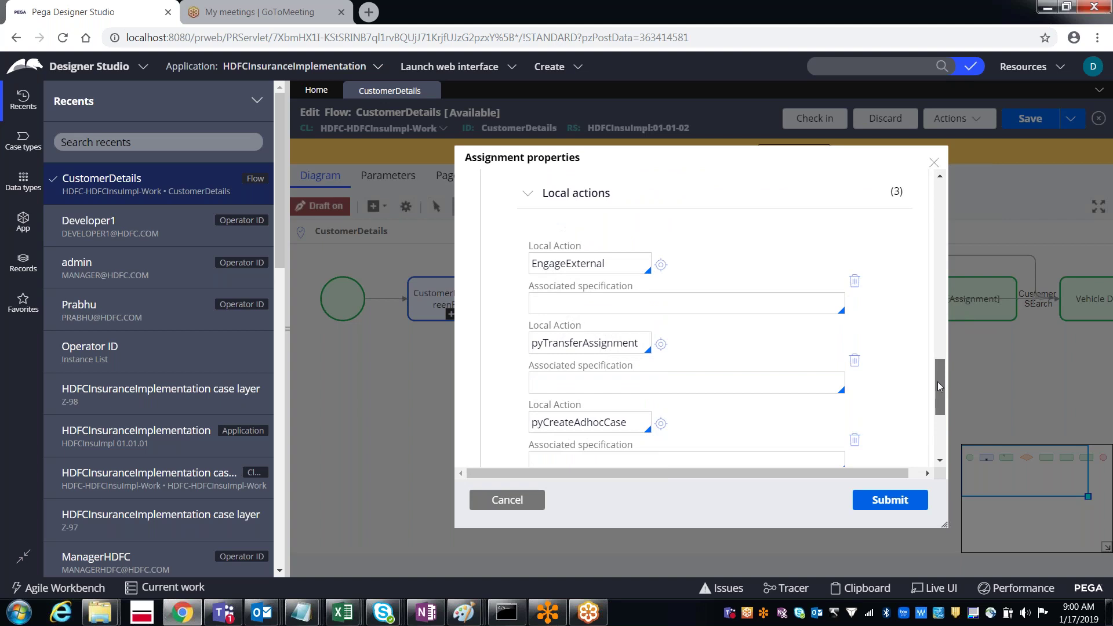
scroll(932, 313, up, 10)
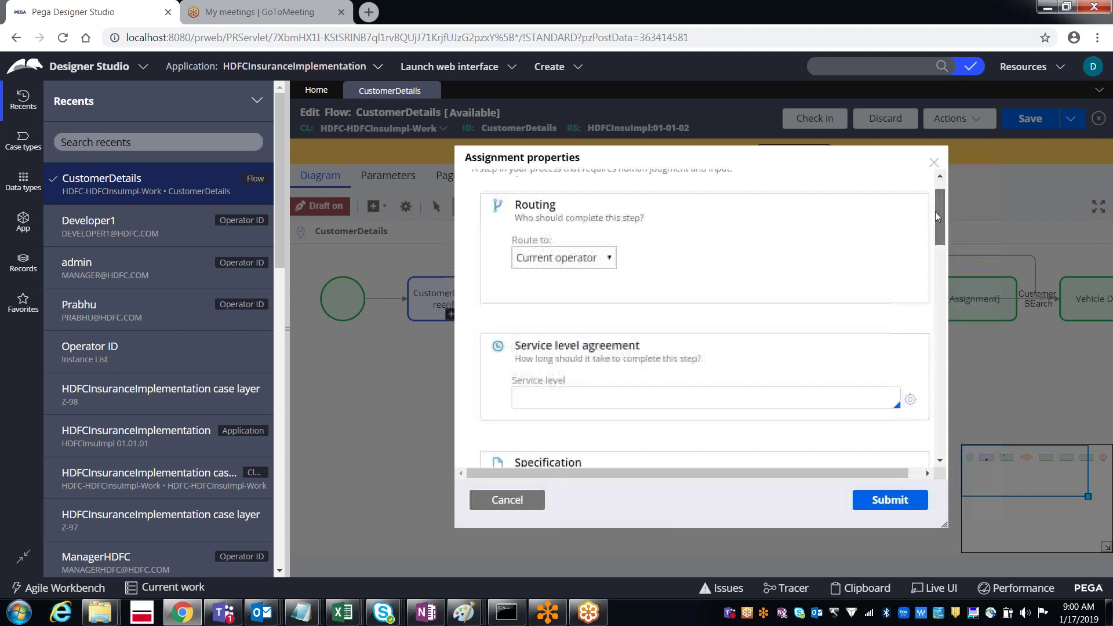
scroll(935, 208, up, 2)
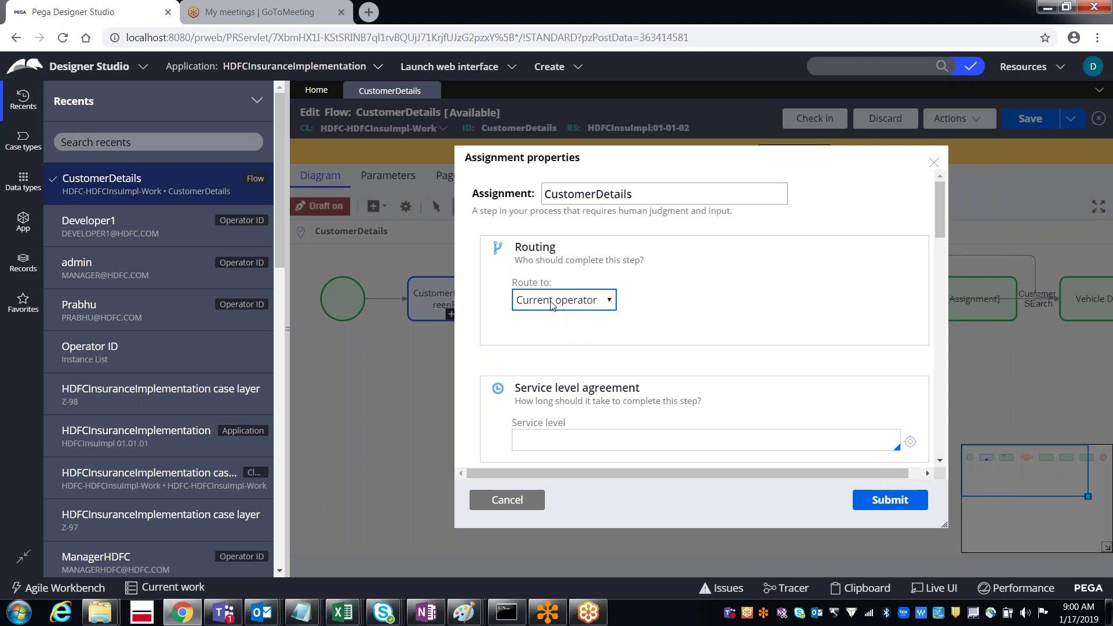
click(513, 503)
Step: Replace the Customer Details routing operator with the HDFC Manager operator and save the CustomerDetails flow
click(446, 307)
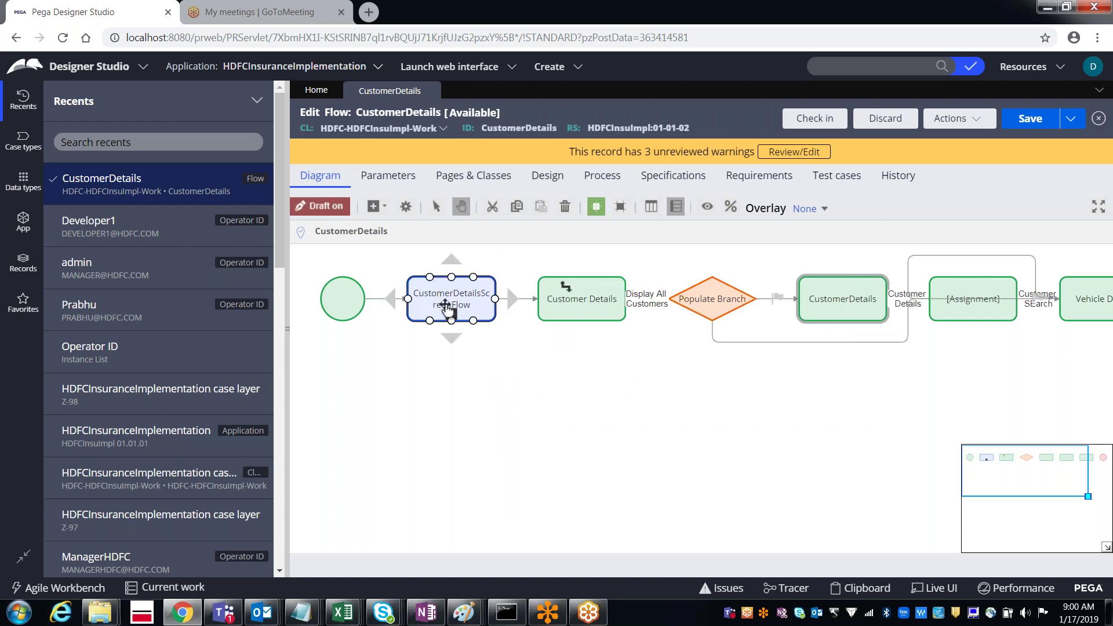
click(619, 312)
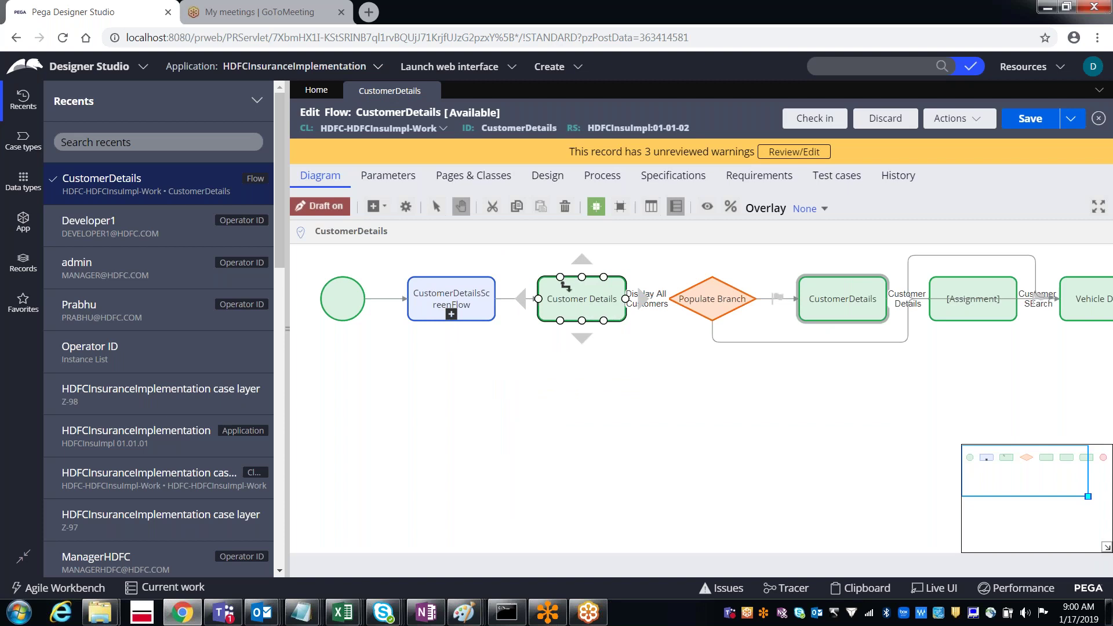
double_click(610, 317)
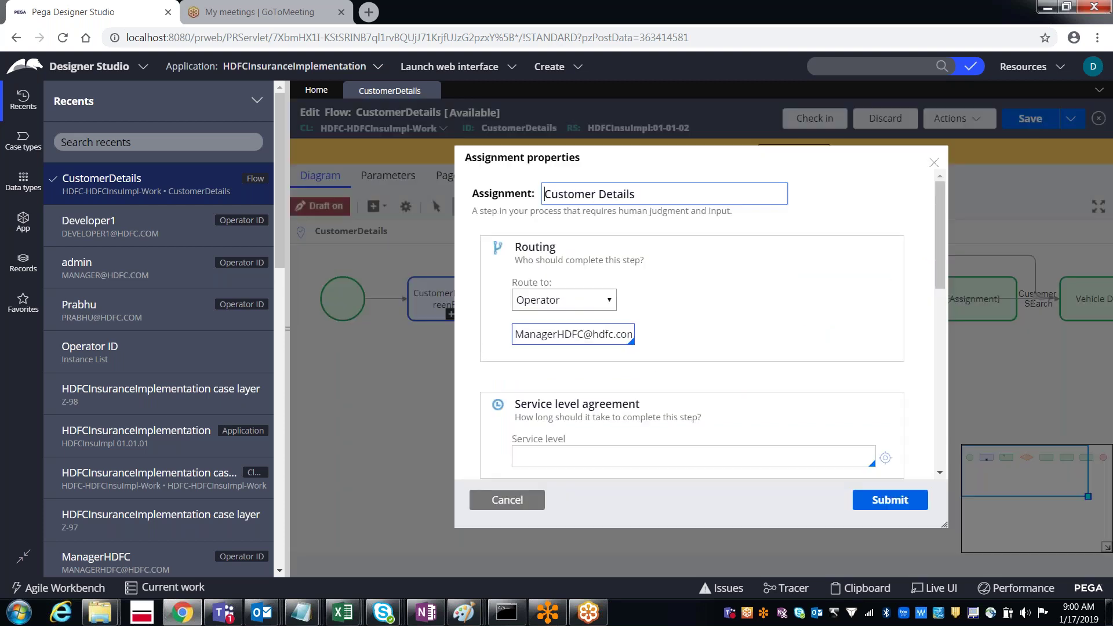
triple_click(574, 330)
key(BackSpace)
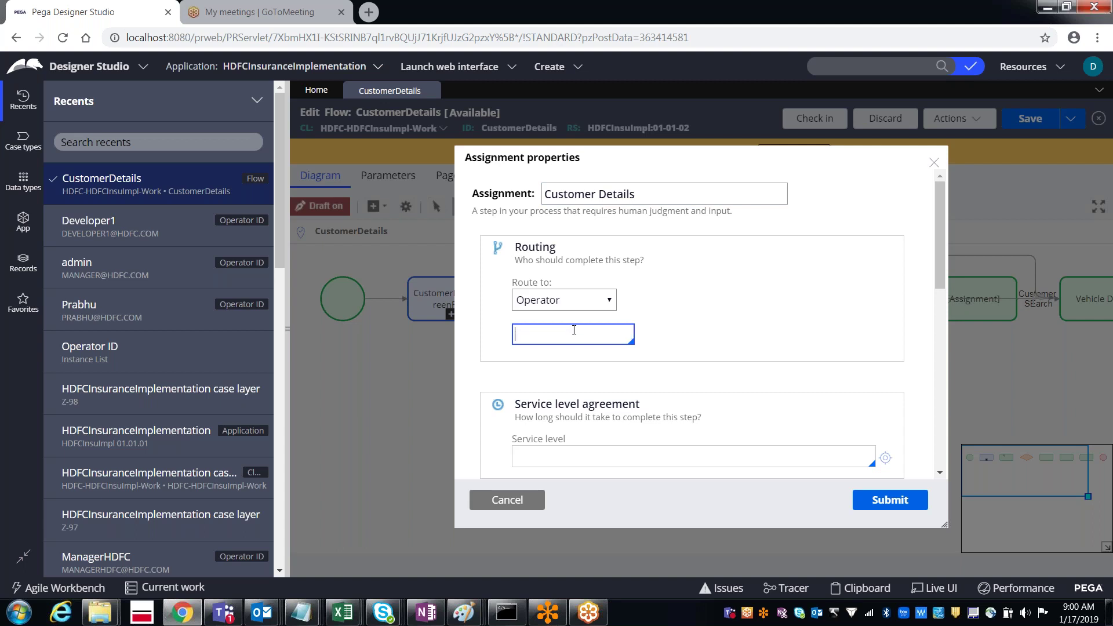
text(pra)
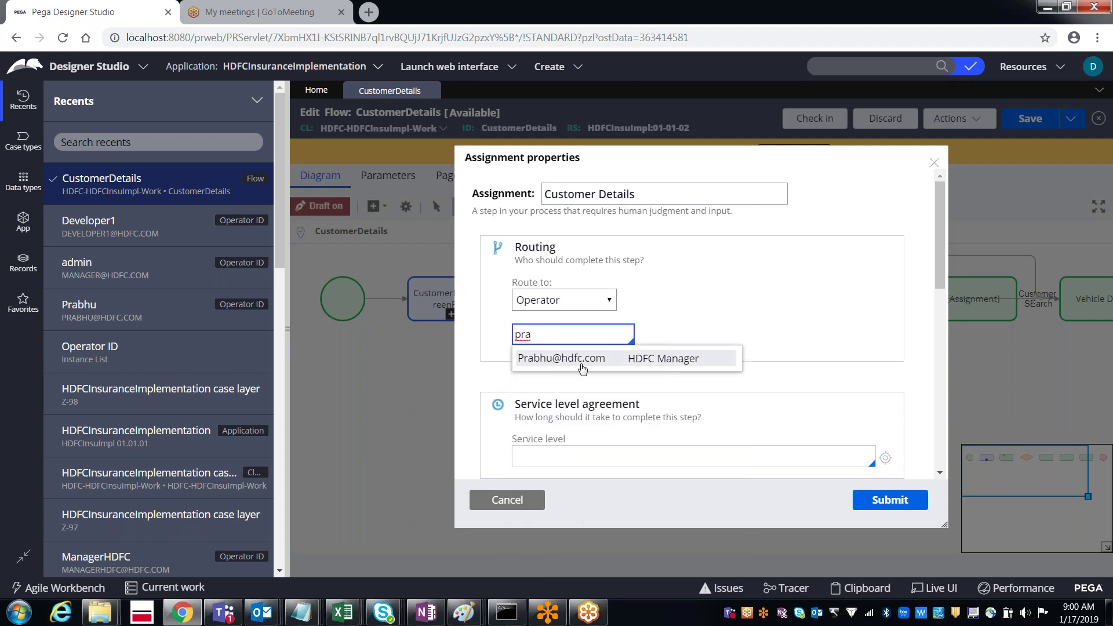
click(583, 369)
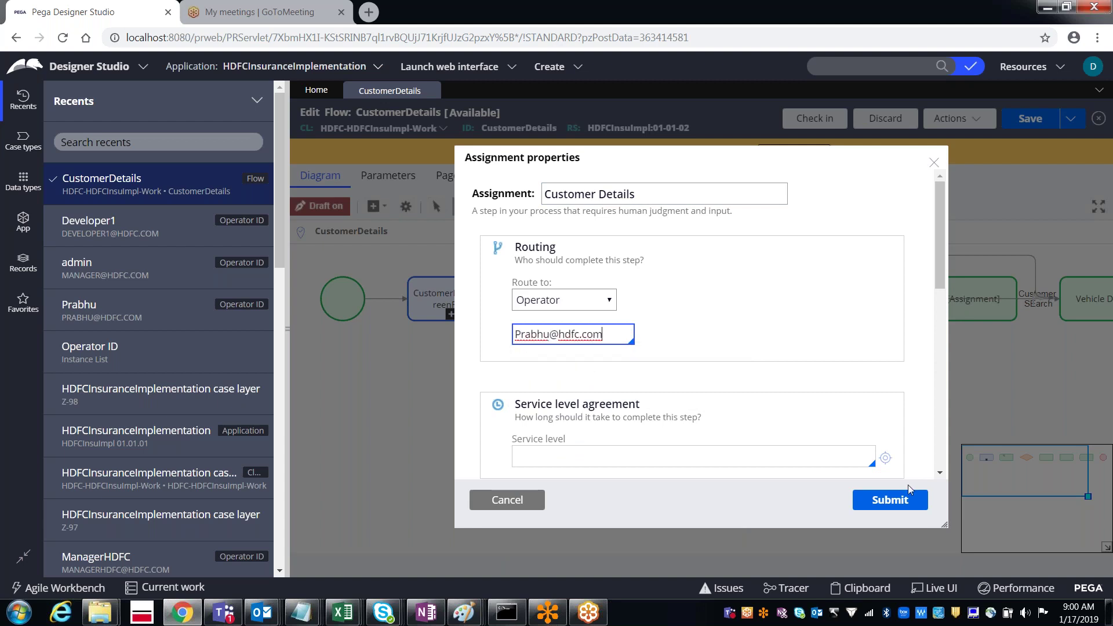
click(888, 500)
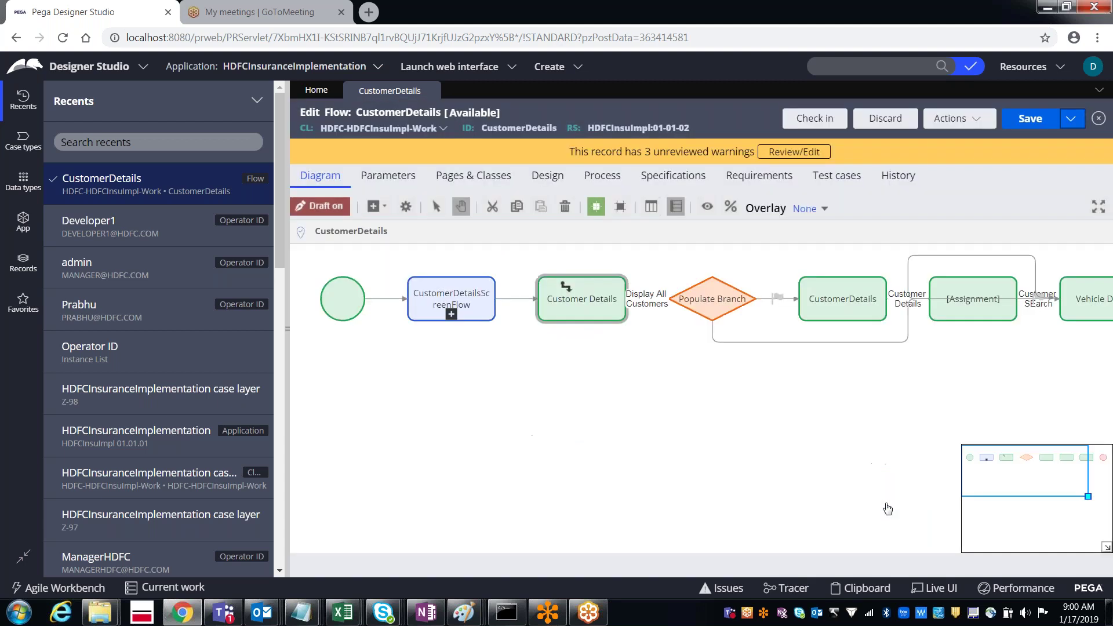
click(1040, 120)
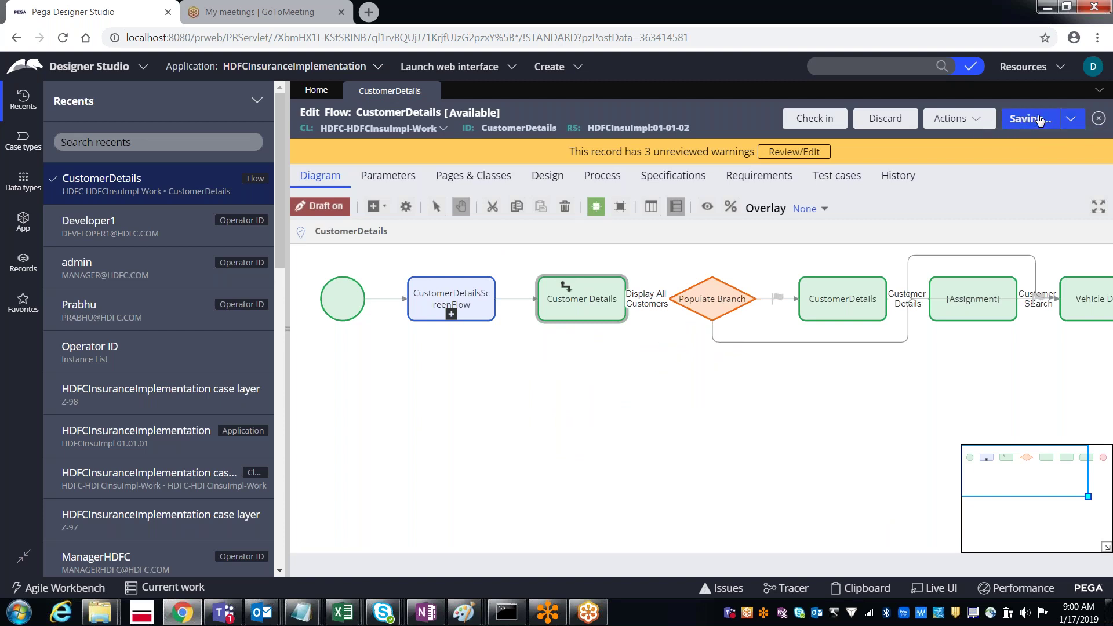
Step: Run the flow as case Z-101 through Policy Details, VehicleInsurance and FourWheelerSec, then return to CustomerDetails
click(949, 119)
click(902, 141)
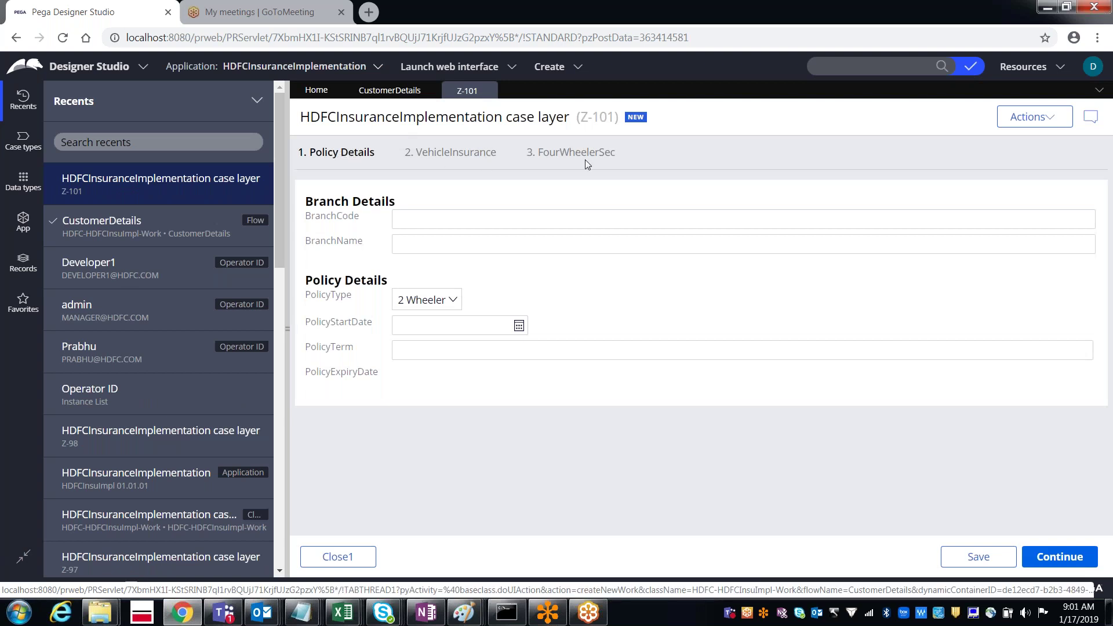
click(1053, 559)
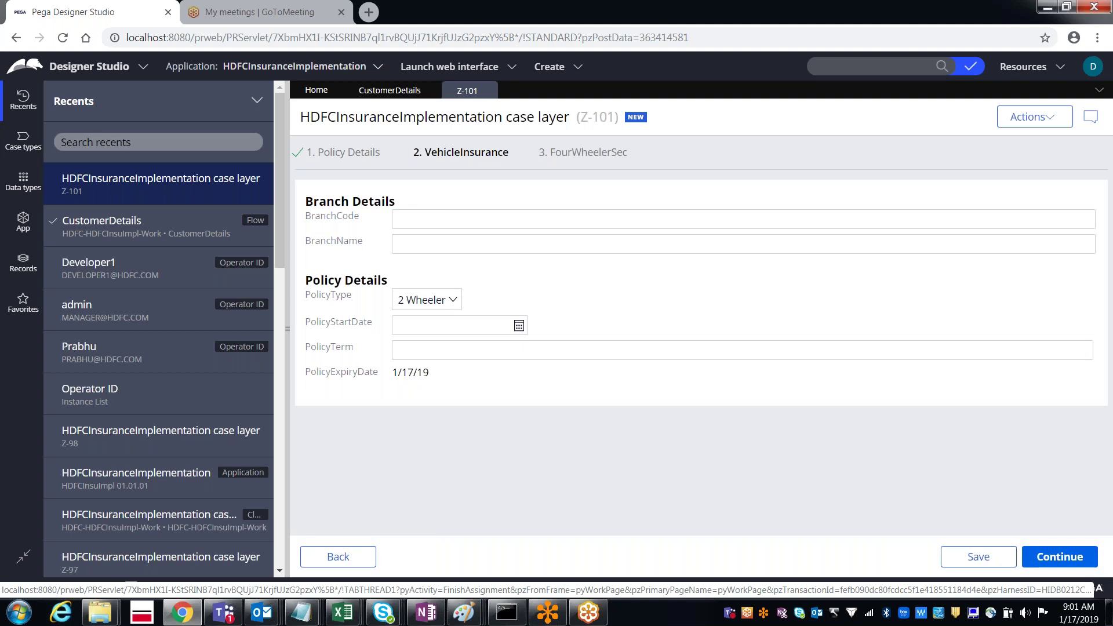
click(1053, 558)
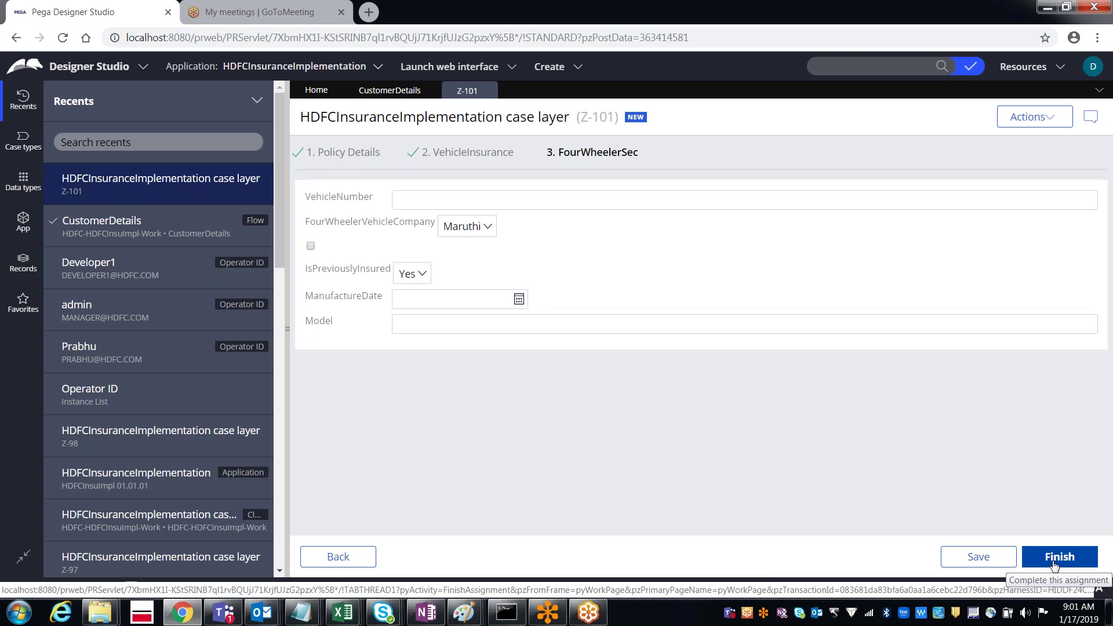
click(1055, 558)
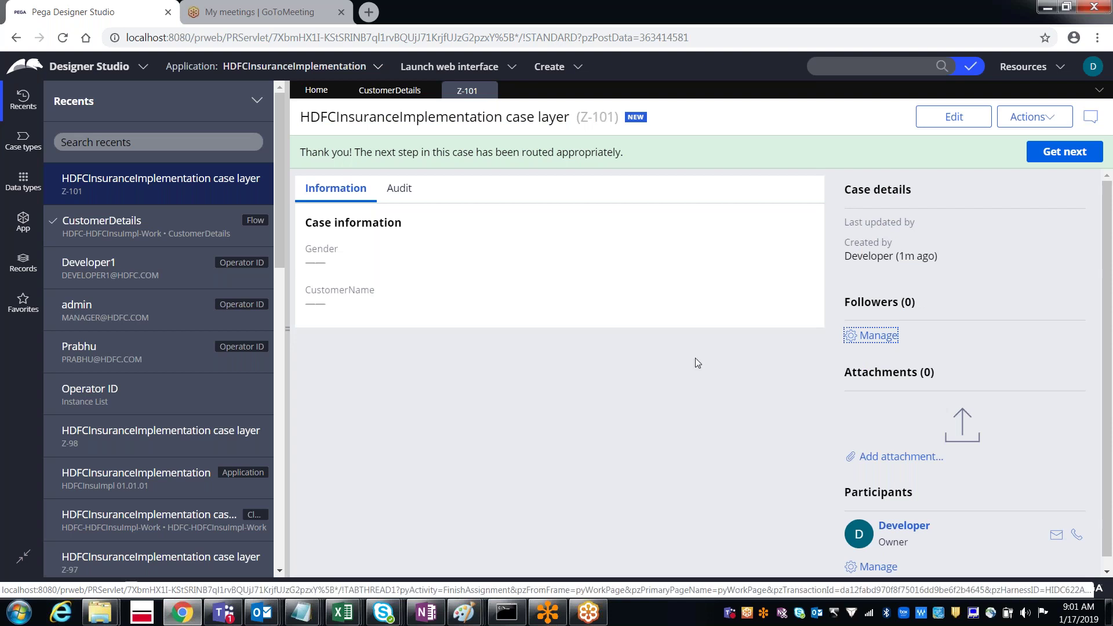
click(374, 92)
click(635, 316)
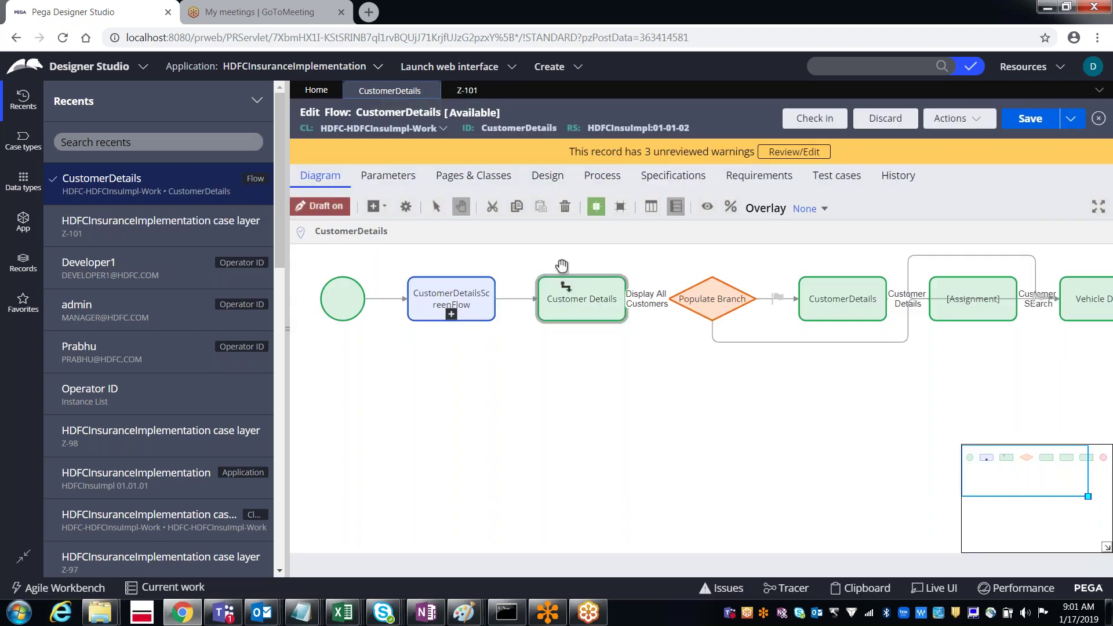
click(467, 91)
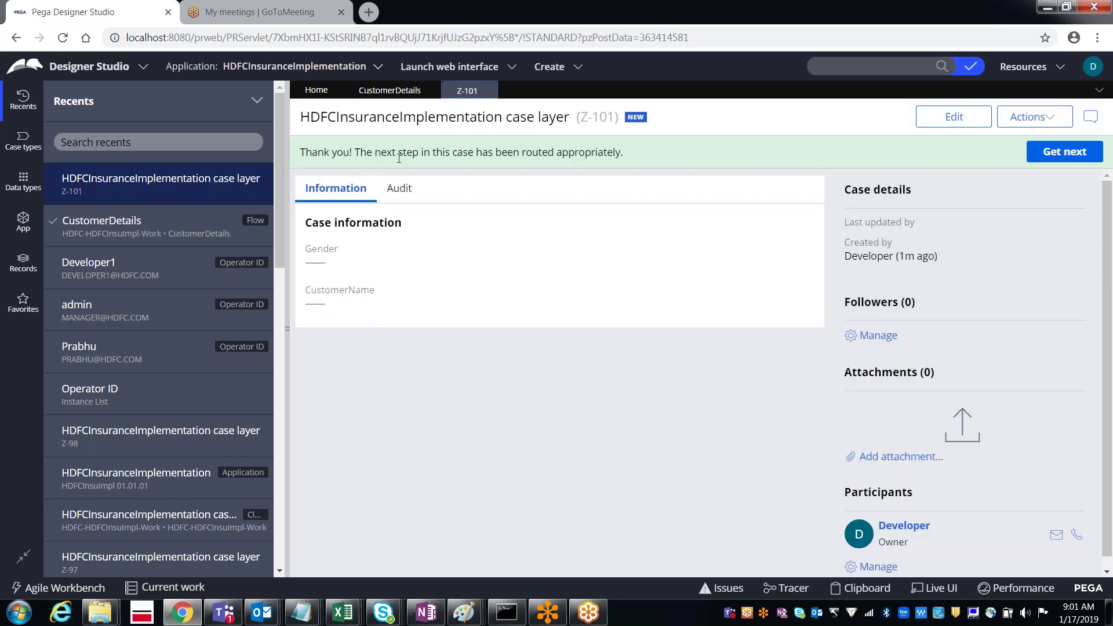
triple_click(552, 155)
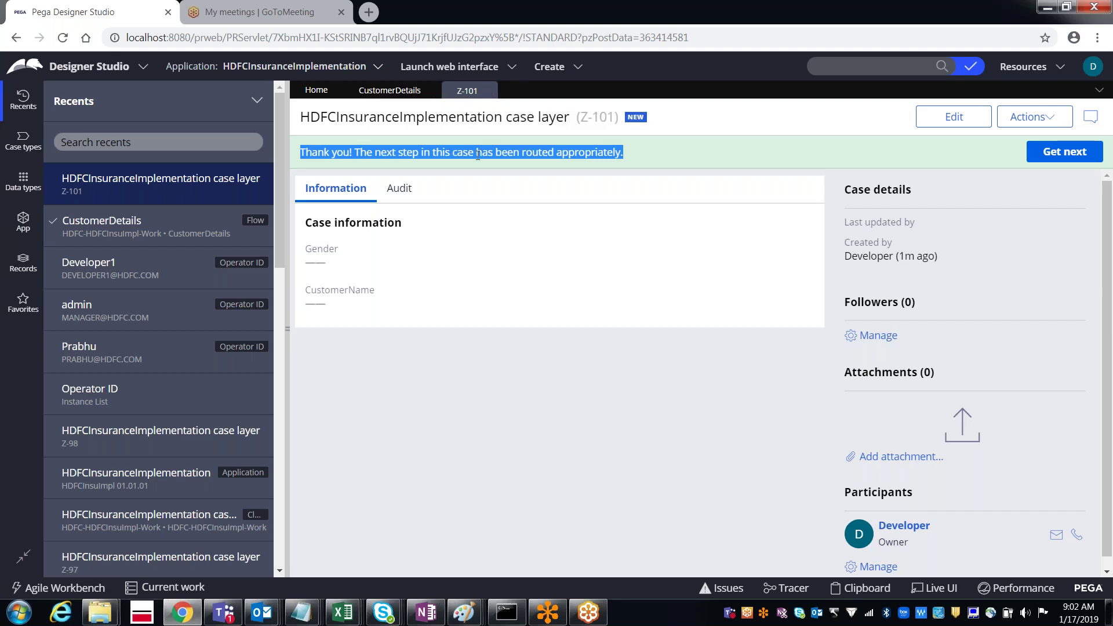
Step: Run CustomerDetails again as case Z-102, continue past Policy Details, then close the Z-102 and Z-101 tabs
click(406, 91)
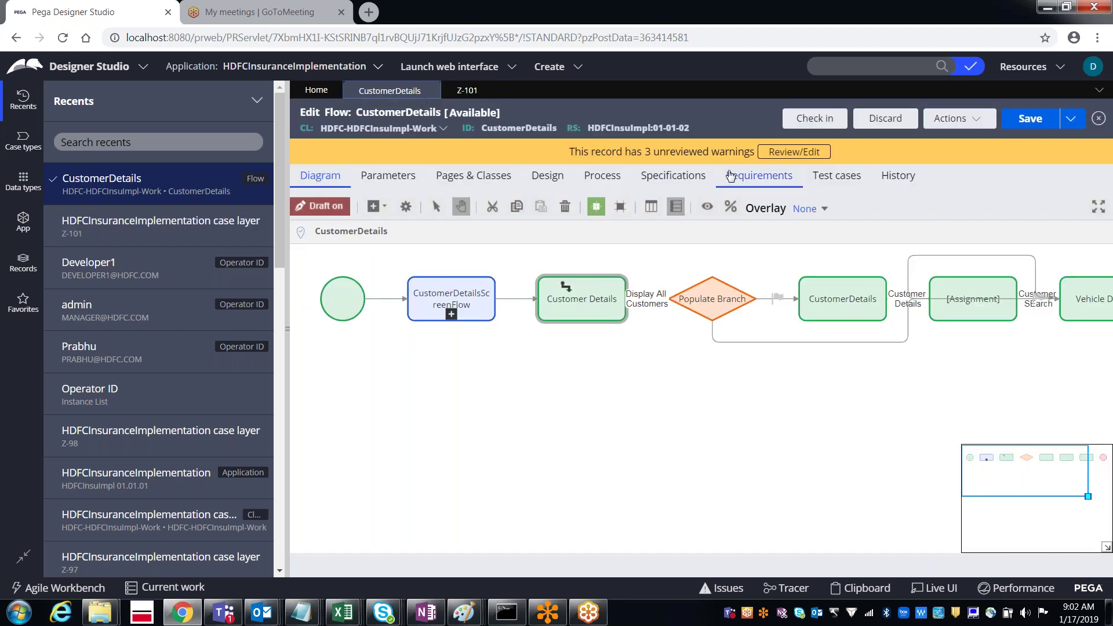
click(942, 126)
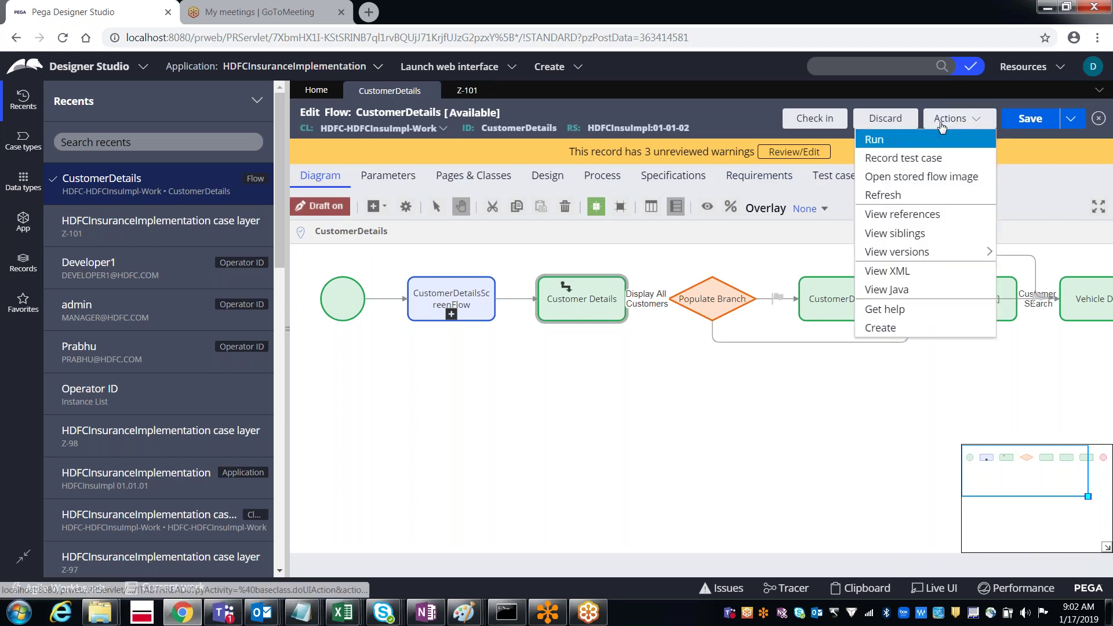
click(901, 142)
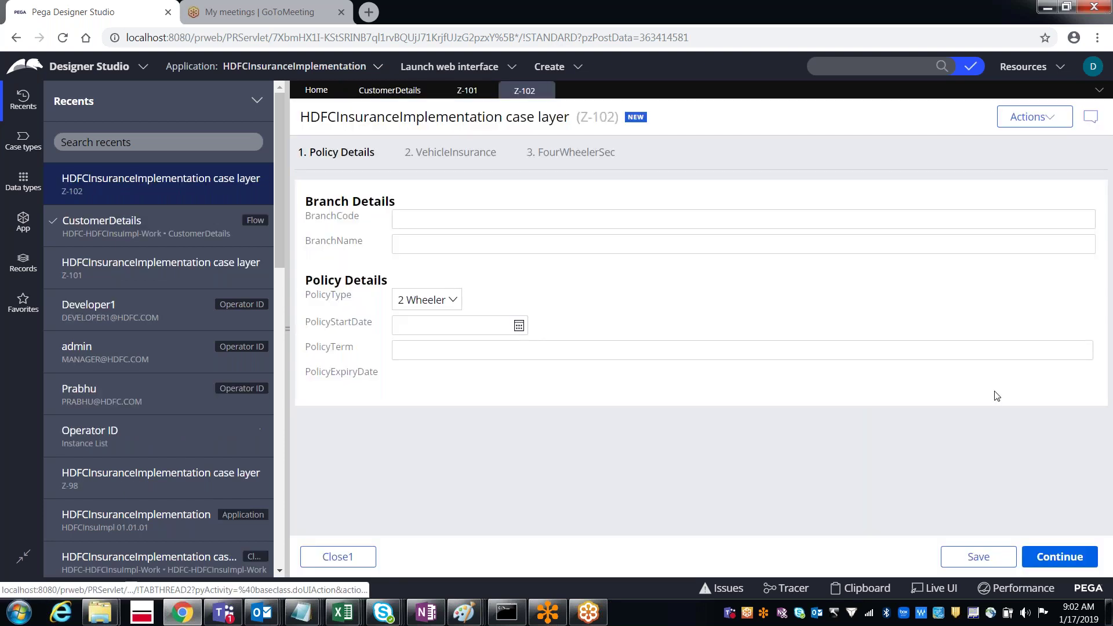
click(1078, 556)
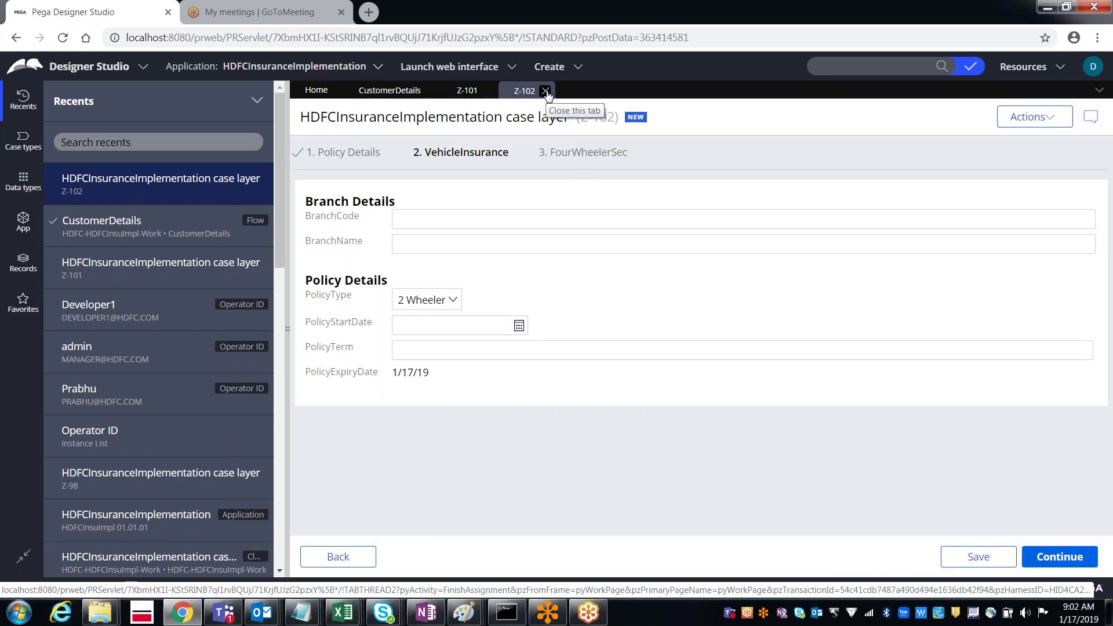
click(545, 91)
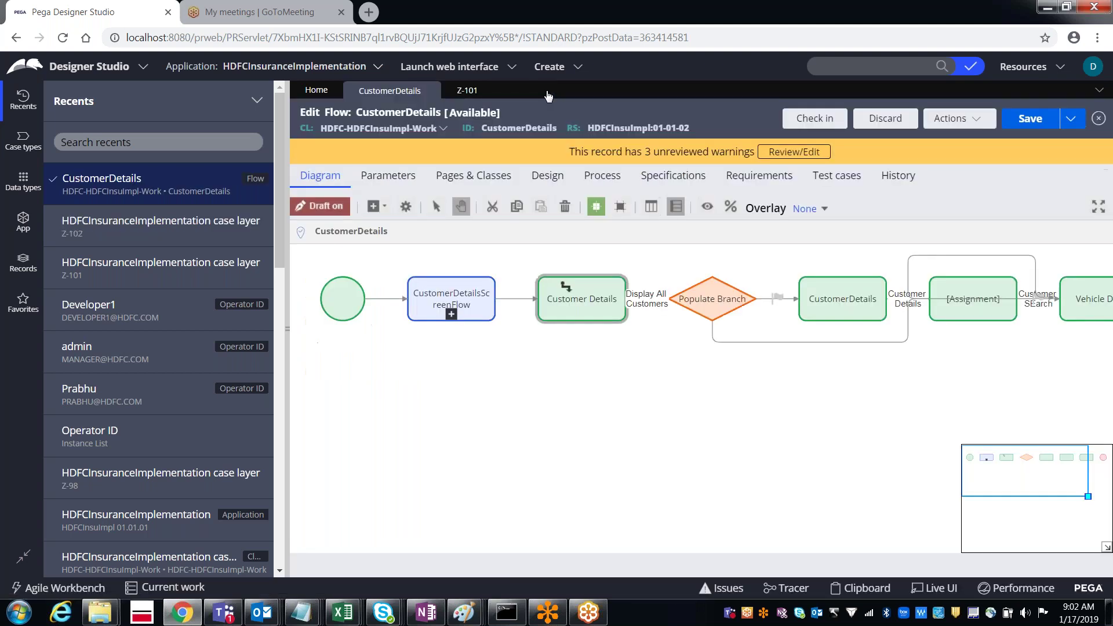
click(488, 91)
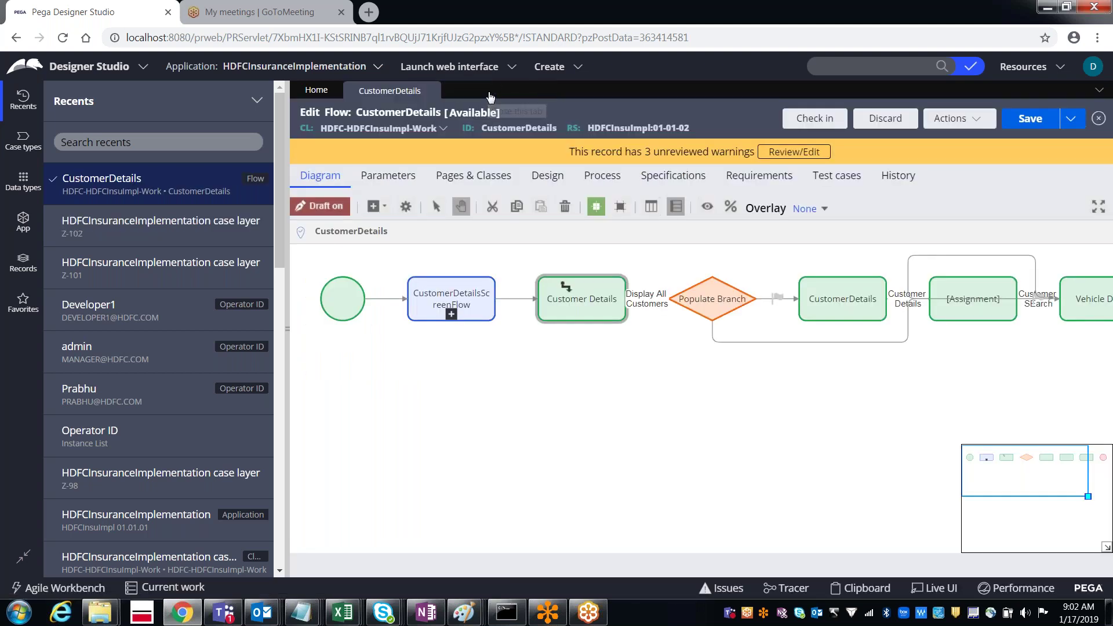
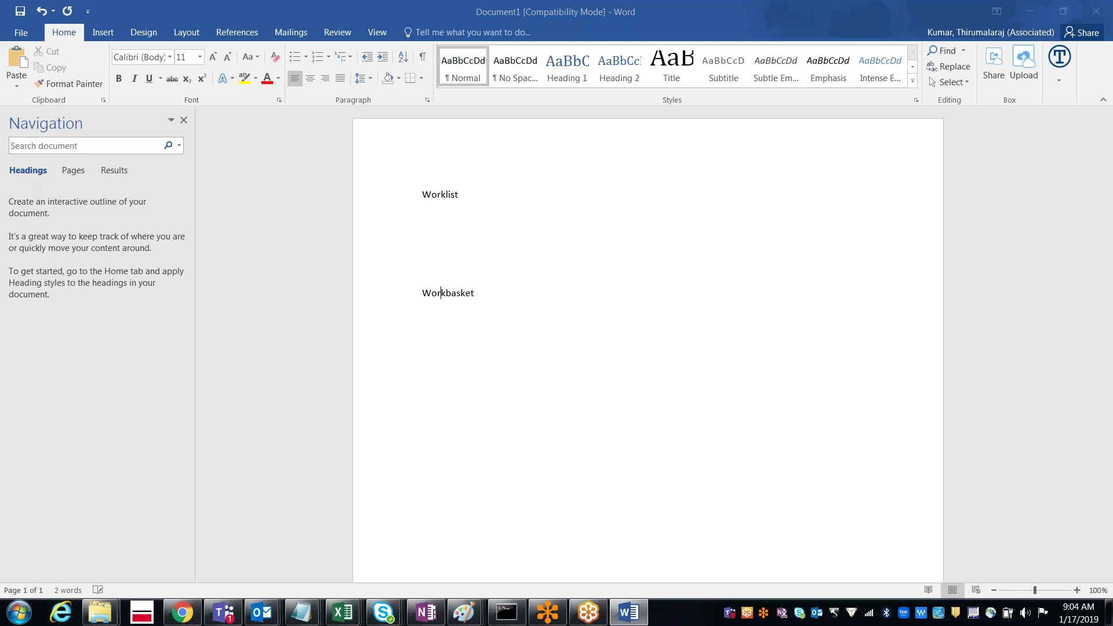
Step: Leave the Word worklist notes and return to the CustomerDetails flow in Designer Studio
key(alt+Tab)
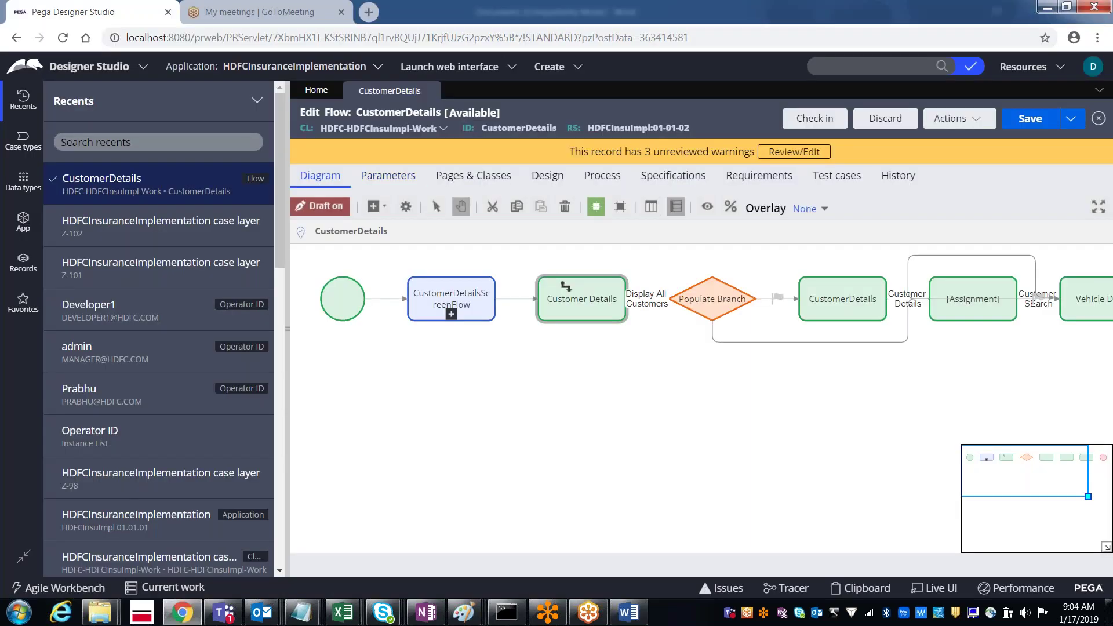
Step: Open My WorkList from Case Management > Tools > My Work to list your assignments
click(106, 71)
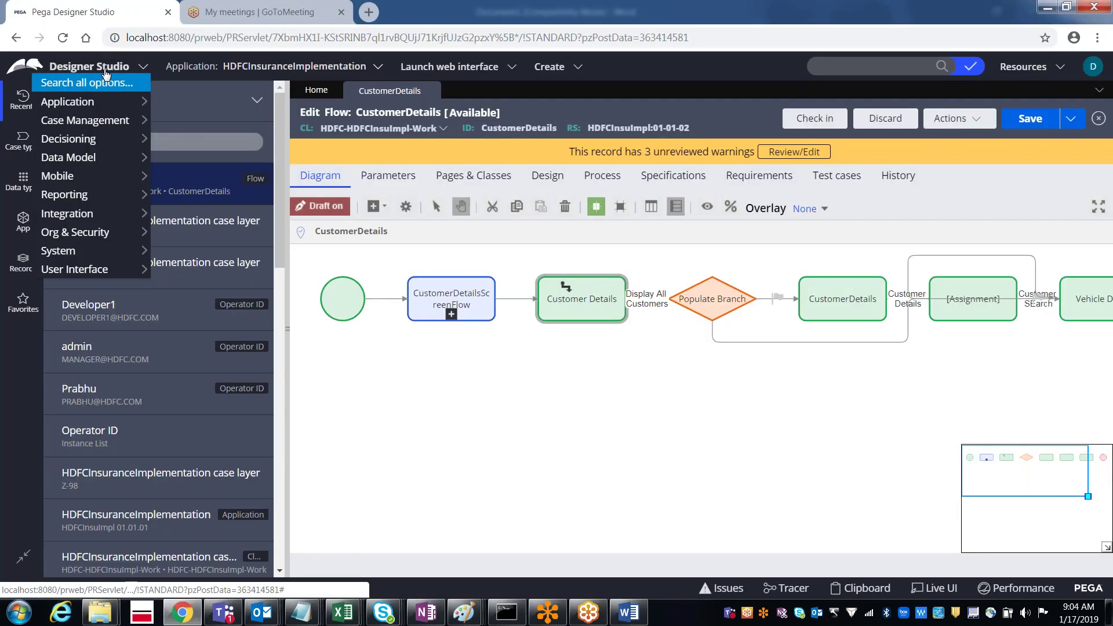
mouse_move(108, 122)
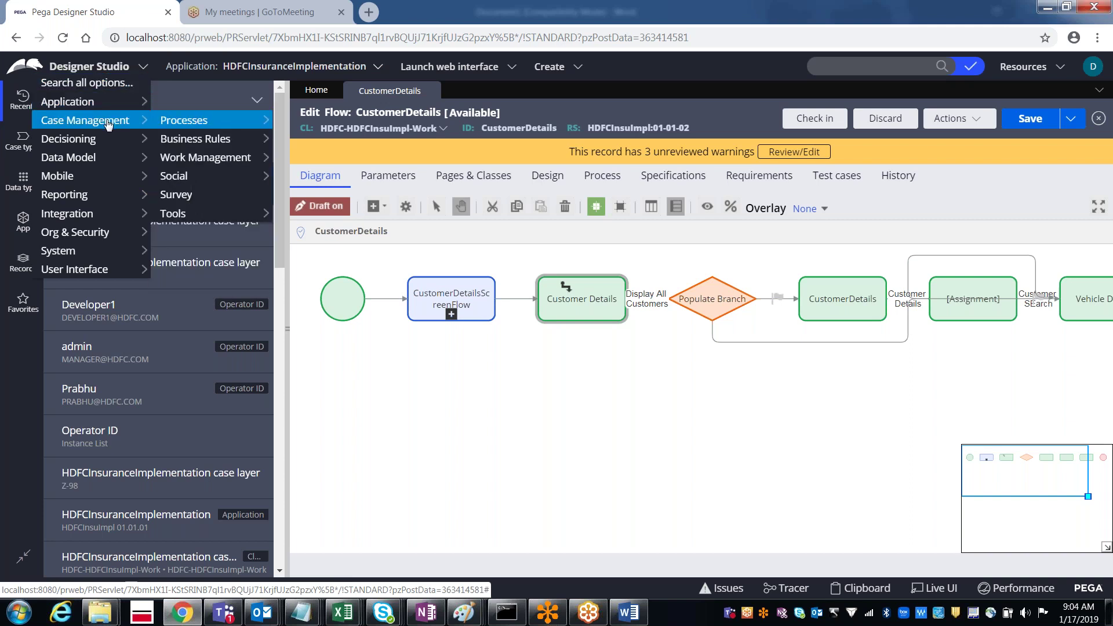
mouse_move(184, 217)
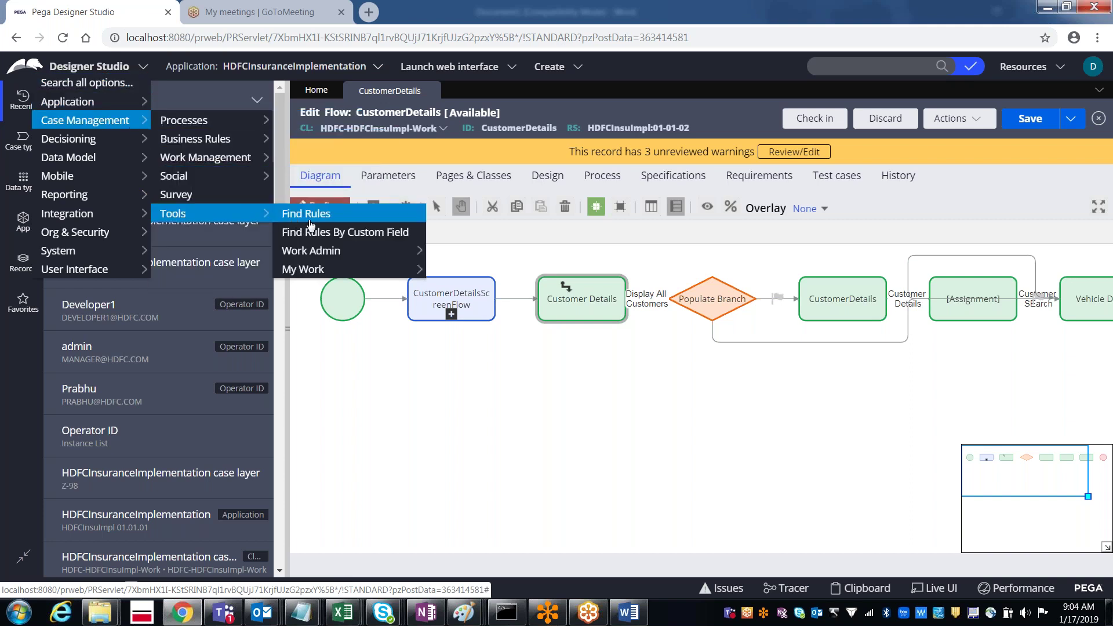
mouse_move(314, 278)
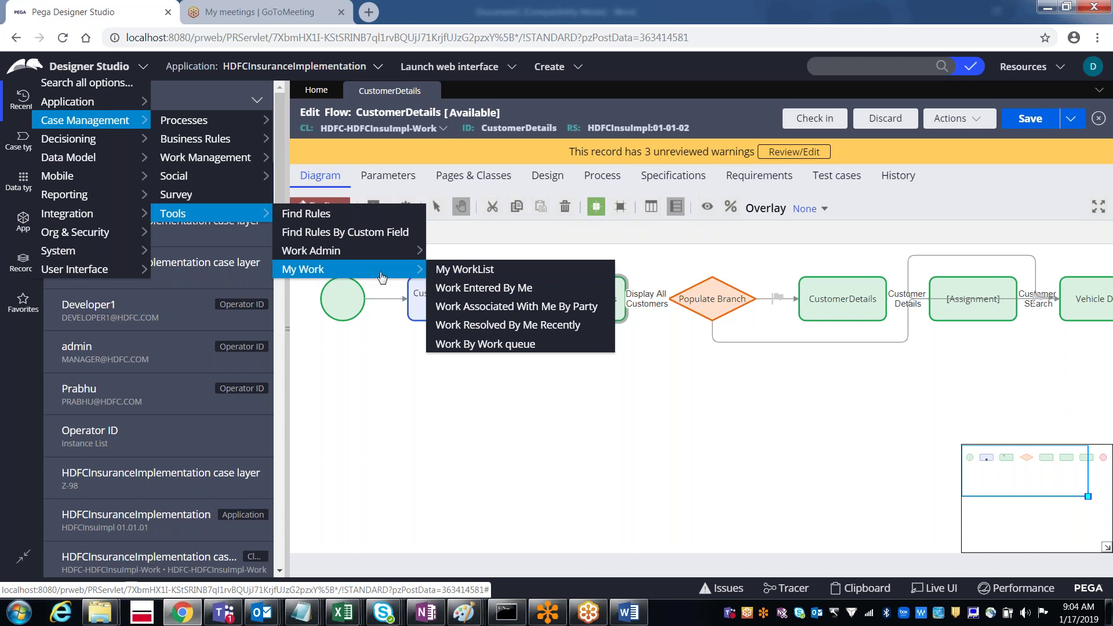
mouse_move(336, 250)
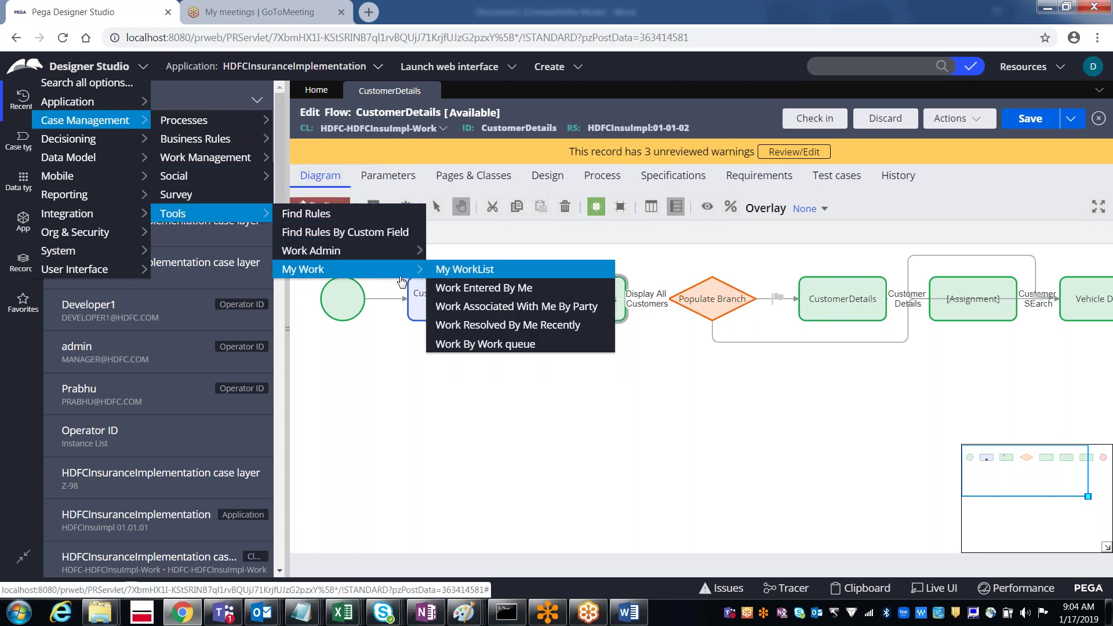
click(458, 272)
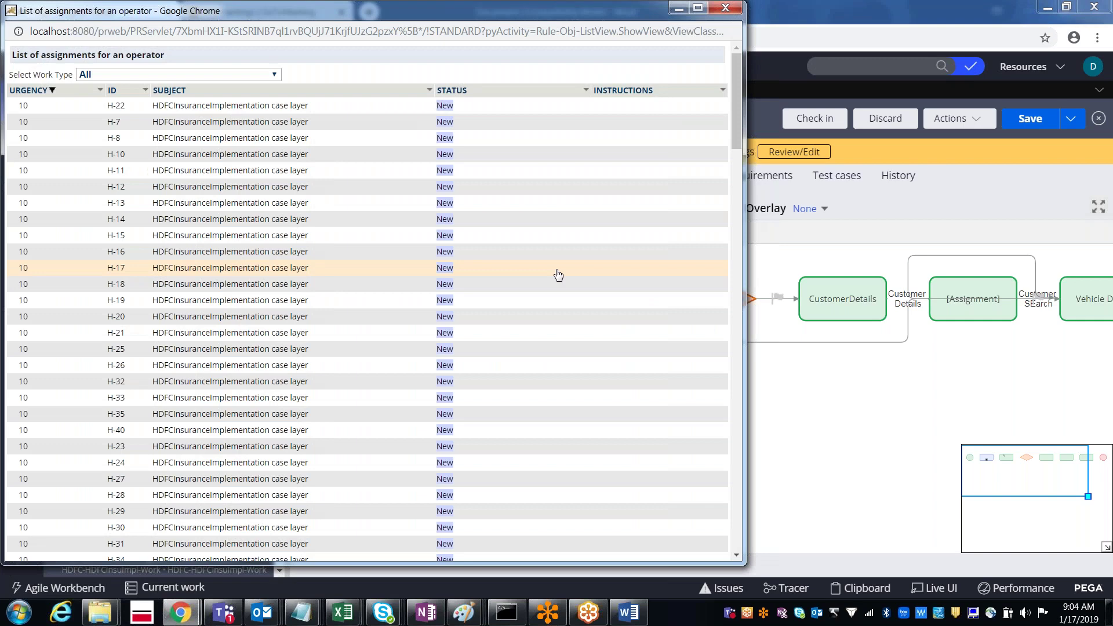
Step: Maximize the assignment list and sort it by ID in descending order
click(698, 9)
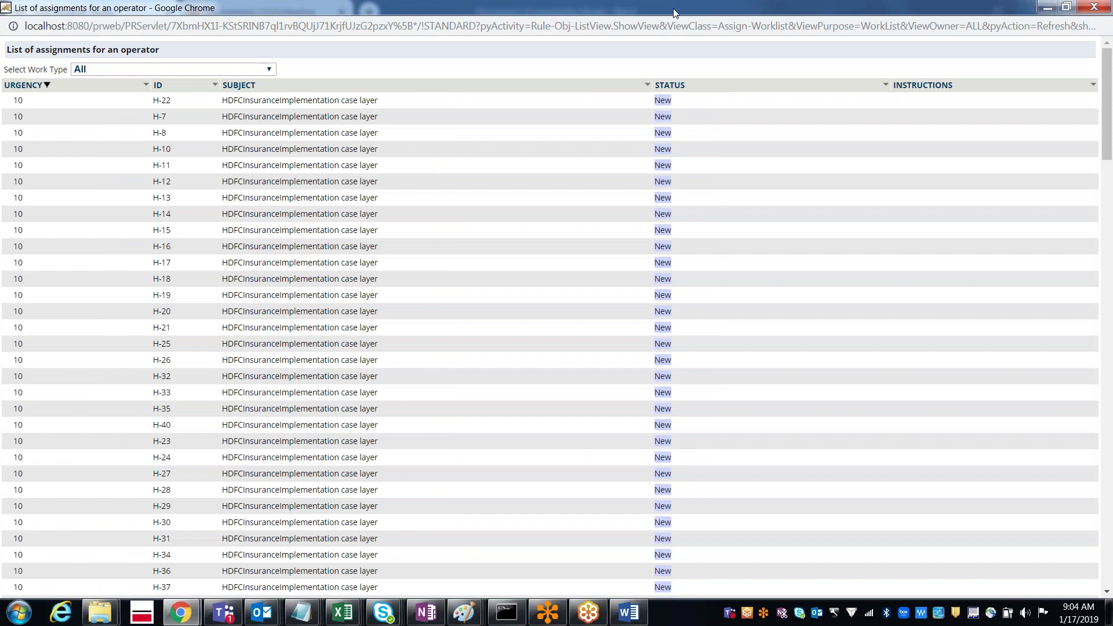
click(157, 85)
click(158, 86)
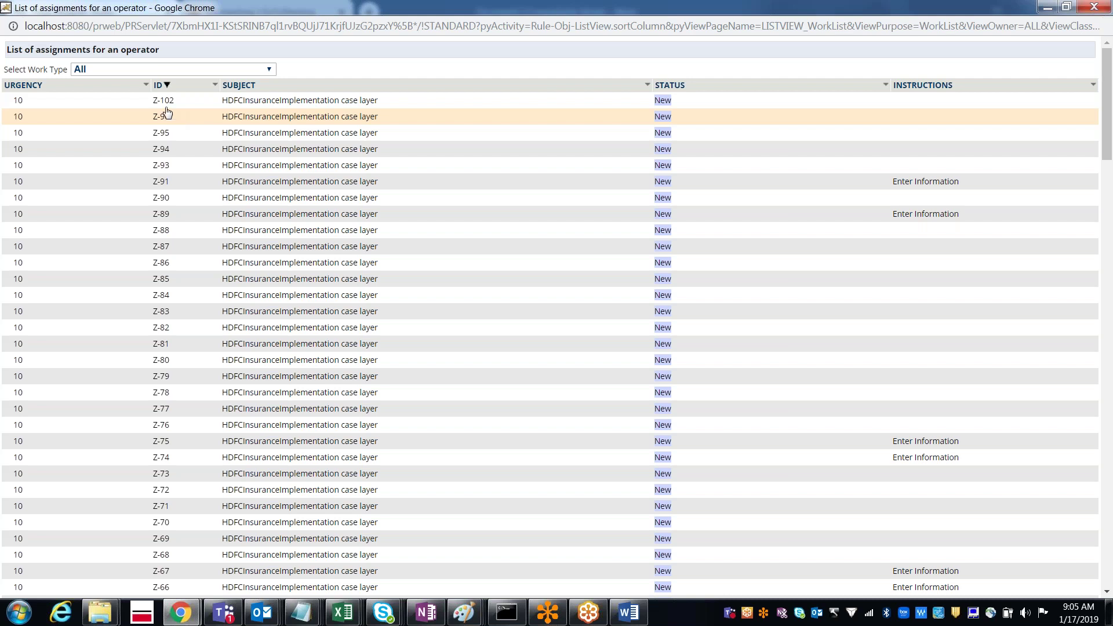
Step: Open assignment Z-102 at its VehicleInsurance step
click(167, 104)
click(166, 104)
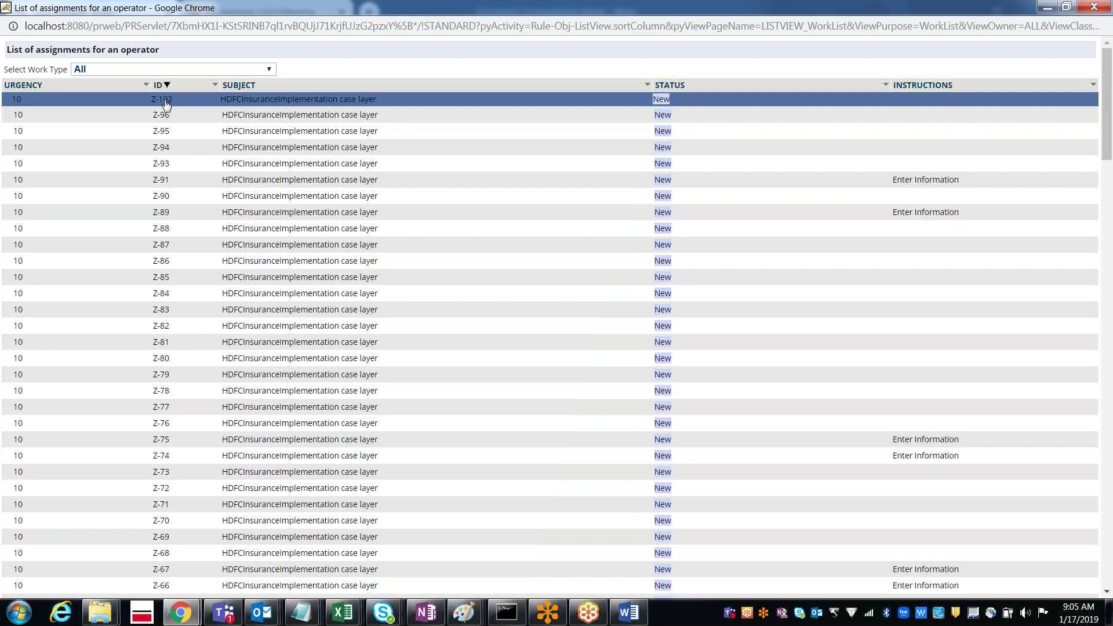
double_click(166, 105)
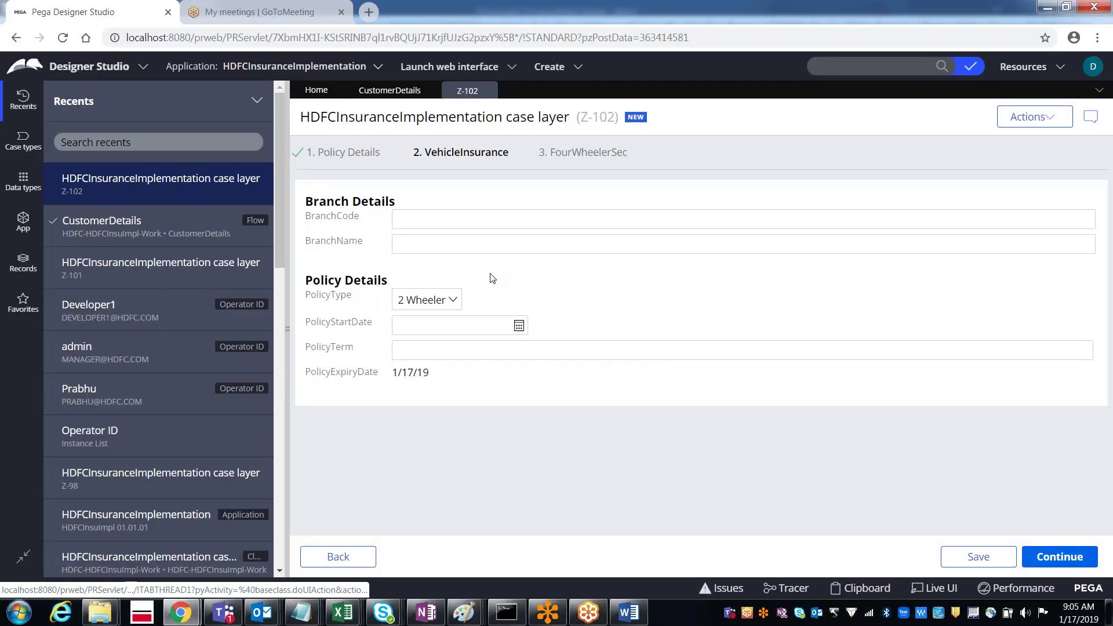
Step: Submit Z-102's VehicleInsurance step, confirm it was routed, and return to the CustomerDetails flow
click(1050, 561)
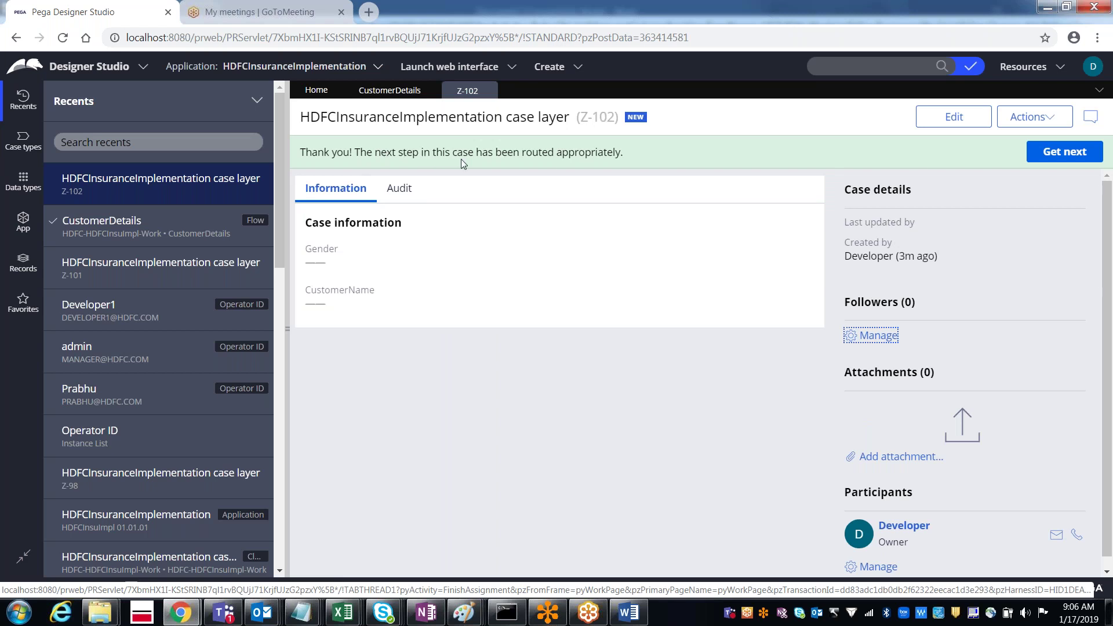
double_click(565, 153)
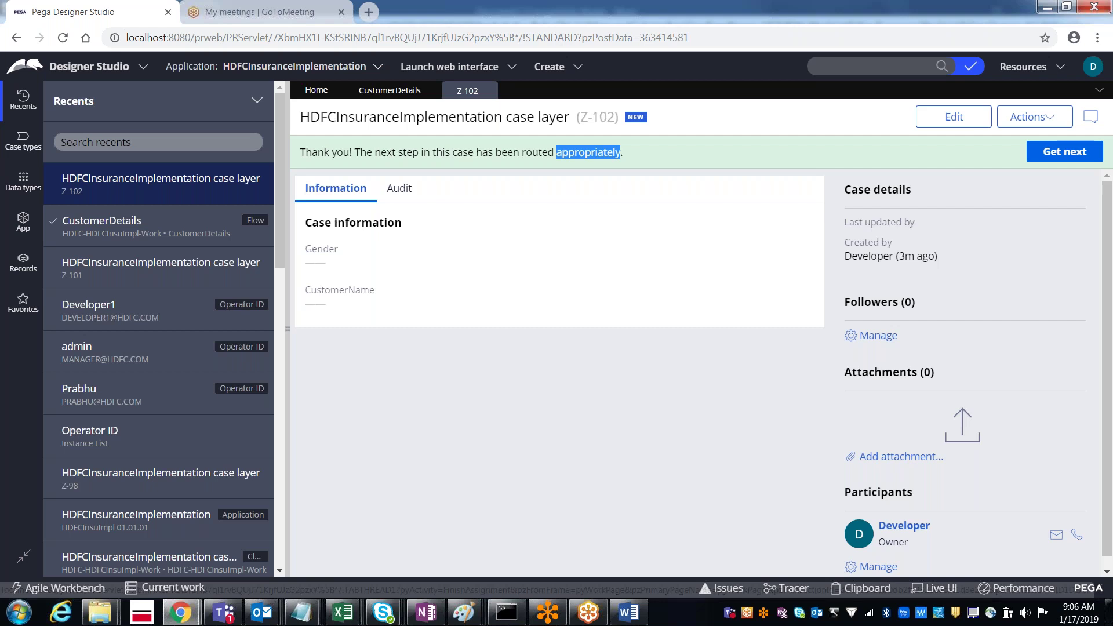
key(alt+Tab)
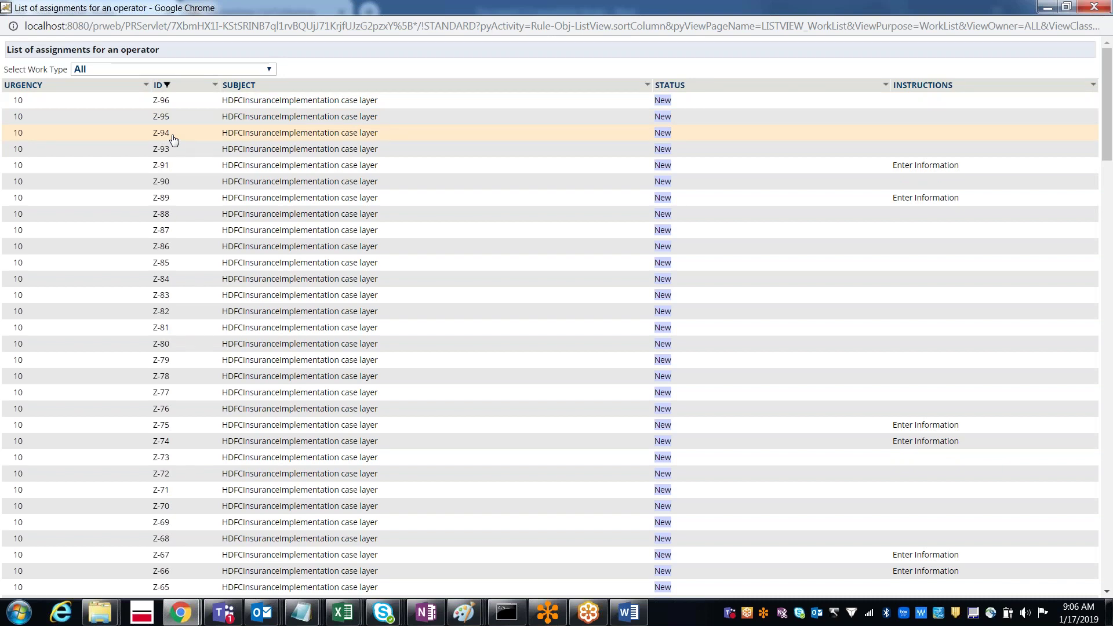
key(ctrl+w)
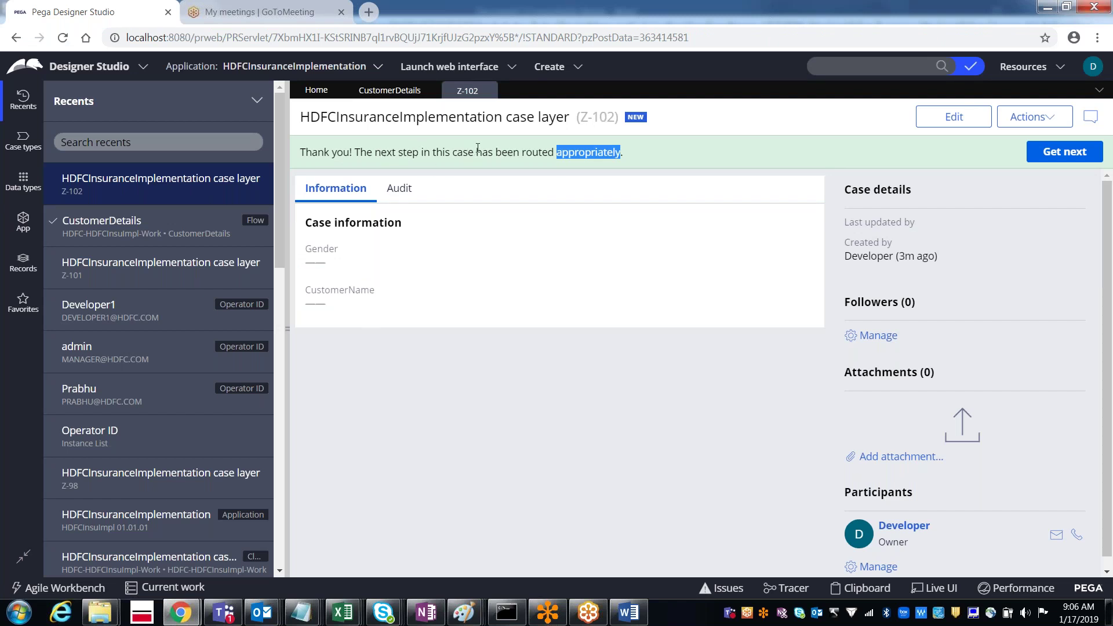
drag(476, 152, 619, 152)
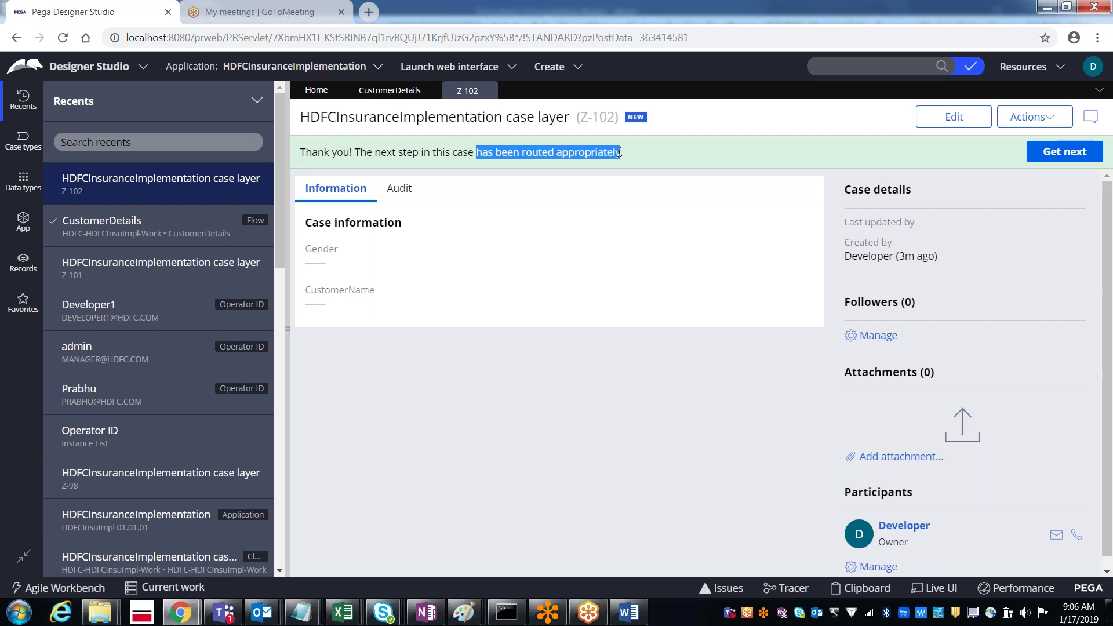
click(399, 91)
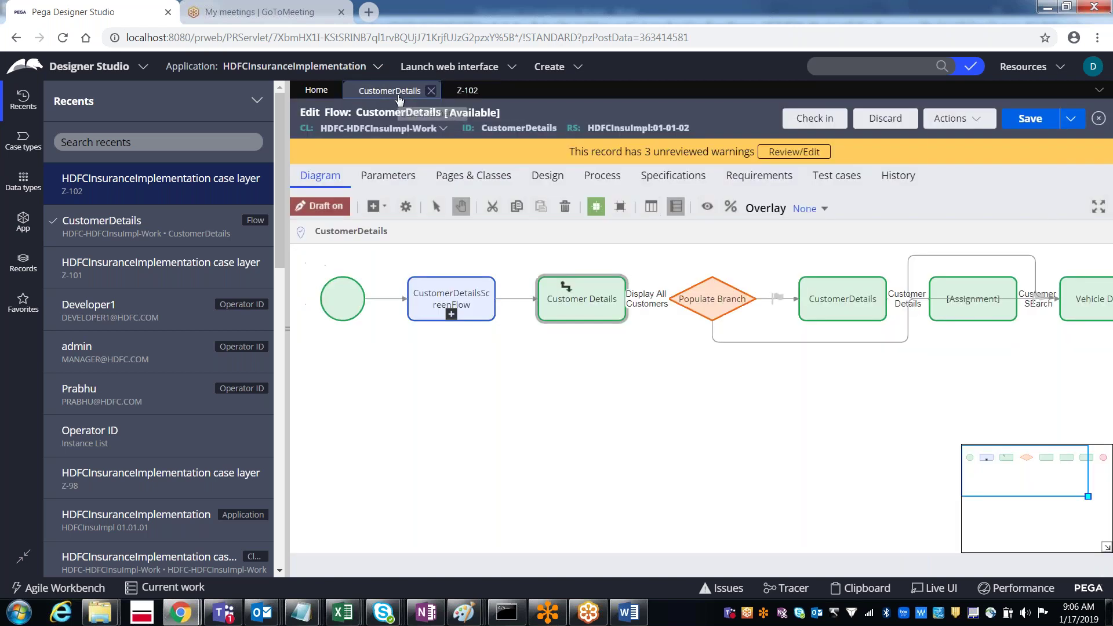
Step: Check the Customer Details step's routing operator and open the Developer1 operator record
click(590, 304)
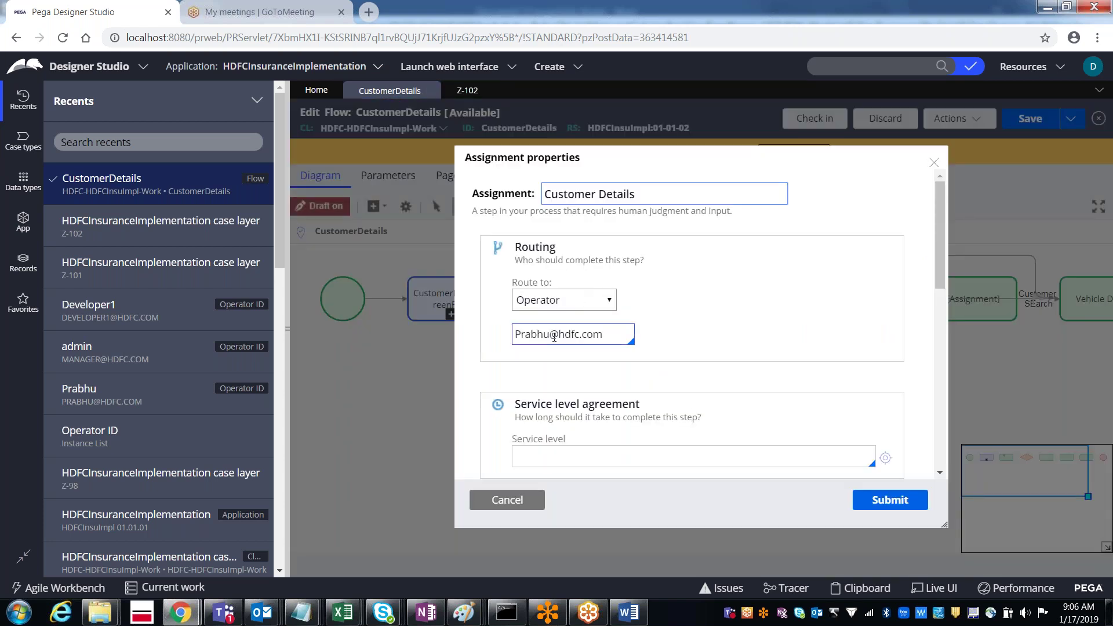
click(555, 337)
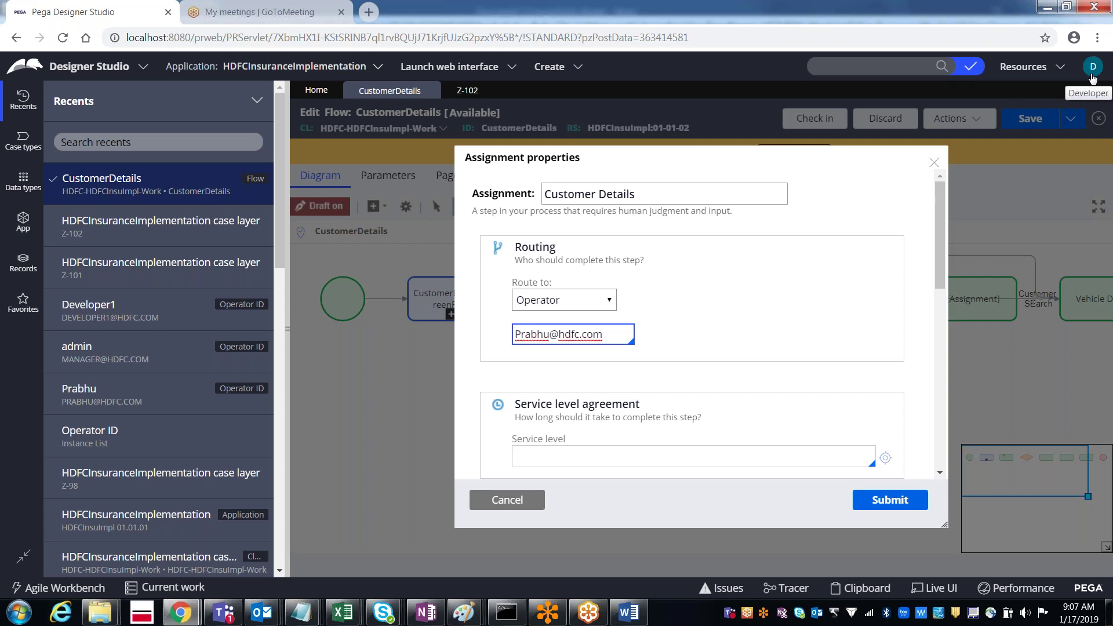
click(1092, 76)
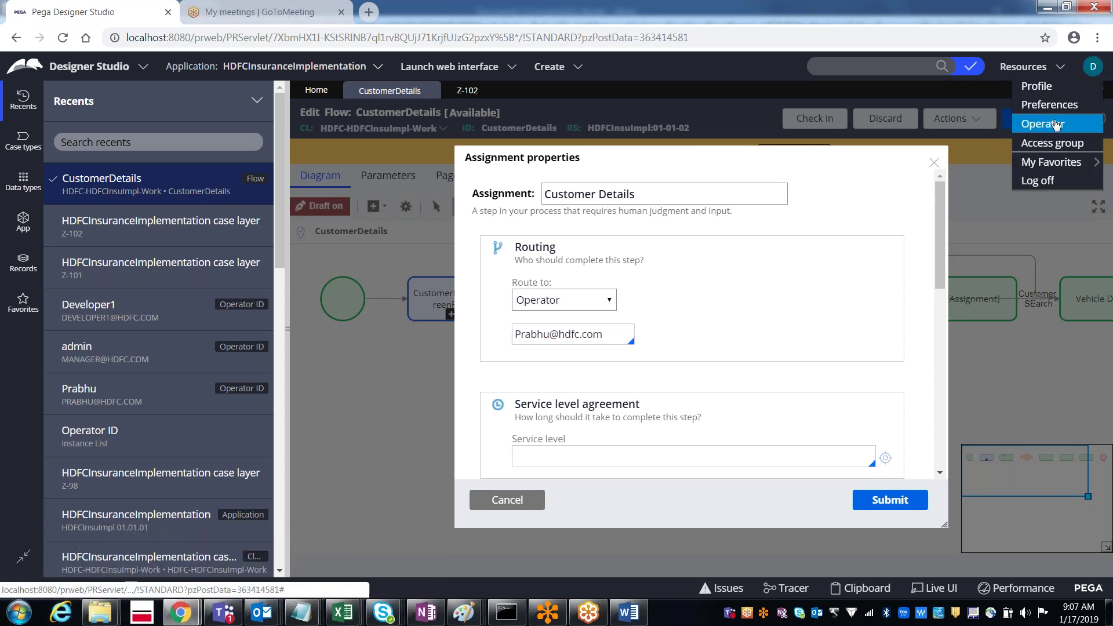
click(1037, 143)
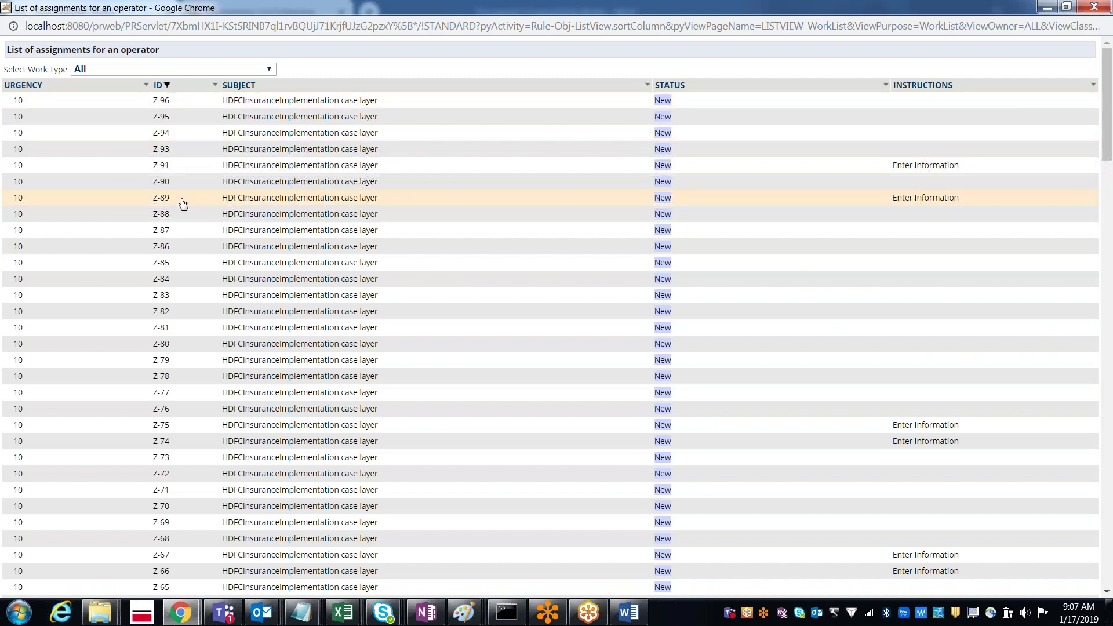
Step: Close the assignments window and log off the developer session
click(1095, 8)
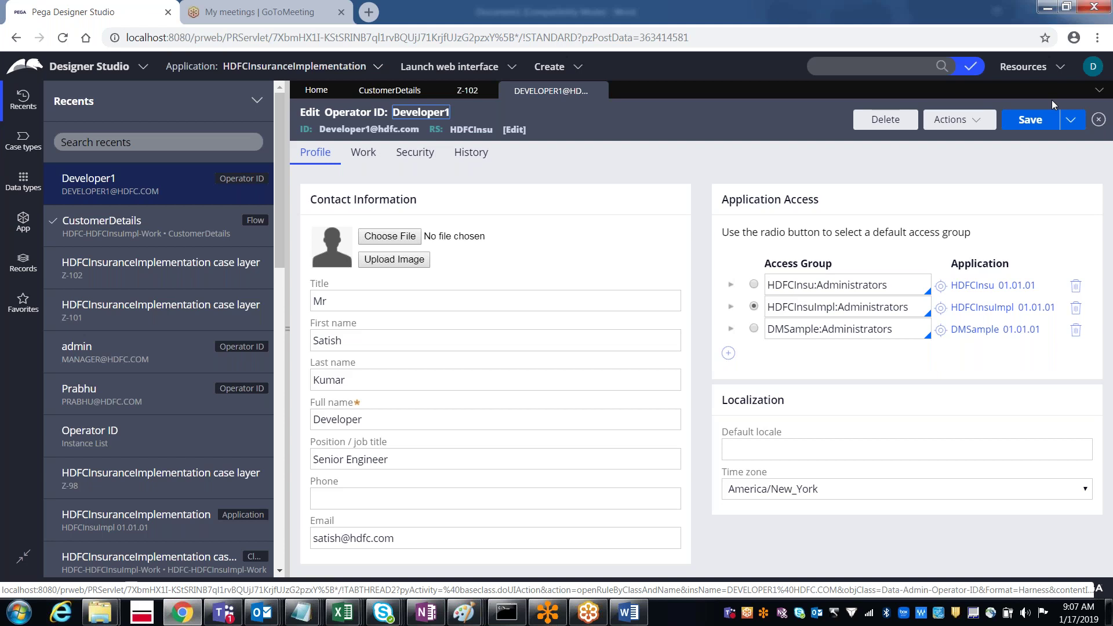
click(1093, 67)
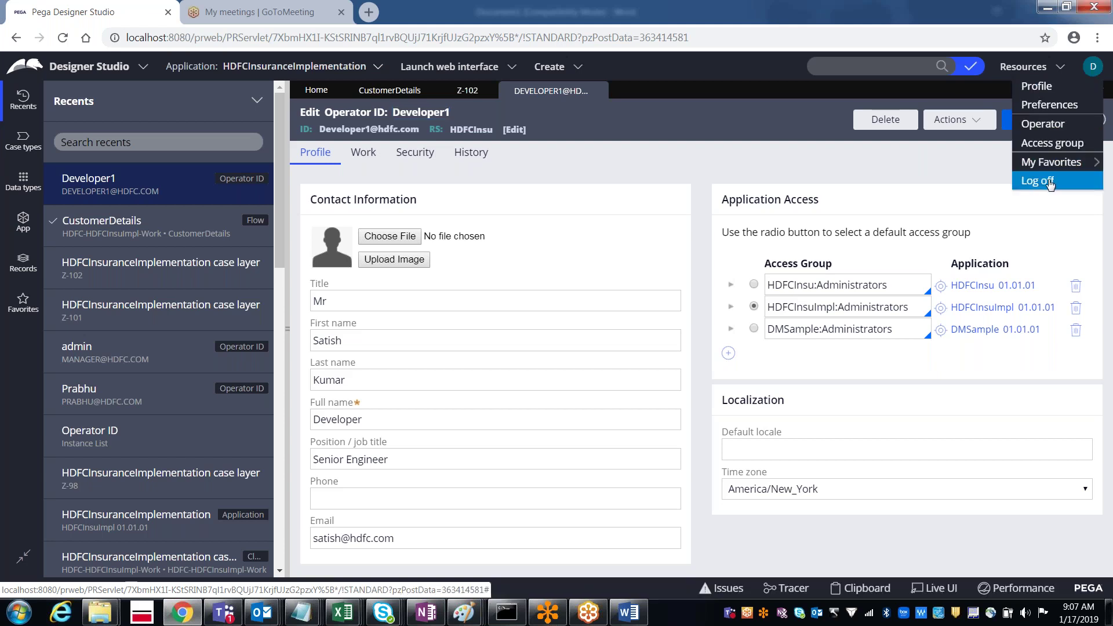
click(1038, 181)
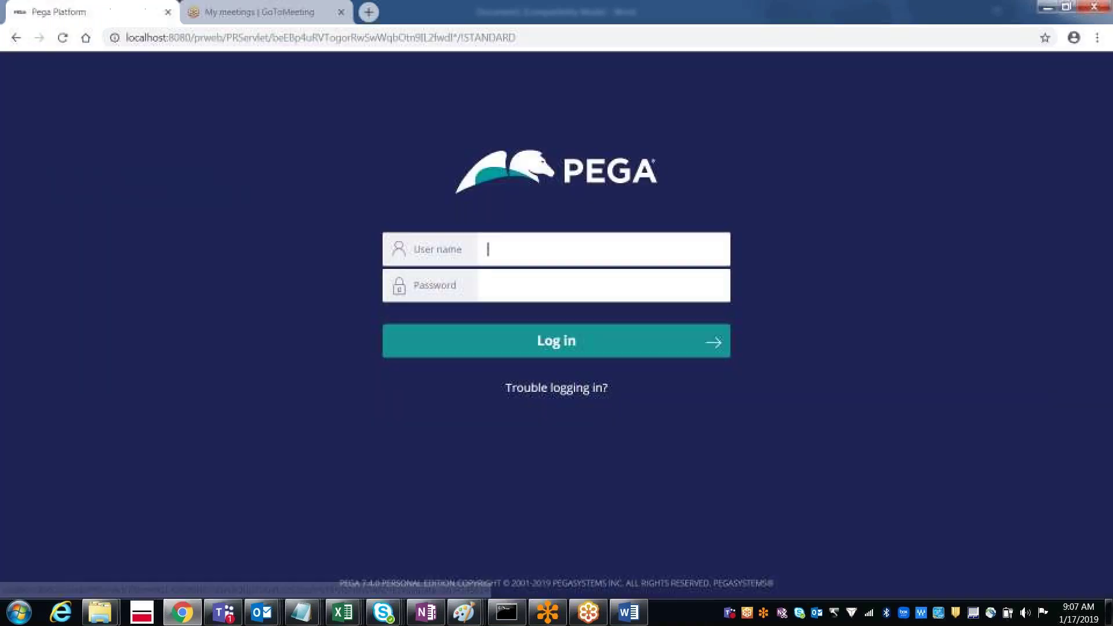
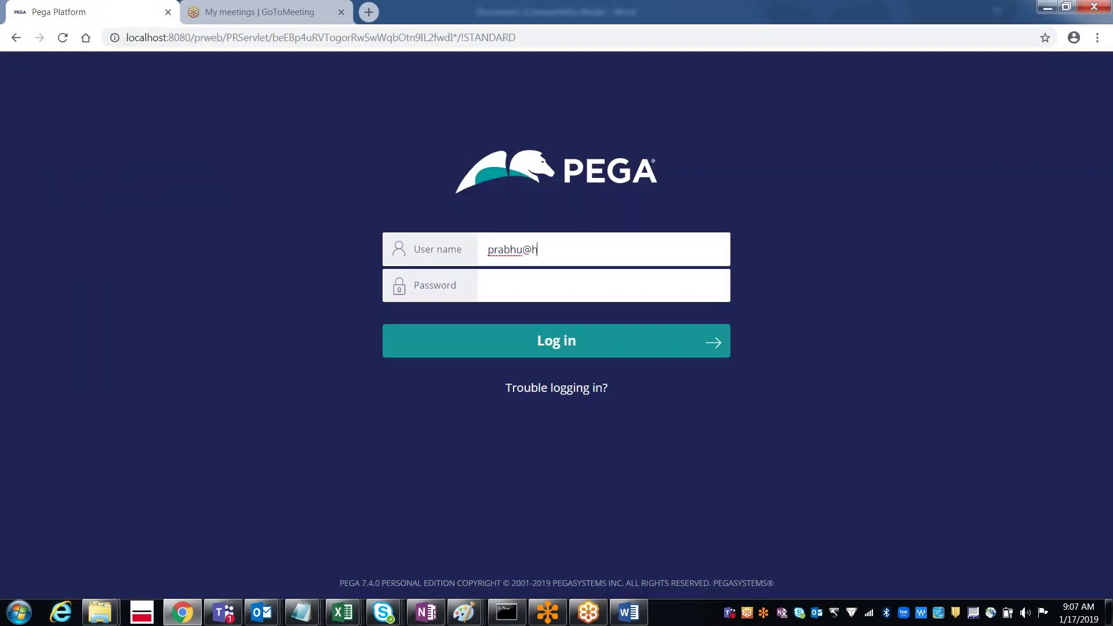
Step: Sign in with the HDFC Manager operator's user name and password, then open My Work listing Z-102 and Z-101
key(Tab)
text(rules)
key(Return)
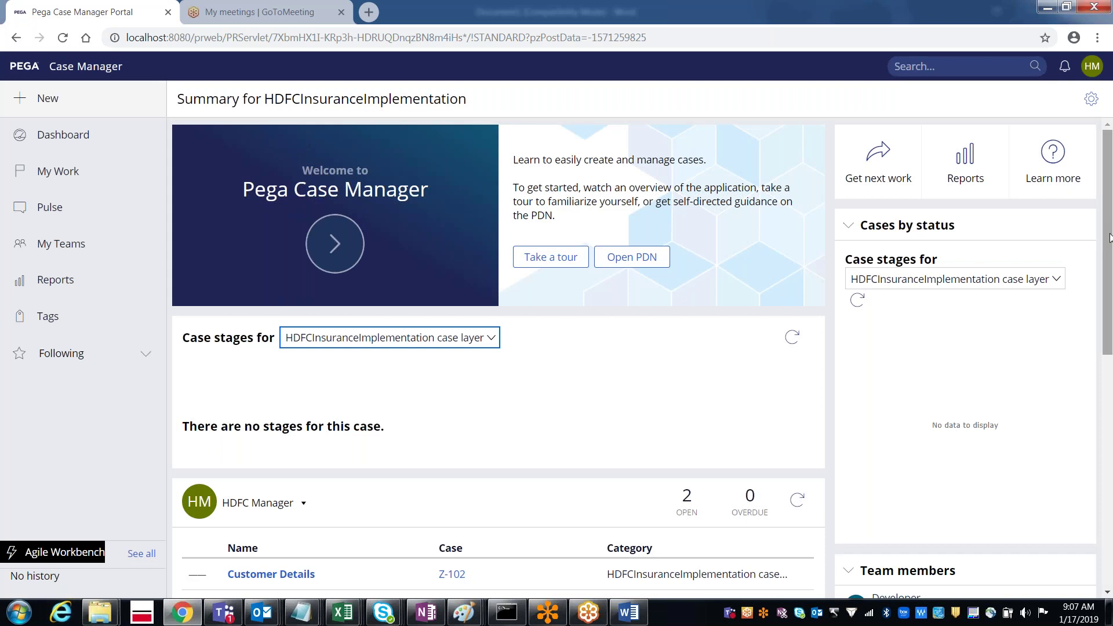
drag(1109, 239, 1110, 291)
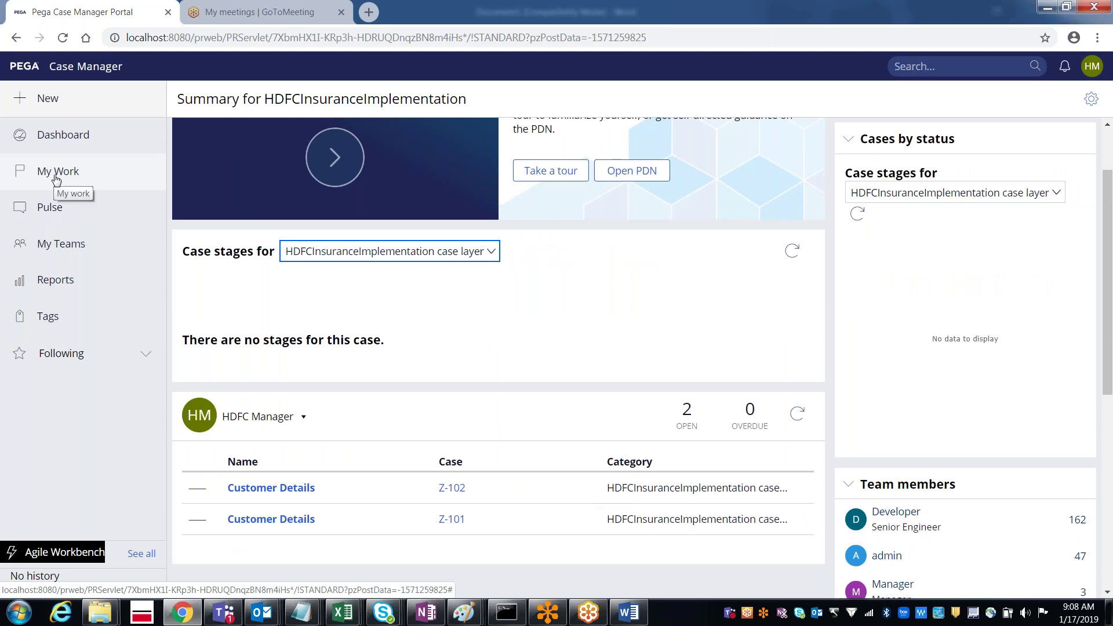
click(56, 173)
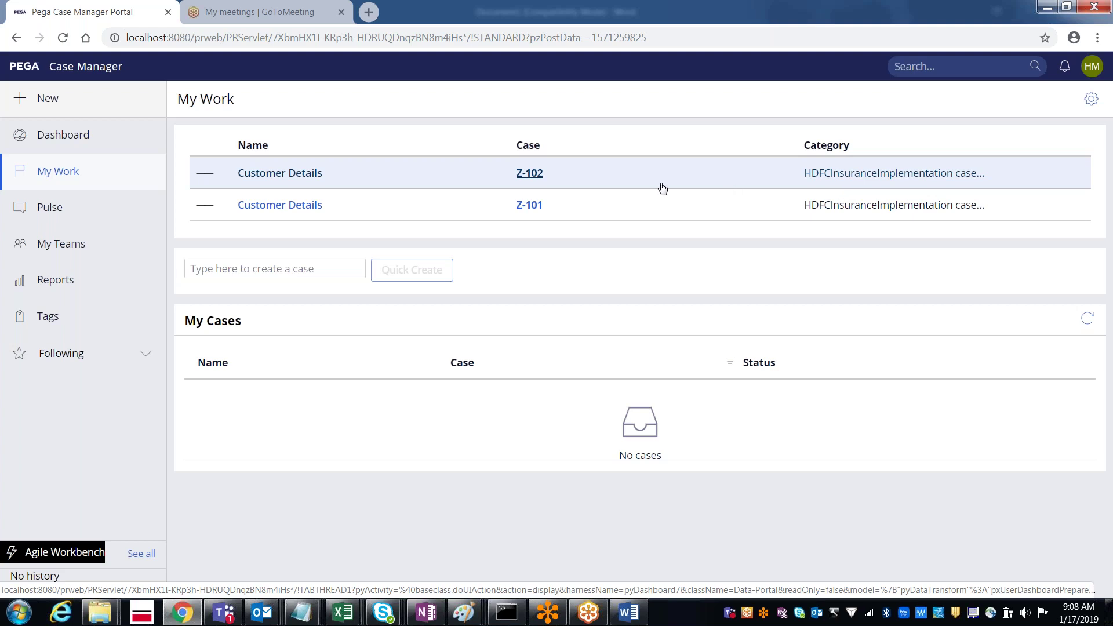
Step: Open case Z-101 and submit its CustomersDisplayFA and CustomerDetails forms
click(534, 207)
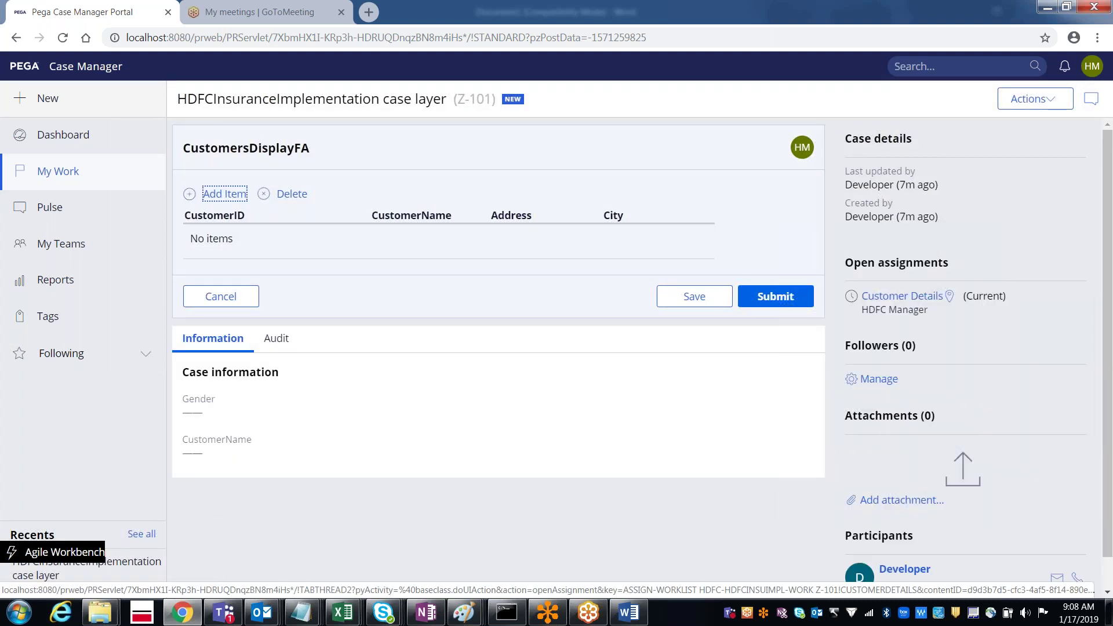
click(772, 297)
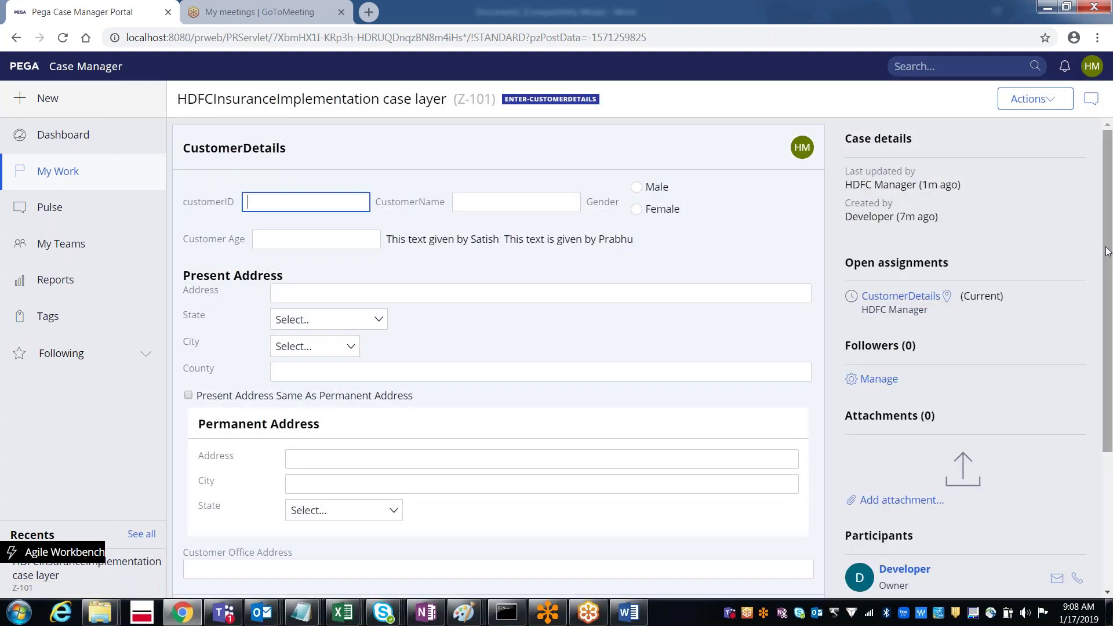
drag(1108, 251, 1103, 329)
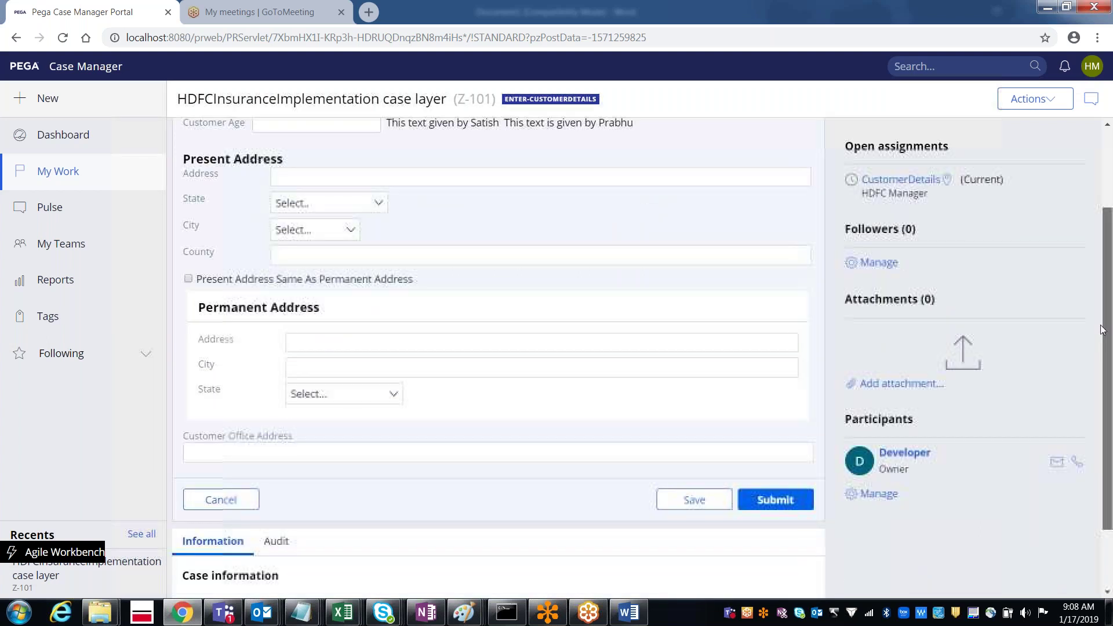
click(775, 504)
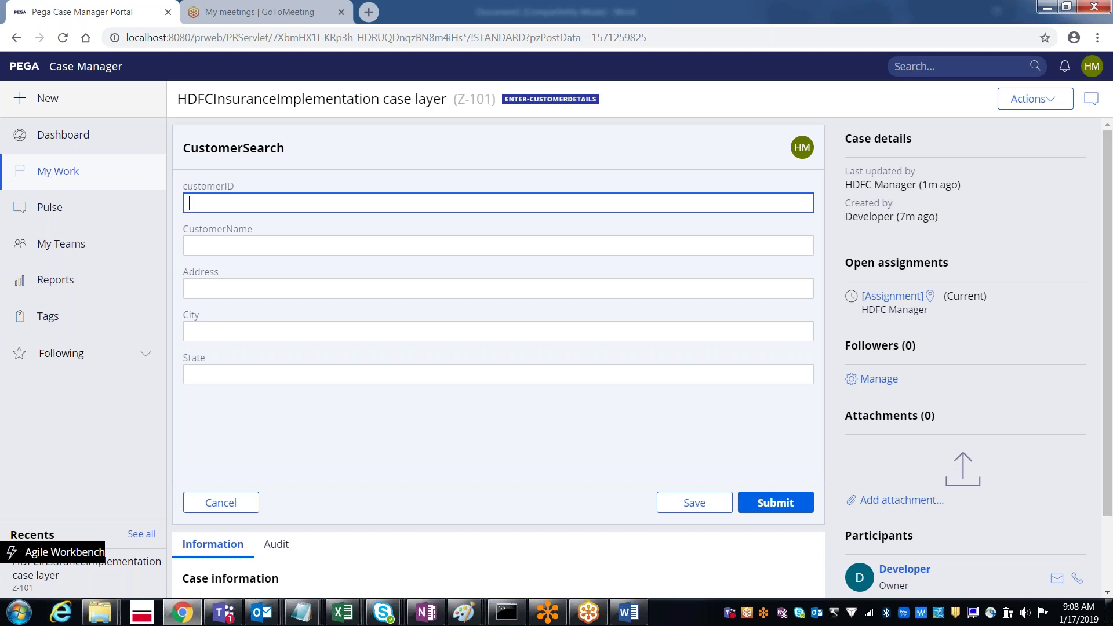
click(1091, 71)
Step: Log off the HDFC Manager operator and sign back in with the developer account's user name and password
click(987, 185)
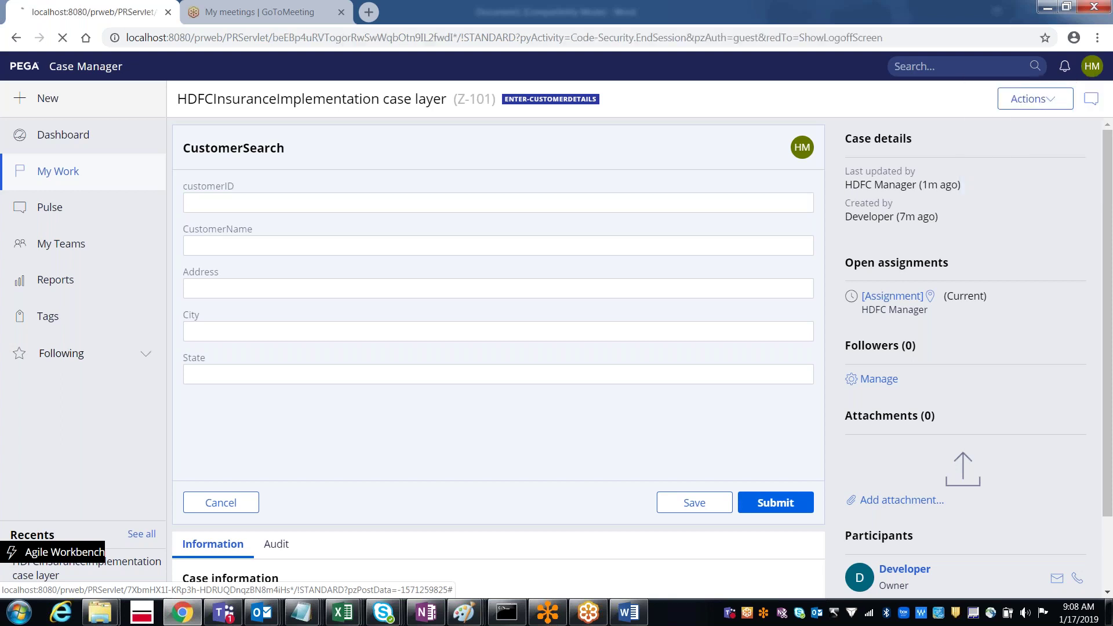
text(de)
key(Down)
key(Tab)
text(rules)
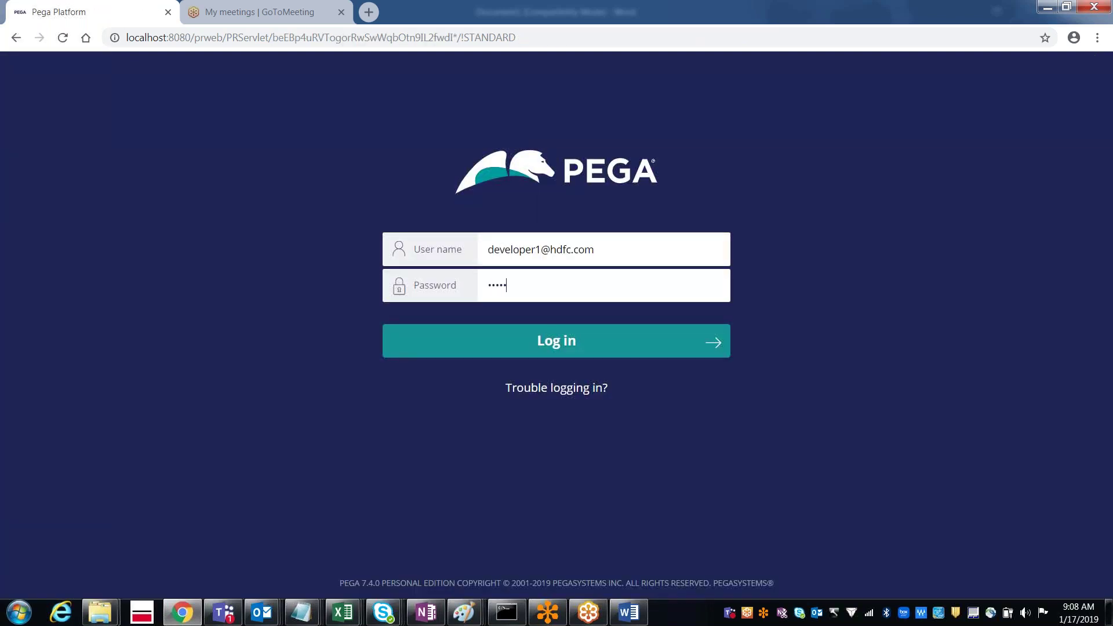
key(Return)
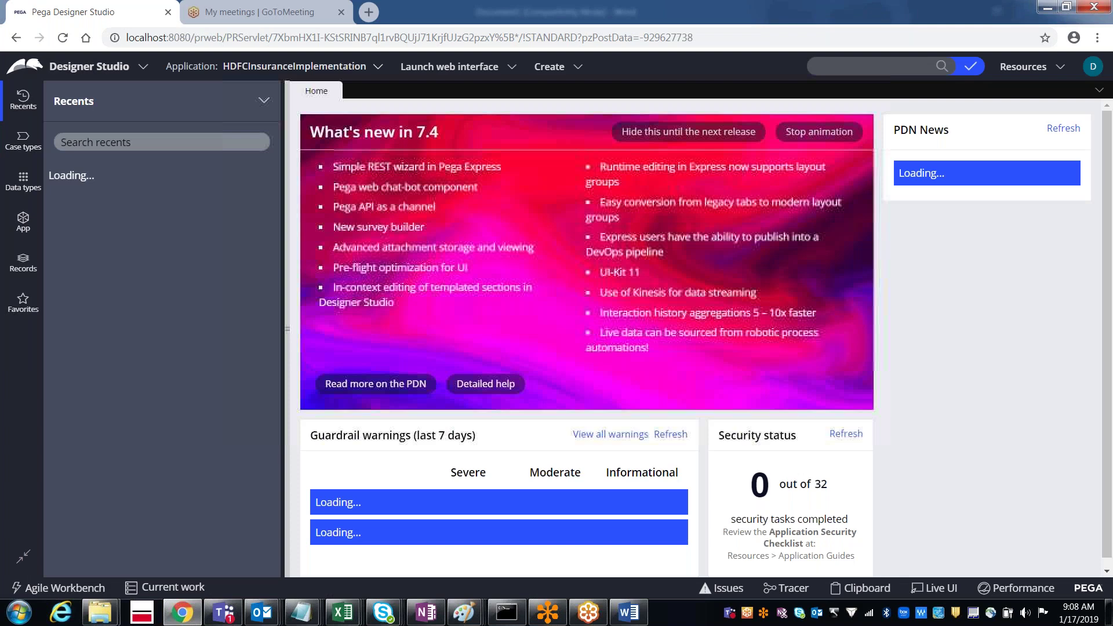
Step: Reopen the CustomerDetails flow from Recents and select the [Assignment] step before Vehicle Details
click(183, 229)
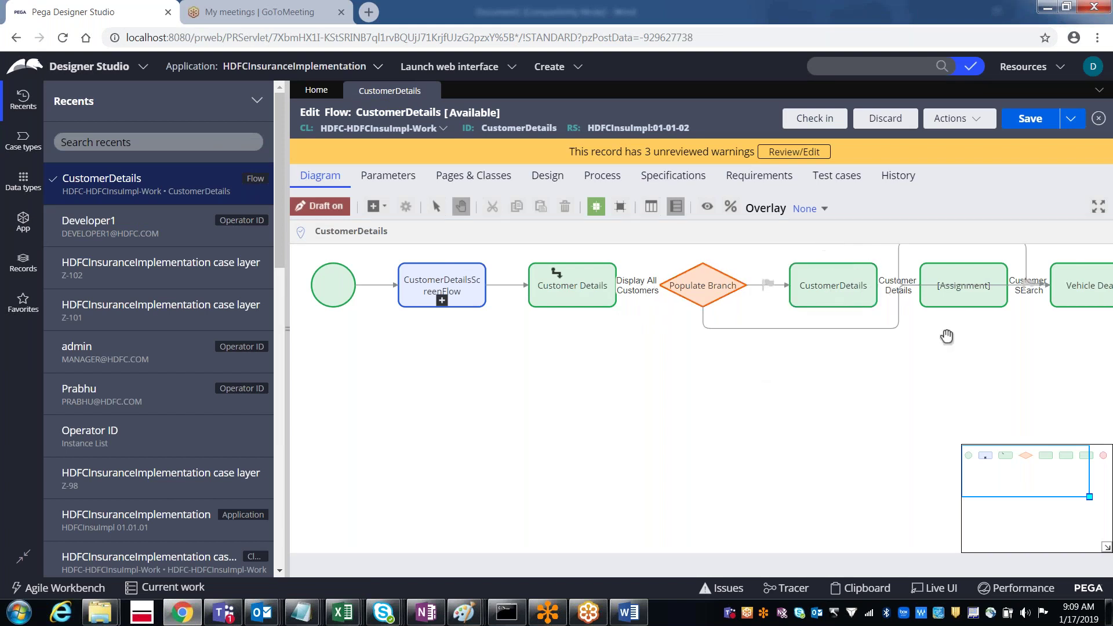
drag(1015, 472, 1038, 462)
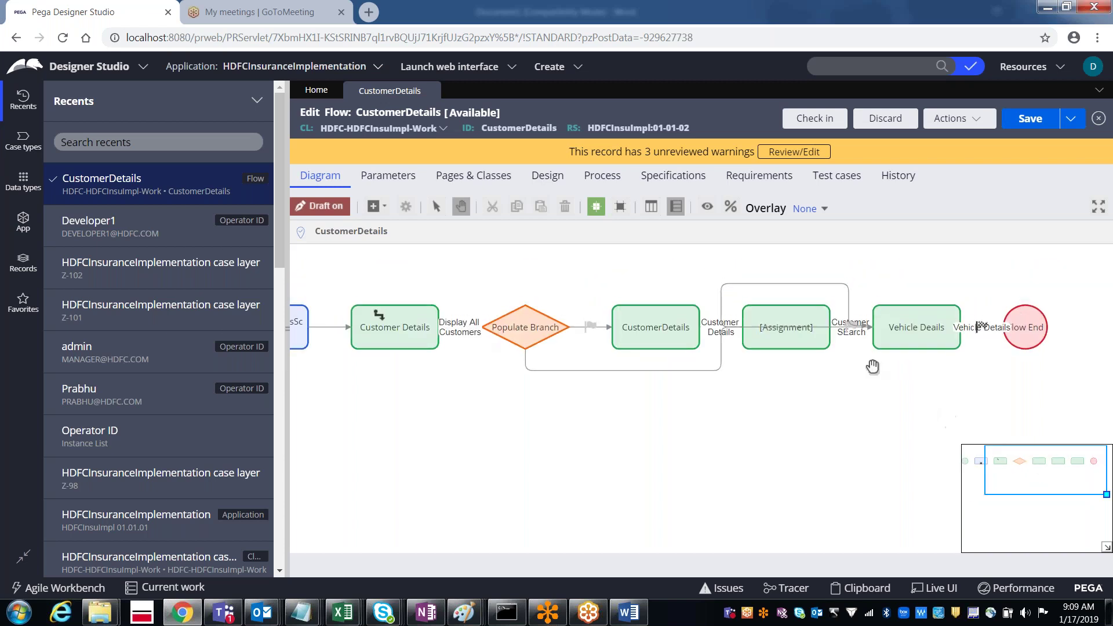
click(823, 340)
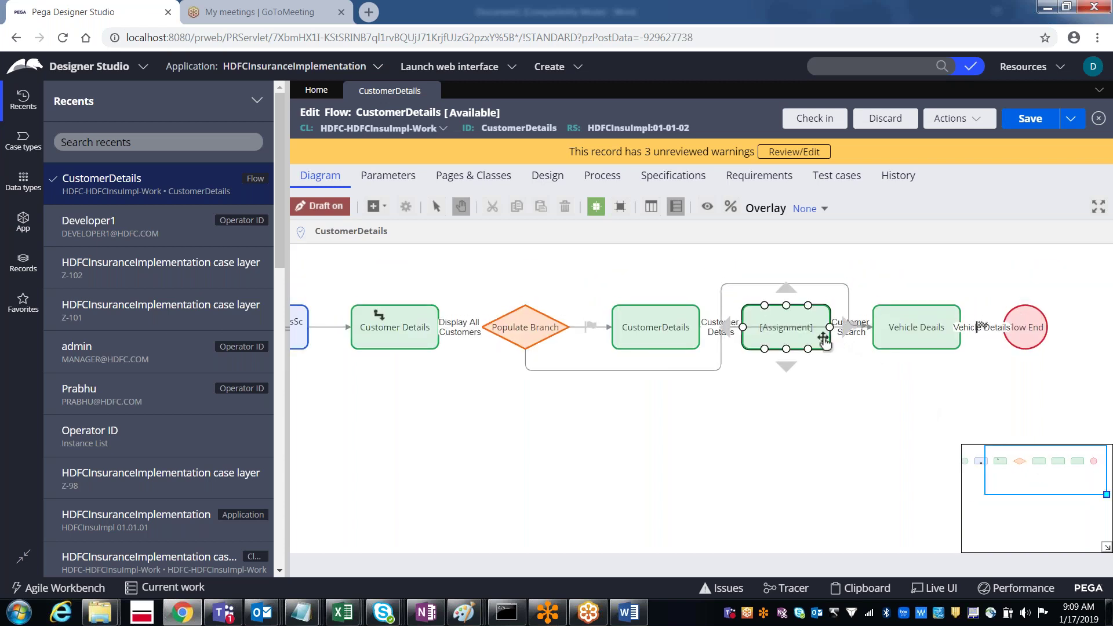
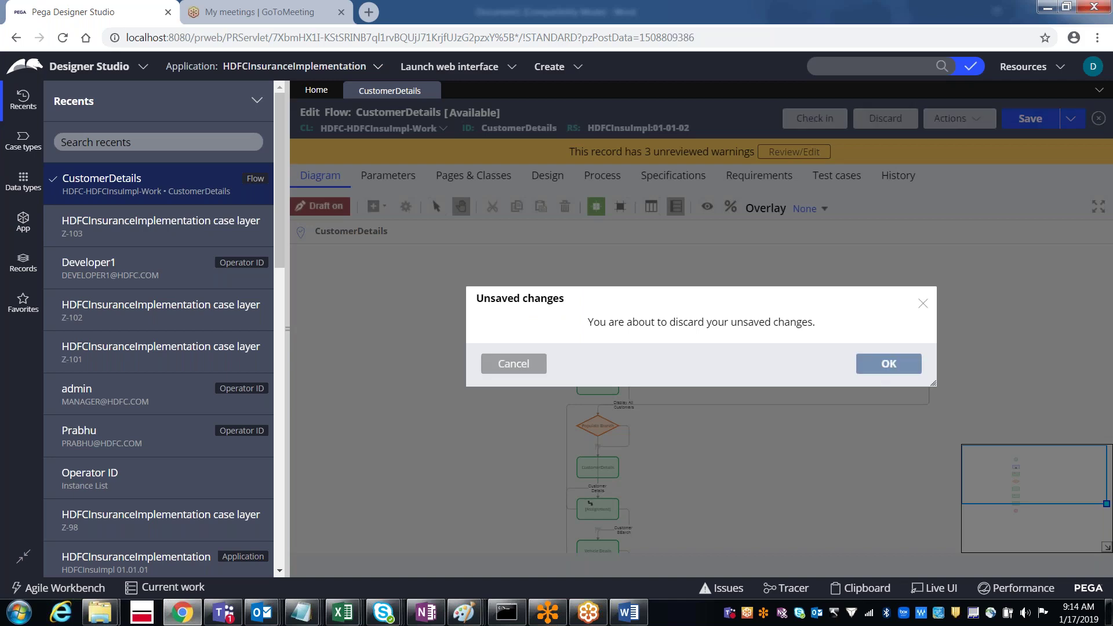
Step: Reopen the CustomerDetails flow and open the Vehicle Details assignment's properties
click(110, 179)
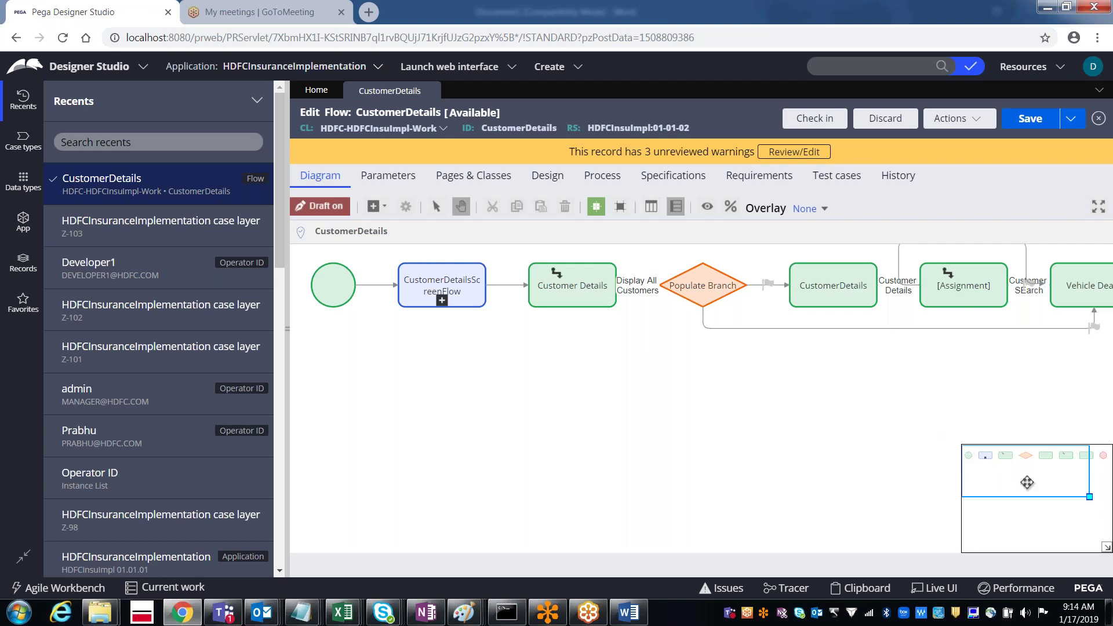
drag(1027, 482, 1057, 483)
click(875, 326)
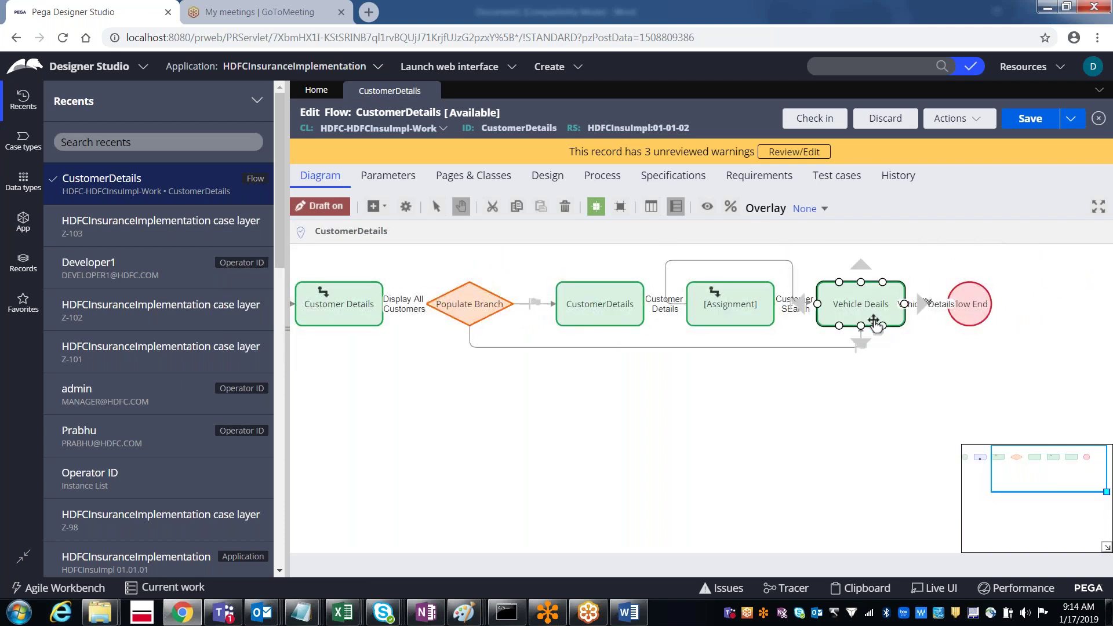
double_click(876, 326)
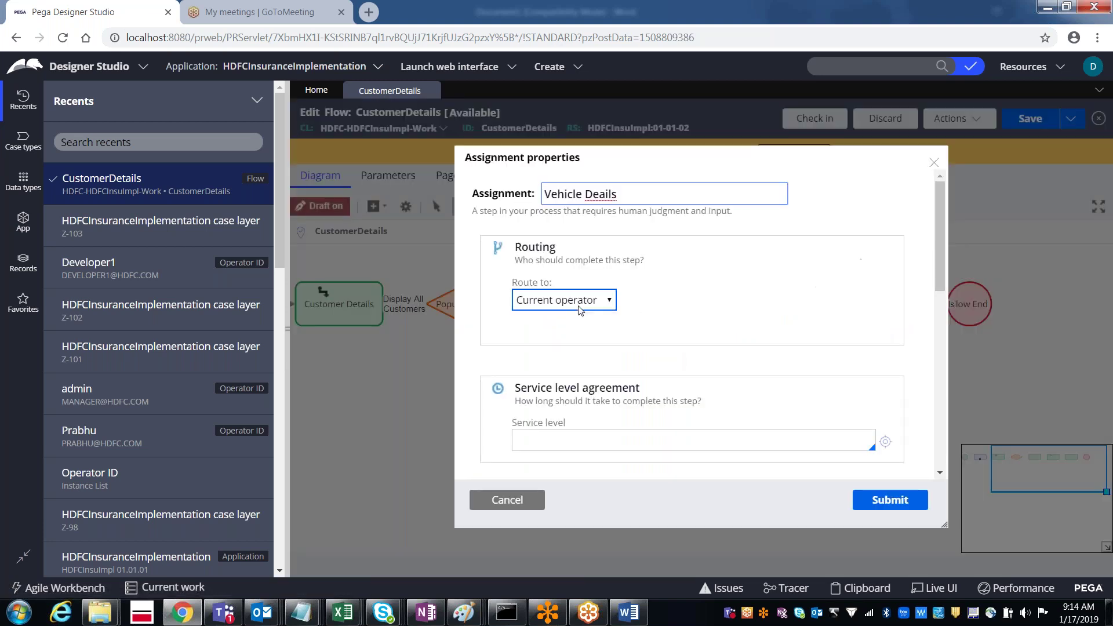
Step: Route the Vehicle Details assignment to operator Developer1, submit, and save the flow
click(560, 300)
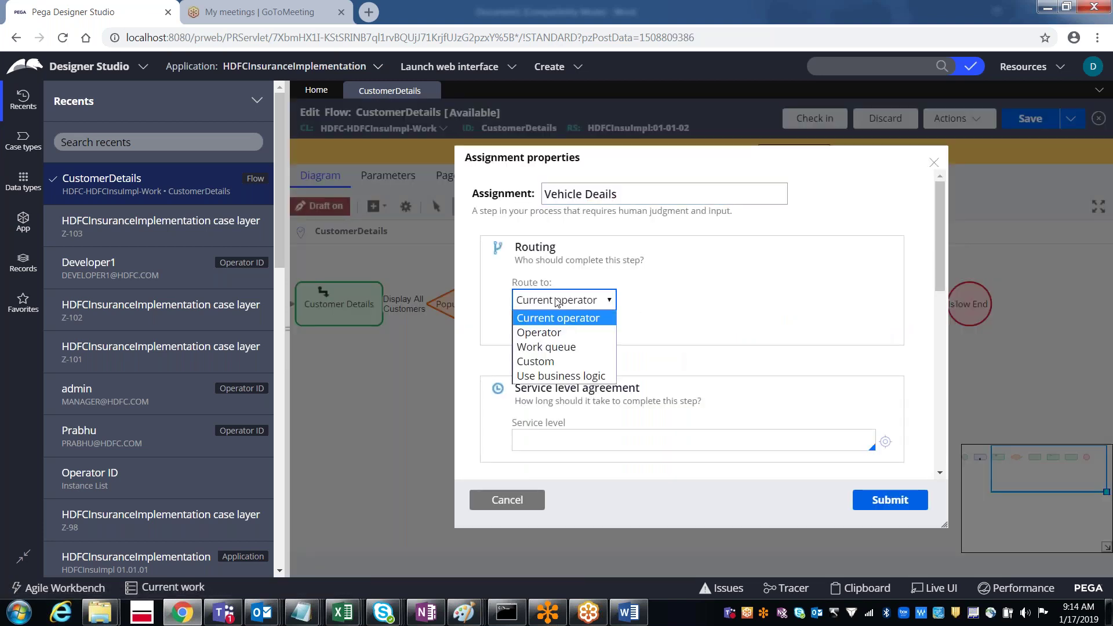
click(558, 333)
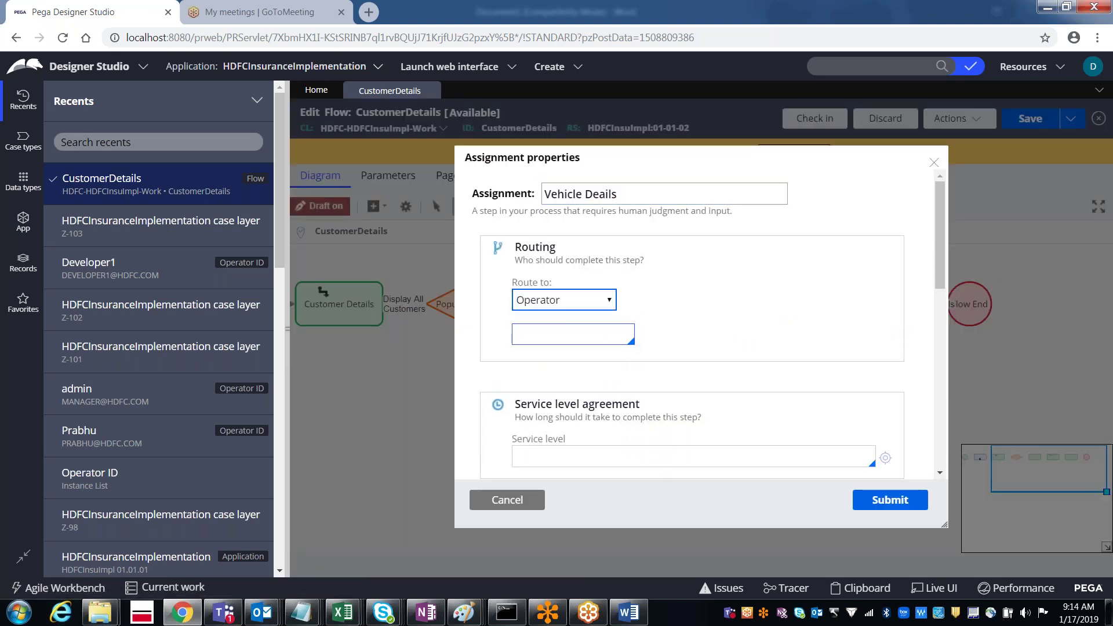
text(developer)
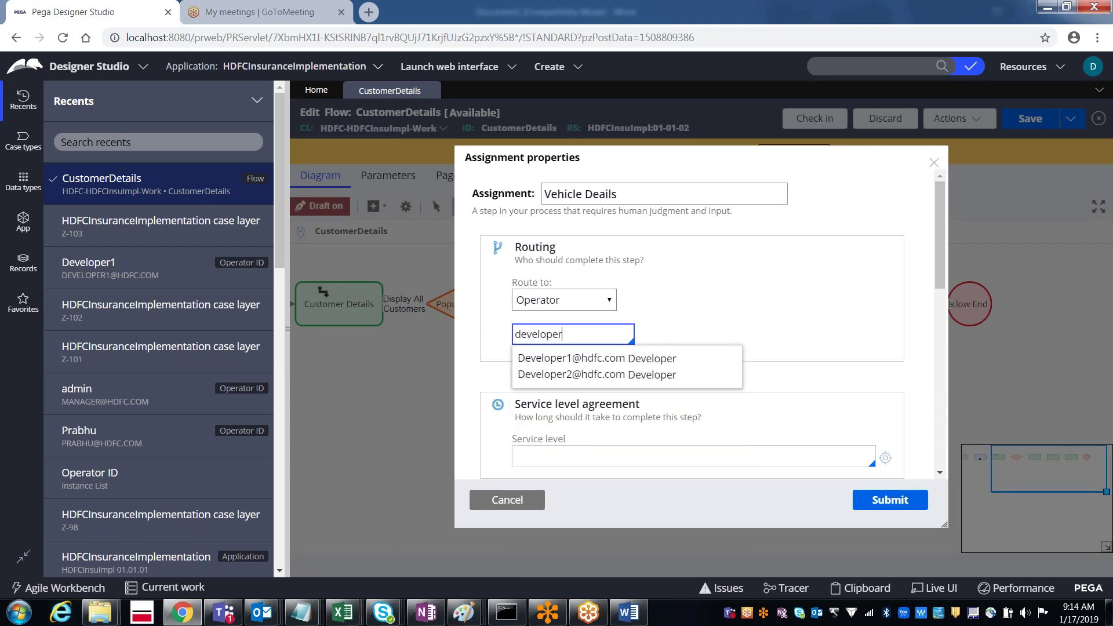
click(565, 360)
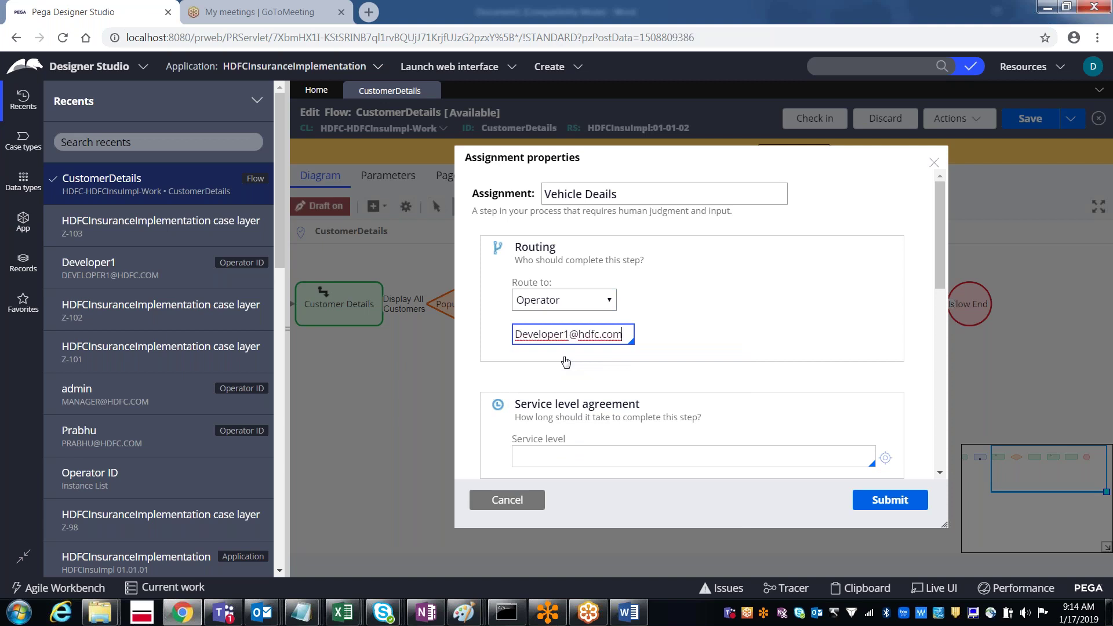
click(889, 500)
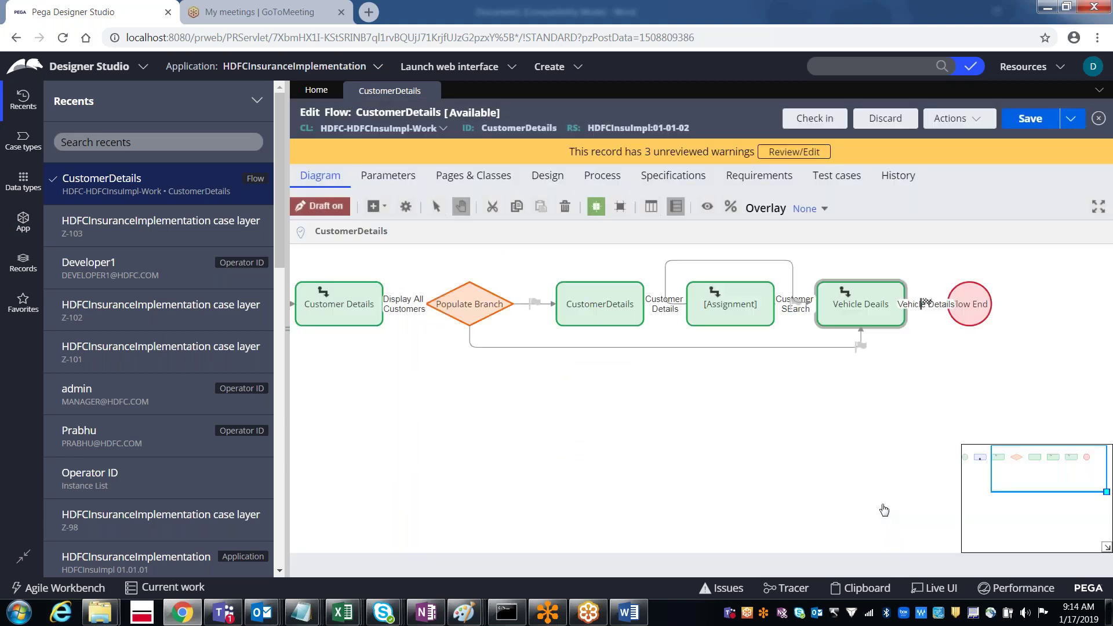
click(1030, 118)
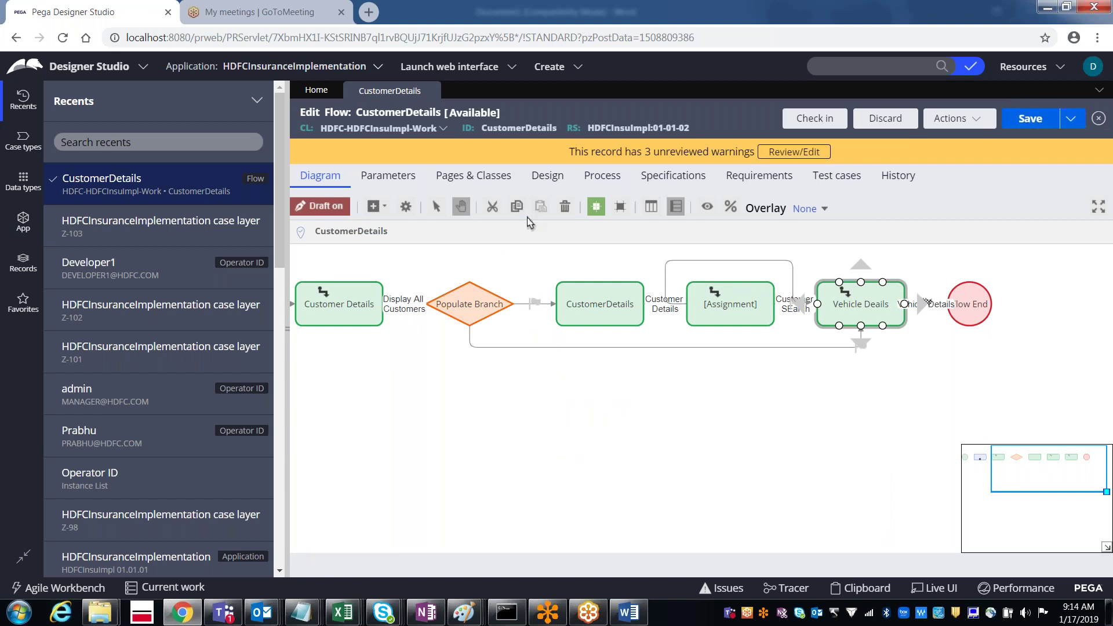
click(951, 123)
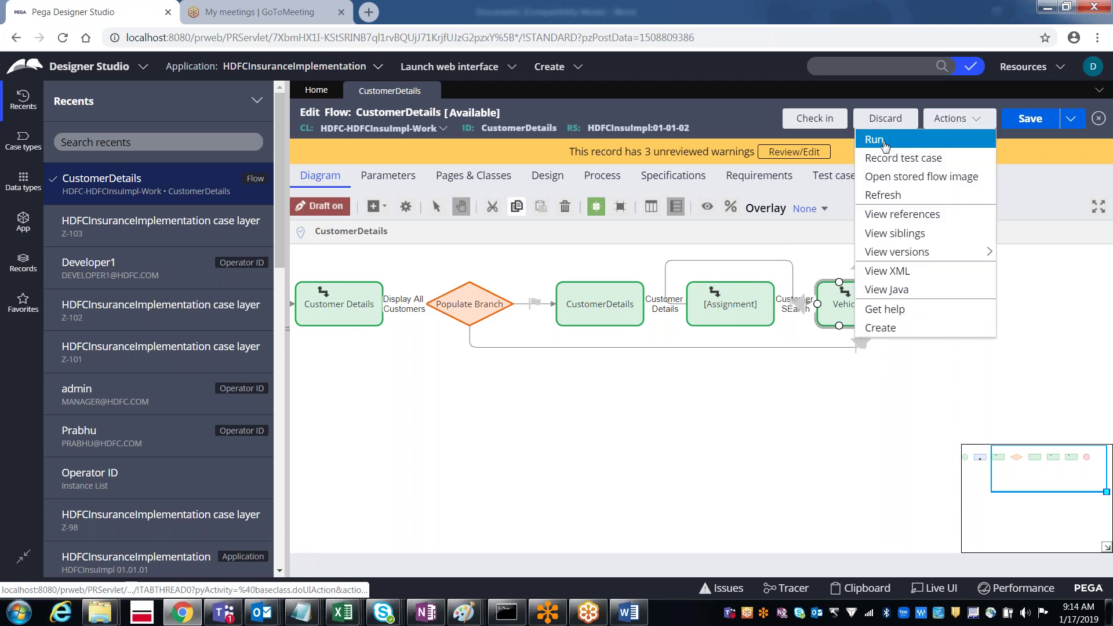
Step: Run the CustomerDetails flow to create case Z-104 and continue through Policy Details, VehicleInsurance and the final step
click(885, 144)
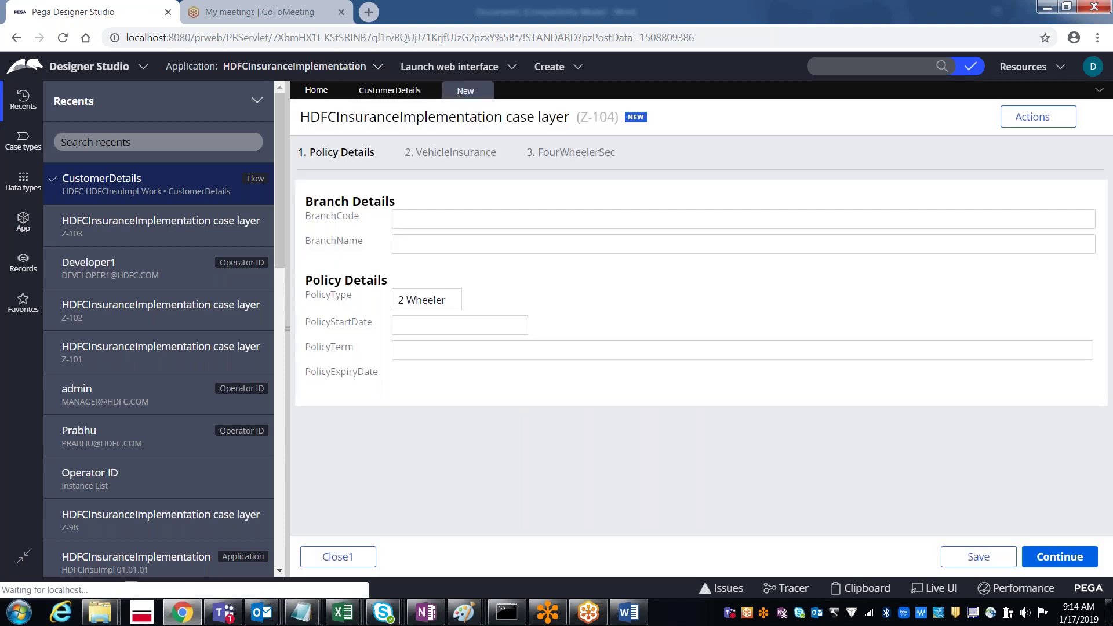
click(1060, 557)
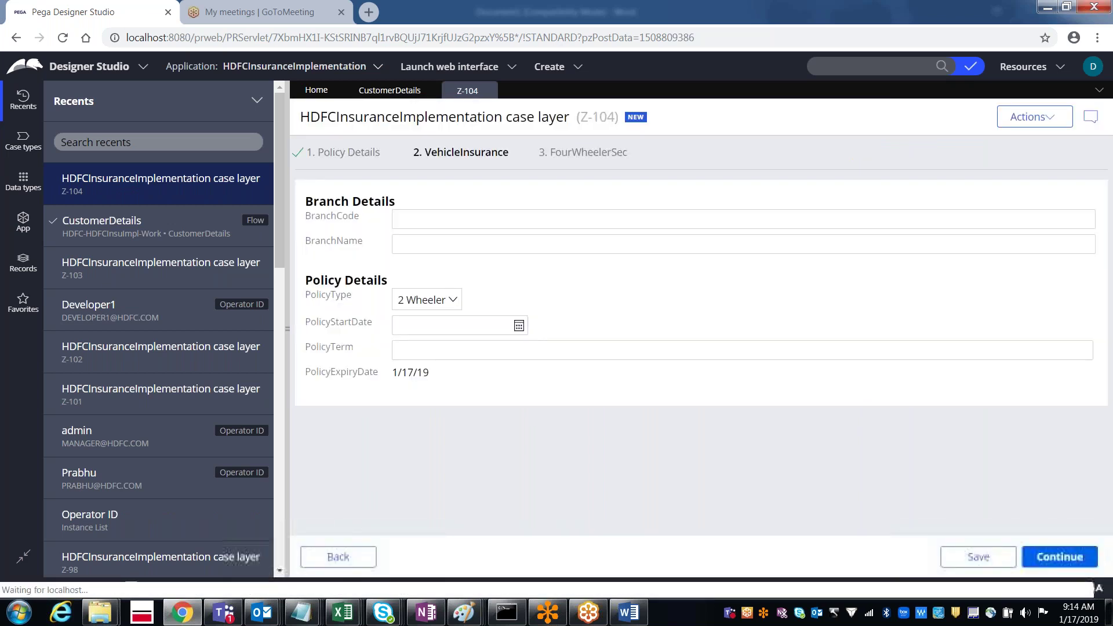
click(1060, 557)
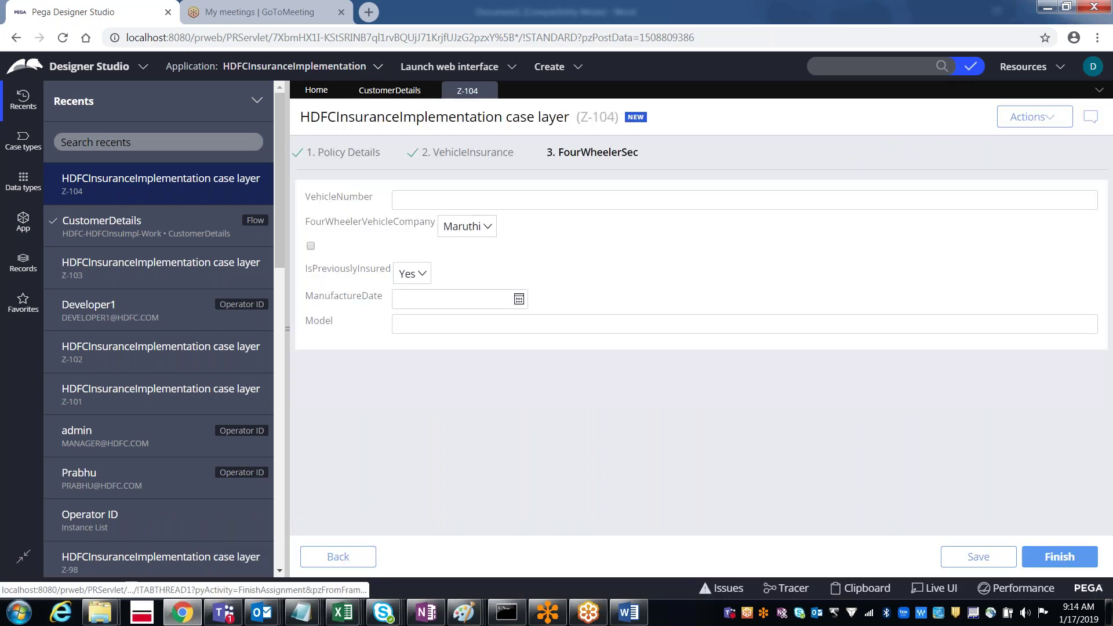
click(1060, 557)
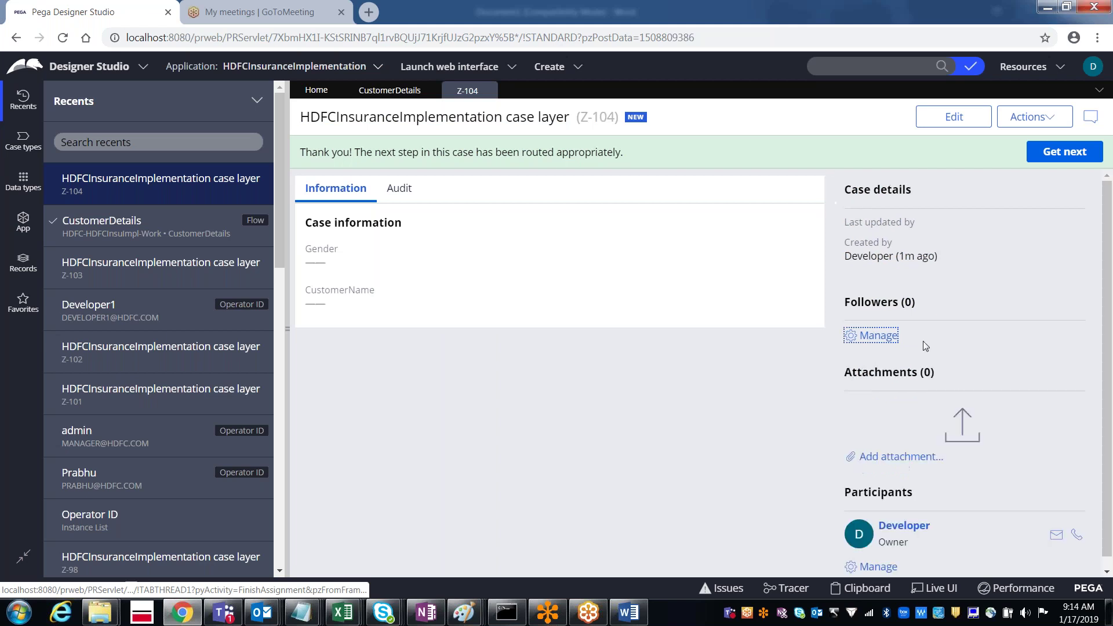
Step: Log off the developer account and sign in as another saved operator with its password
click(1093, 74)
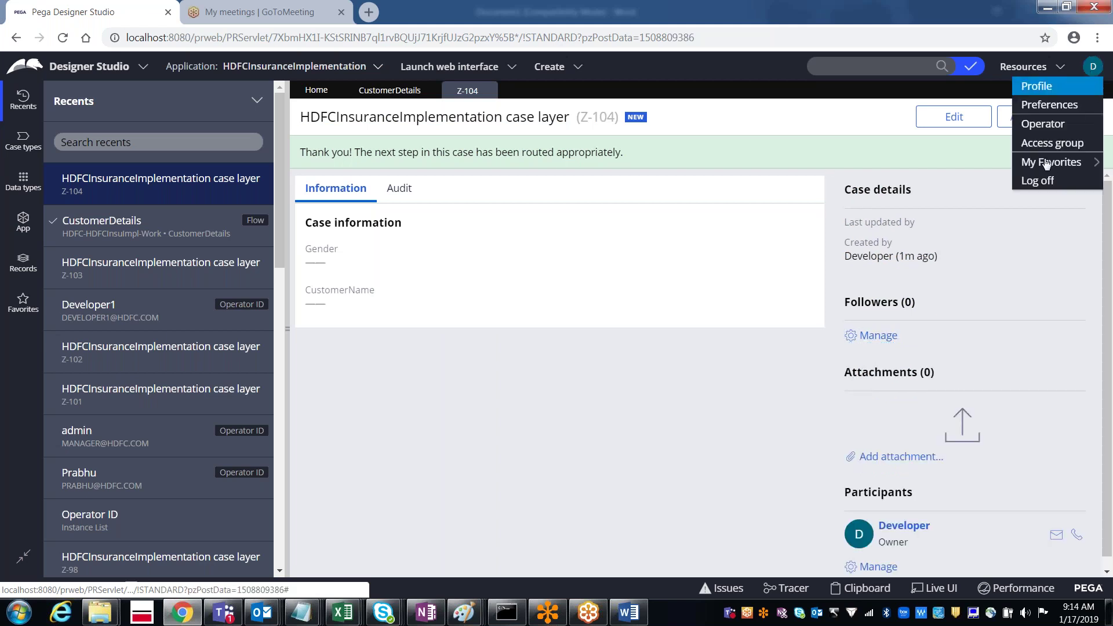
click(1046, 187)
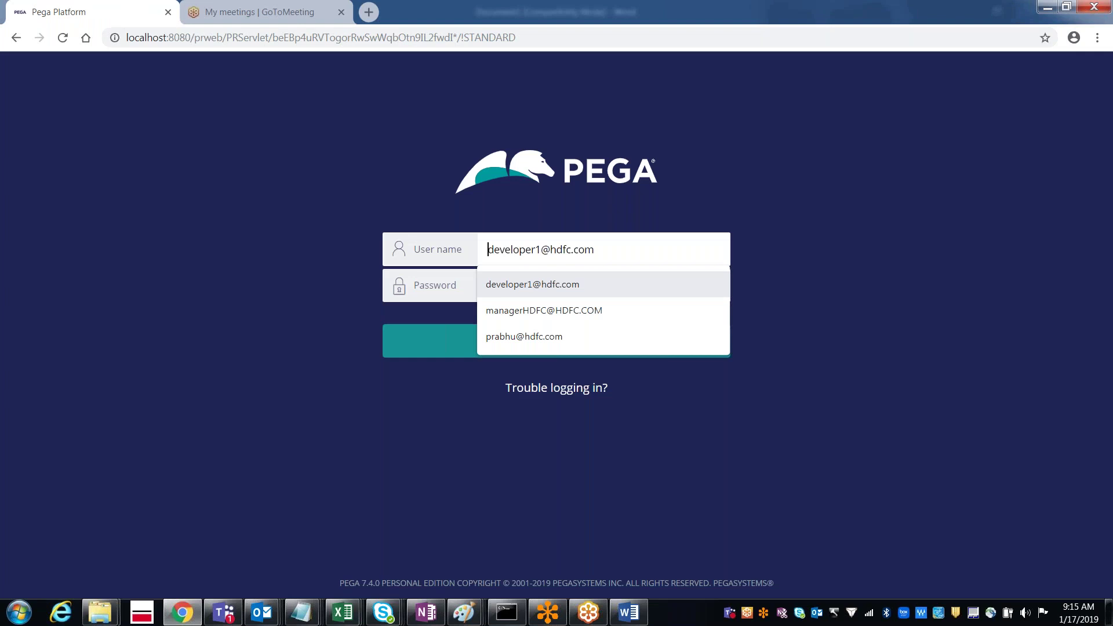
key(Down)
key(Down)
key(Tab)
text(rules)
key(Return)
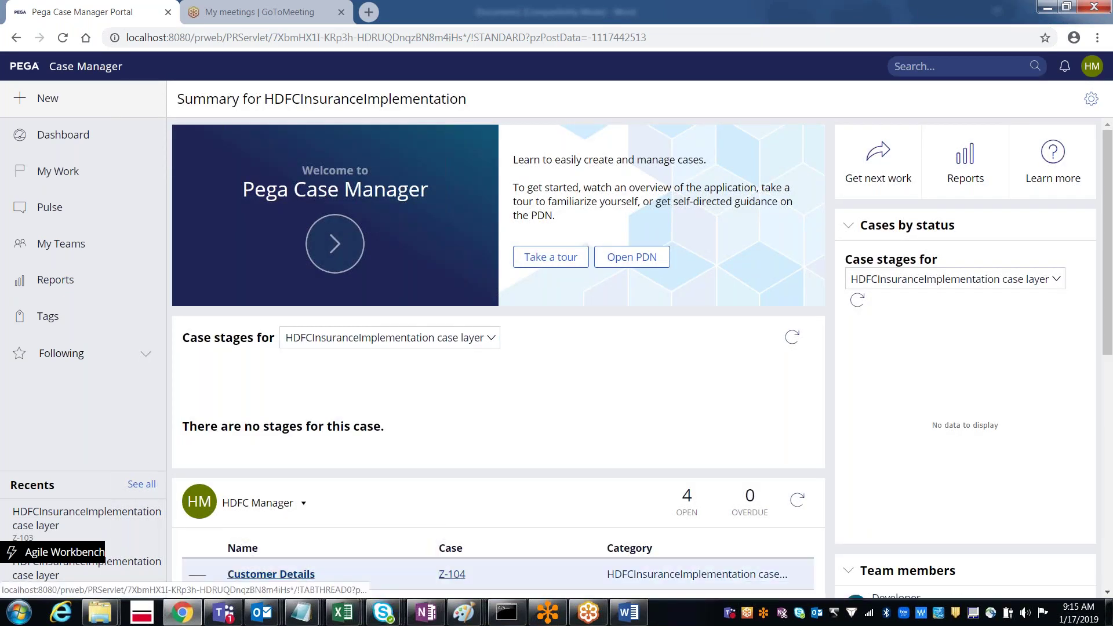
Step: Open Z-104 from the worklist, submit all its forms until Resolved-Completed, then log off
click(452, 574)
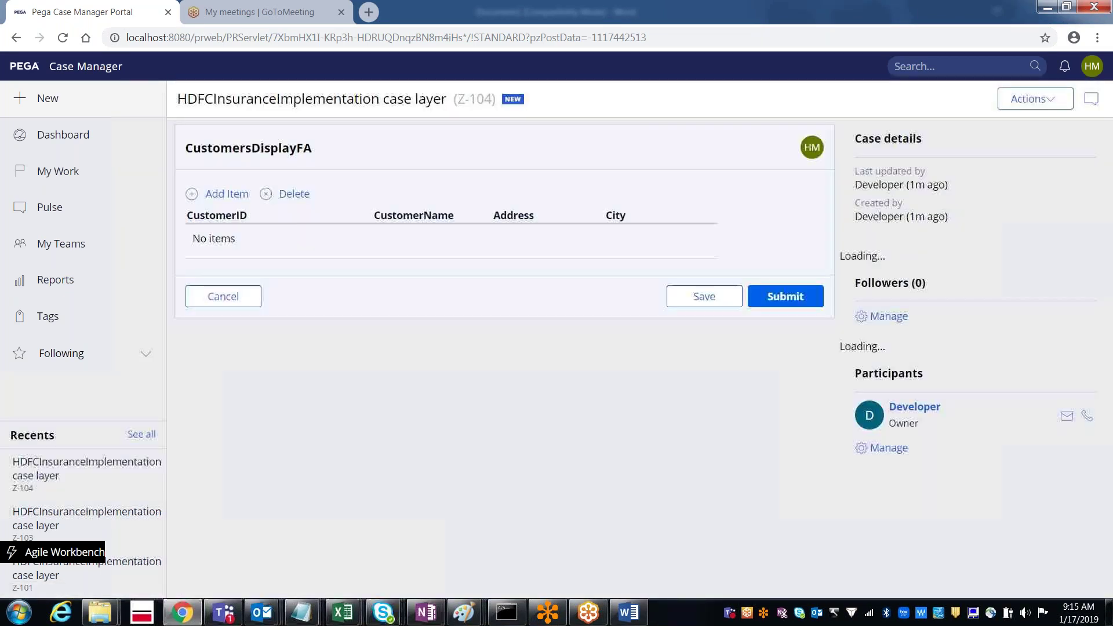
click(773, 296)
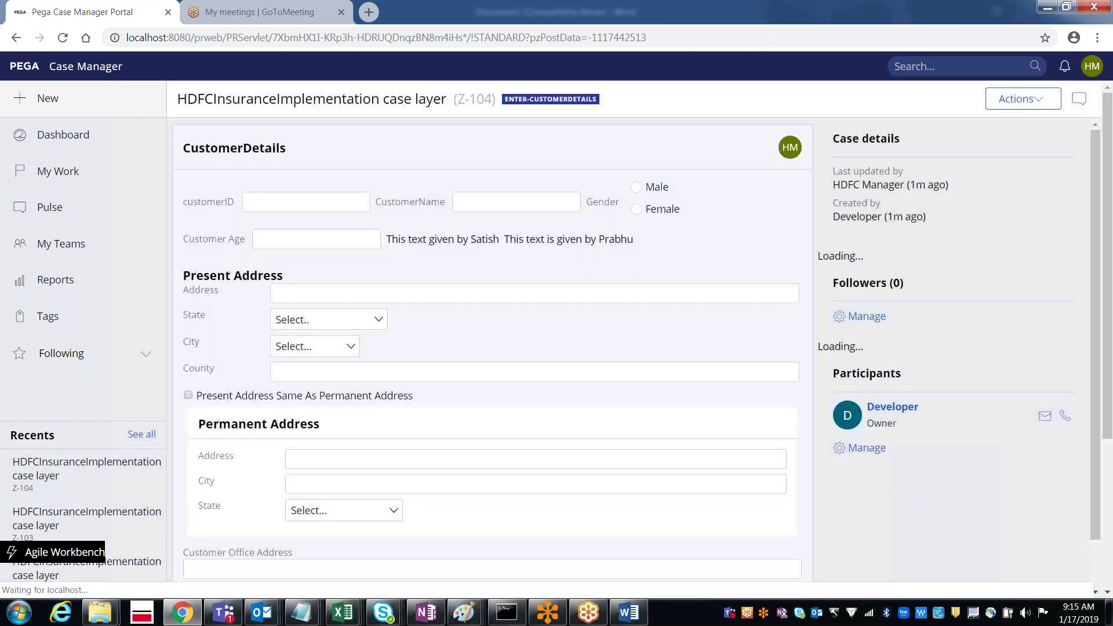
scroll(1107, 416, down, 2)
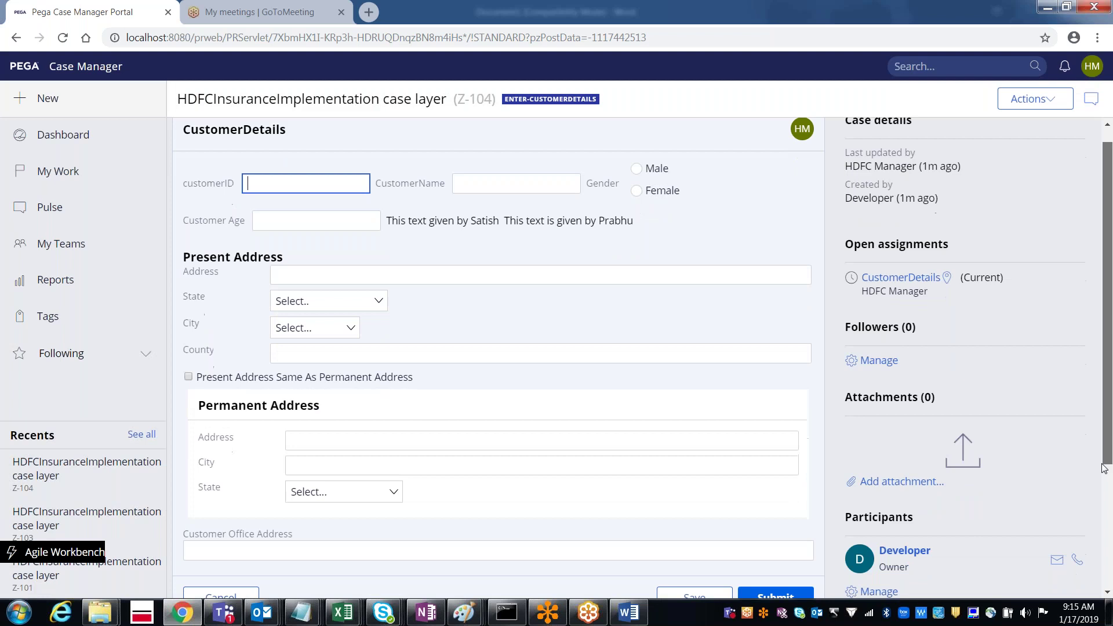
click(776, 493)
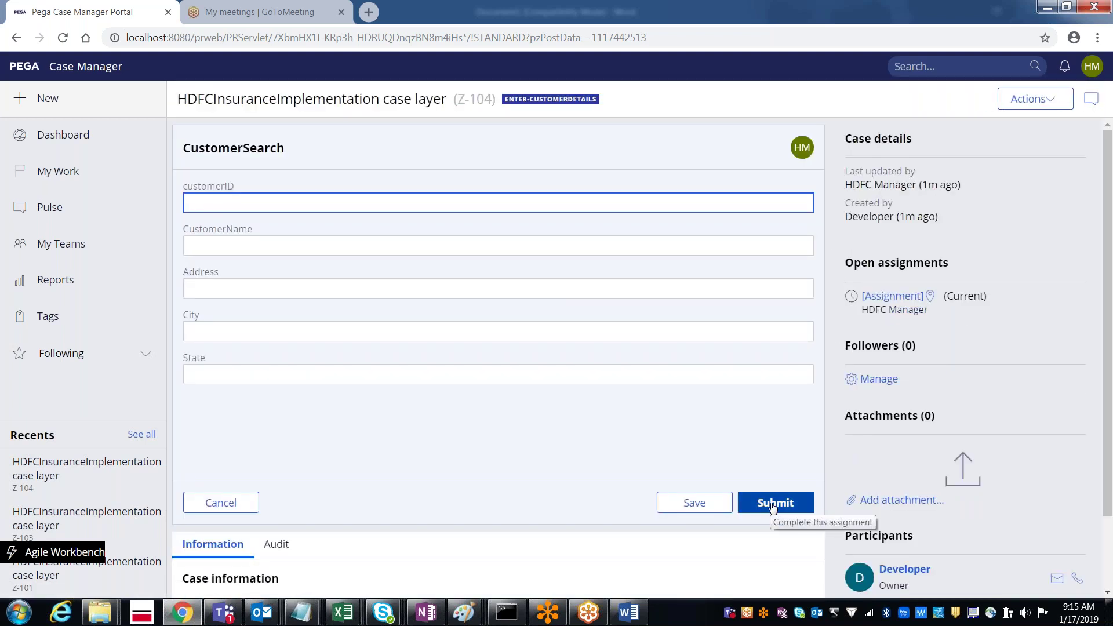
click(772, 505)
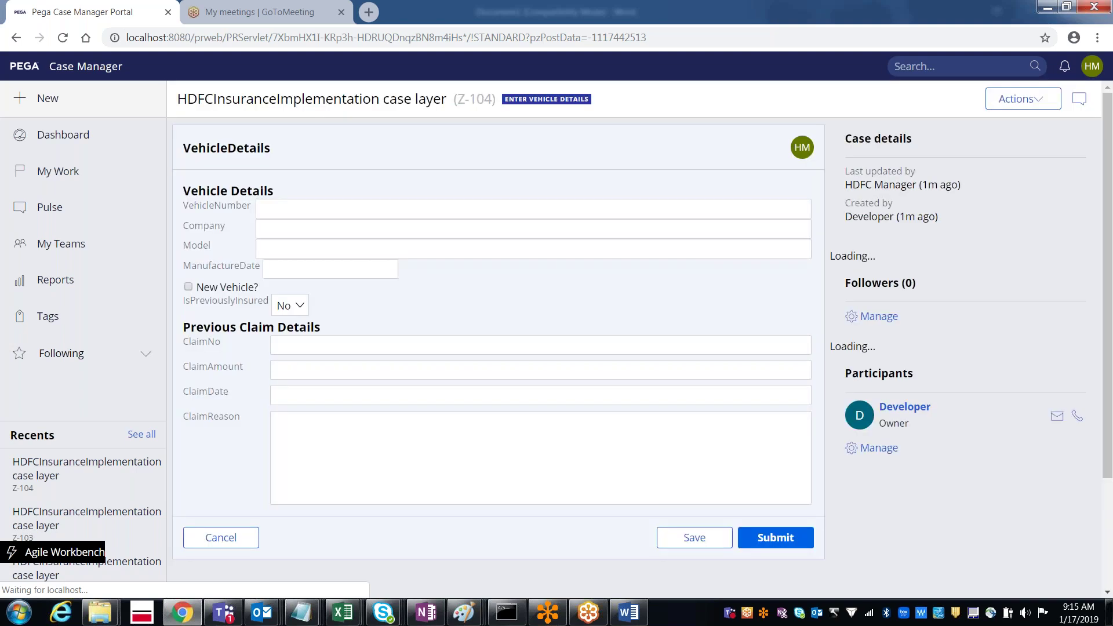
click(773, 545)
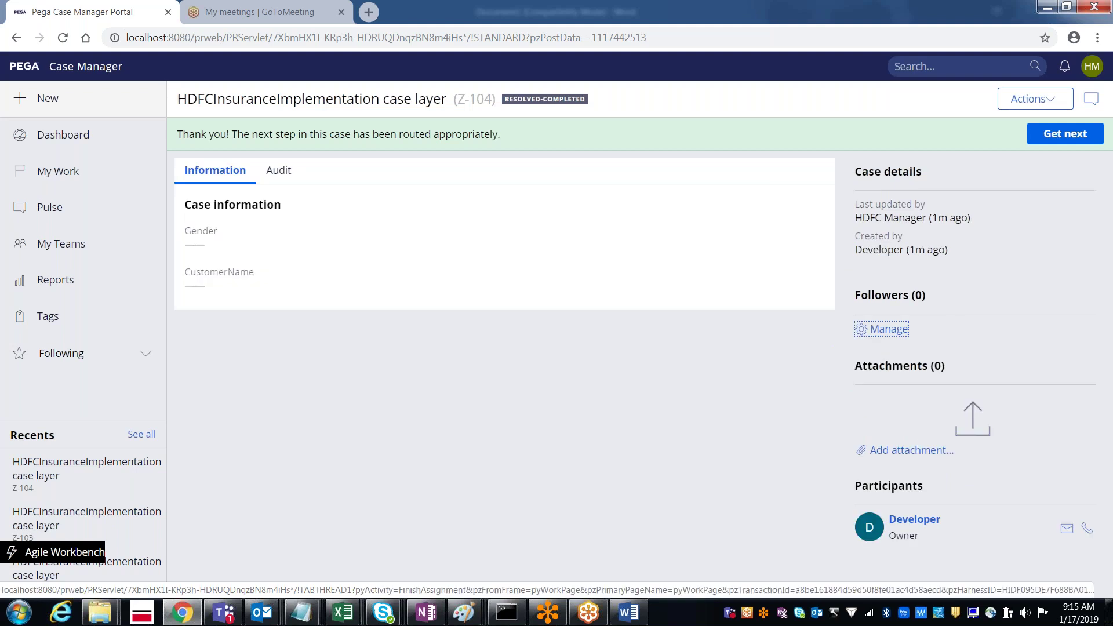
double_click(420, 135)
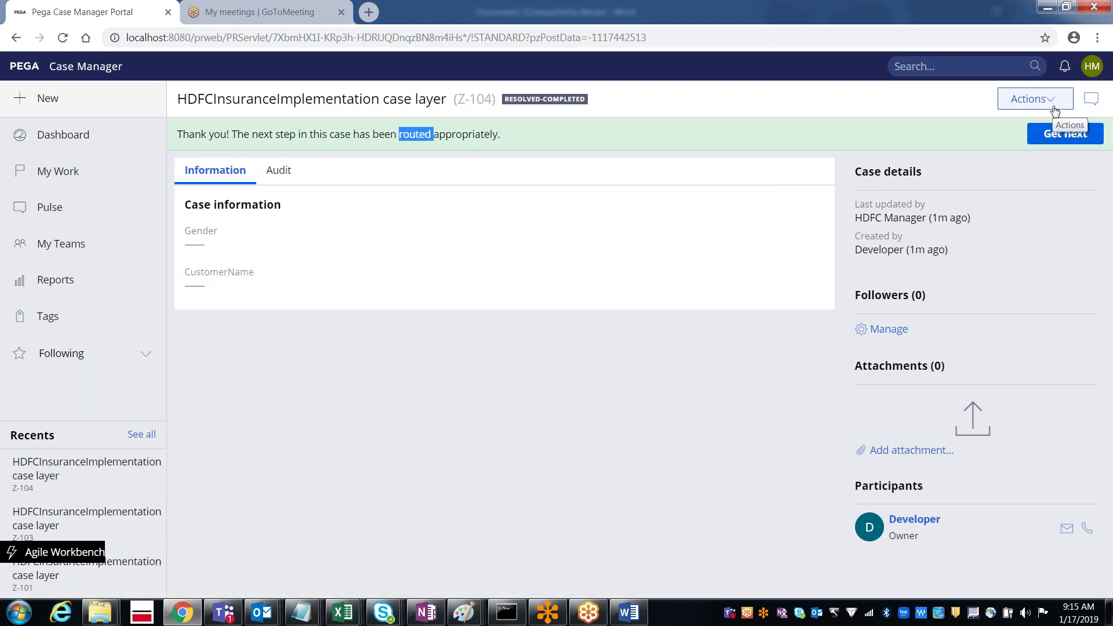
click(1093, 69)
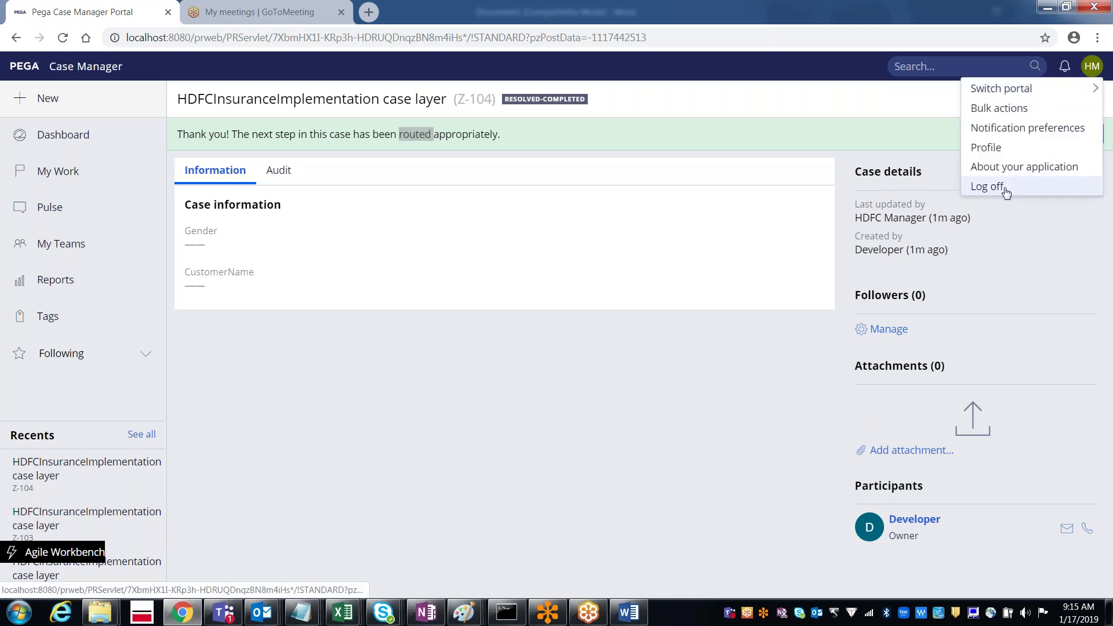
click(986, 187)
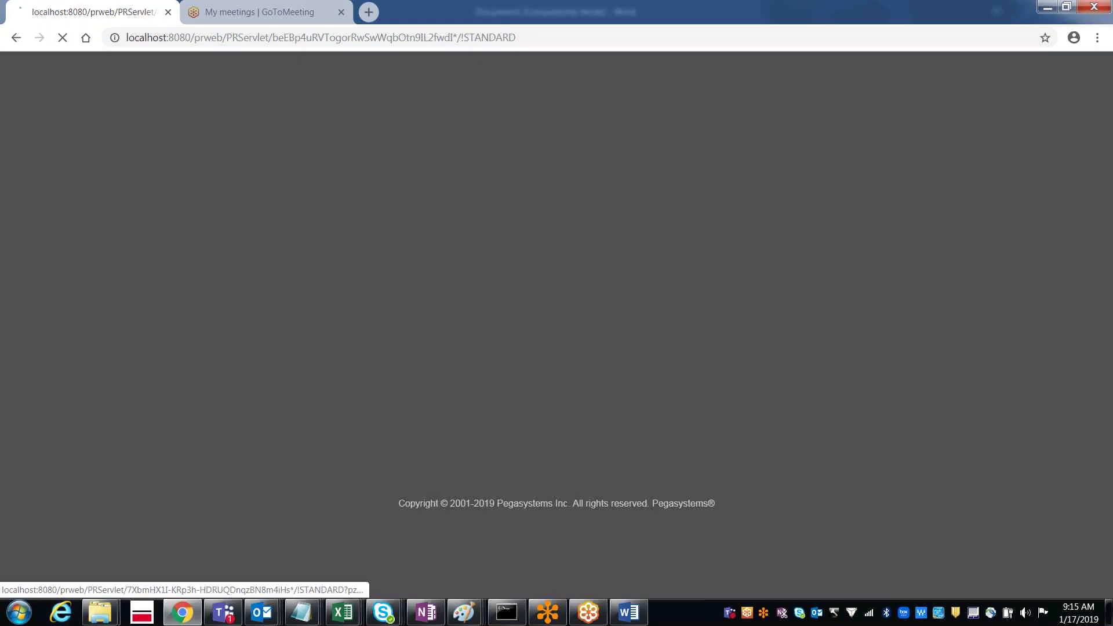
Step: Sign back in with the password and open My Worklist from the main navigation menu
text(rules)
key(Return)
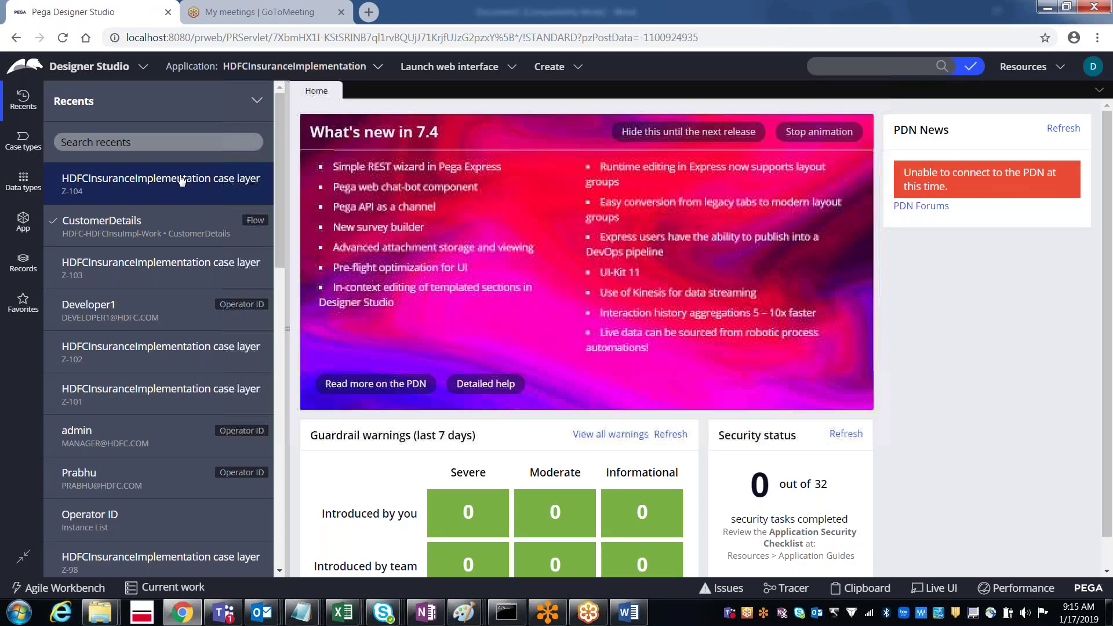
click(115, 76)
mouse_move(112, 141)
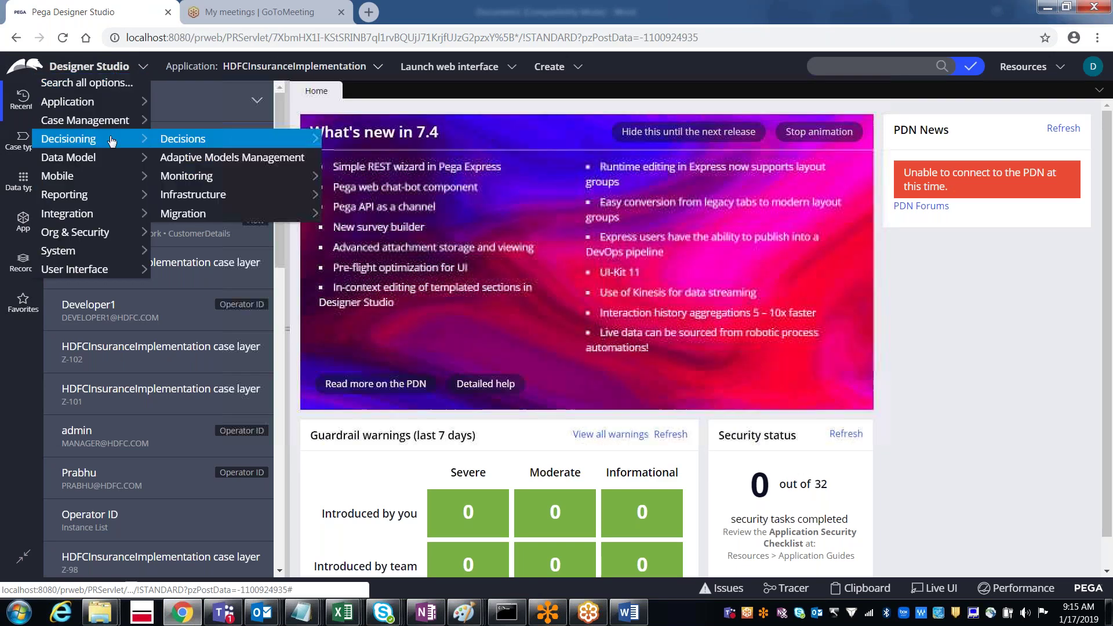
mouse_move(135, 124)
mouse_move(192, 213)
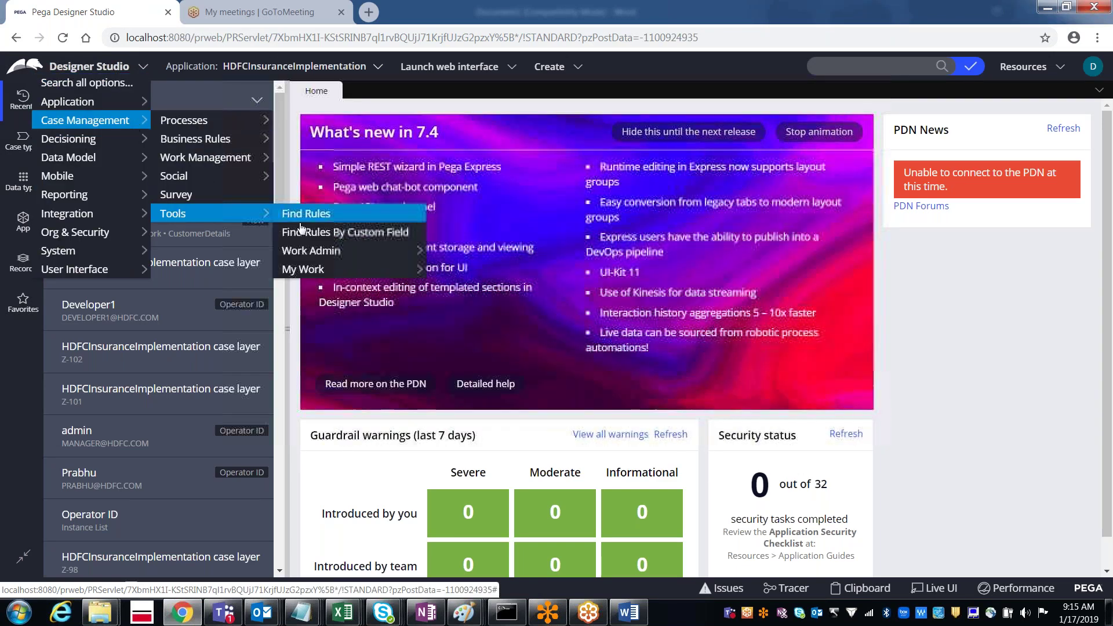
mouse_move(313, 269)
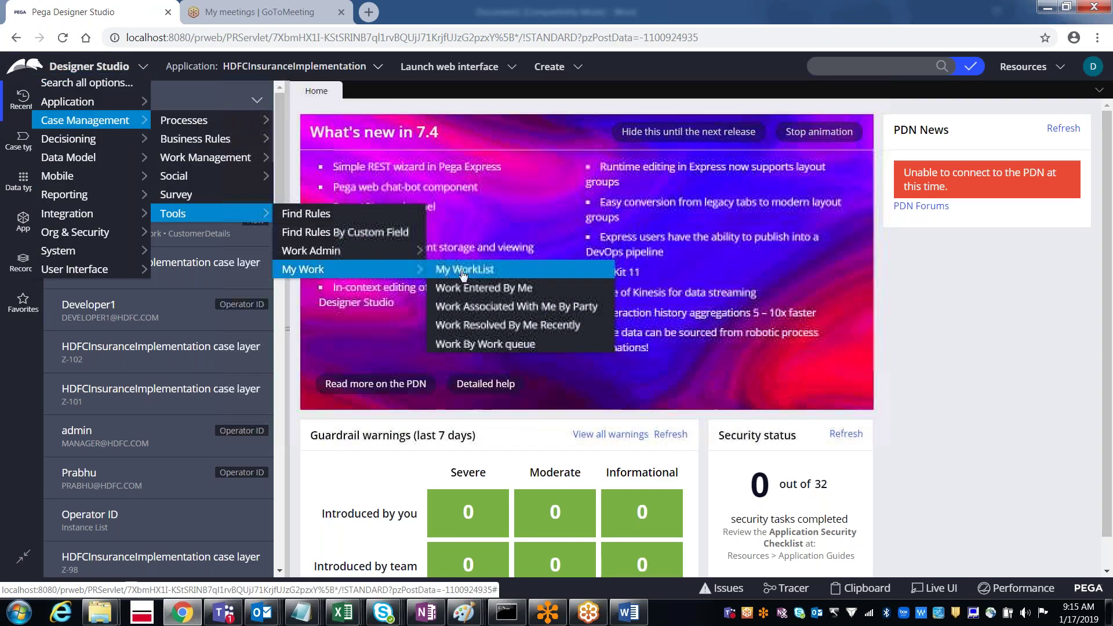
click(444, 272)
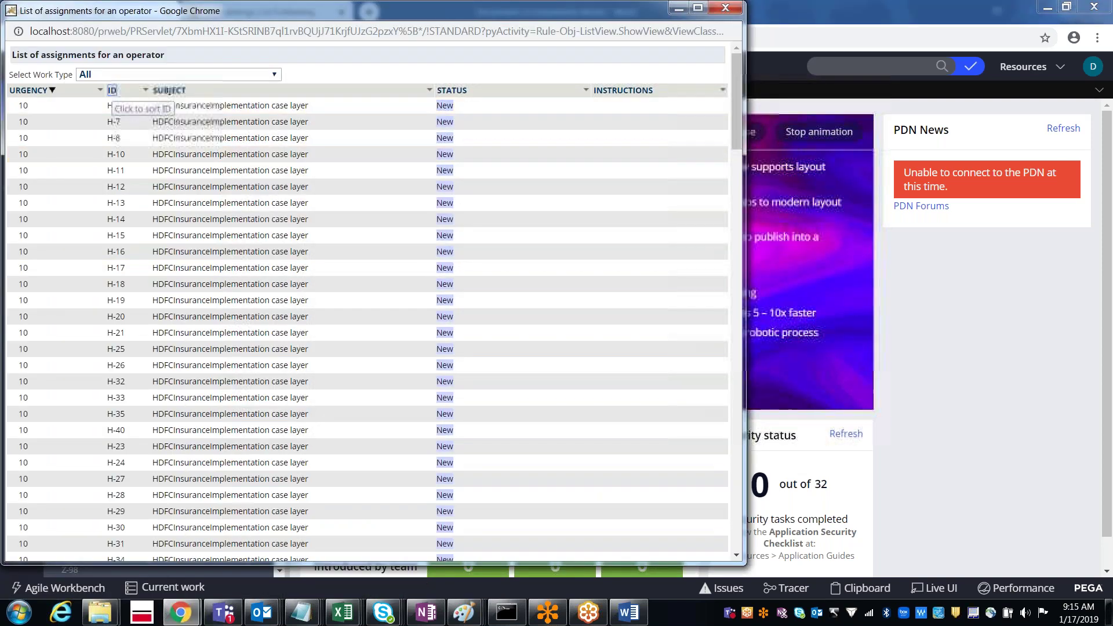
Step: Sort the worklist by ID descending and return to the main Designer Studio window
click(113, 91)
click(113, 91)
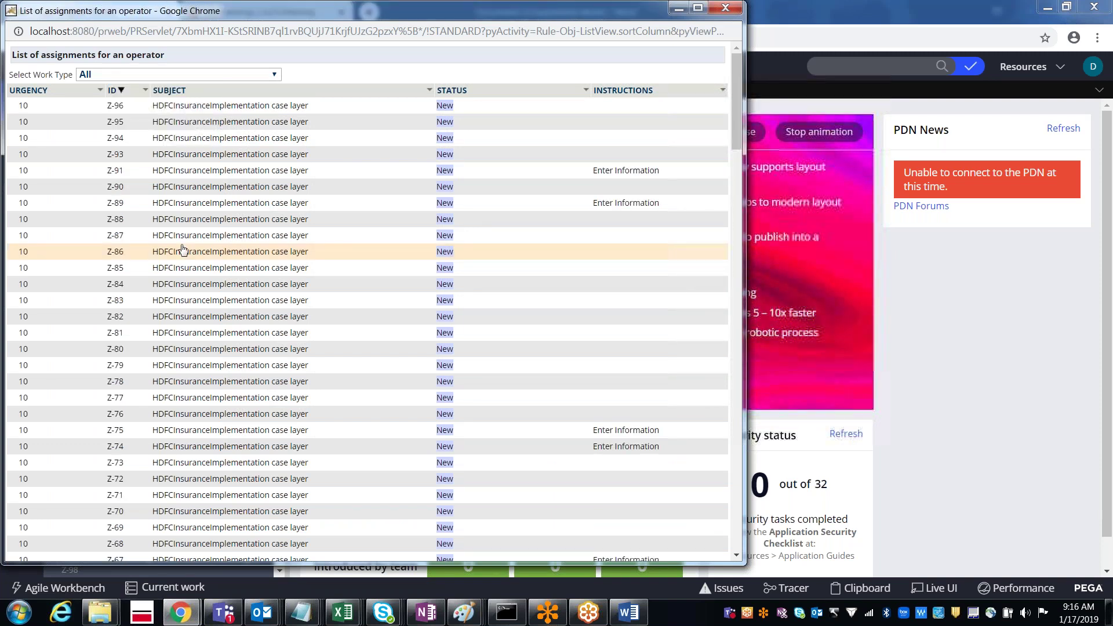
click(976, 301)
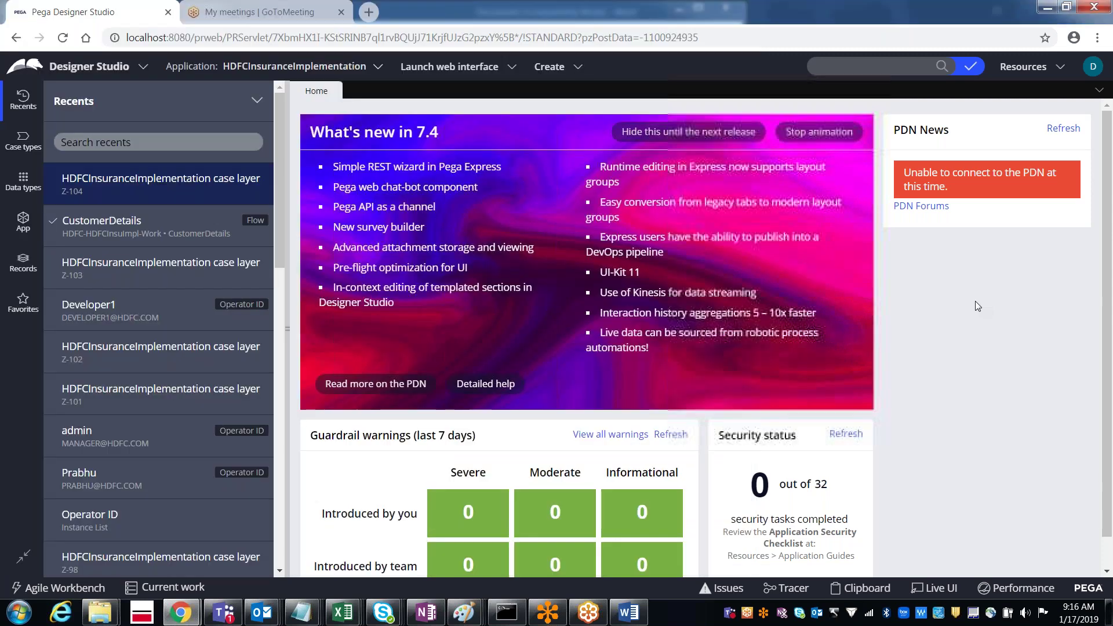
Step: Search Designer Studio for case z-104
click(829, 73)
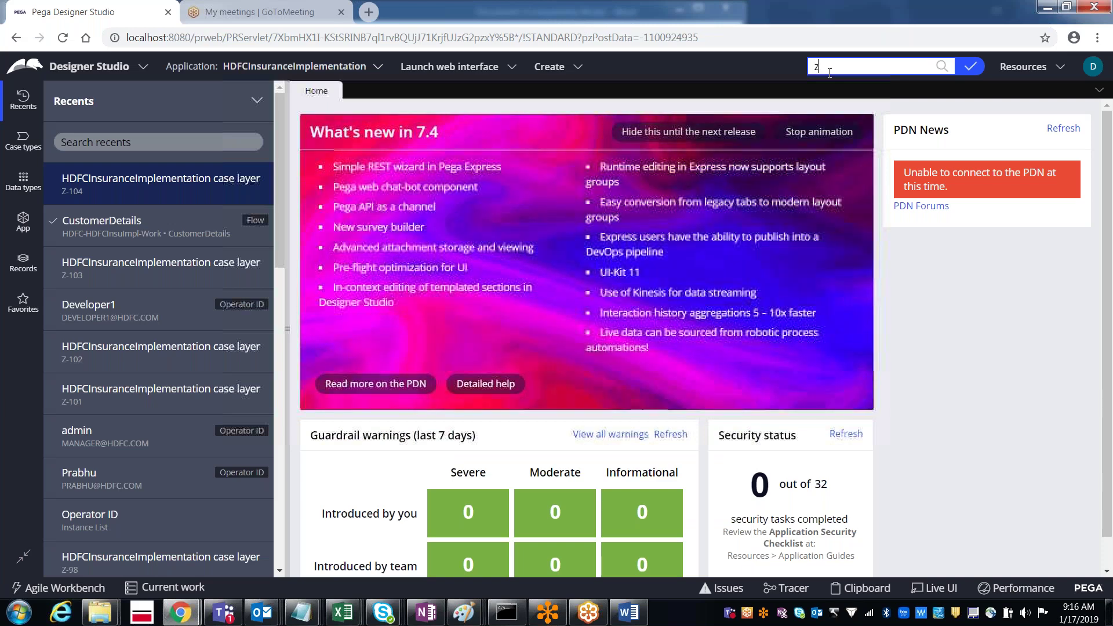
text(z-104)
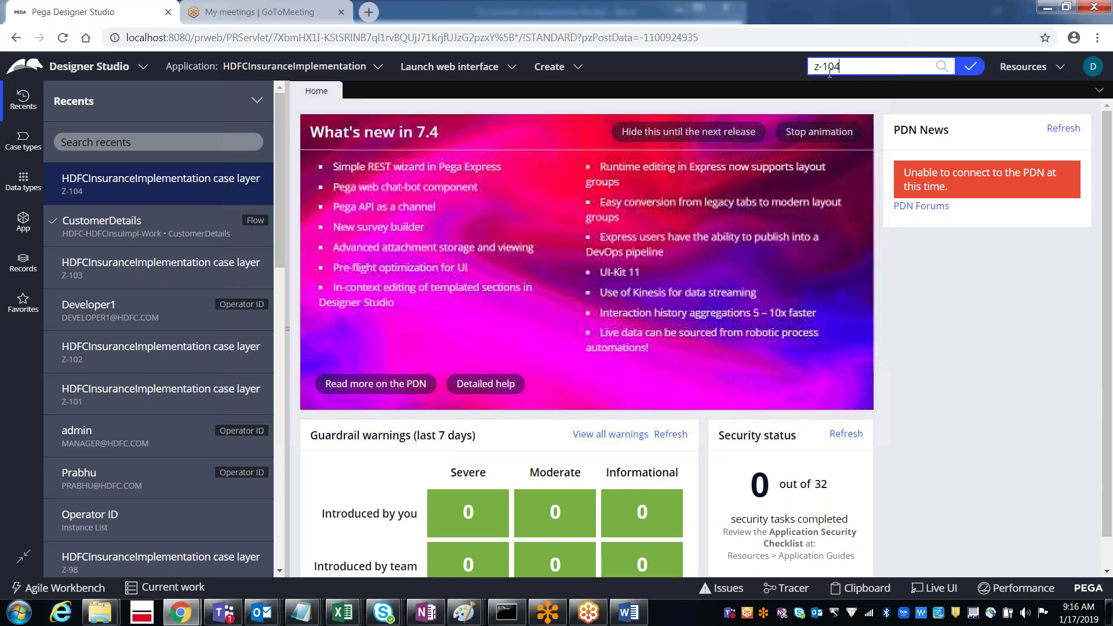
key(Return)
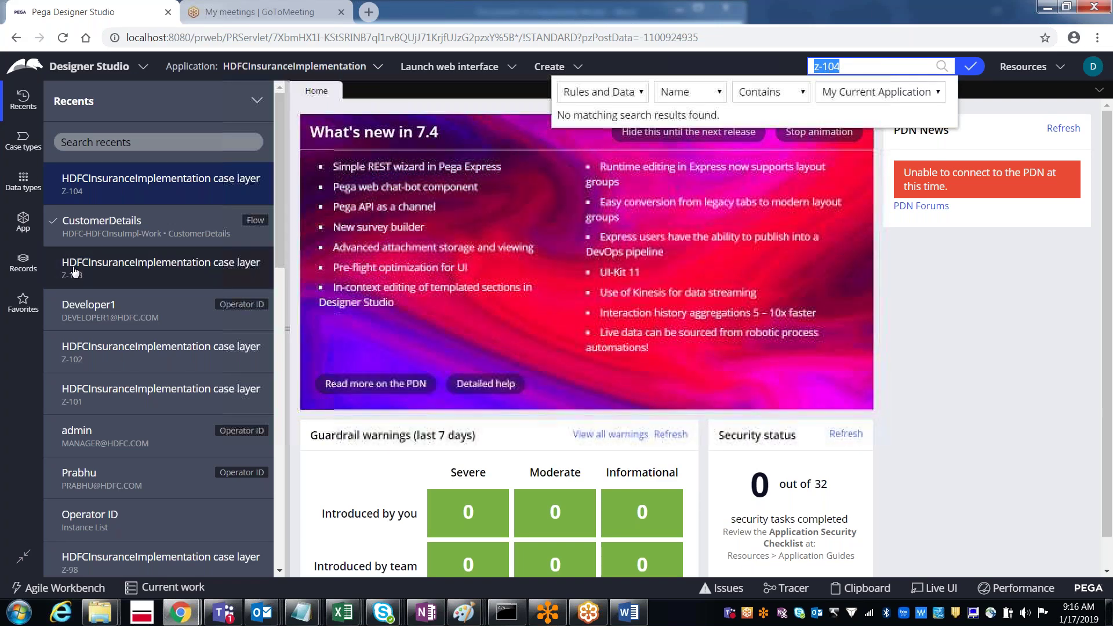
Step: In App Explorer, list the instances of the HDFC-HDFCInsuImpl-Work class
click(23, 223)
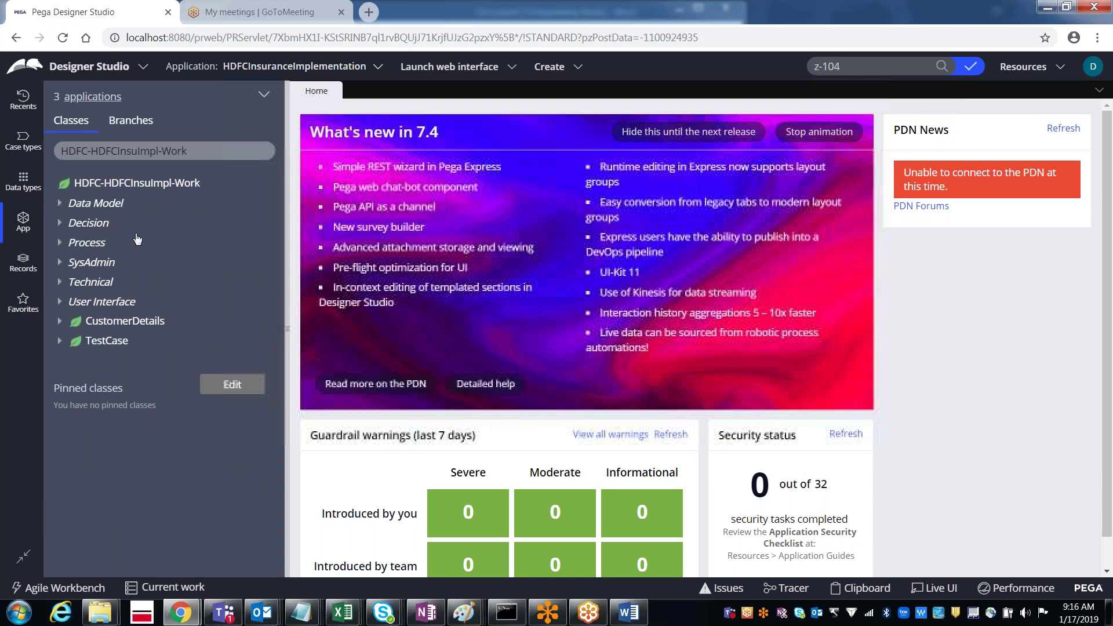
right_click(141, 189)
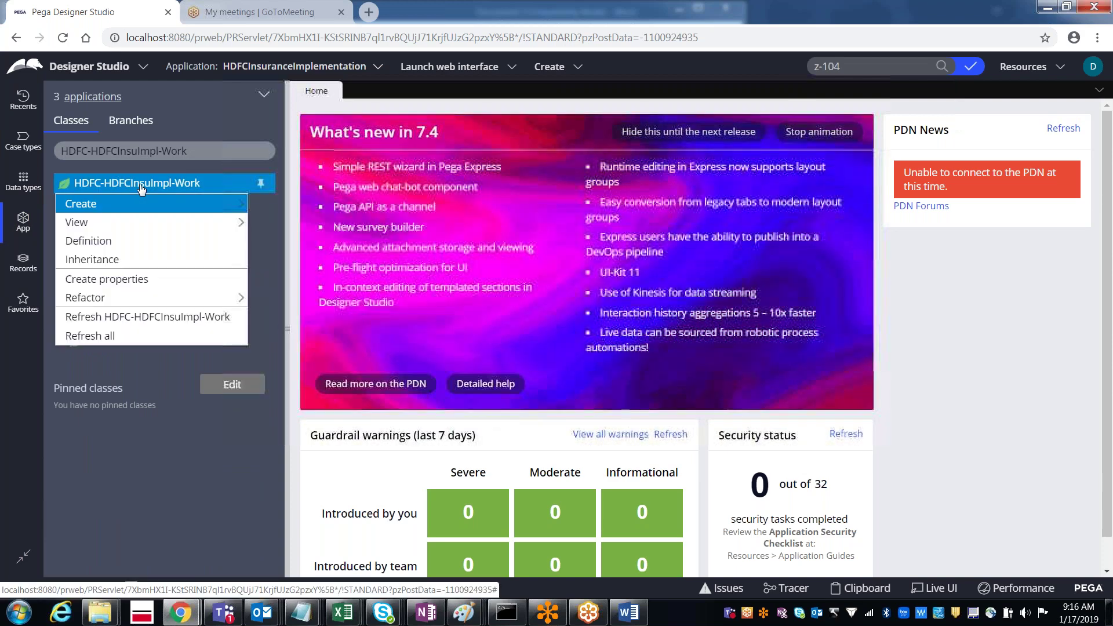
mouse_move(136, 225)
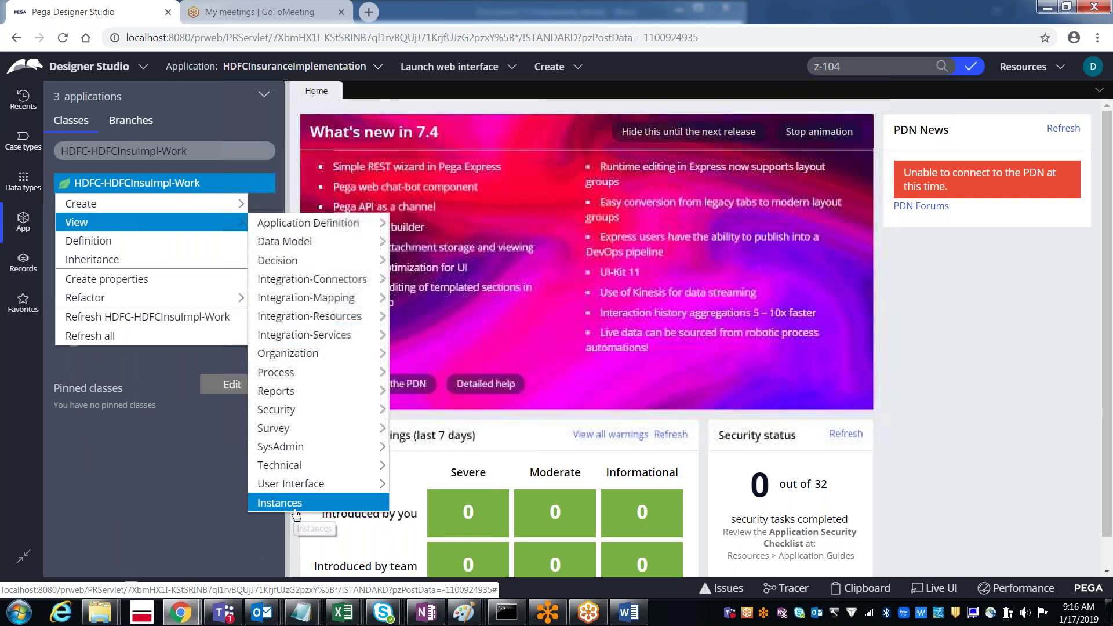
click(277, 502)
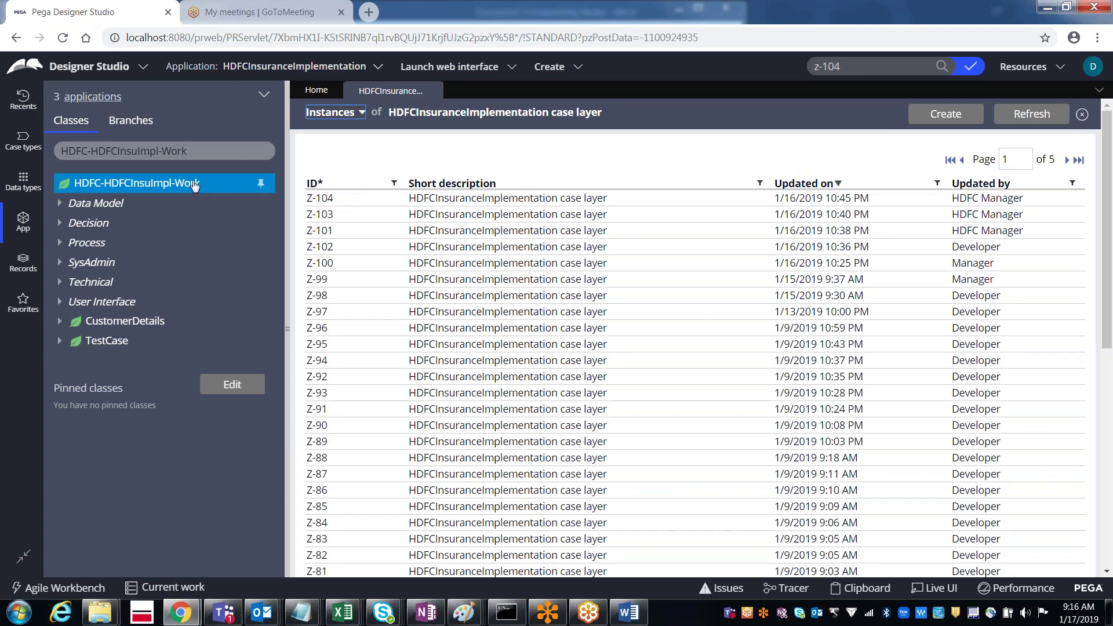
Step: Reload the HDFC-HDFCInsuImpl-Work instances list, then review and close case Z-104
right_click(167, 190)
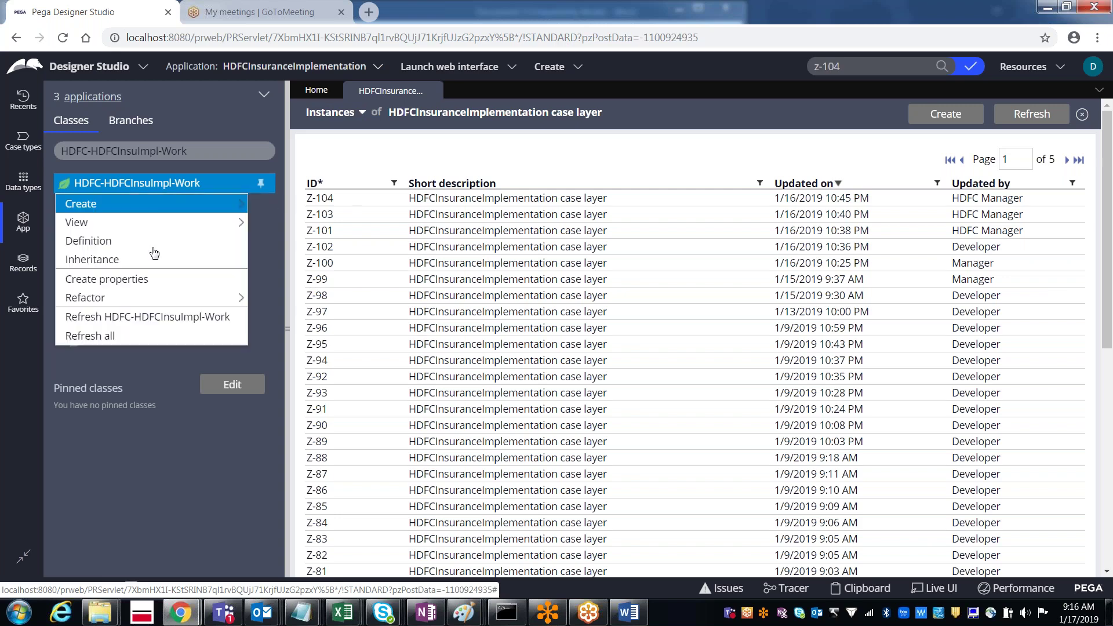
mouse_move(142, 227)
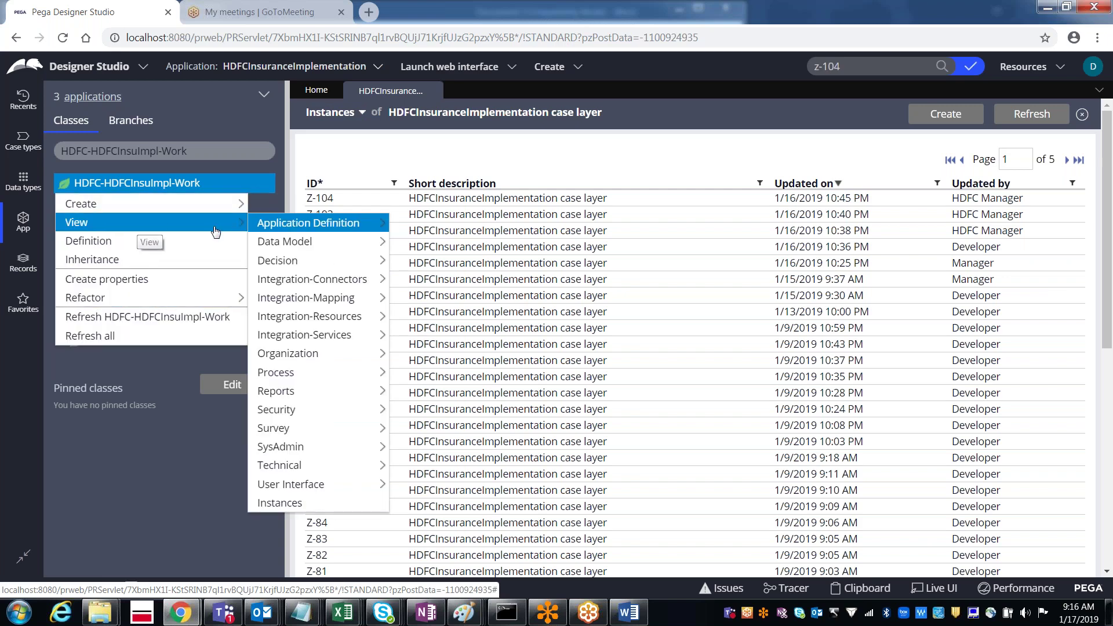
mouse_move(299, 462)
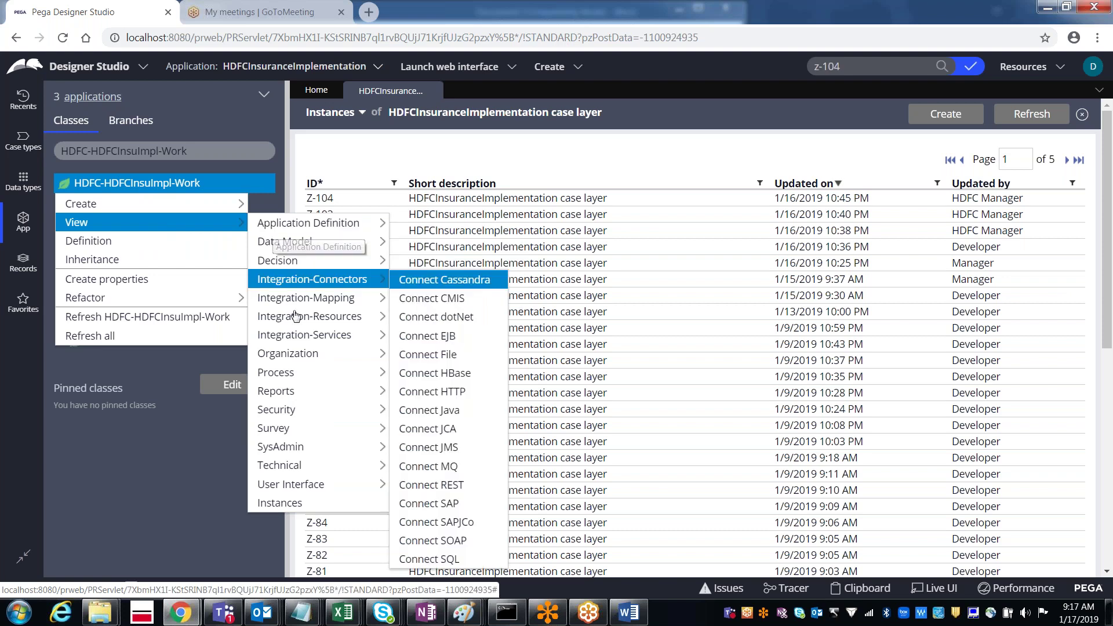
click(288, 509)
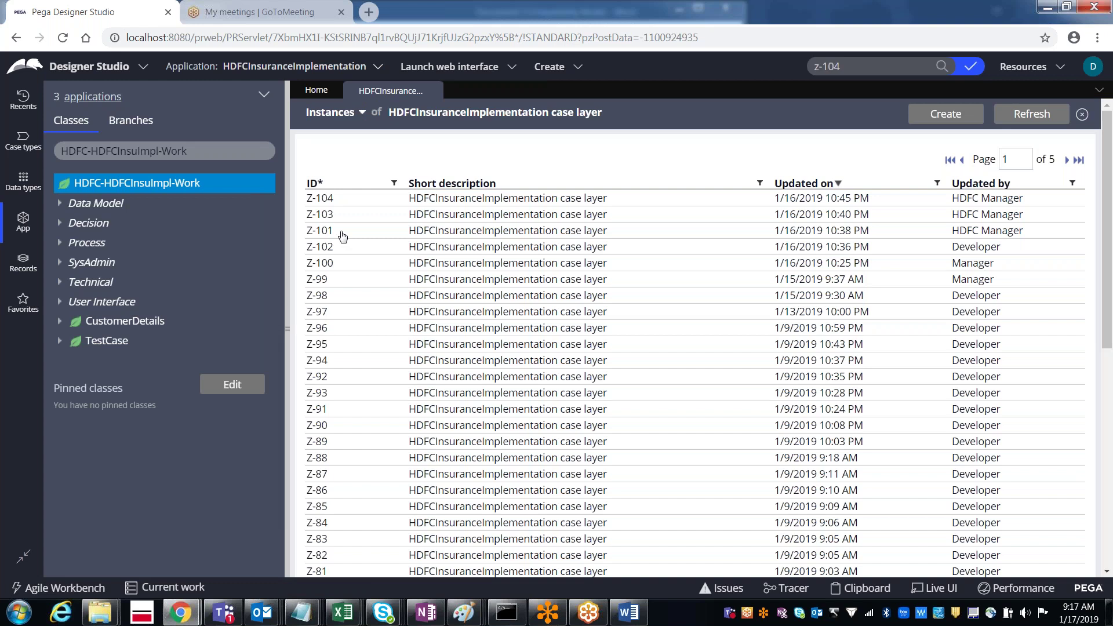
click(323, 199)
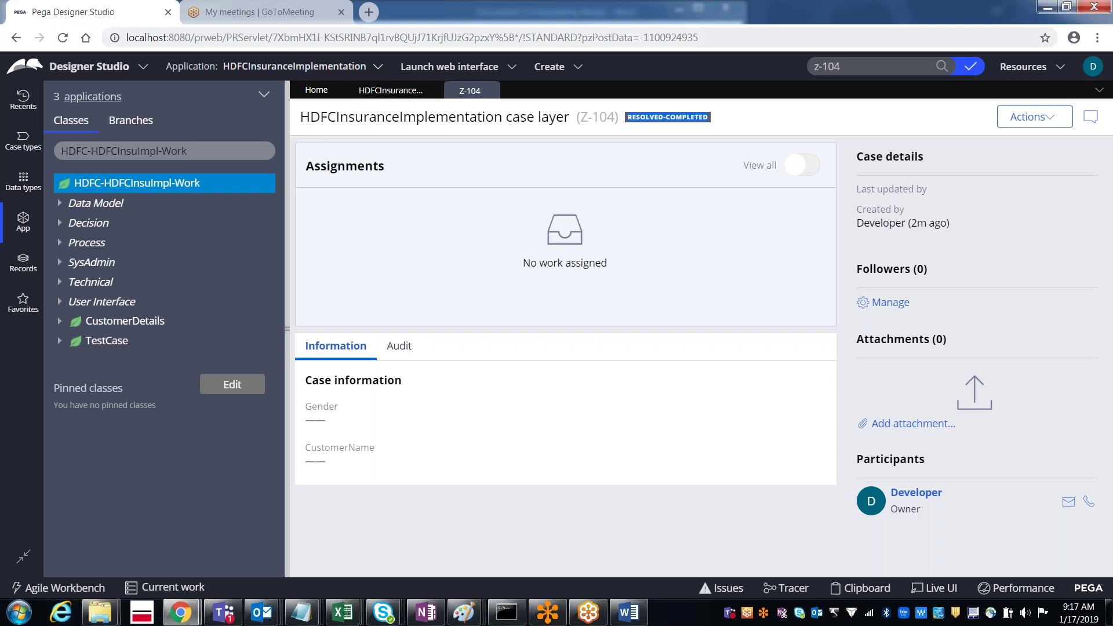
click(493, 91)
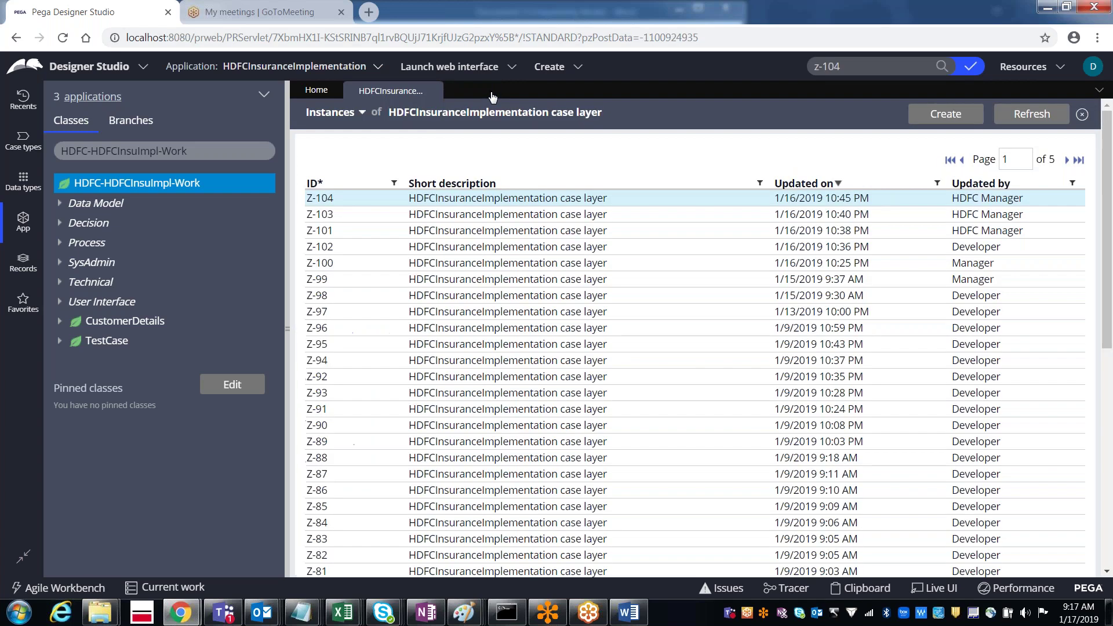
Step: Open case Z-103 from the instances list and zoom the browser page out
click(200, 152)
click(456, 217)
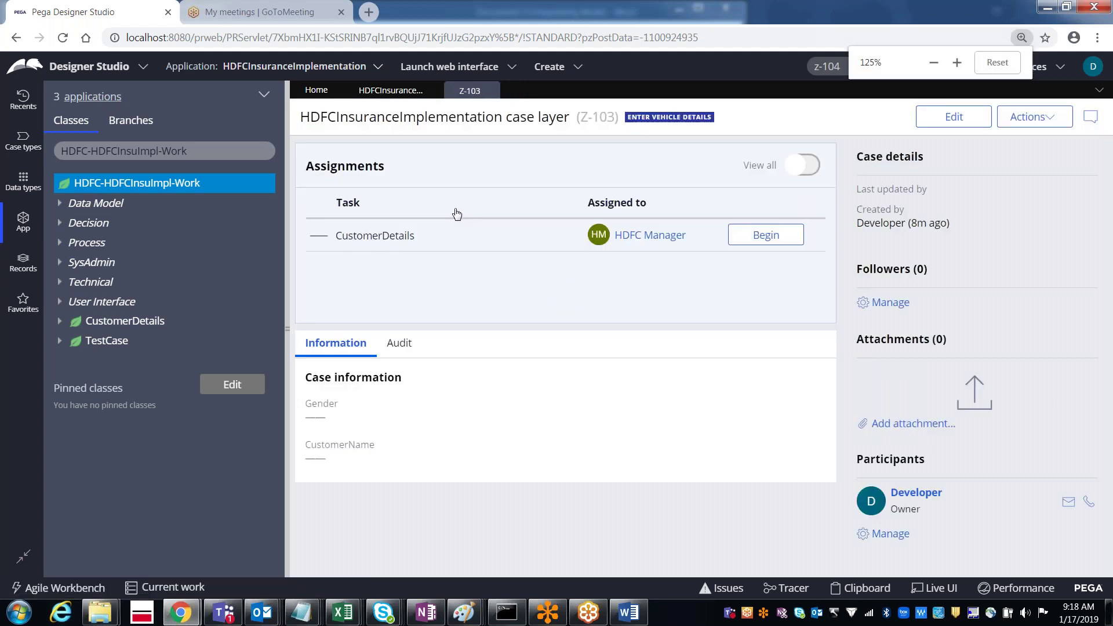
key(ctrl+minus)
key(ctrl+minus)
key(ctrl+minus)
key(ctrl+minus)
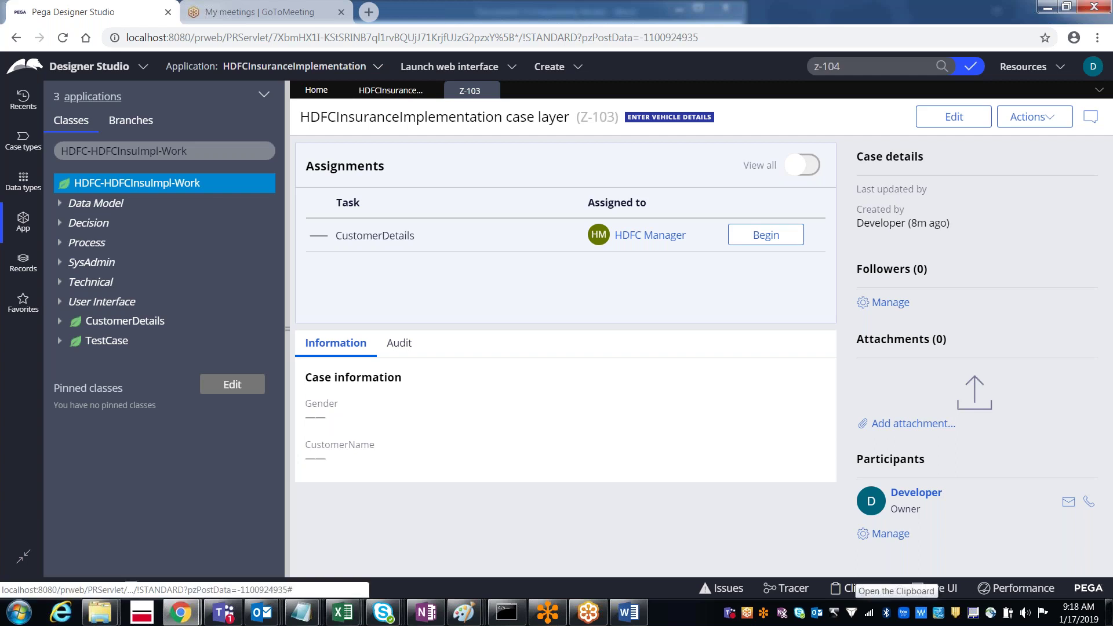
Step: Open the Clipboard viewer full screen on Z-103's pyWorkPage
click(856, 595)
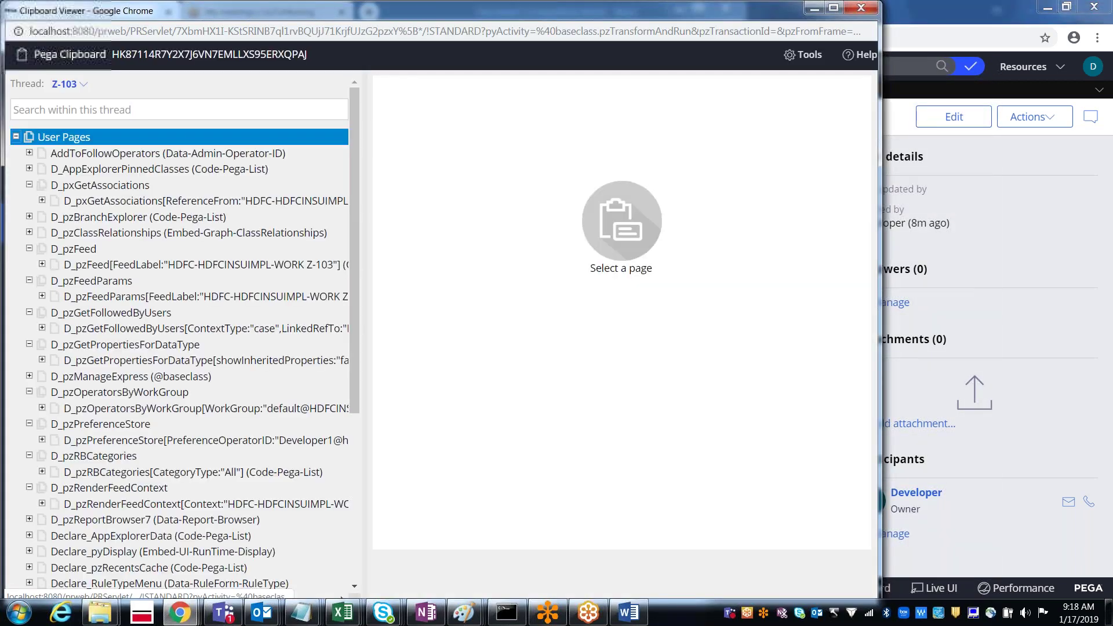
key(super+Up)
scroll(357, 273, down, 5)
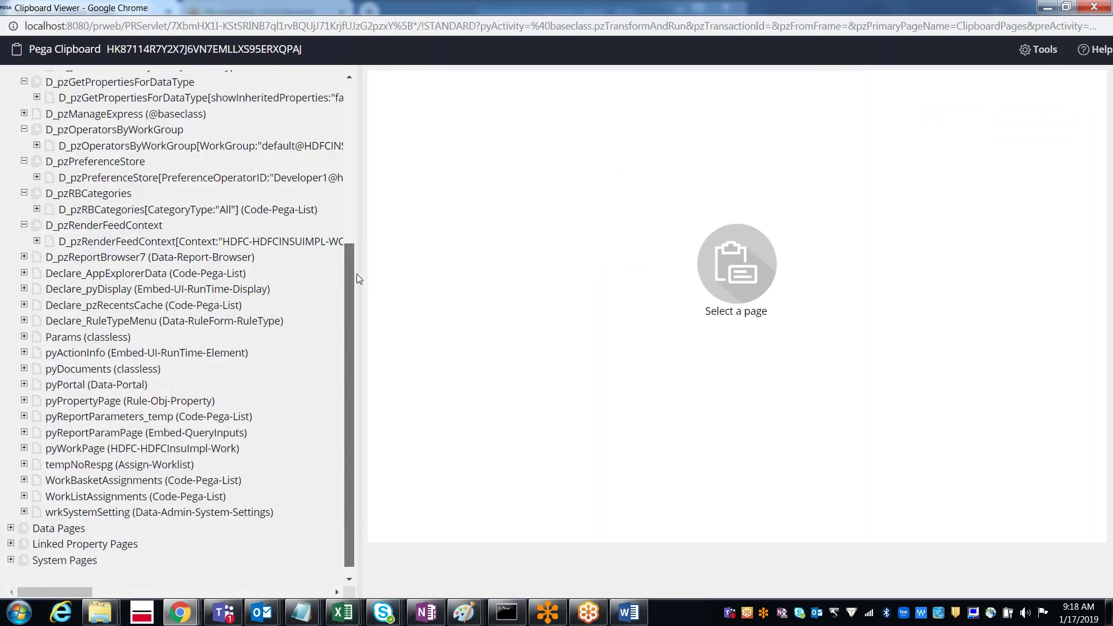
scroll(357, 273, down, 1)
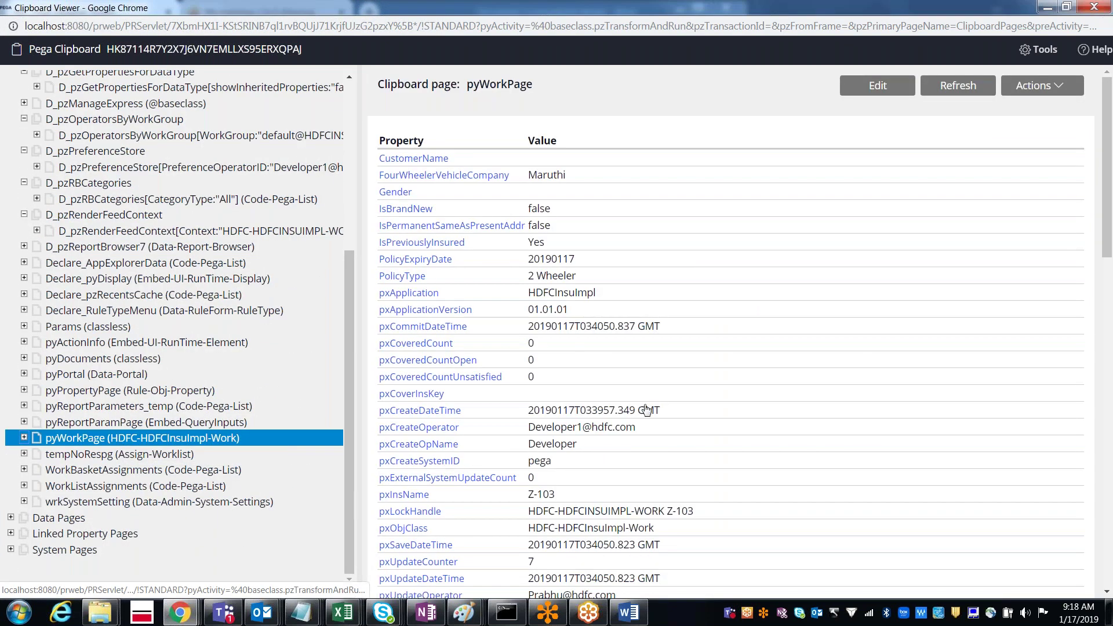
Step: Search the page for assignment properties and highlight the pxUpdateOperator name
key(ctrl+f)
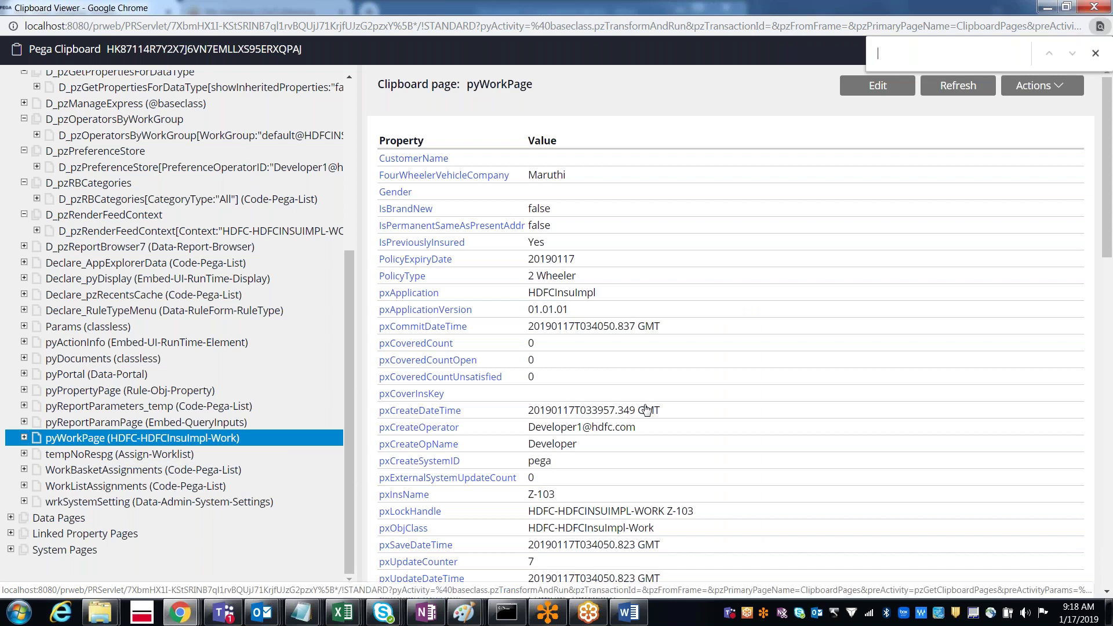
text(assign)
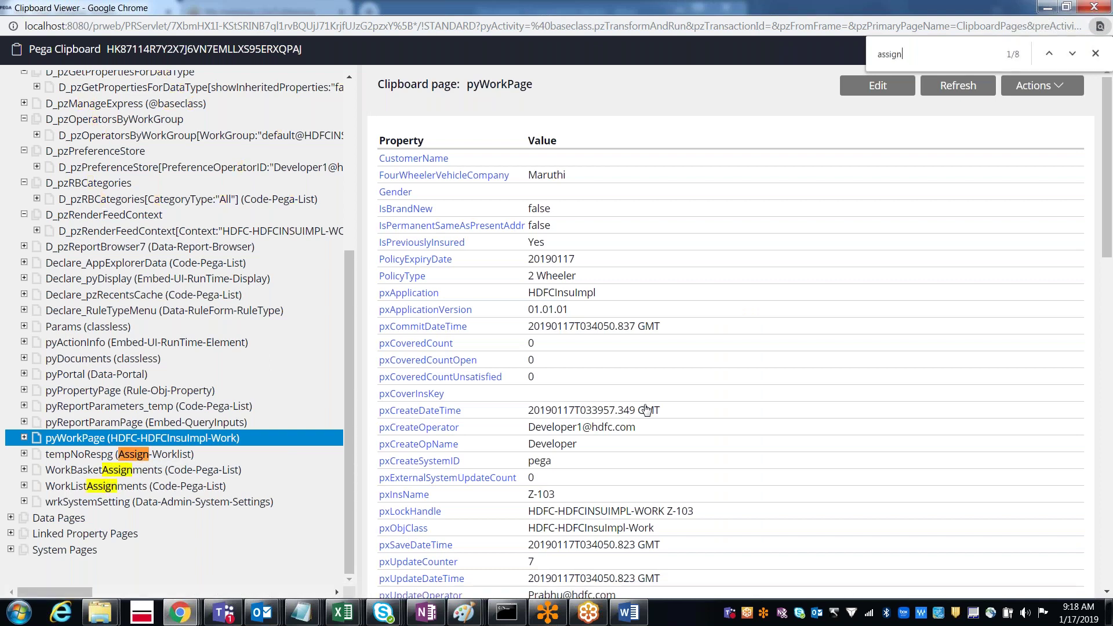
key(BackSpace)
key(BackSpace)
key(BackSpace)
key(BackSpace)
key(BackSpace)
key(BackSpace)
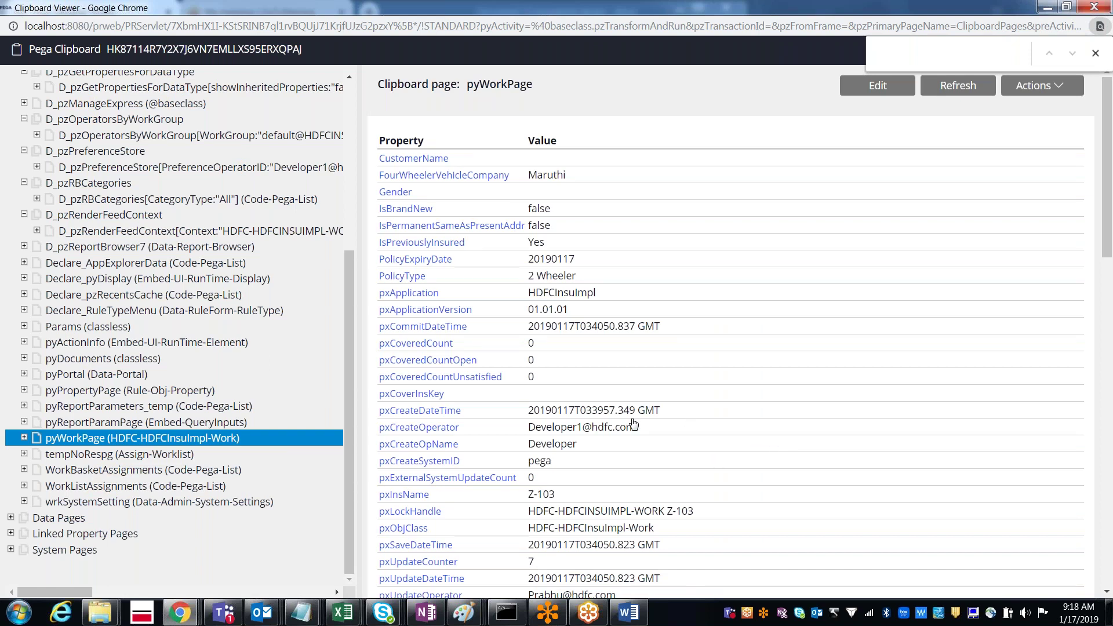
drag(643, 434, 531, 432)
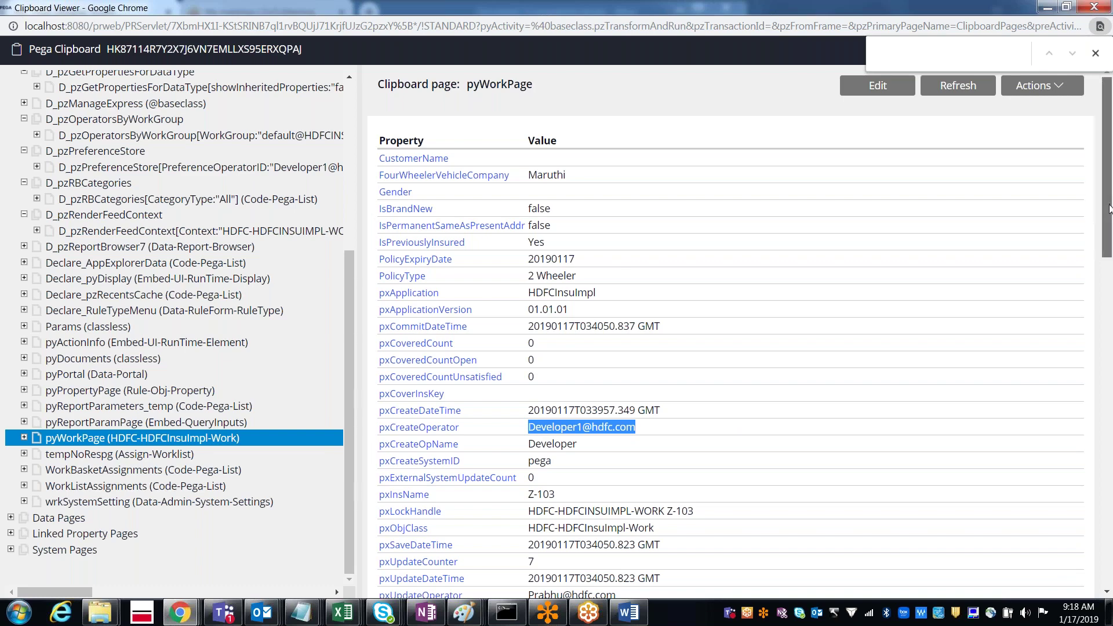
drag(1109, 208, 1109, 262)
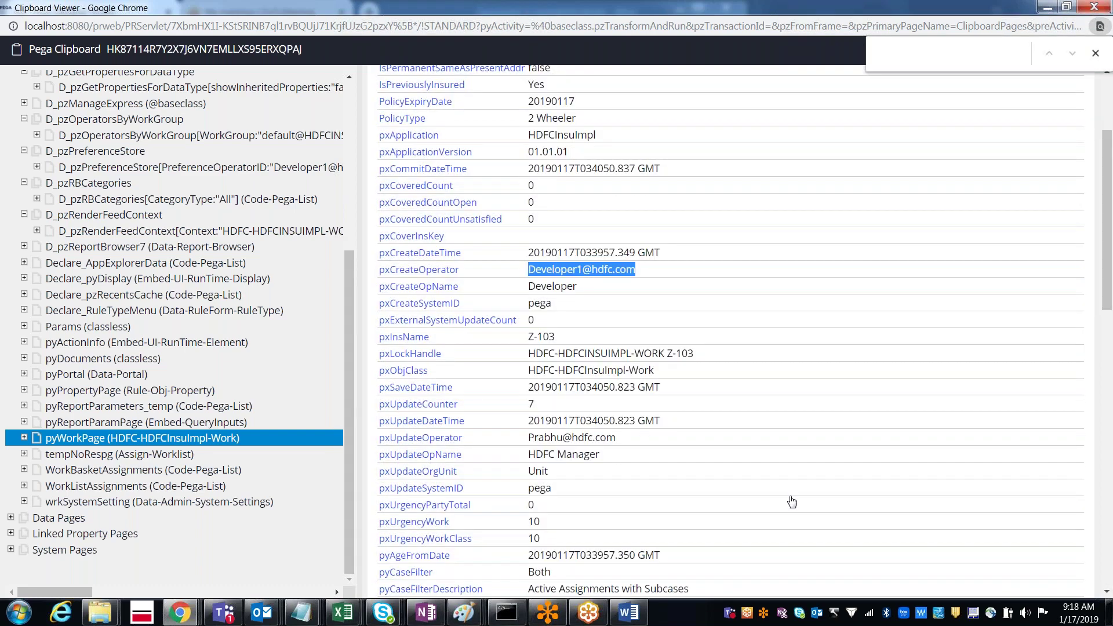
double_click(550, 438)
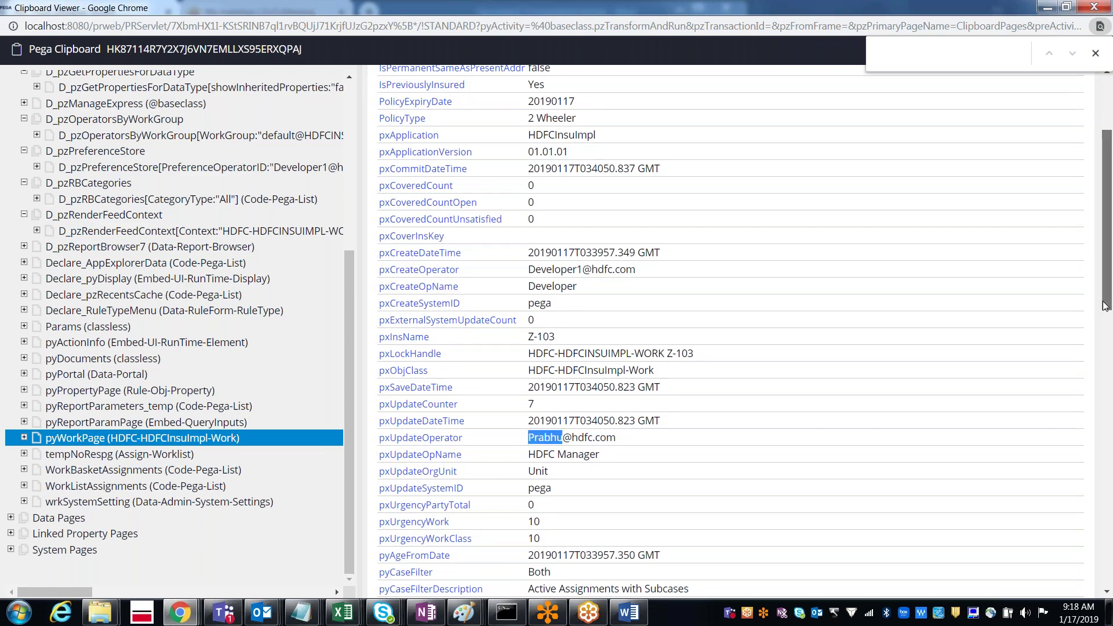
drag(1105, 306, 1097, 520)
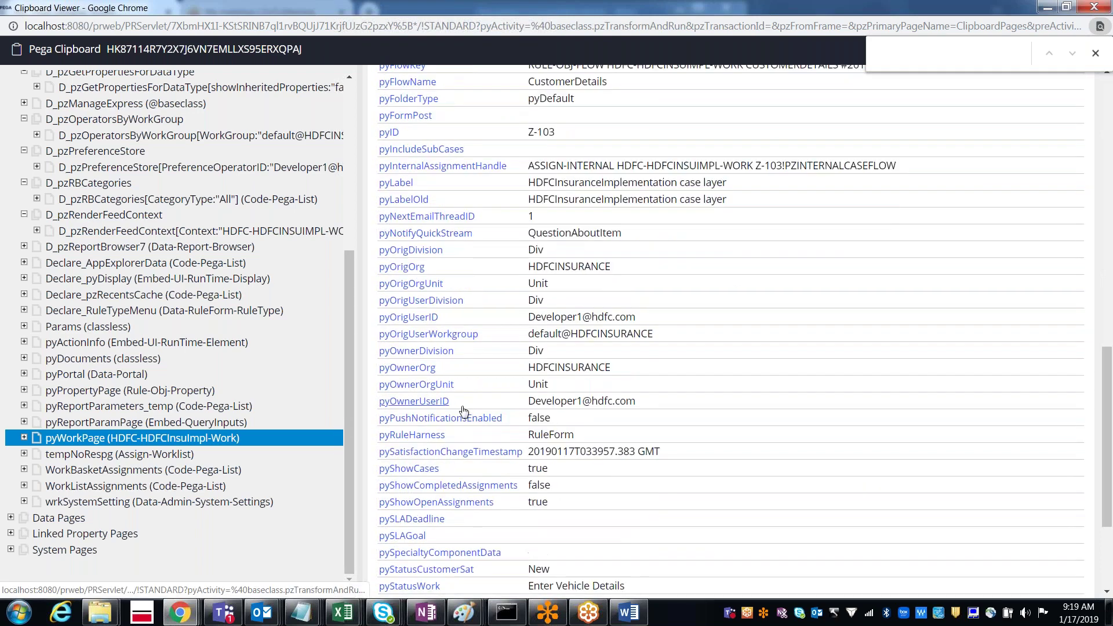
Step: Highlight the pyOwnerUserID value and expand pyWorkPage's embedded pages
double_click(551, 404)
triple_click(550, 404)
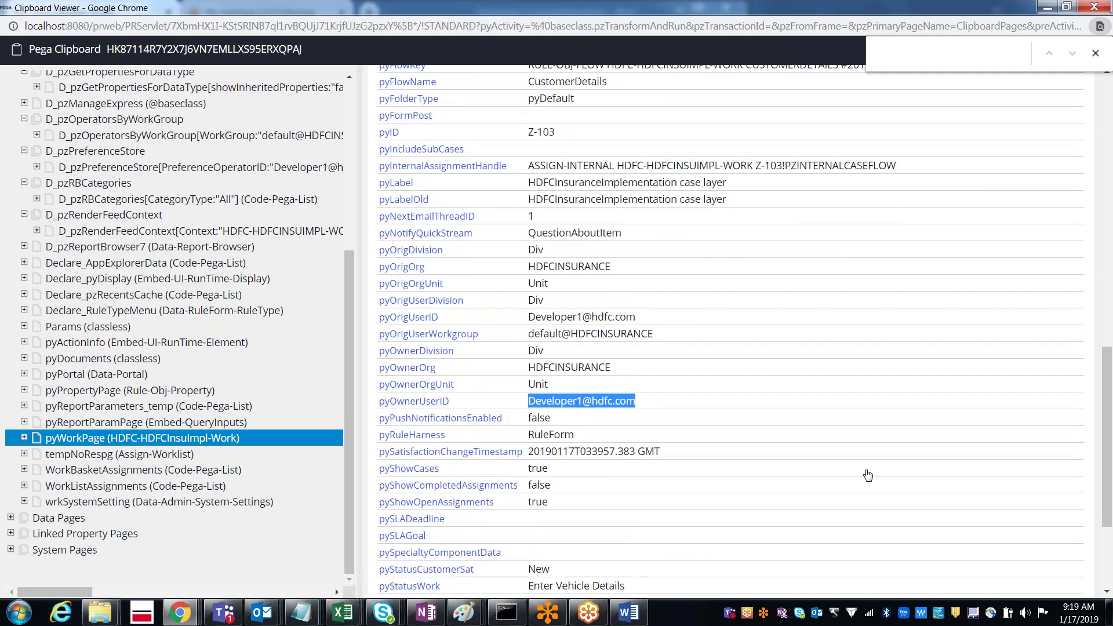
drag(1108, 377, 1107, 439)
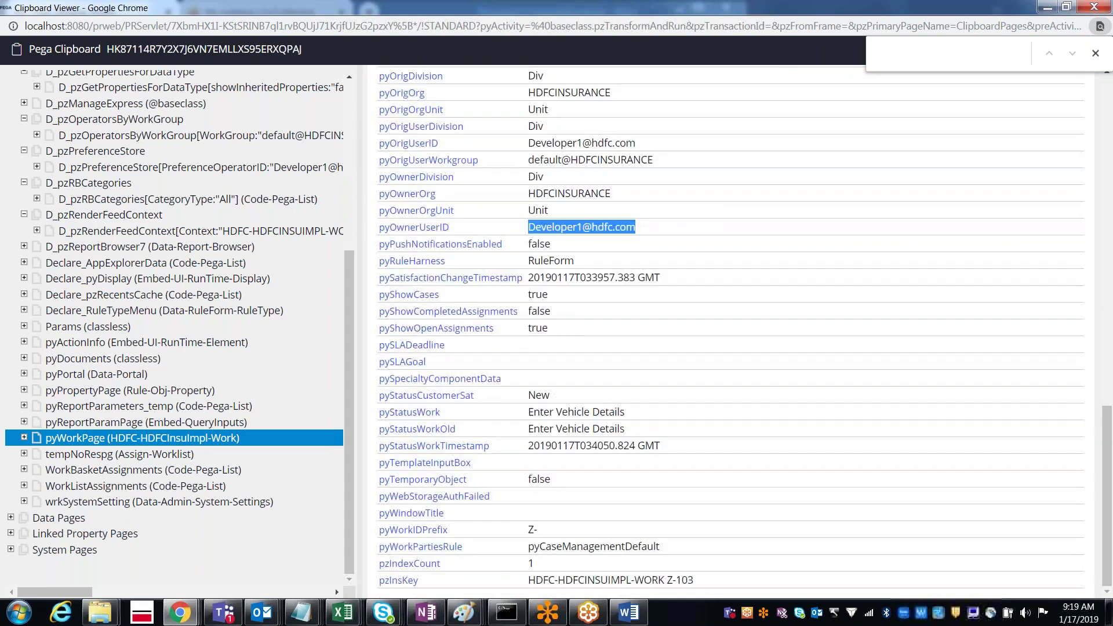
click(24, 438)
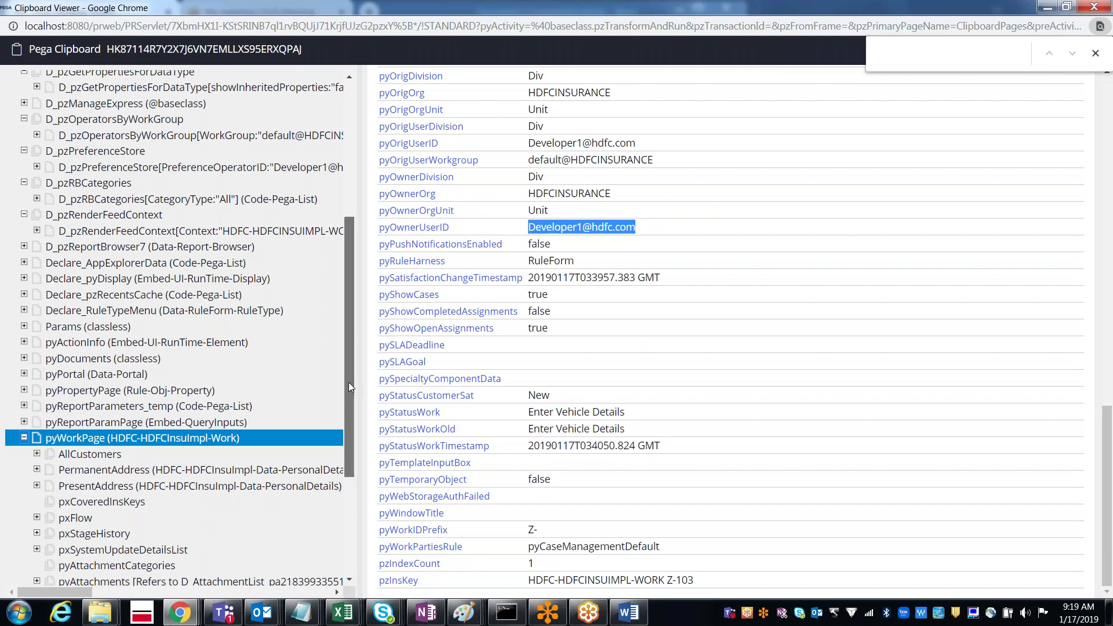
drag(349, 383, 349, 440)
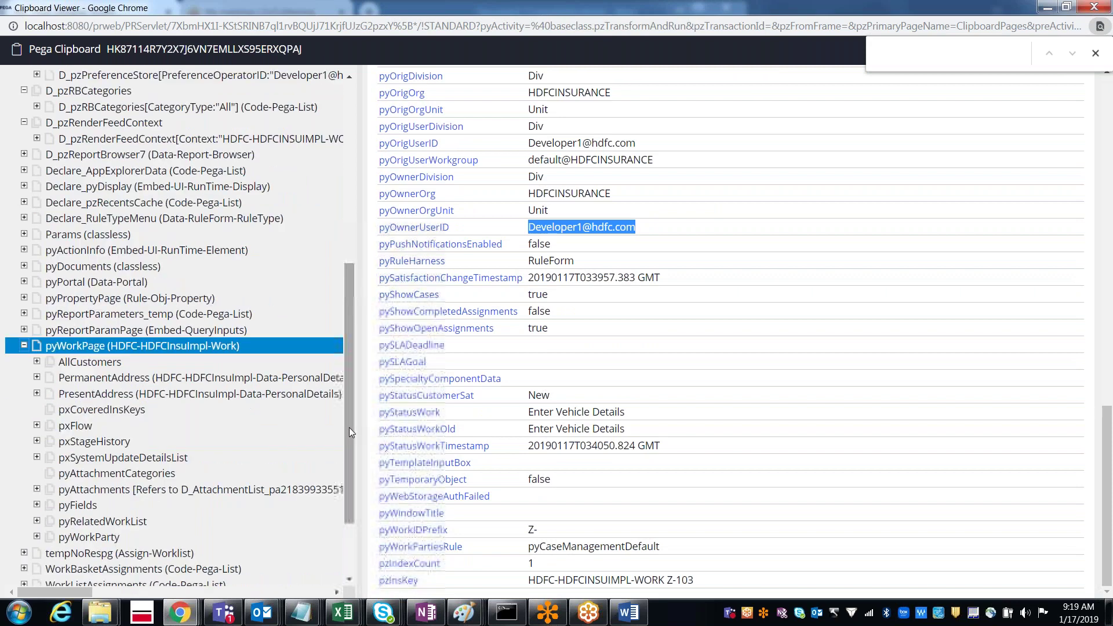
Step: Expand pxFlow, pxFlow(CustomerDetails) and pyFlowPath to list steps (1)–(6)
click(37, 427)
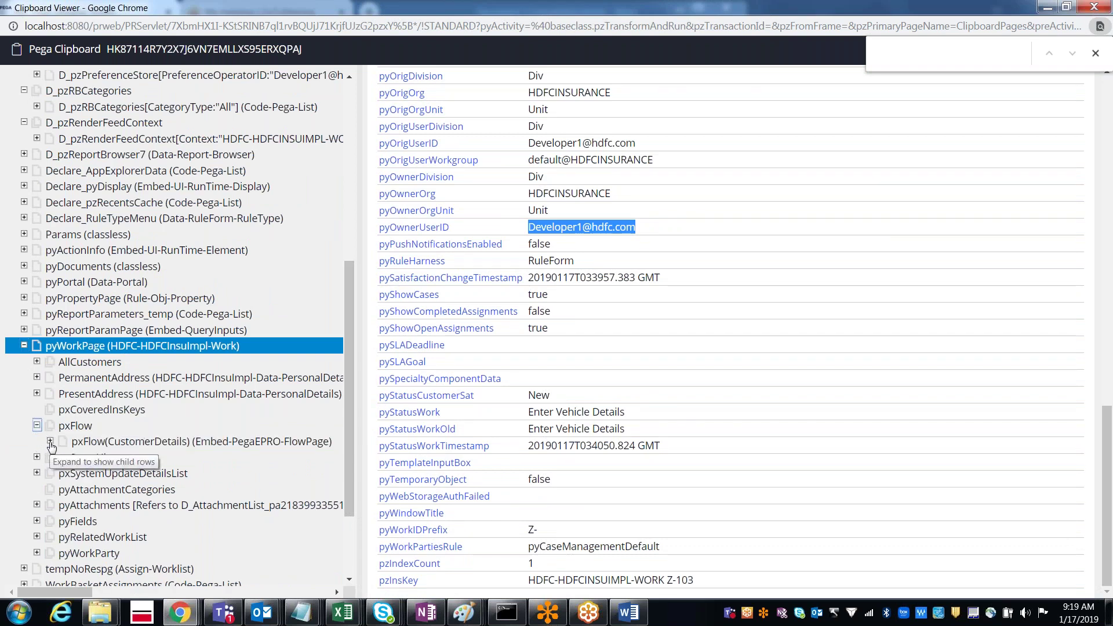
click(50, 443)
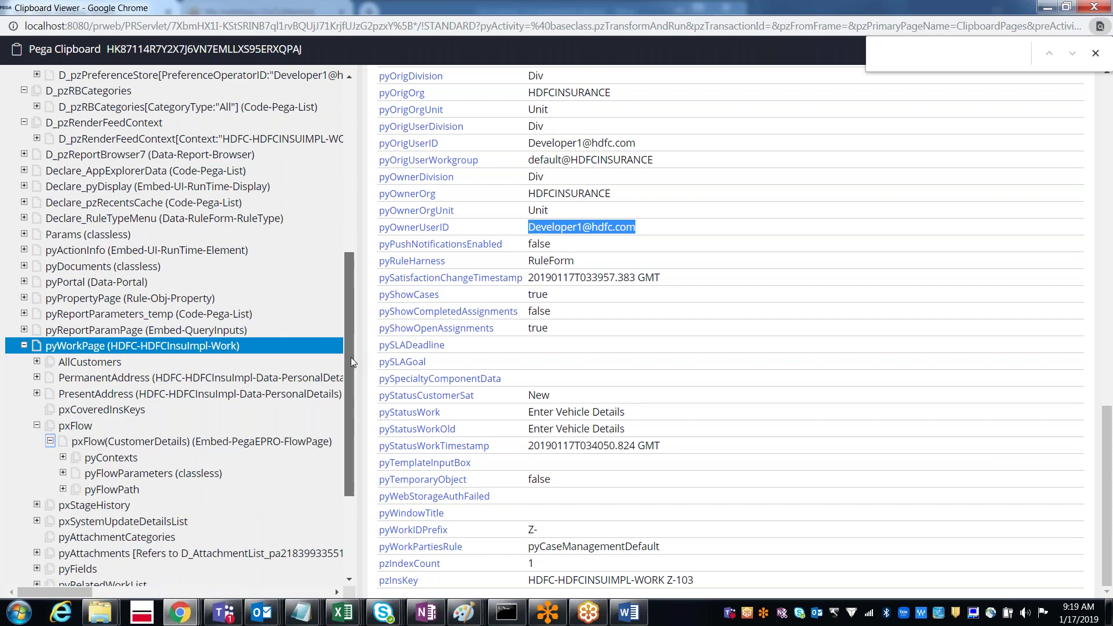
drag(351, 361, 352, 368)
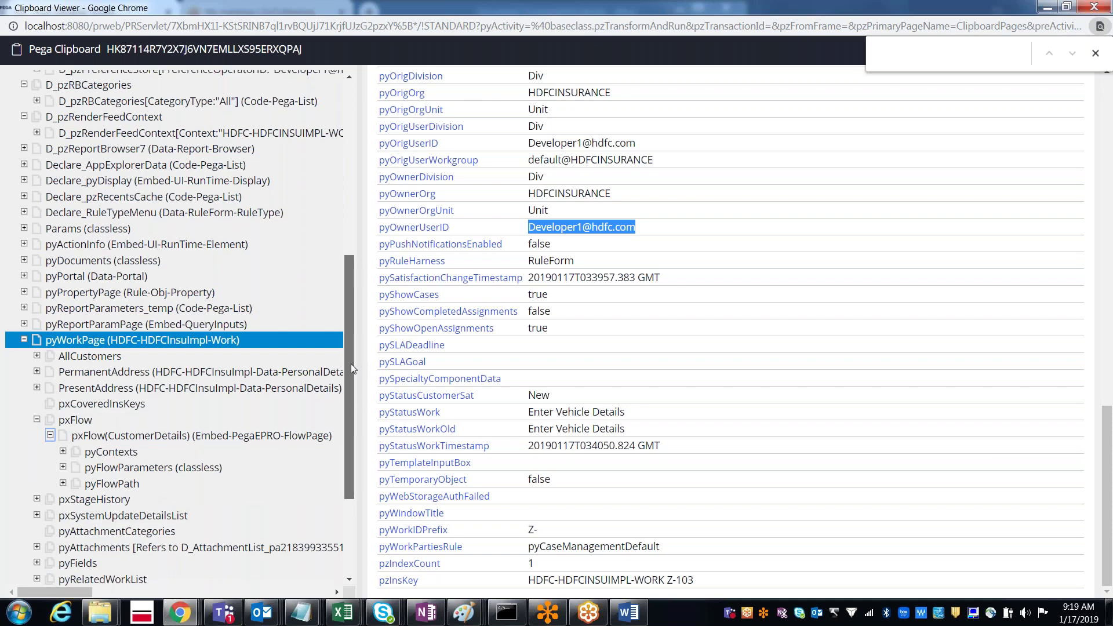
scroll(350, 363, down, 1)
click(62, 434)
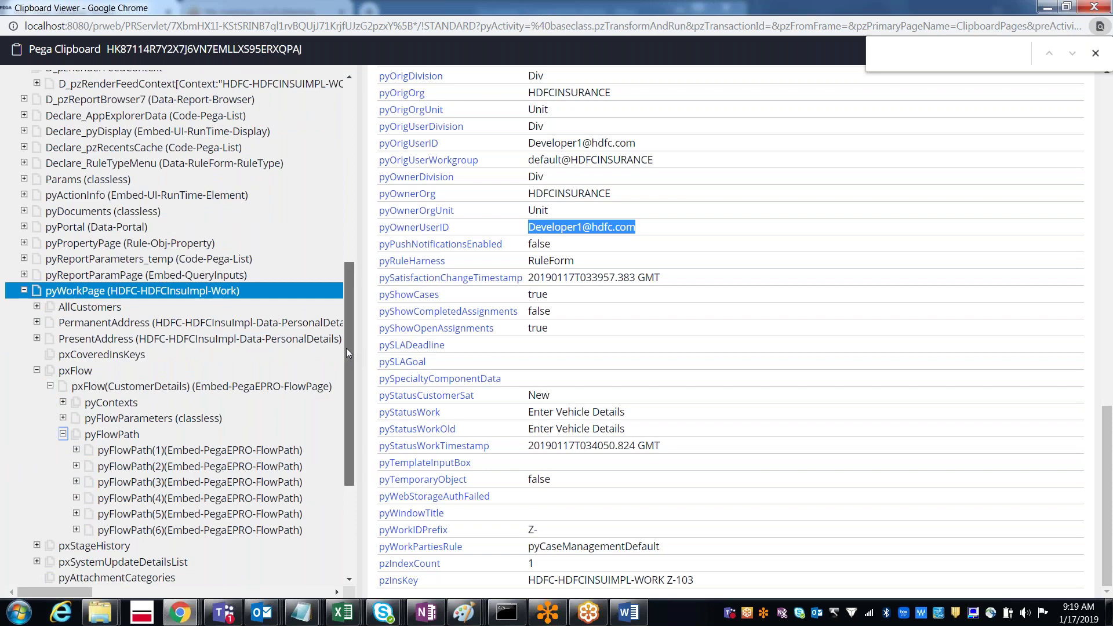
drag(346, 348, 346, 398)
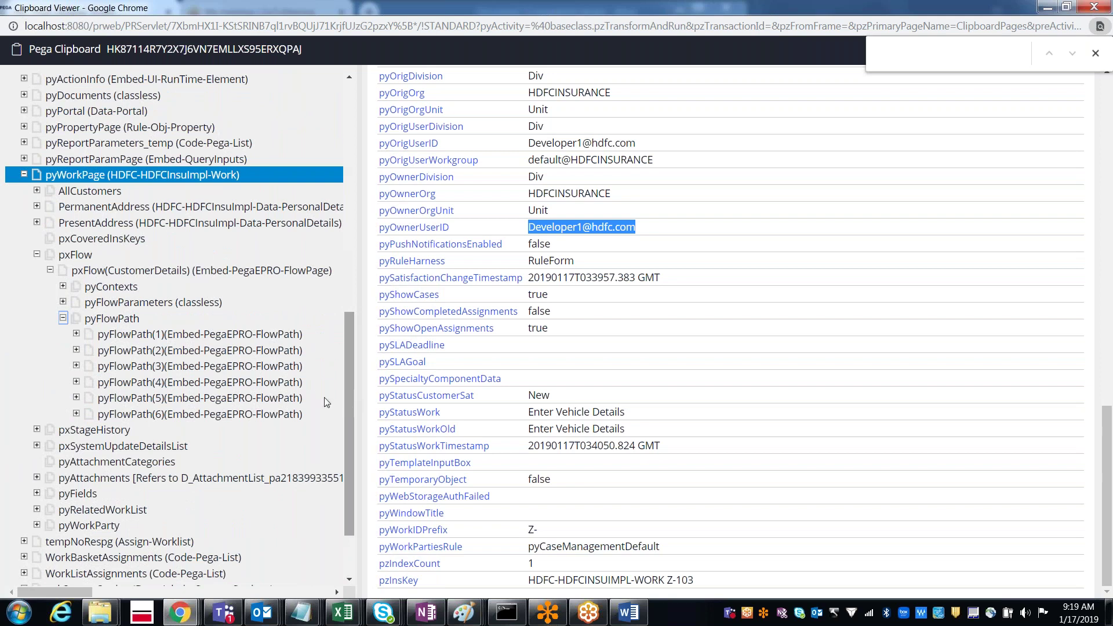
Step: Inspect pyFlowPath(1) and show pyFlowPath(2), the Customer Details assignment routed to an operator
click(110, 354)
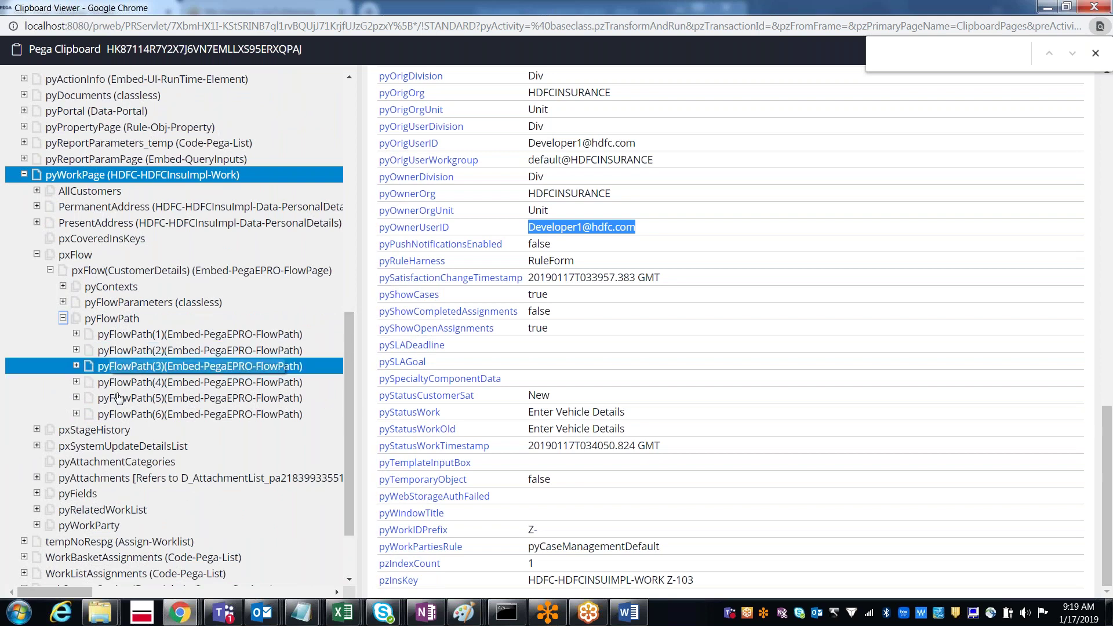
click(141, 337)
click(143, 345)
click(144, 339)
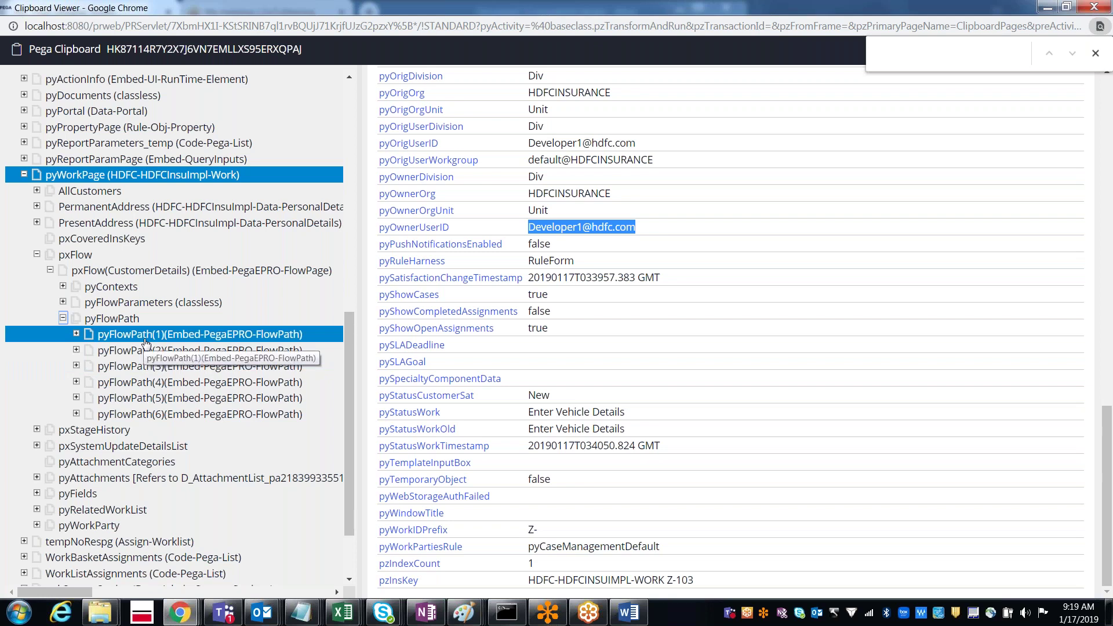
click(77, 335)
click(112, 356)
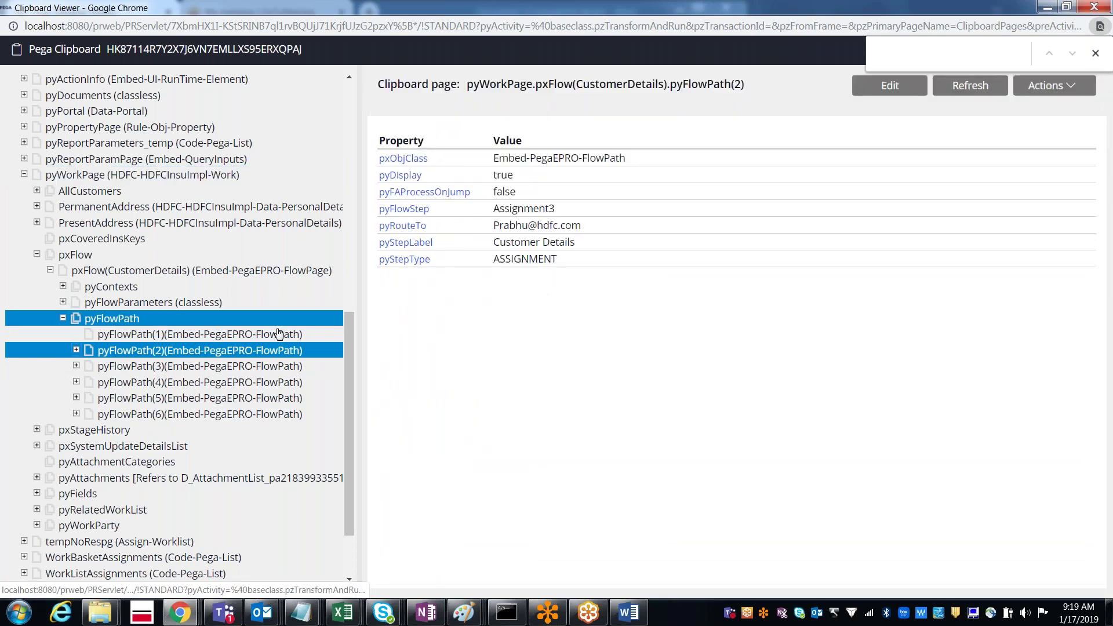
Step: Show pyFlowPath(3) and open the CustomerDetails flow diagram from Recents for comparison
click(142, 370)
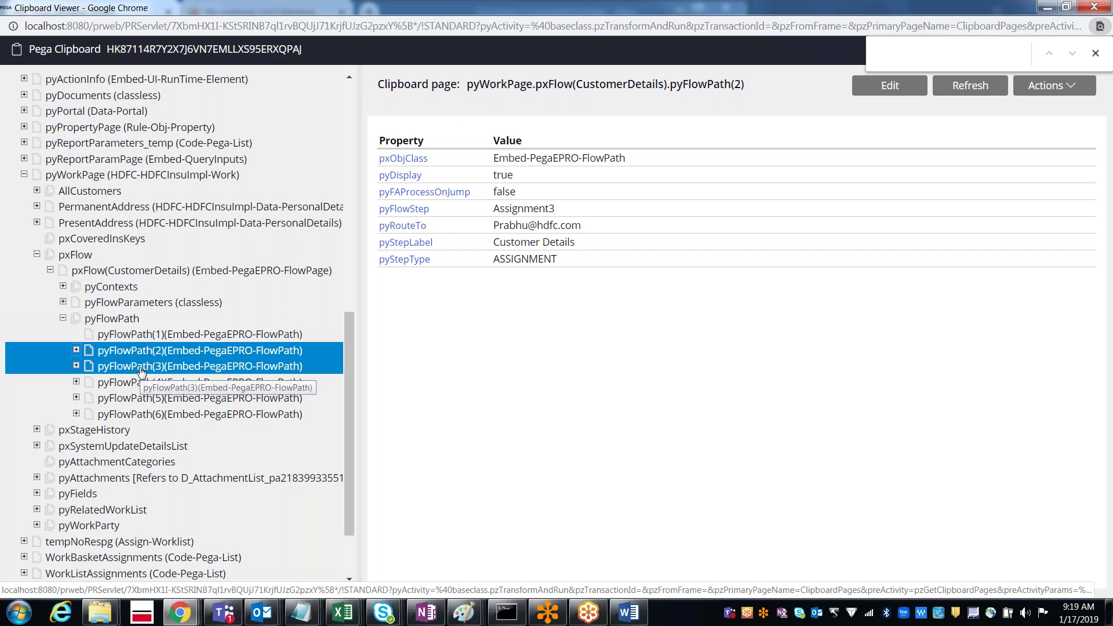
key(alt+Tab)
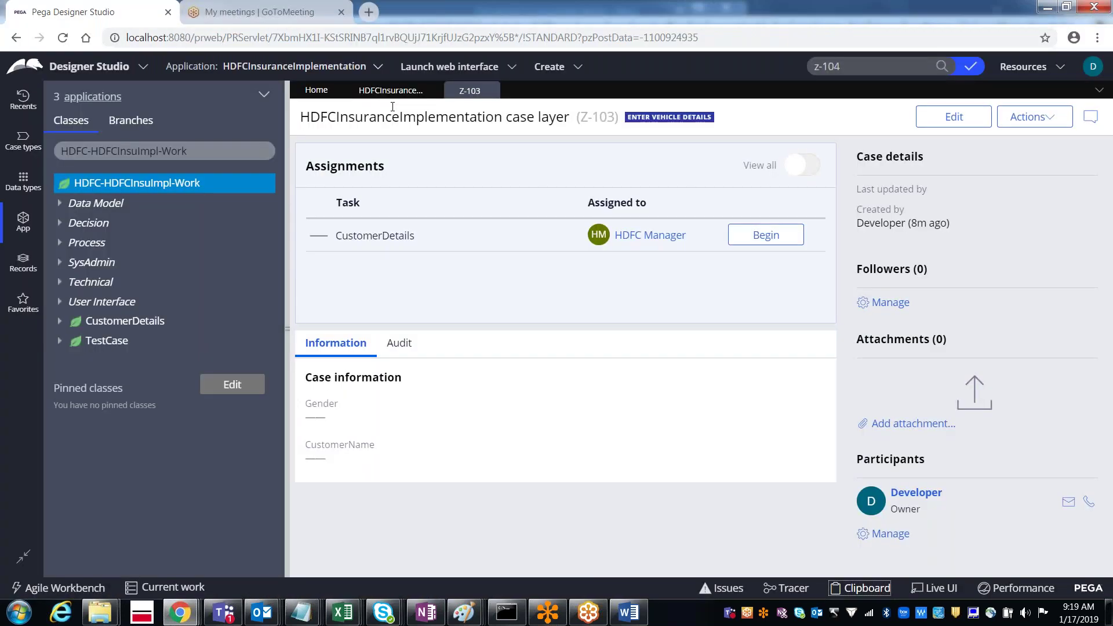
click(25, 107)
click(161, 268)
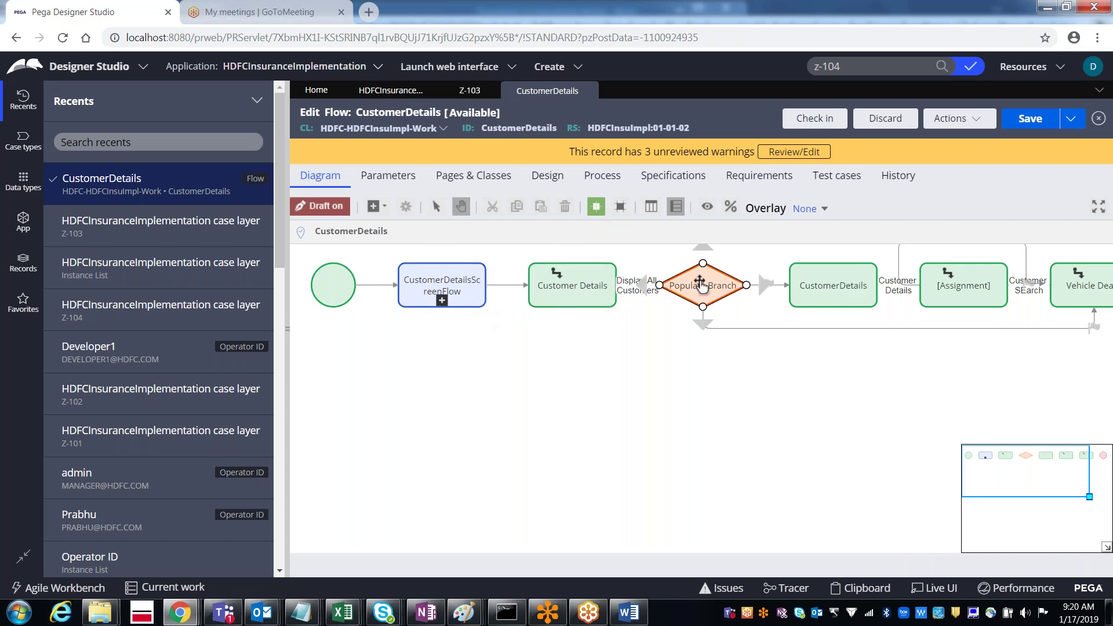
key(alt+Tab)
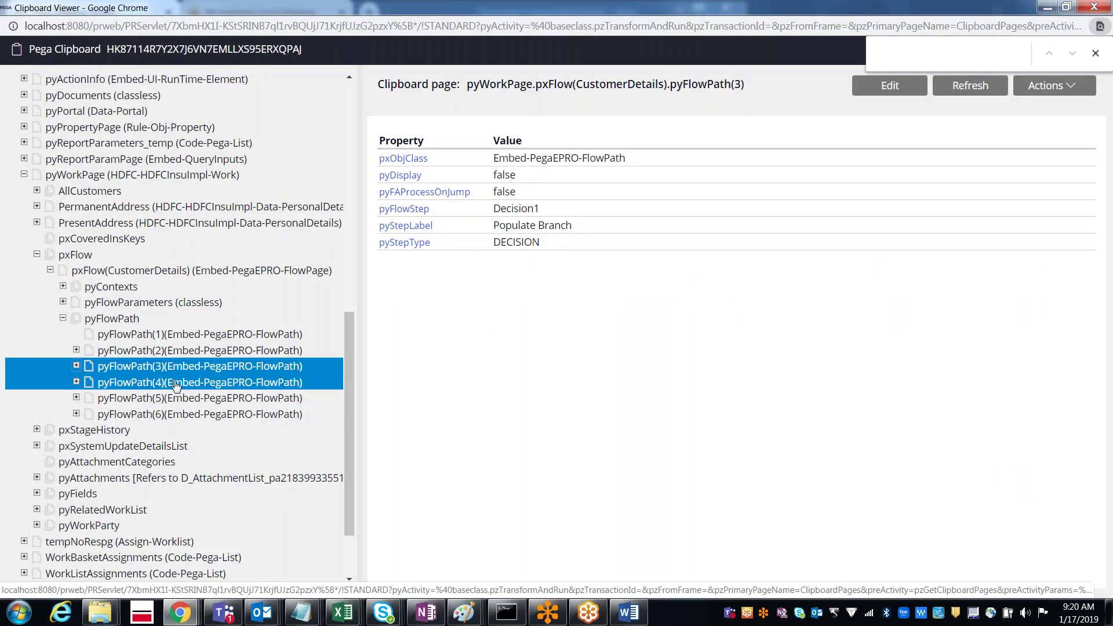
Step: Compare pyFlowPath(4) and (5) against their shapes in the flow diagram
click(176, 383)
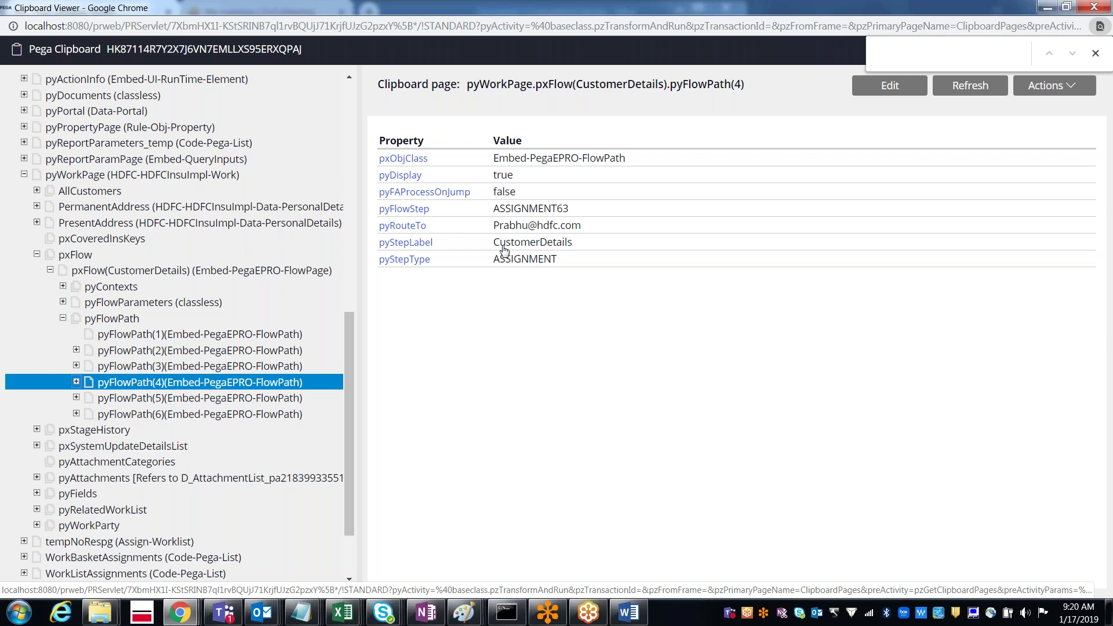
key(alt+Tab)
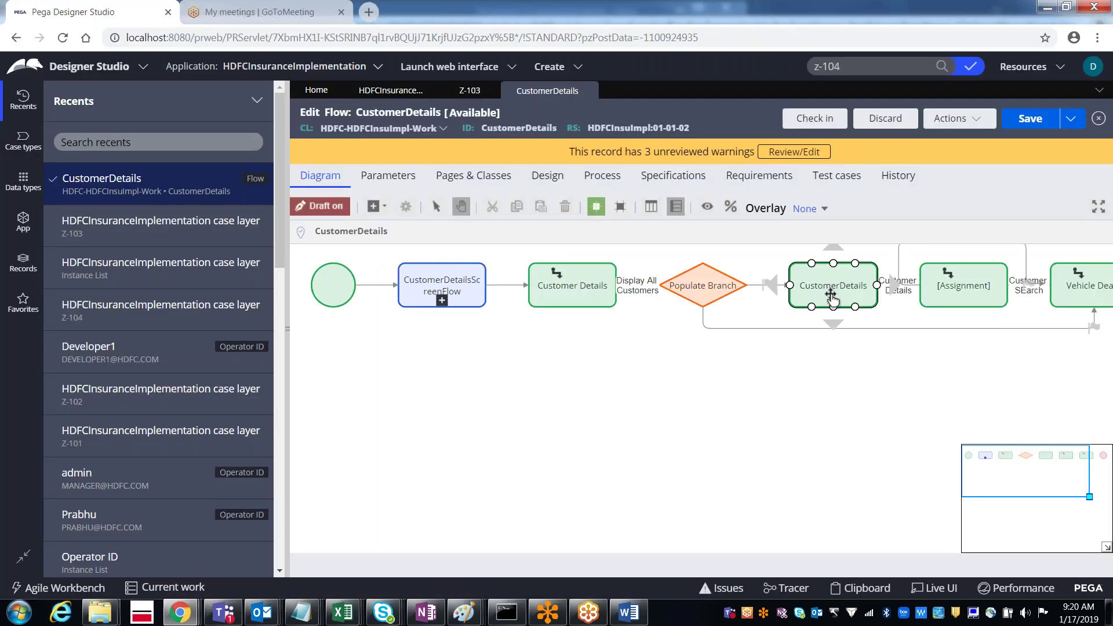
key(alt+Tab)
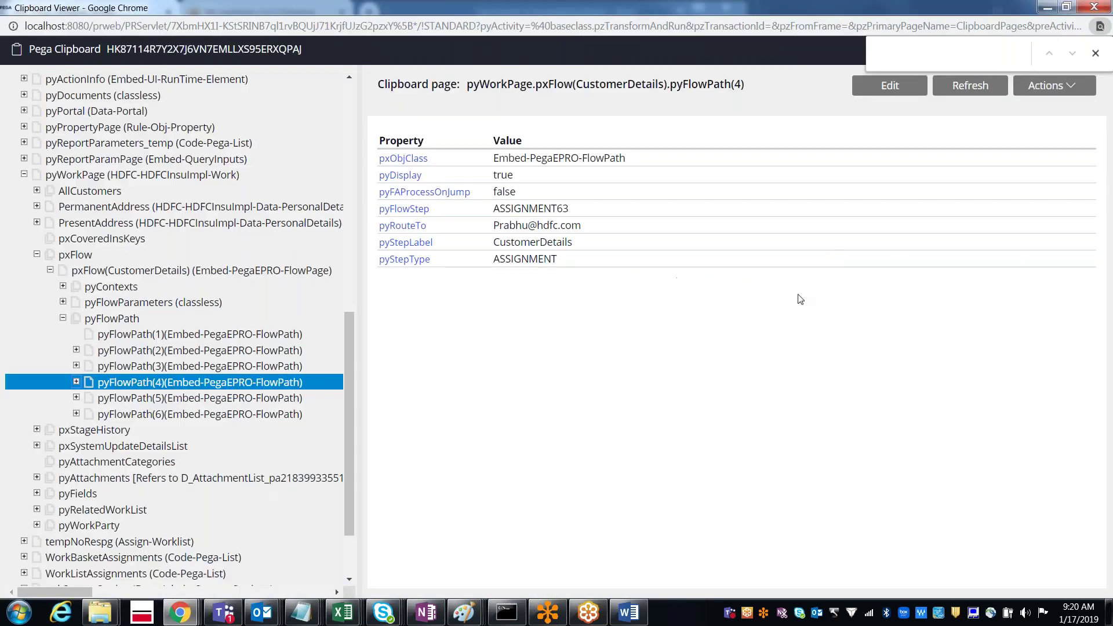
click(235, 400)
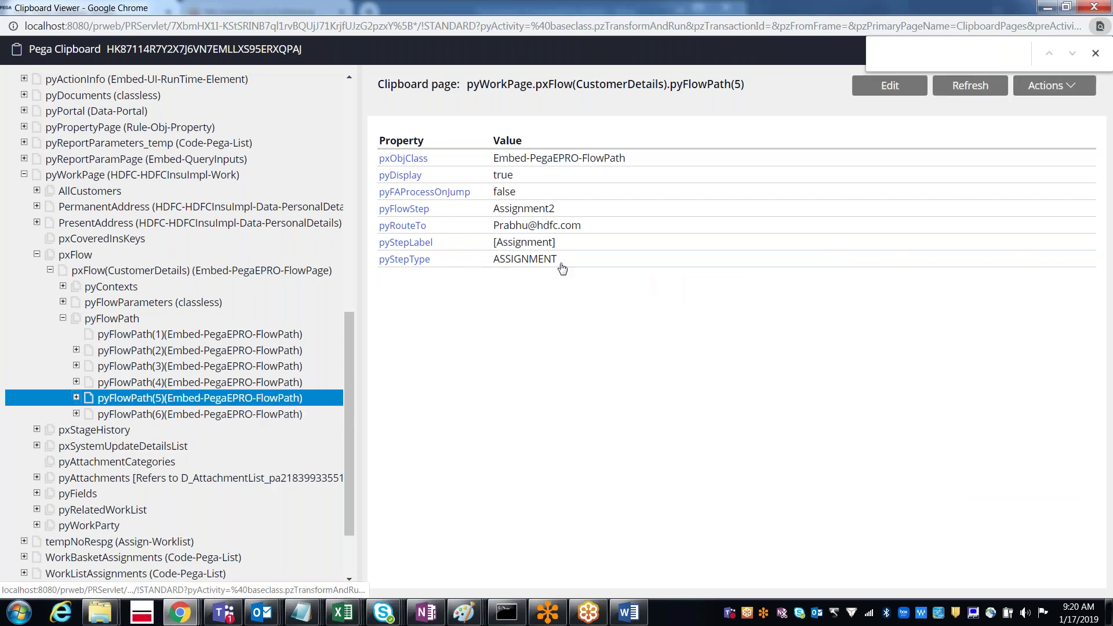
key(alt+Tab)
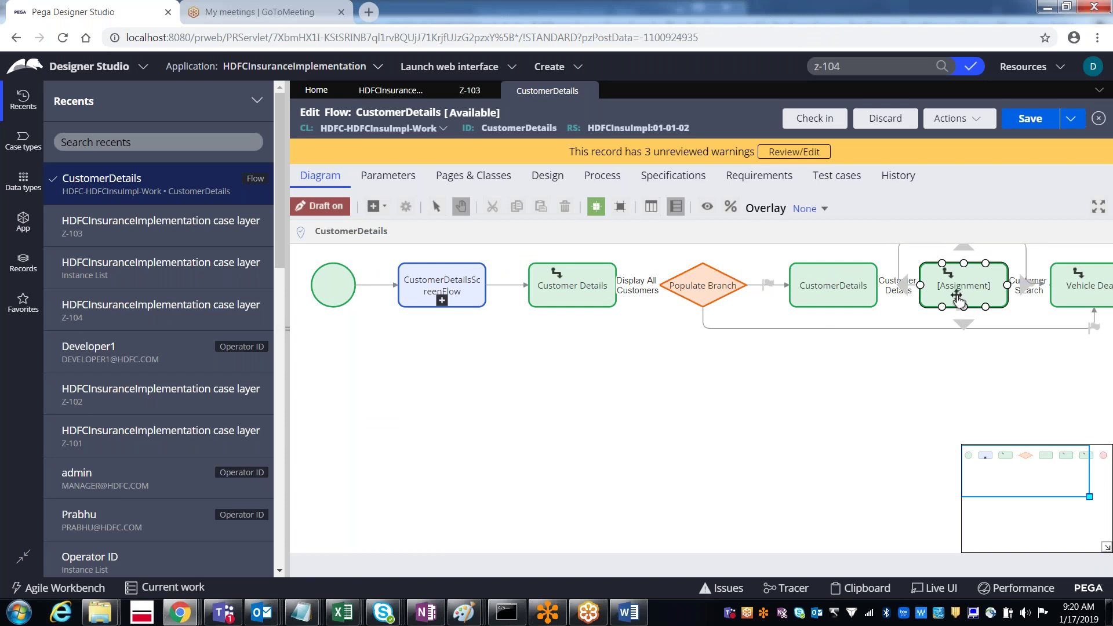
key(alt+Tab)
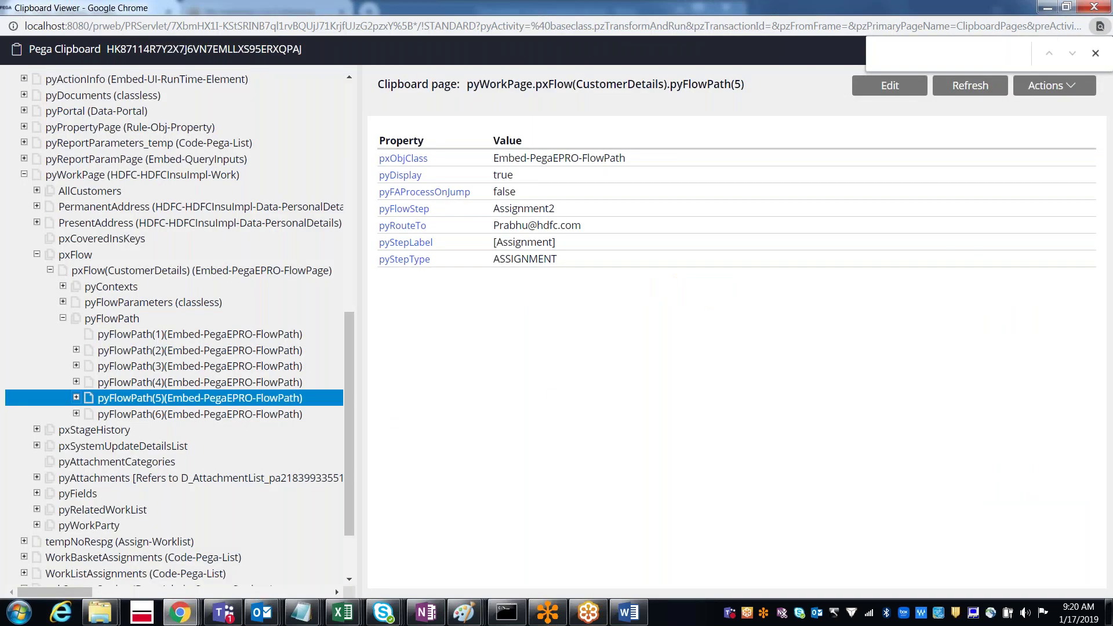
Step: Compare pyFlowPath(6) with the Vehicle Details shape near Flow End, then return to Z-103
click(157, 417)
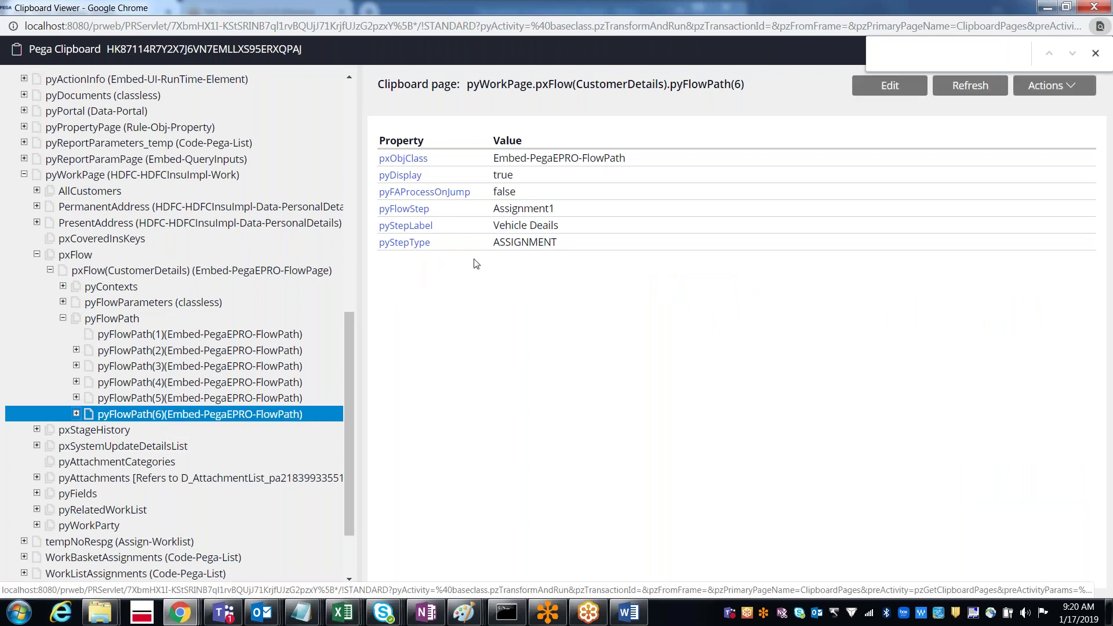
key(alt+Tab)
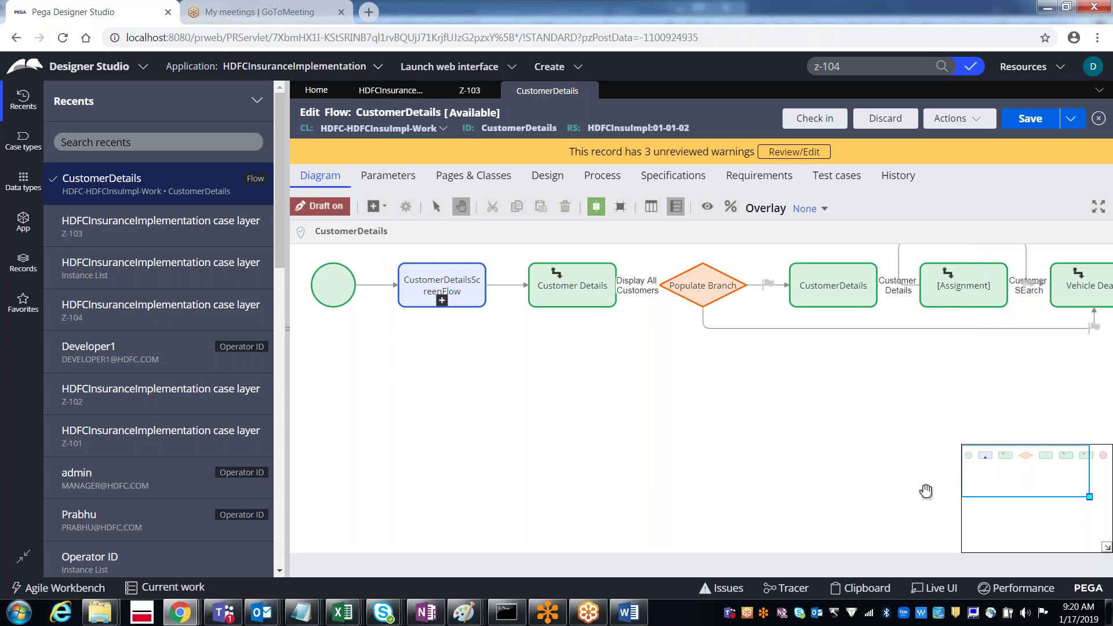
drag(1007, 482, 1034, 481)
click(898, 293)
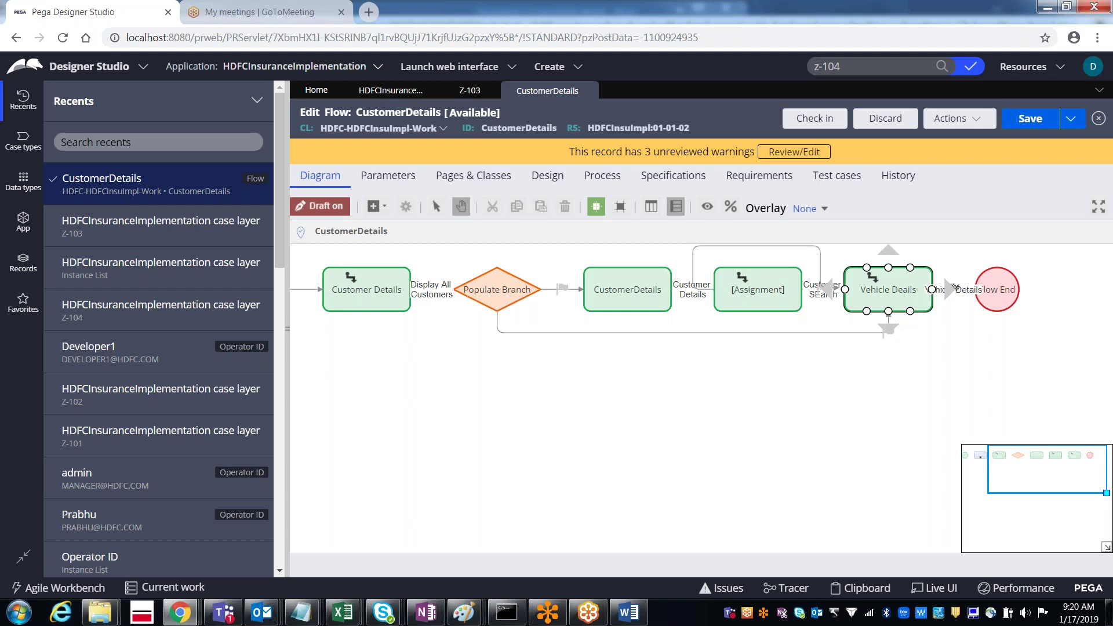
click(467, 101)
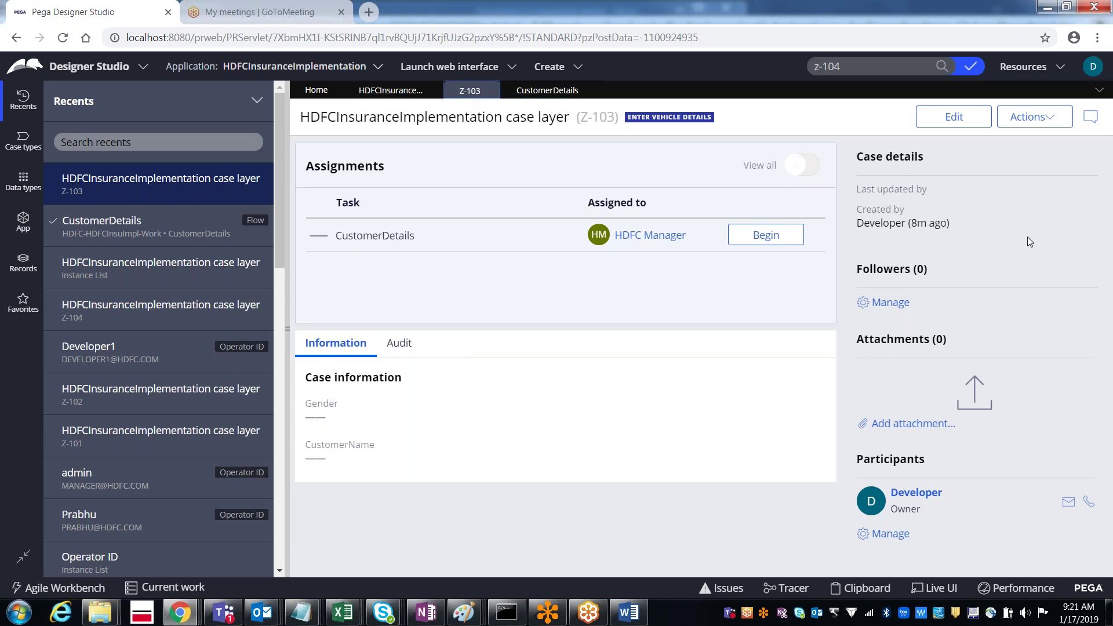
Step: Browse Z-103's Actions menu without choosing, then open the CustomerDetails flow's Actions menu
click(1042, 123)
click(1028, 119)
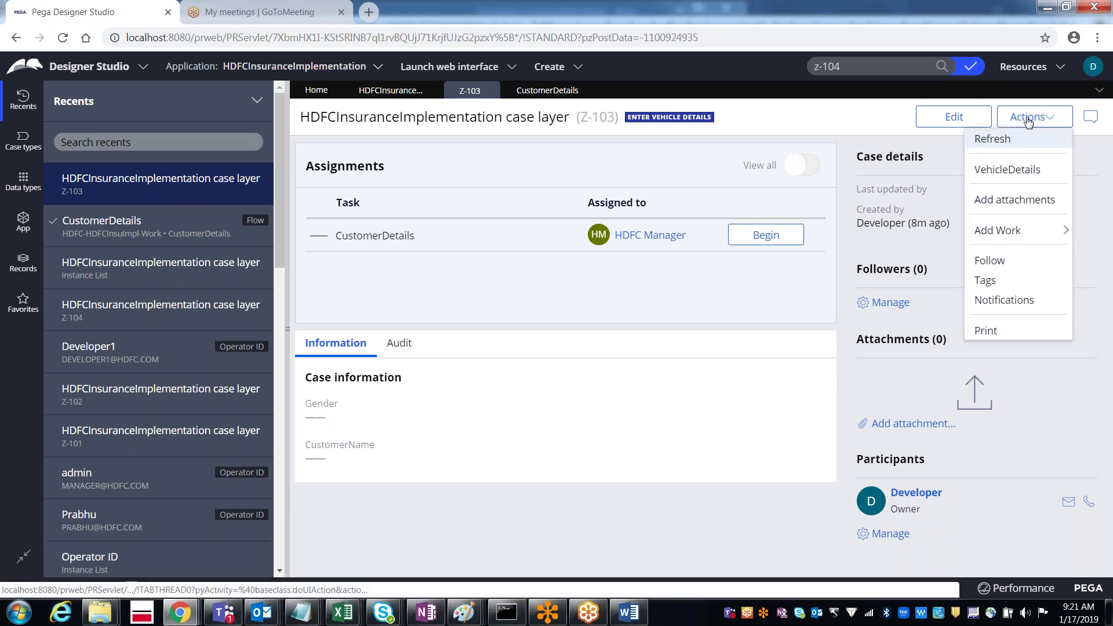
mouse_move(997, 231)
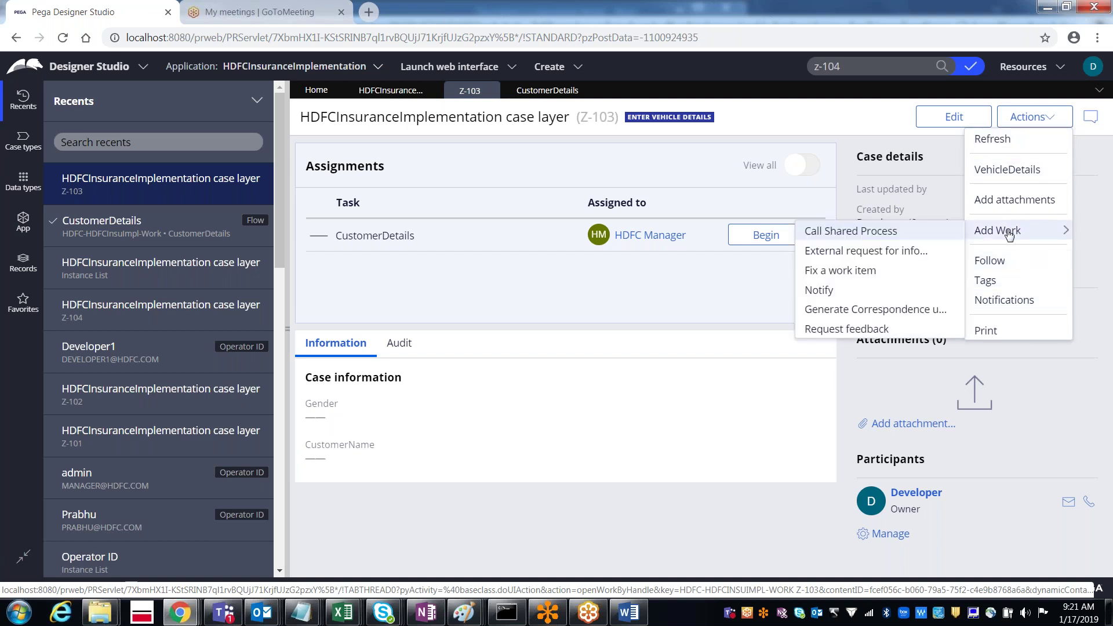
click(1046, 398)
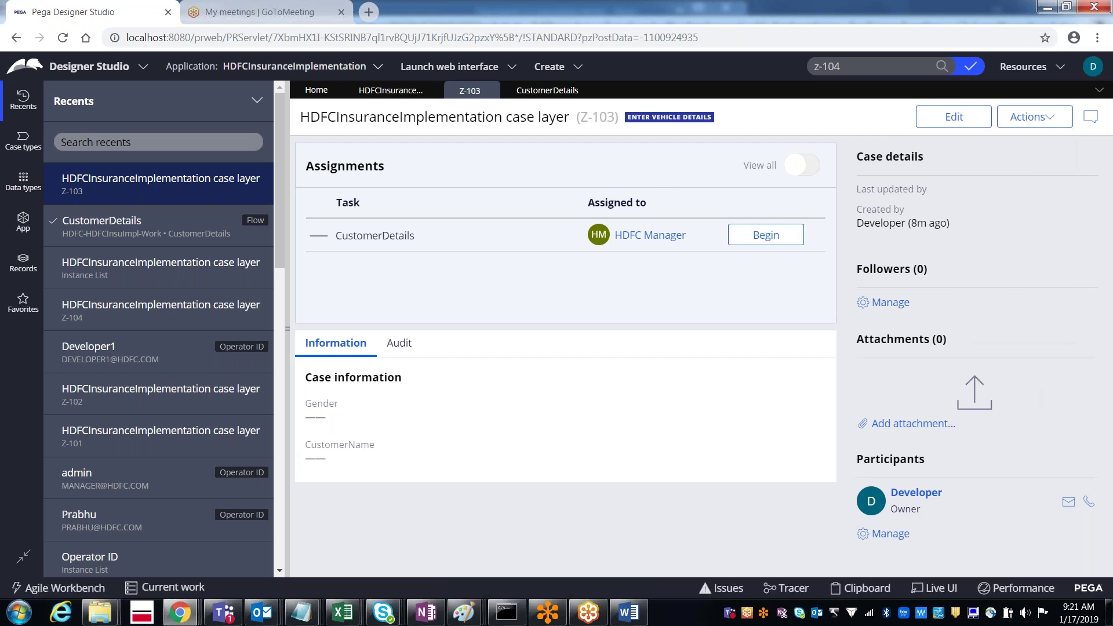
click(524, 93)
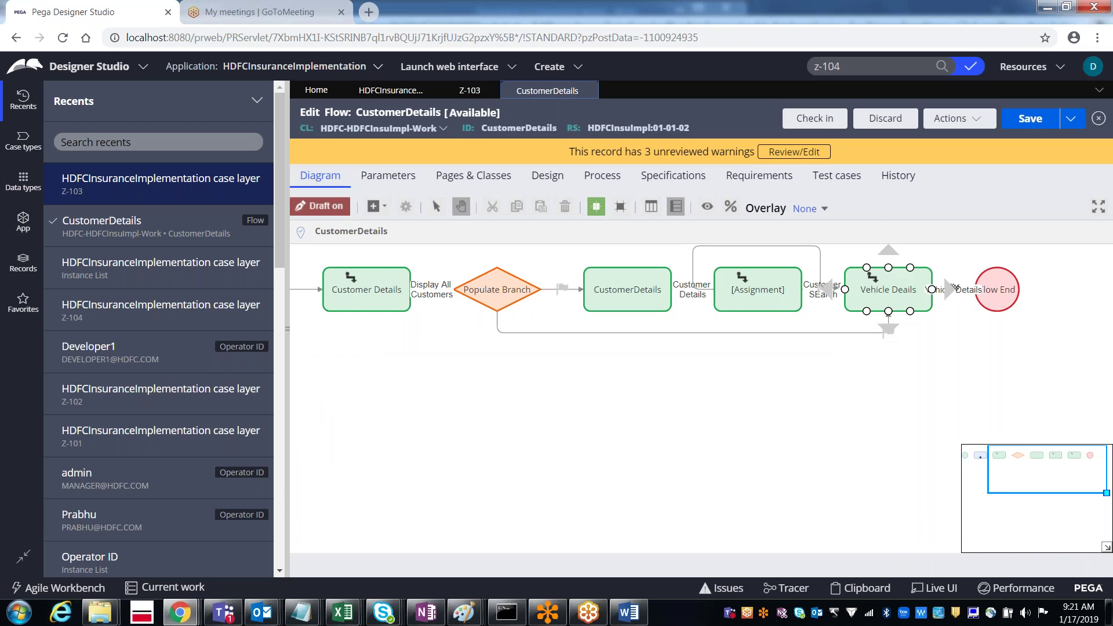
click(954, 128)
Step: Run CustomerDetails as case Z-105, continue past Policy Details, and show Where am I
click(892, 144)
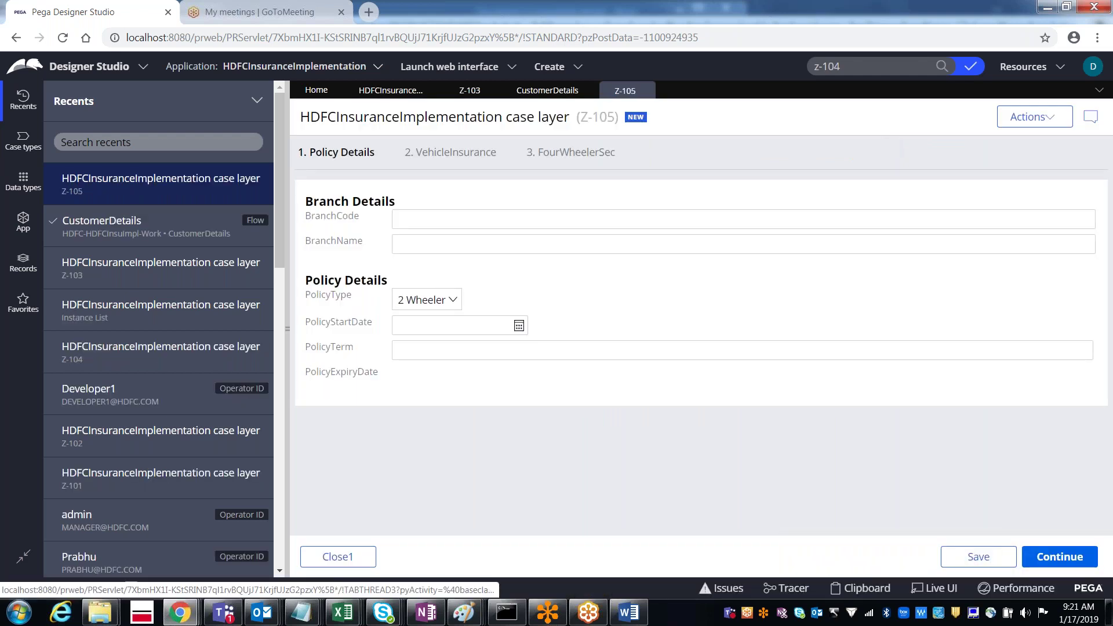
click(1060, 557)
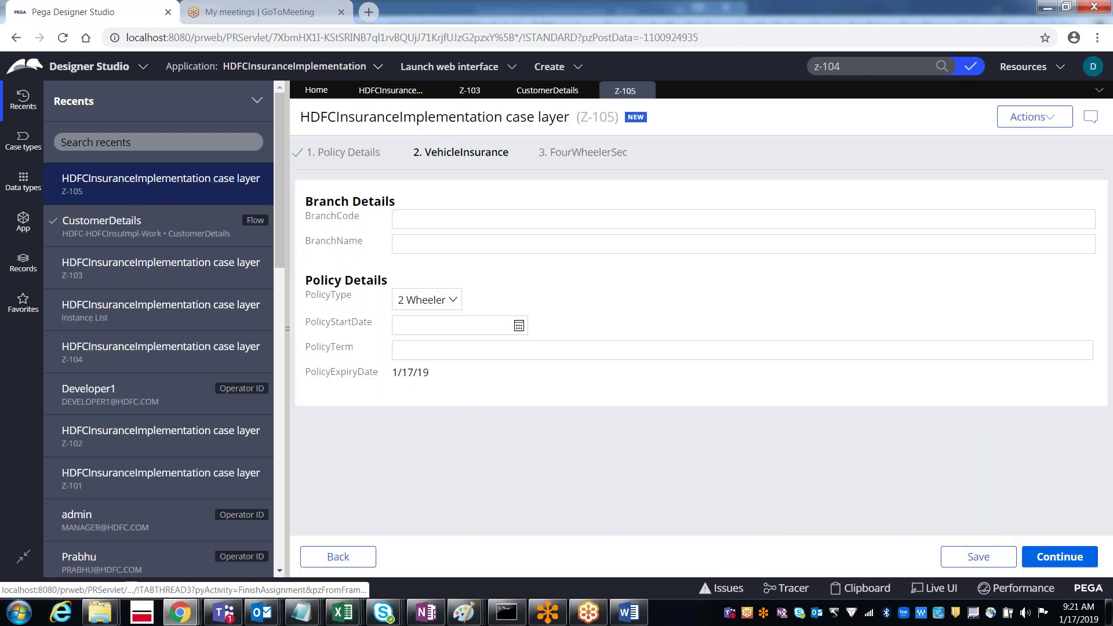
click(1040, 118)
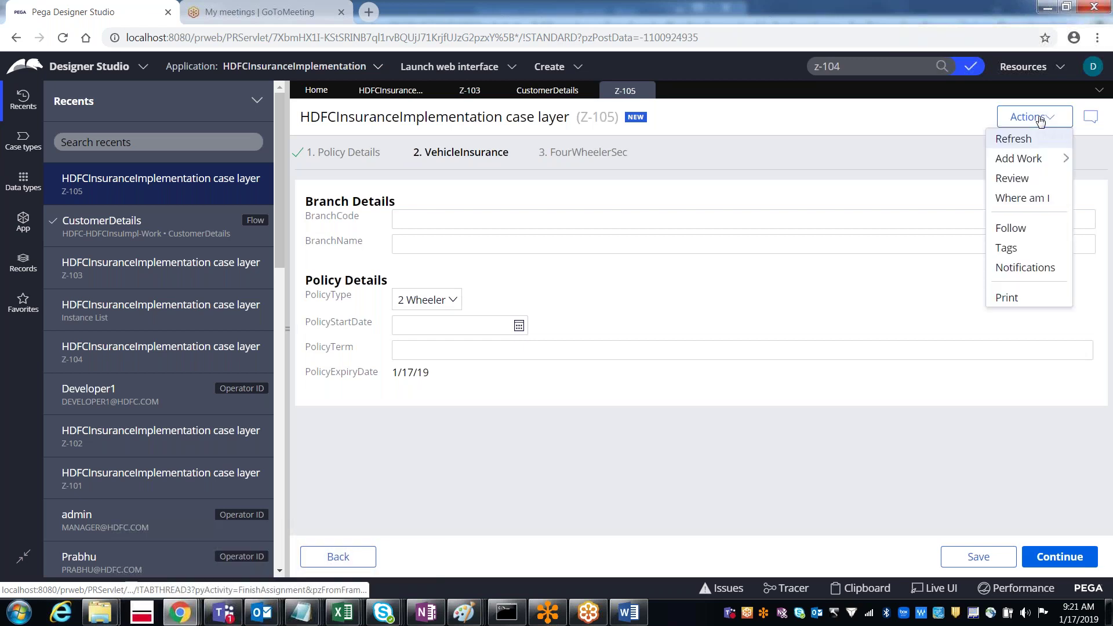
click(1029, 200)
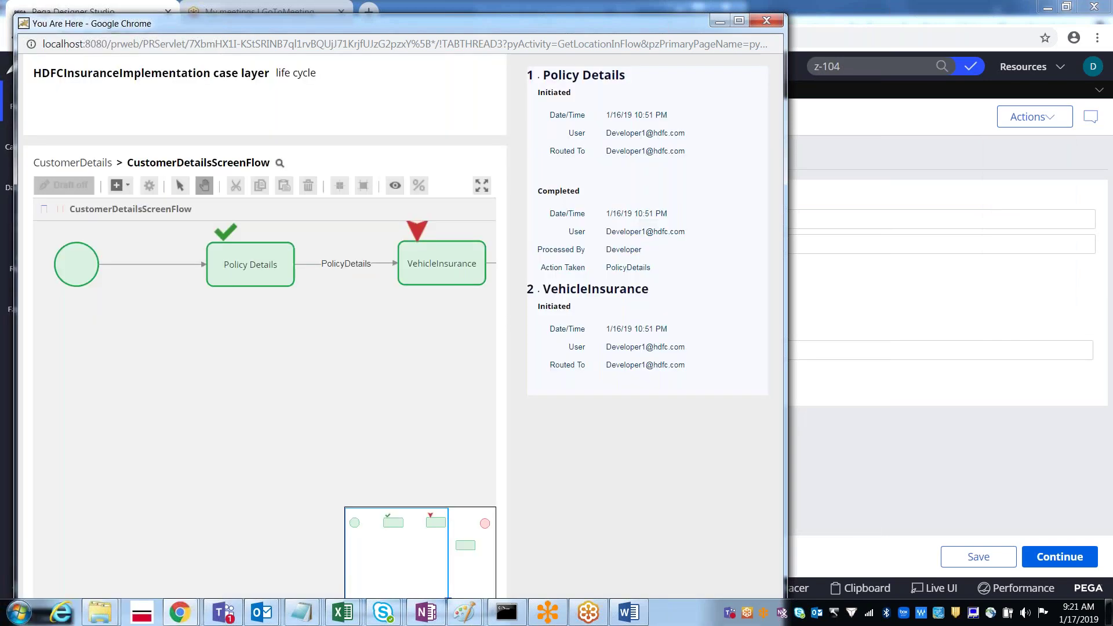
Step: Close the You Are Here flow location popup and switch to case Z-103
click(740, 23)
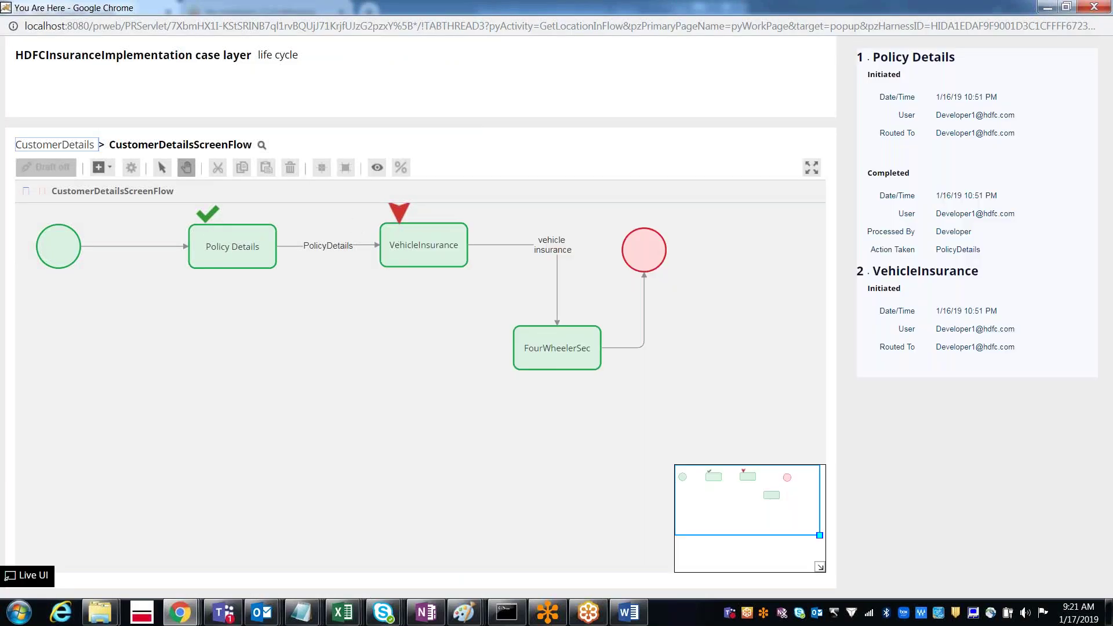
click(1100, 11)
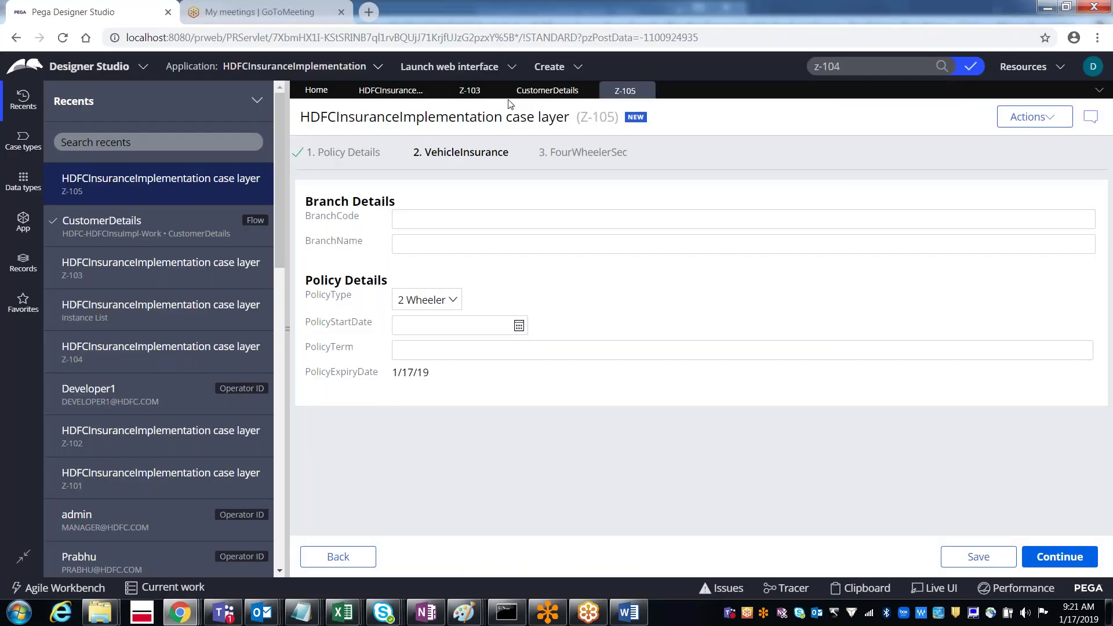
click(469, 90)
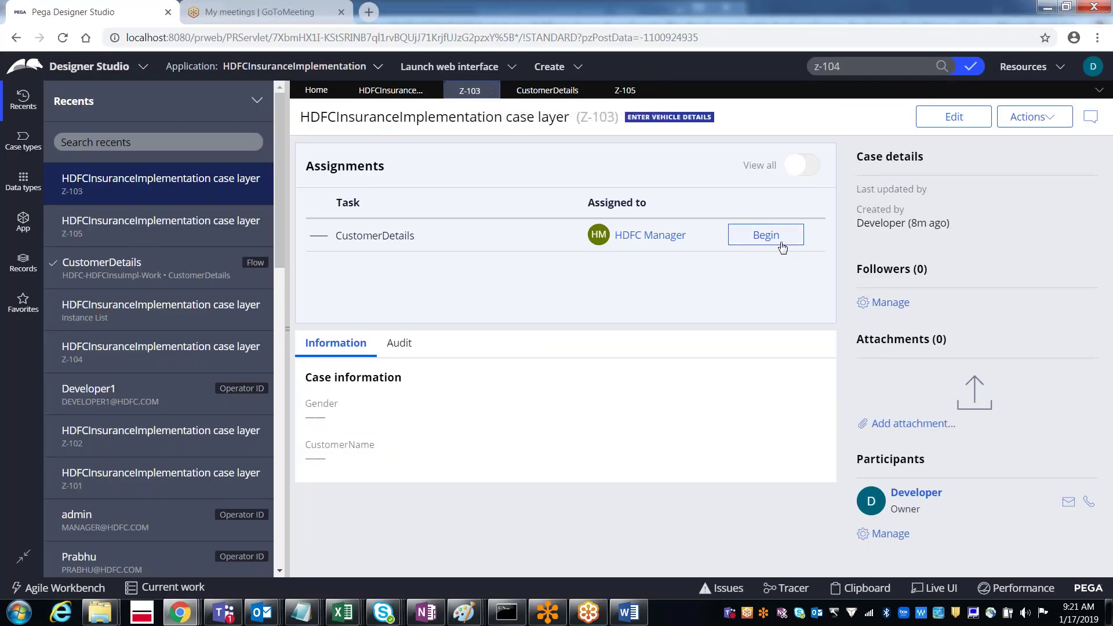
Step: Look over case Z-103's Actions list, then return to case Z-105's VehicleInsurance form
click(1030, 118)
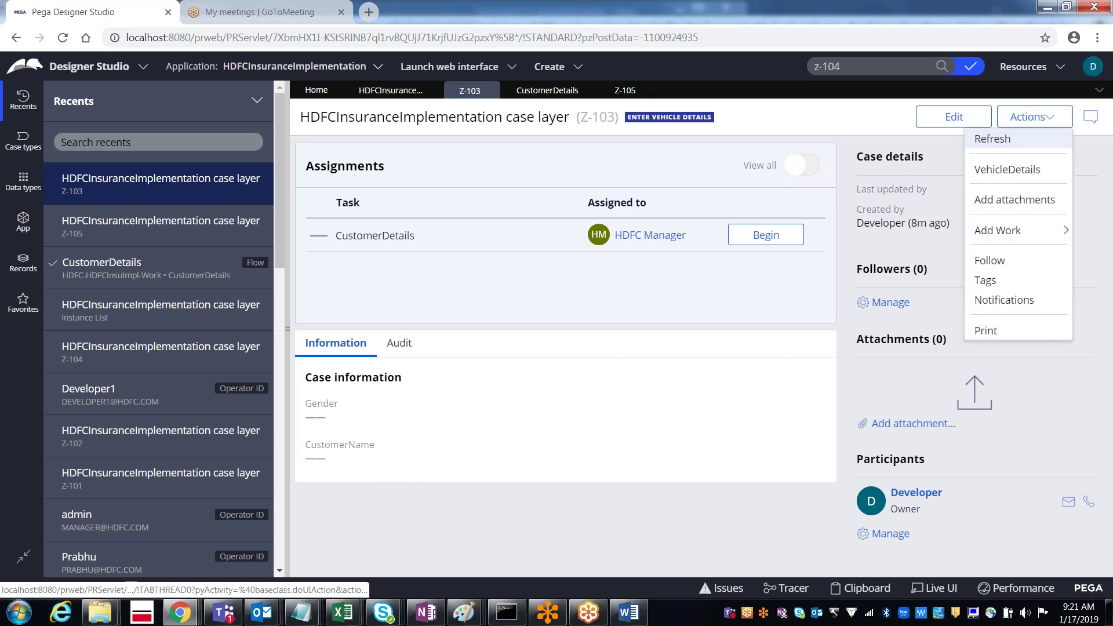
mouse_move(1033, 232)
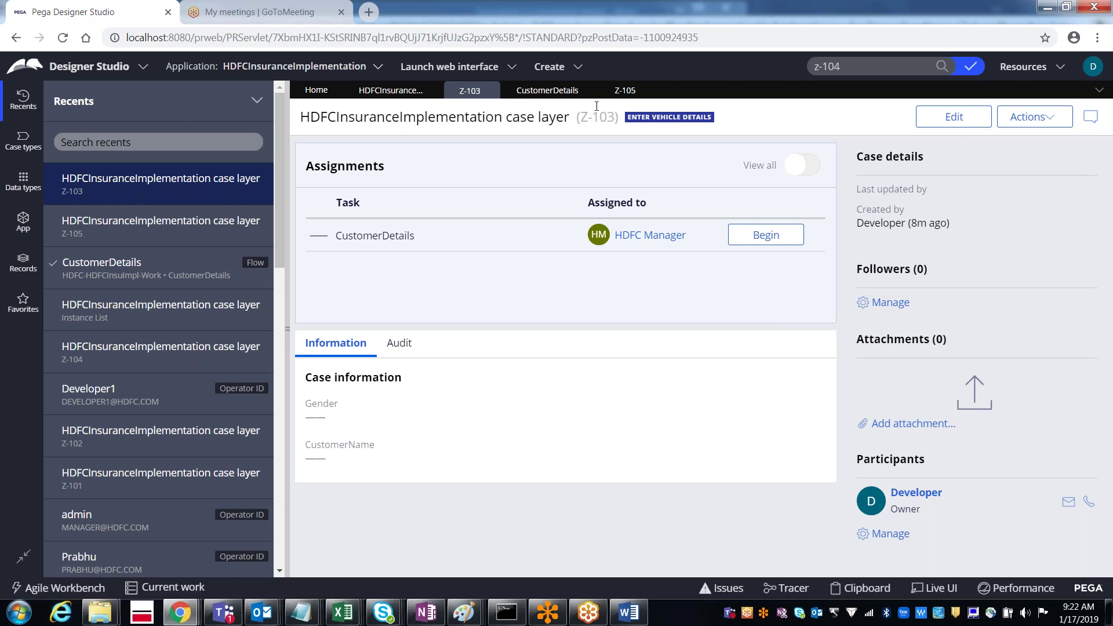
click(618, 94)
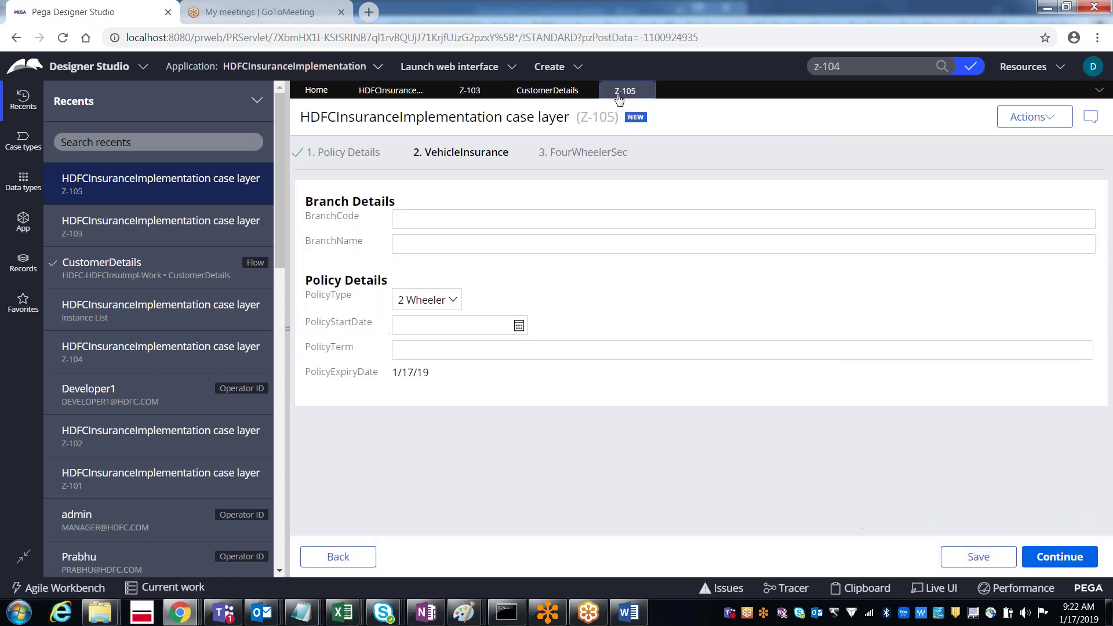
Step: Submit case Z-105's VehicleInsurance form with Continue and Finish its FourWheelerSec step
click(1028, 125)
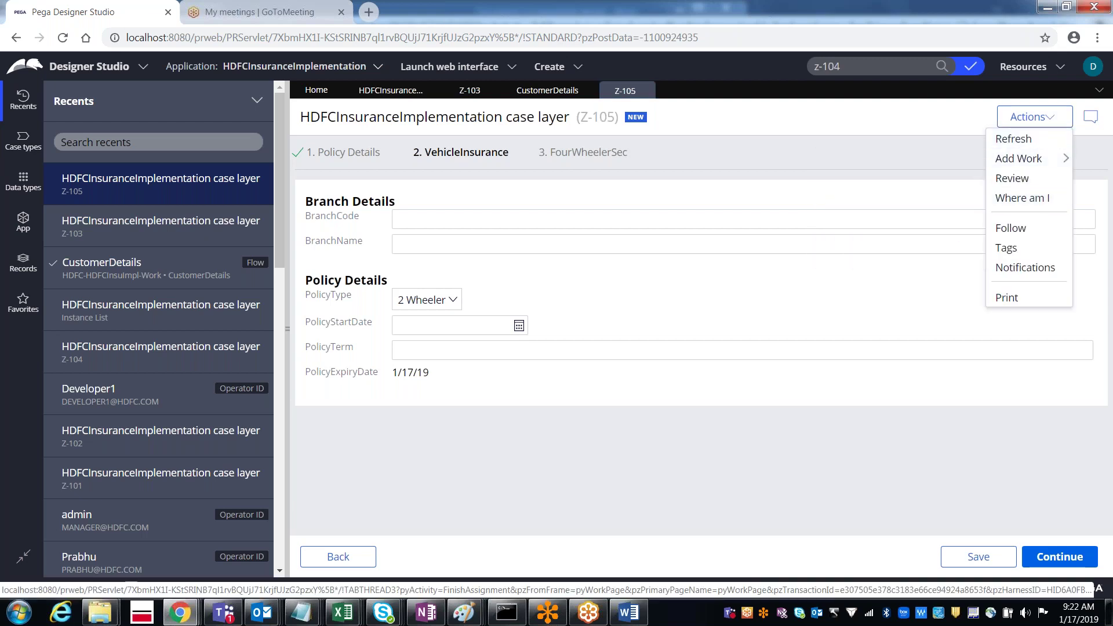
click(1060, 557)
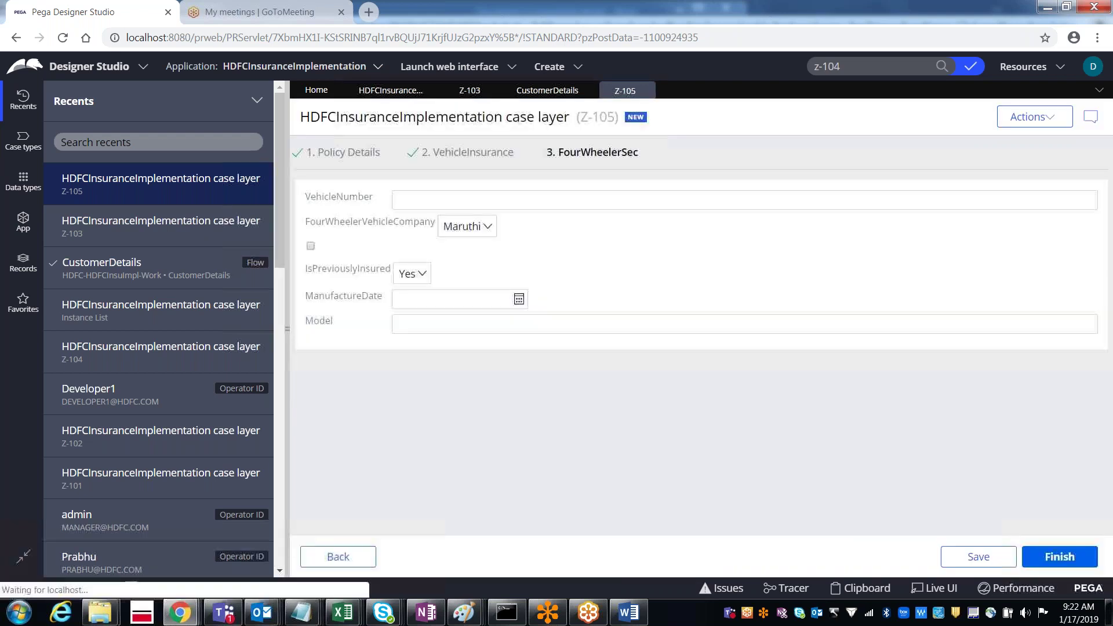
click(1060, 557)
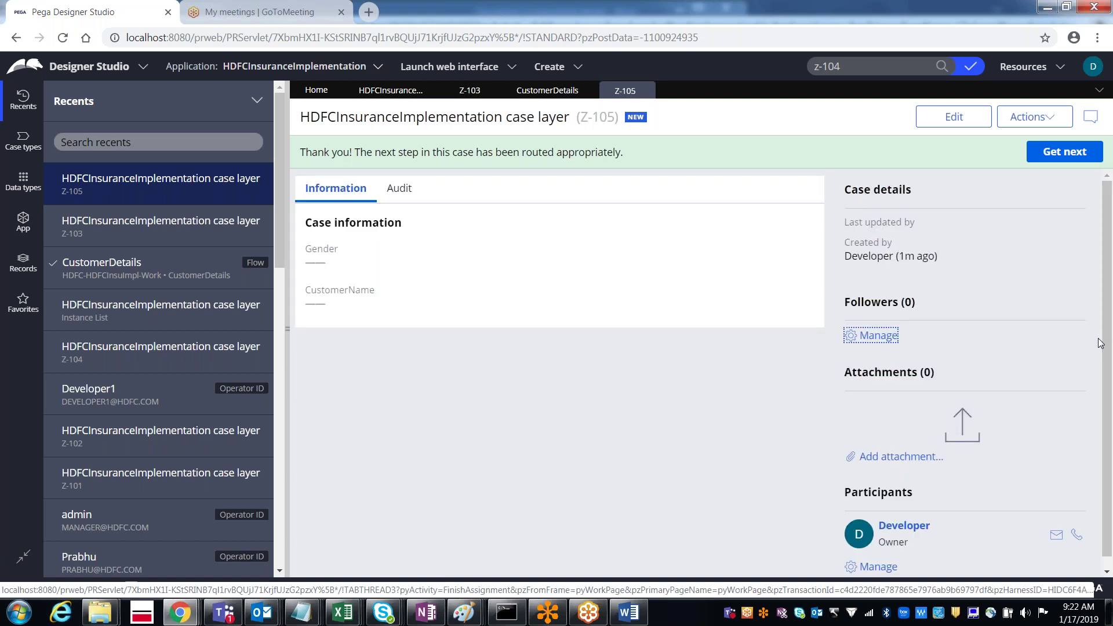
drag(1106, 372, 1104, 408)
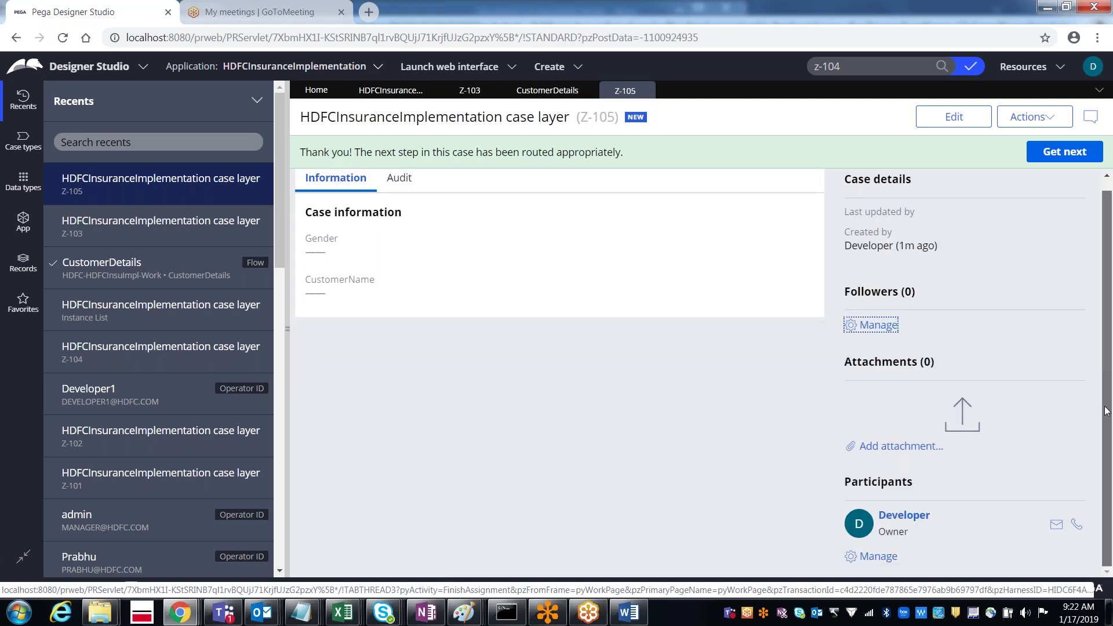
click(1094, 67)
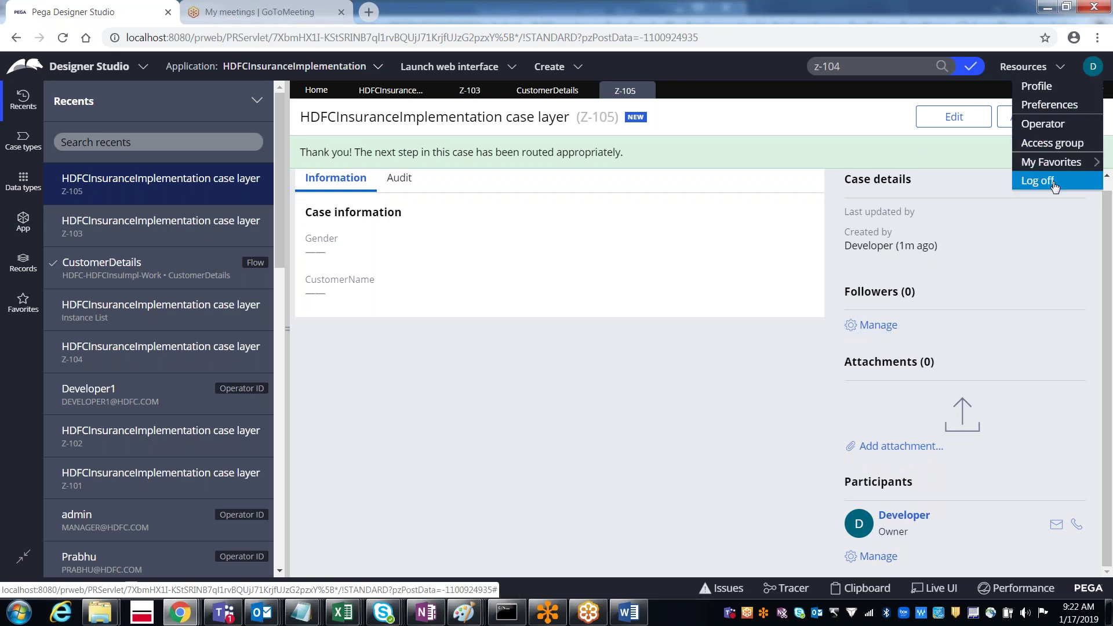
Step: Log off the developer session and sign in as the HDFC Manager operator with its password
click(1038, 181)
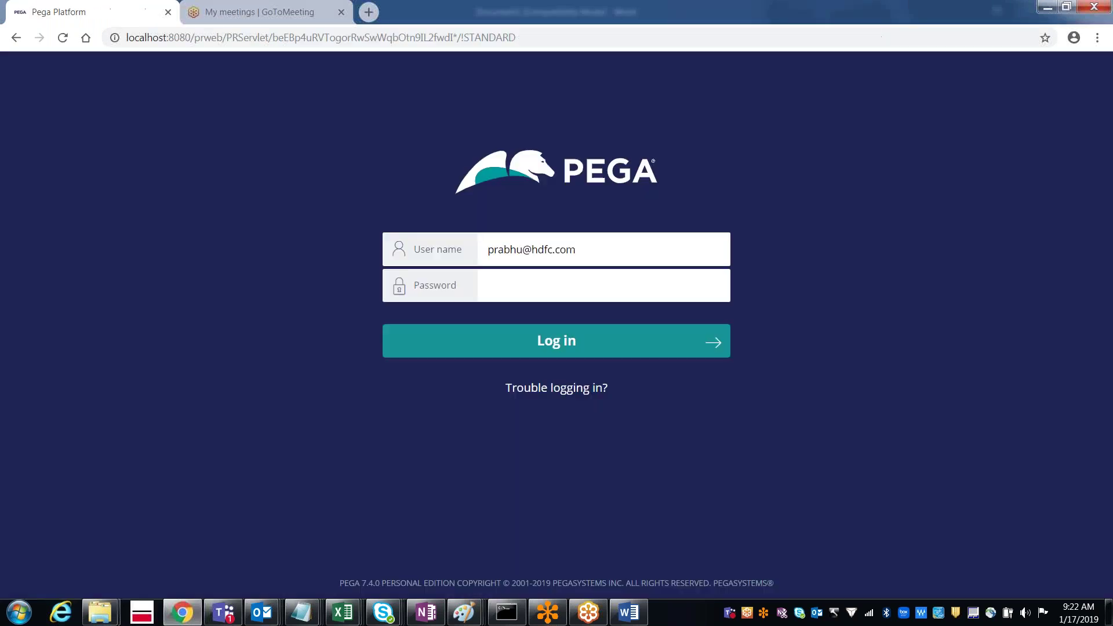
text(ules)
key(Return)
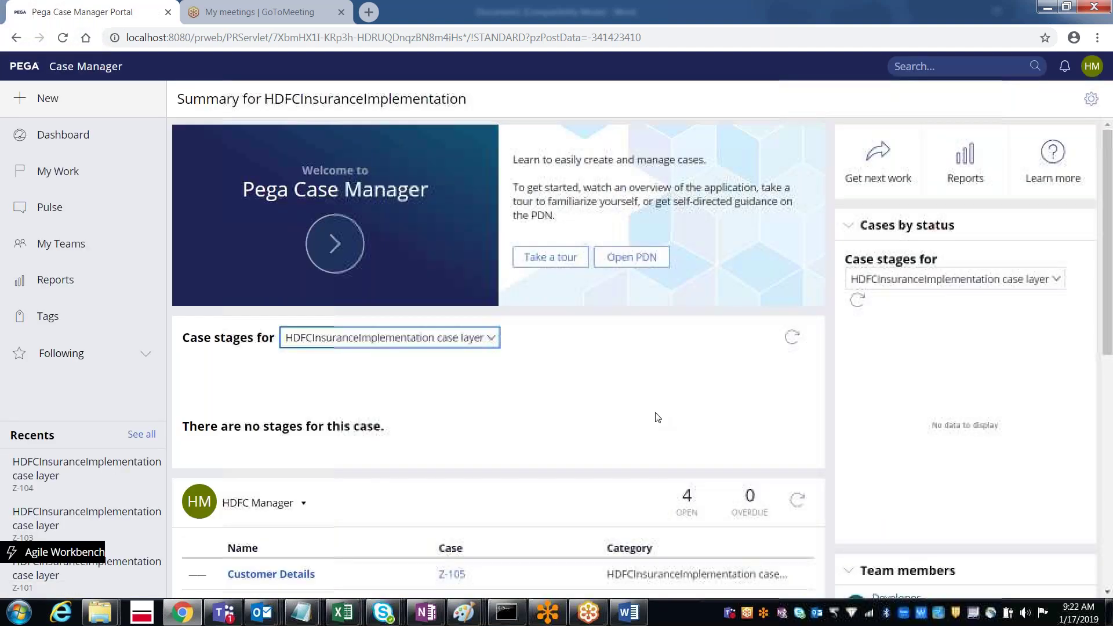
Step: Open case Z-105, glance at its Actions list, and show the Customer Details assignment's flow location
click(452, 575)
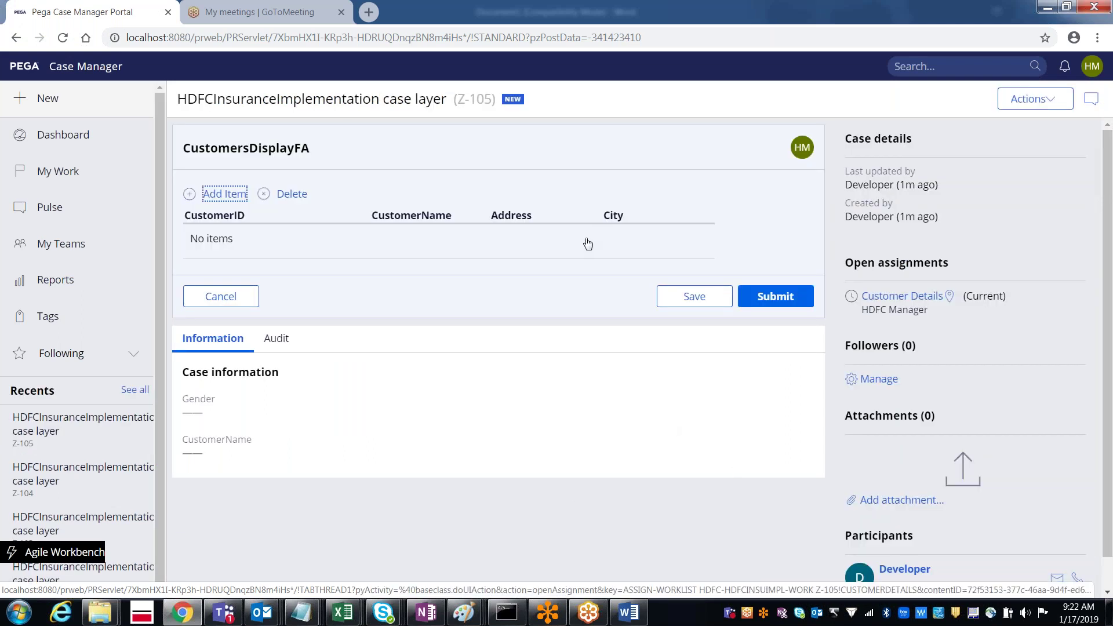
click(1032, 105)
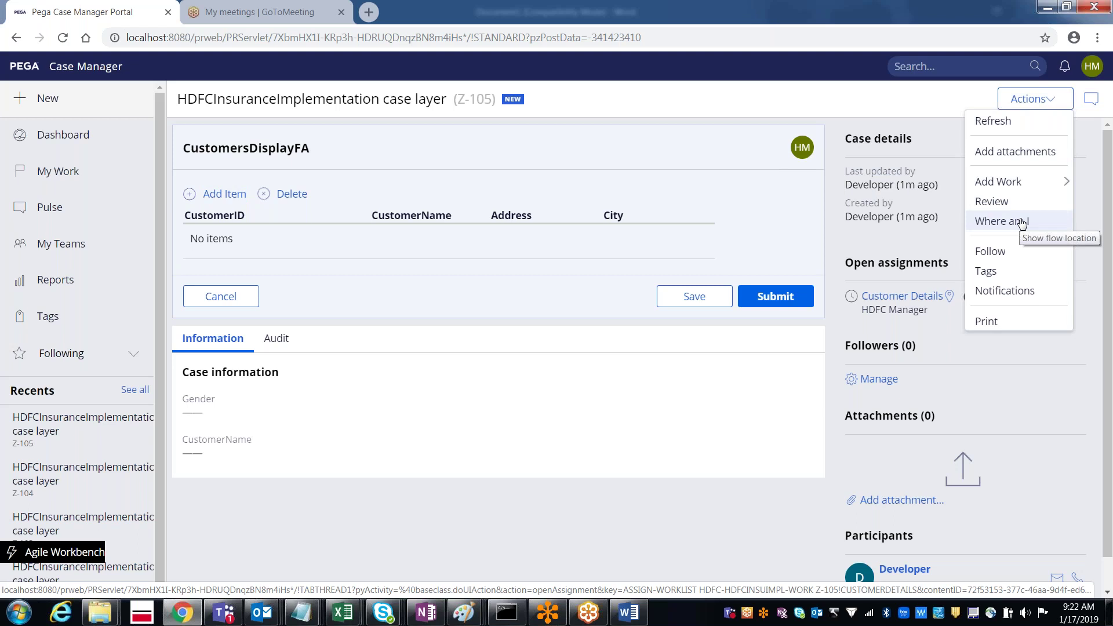
click(1007, 423)
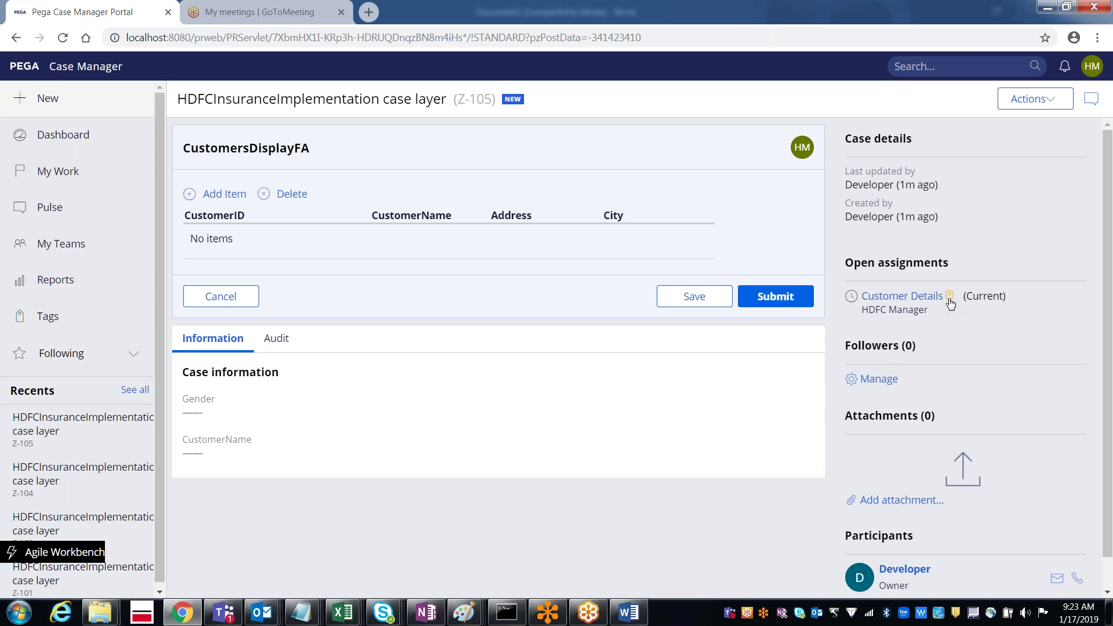
click(949, 299)
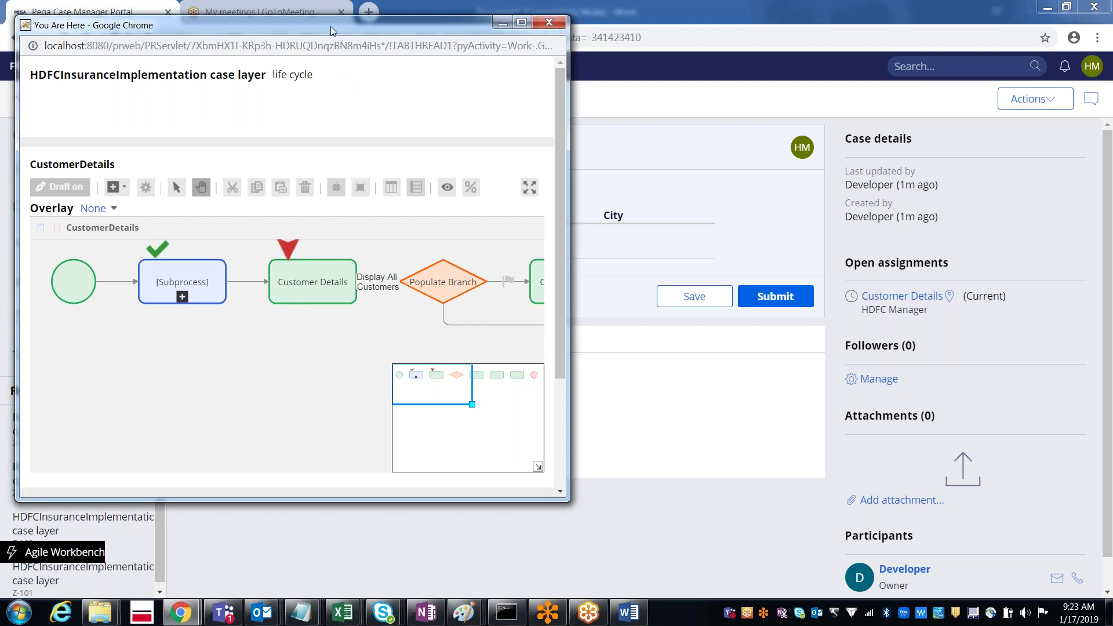
Step: Move and close the You Are Here window, then check case Z-105's Actions list
drag(331, 35, 462, 153)
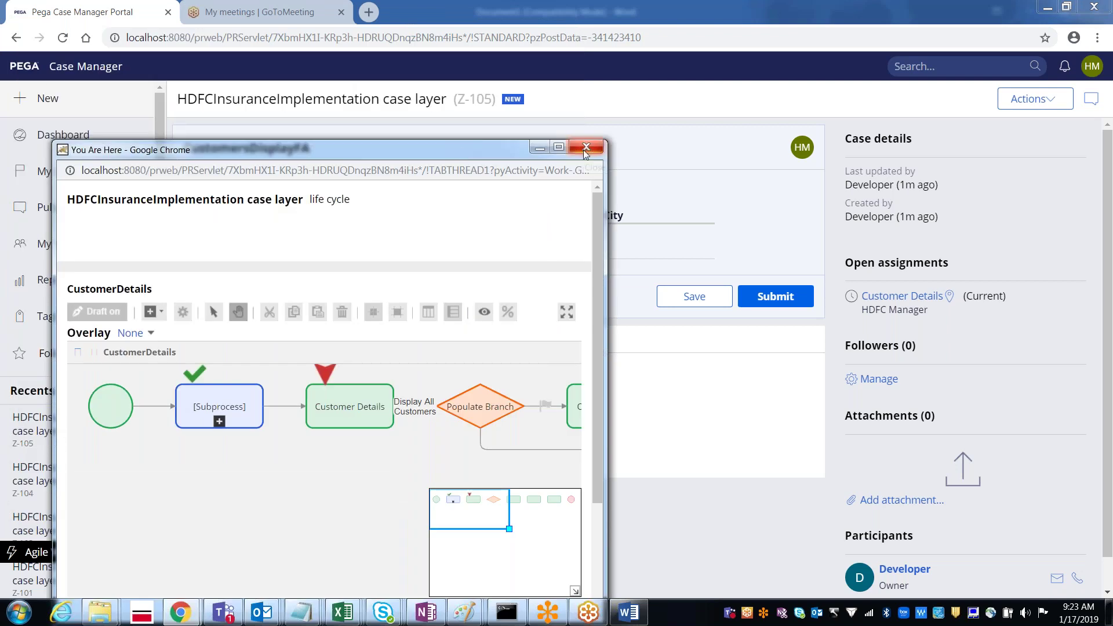
click(585, 148)
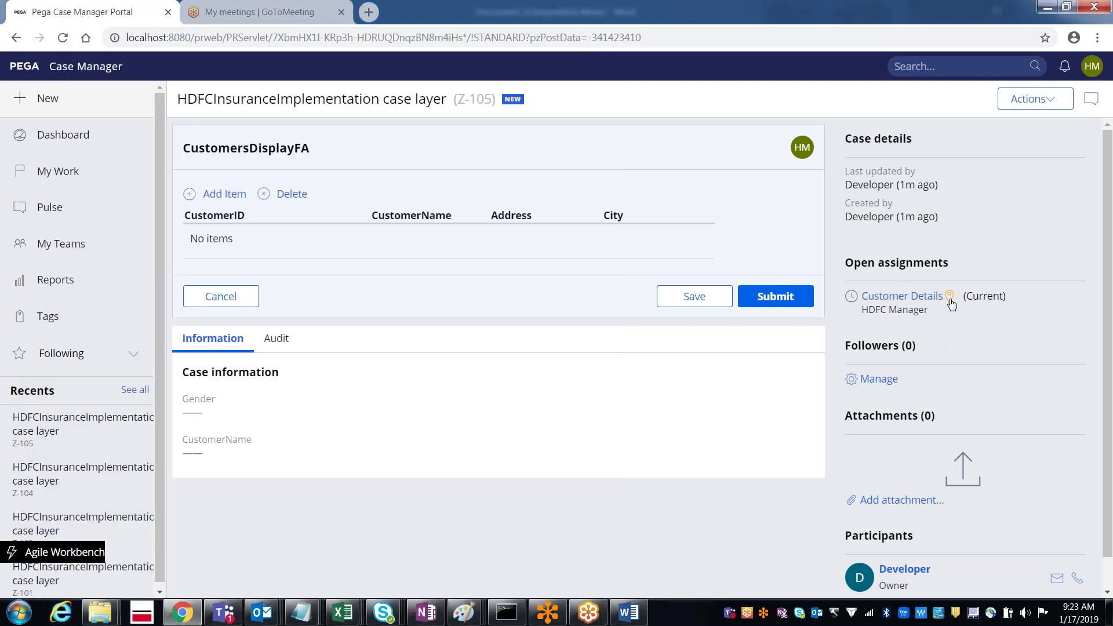
click(1028, 102)
drag(50, 66, 121, 60)
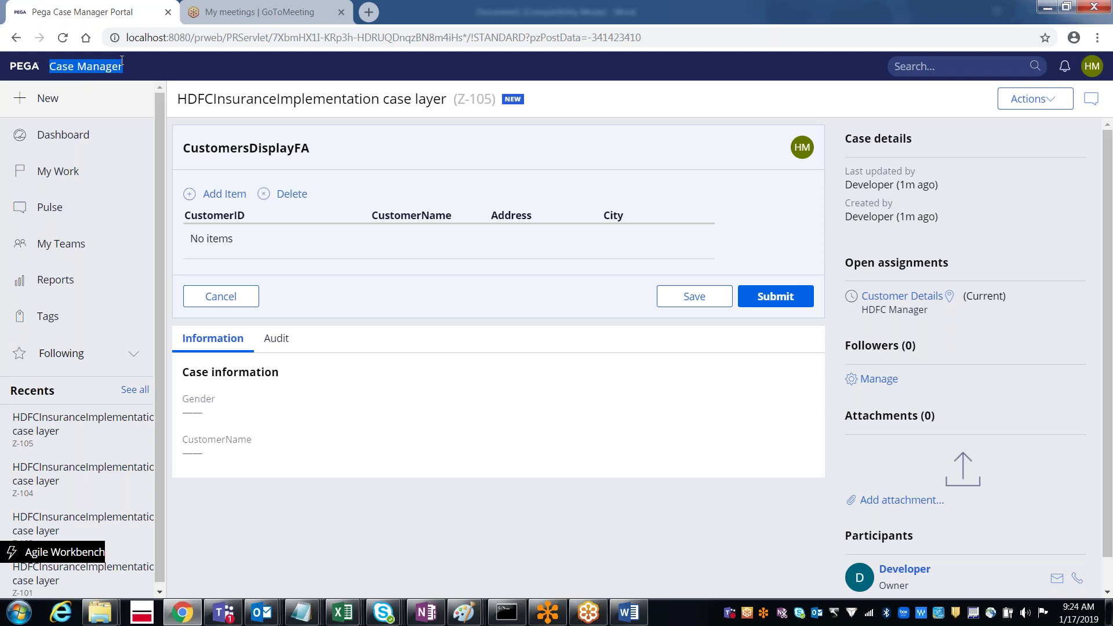
Step: Log off the manager session and sign back in with the developer user name and password
click(1090, 68)
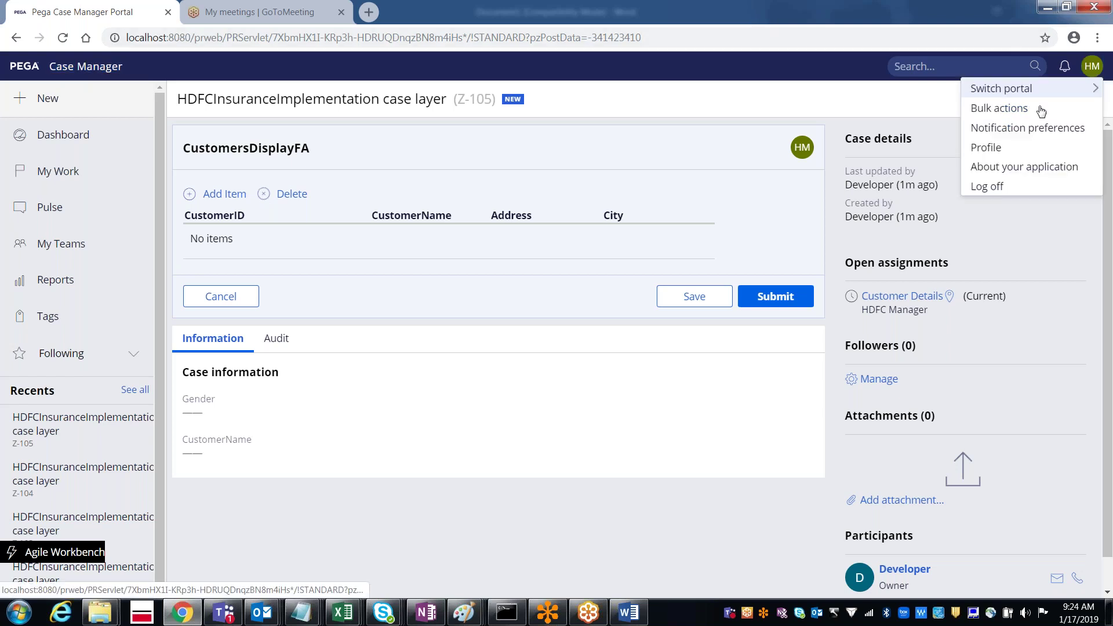
click(989, 187)
key(Down)
key(Tab)
text(rules)
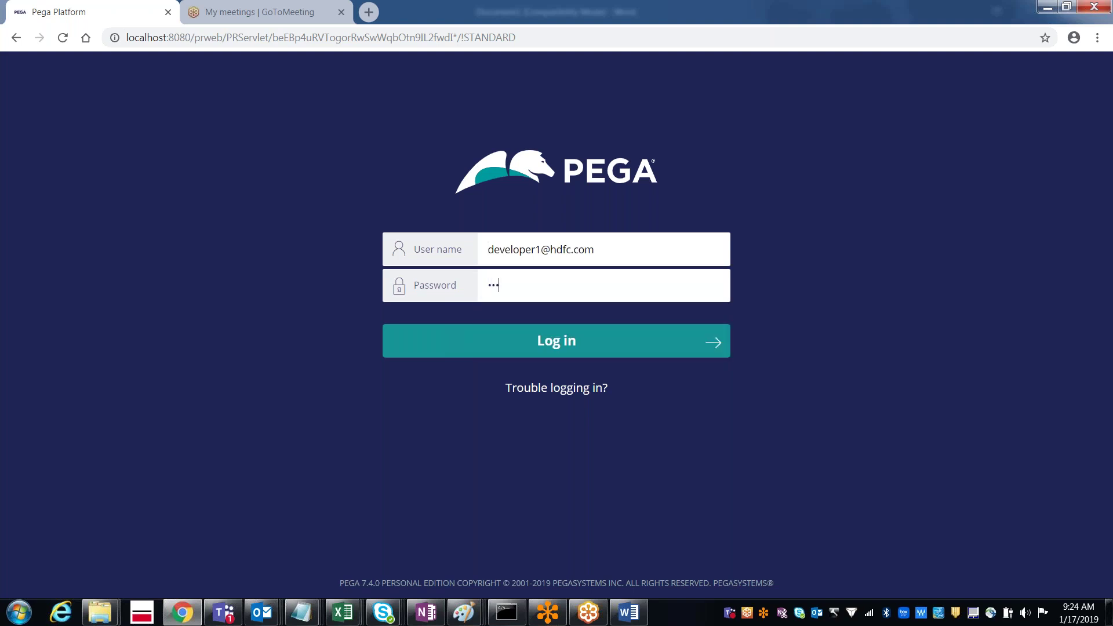
key(Return)
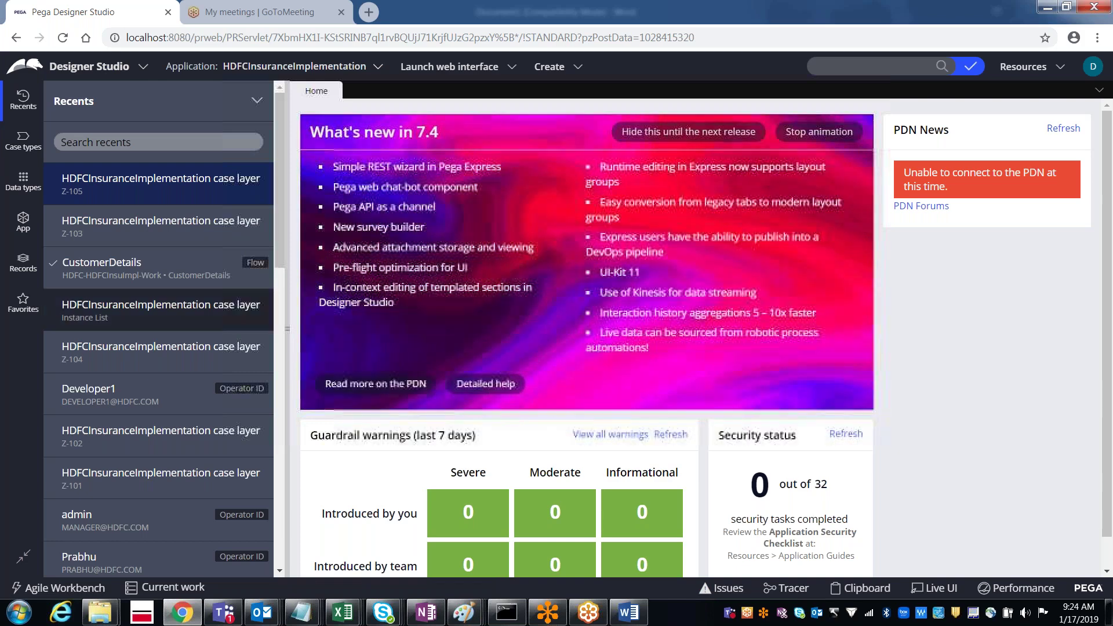
Step: Reopen case Z-105 and expand pyWorkPage > pxFlow > pxFlow(CustomerDetails) in the Clipboard Viewer
click(117, 270)
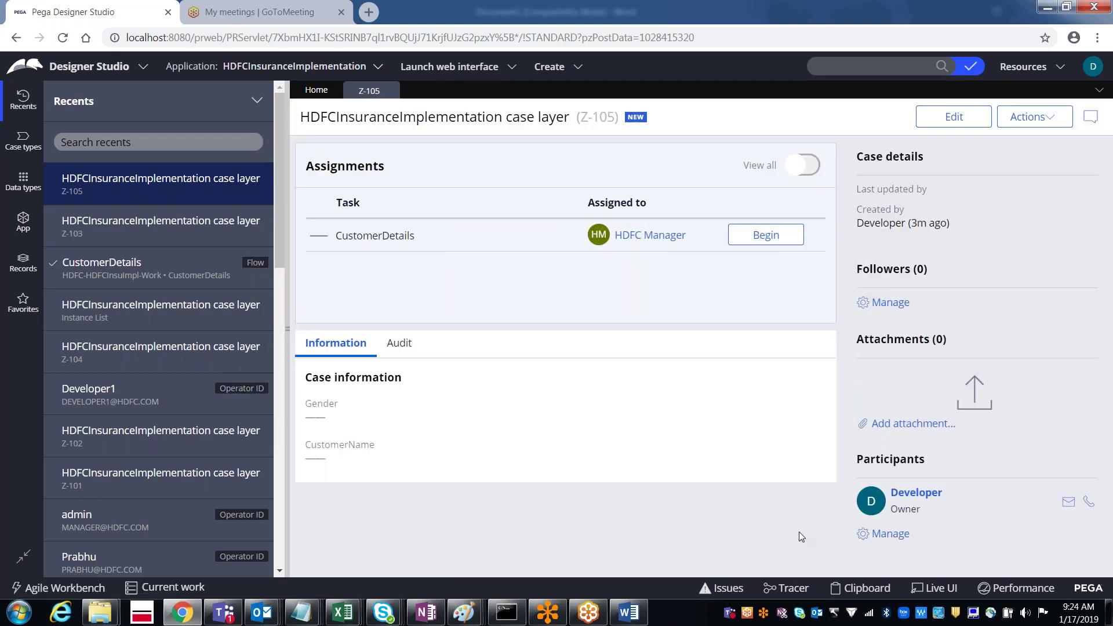
click(870, 591)
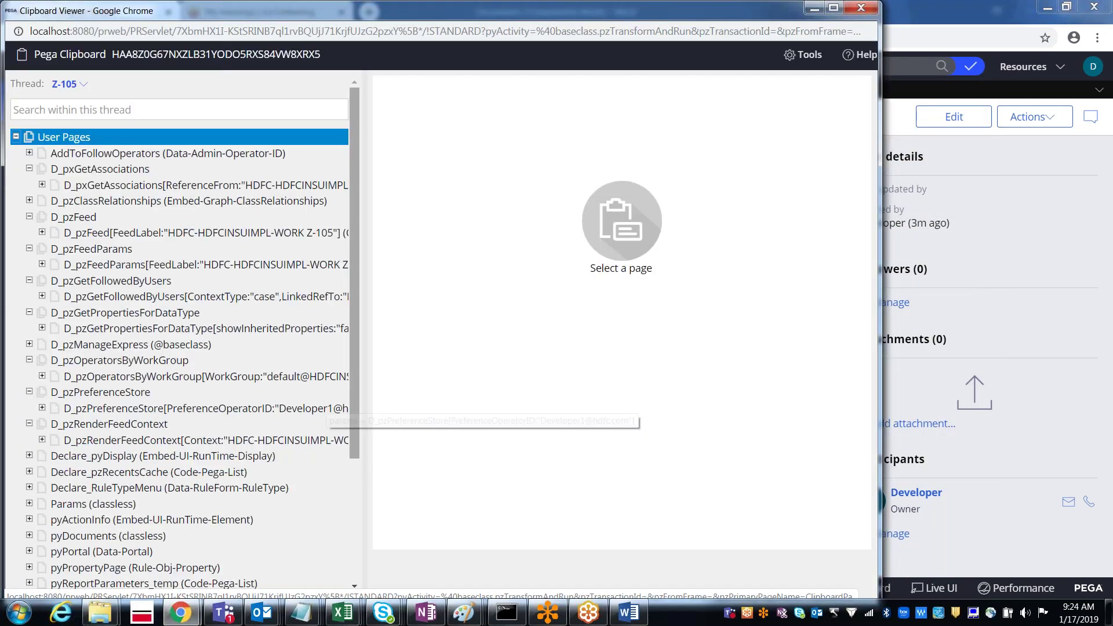
scroll(356, 455, down, 1)
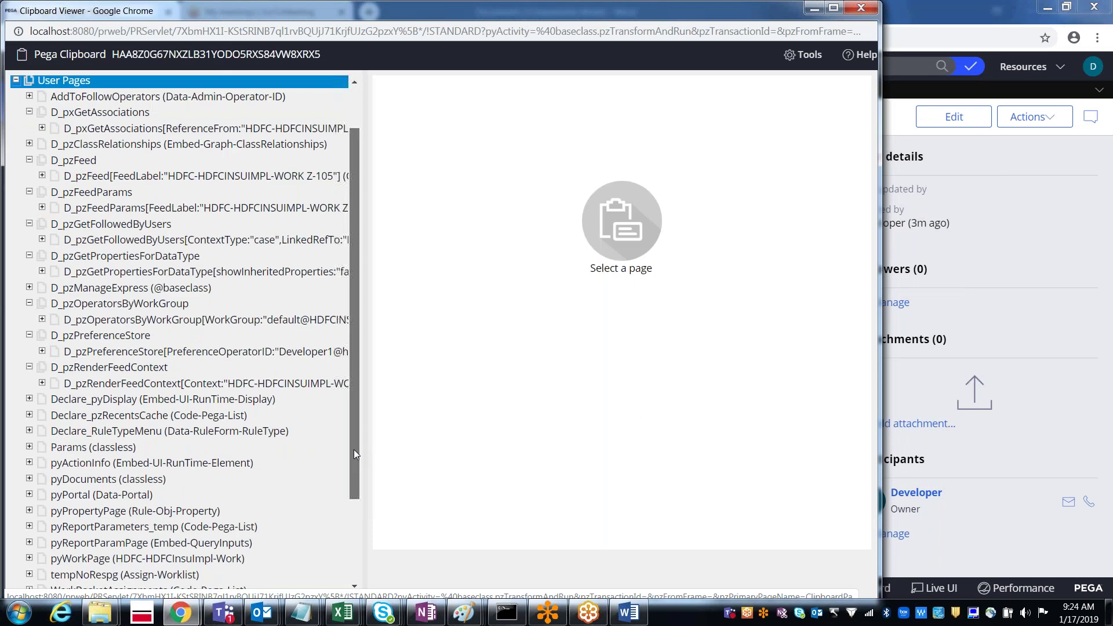
scroll(354, 450, down, 1)
click(30, 495)
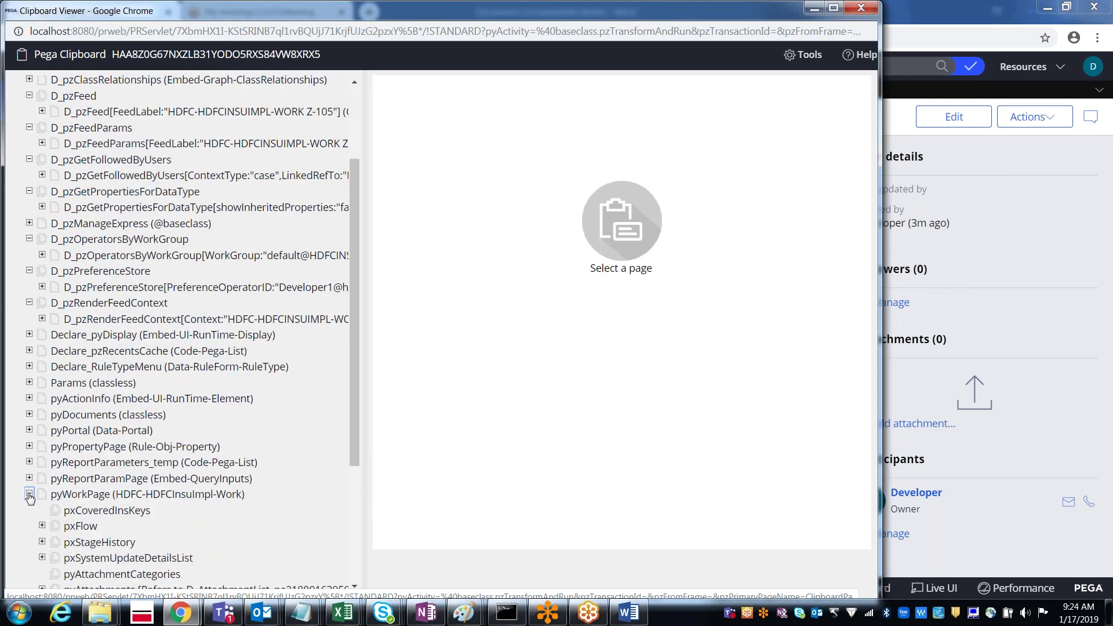
click(42, 526)
click(55, 543)
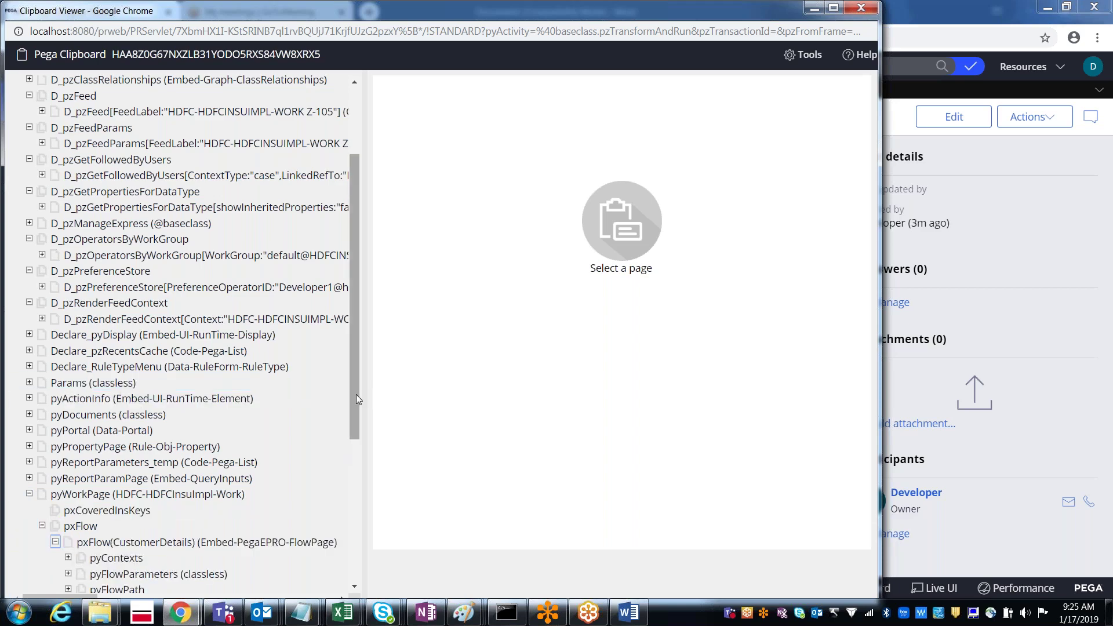
Step: Confirm pyFlowPath(2).pyStepLabel reads Customer Details, then close the Clipboard Viewer
drag(356, 419, 356, 482)
click(68, 447)
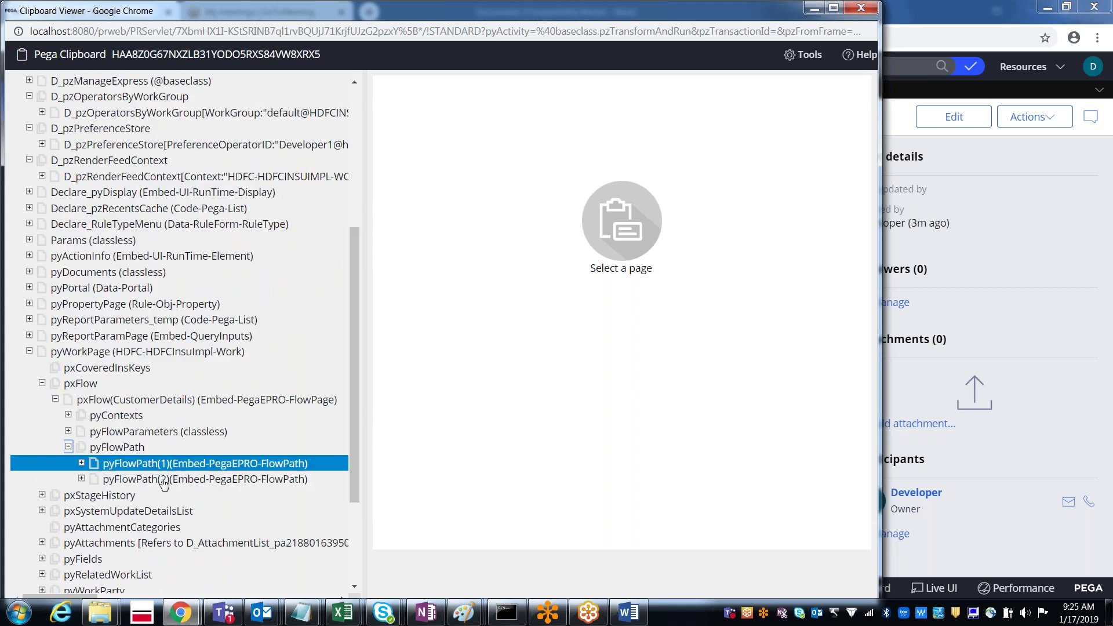
click(165, 486)
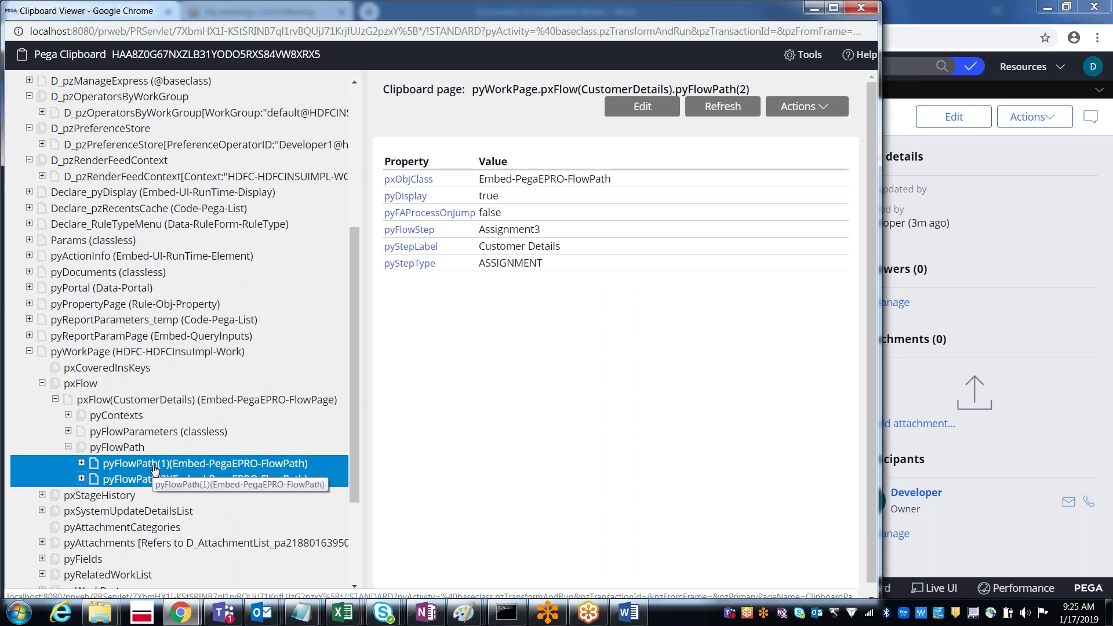
click(155, 469)
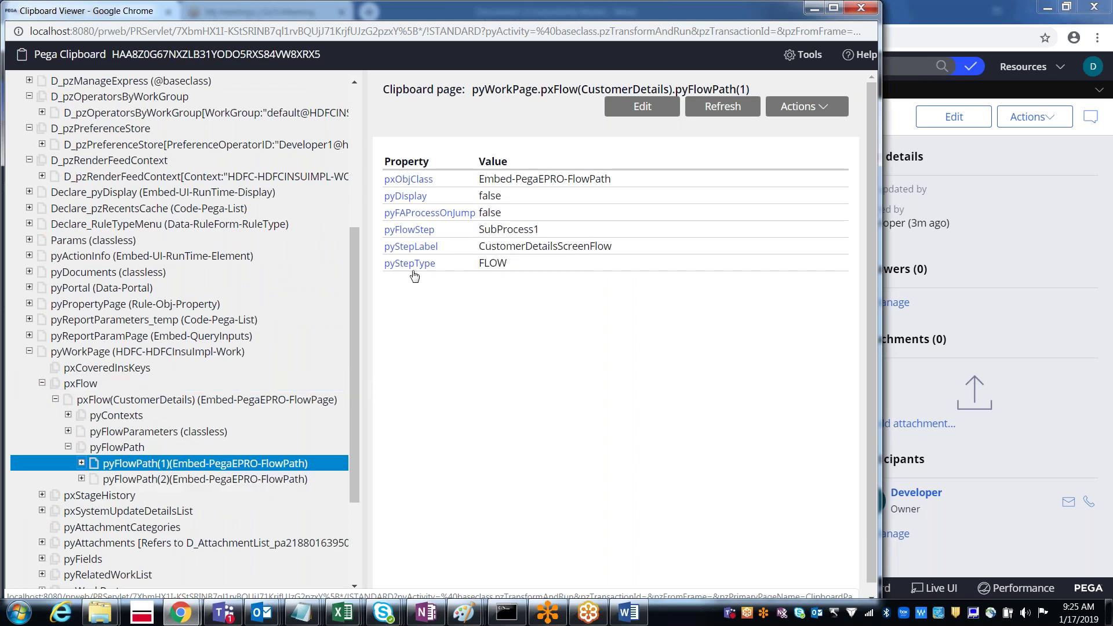
click(144, 482)
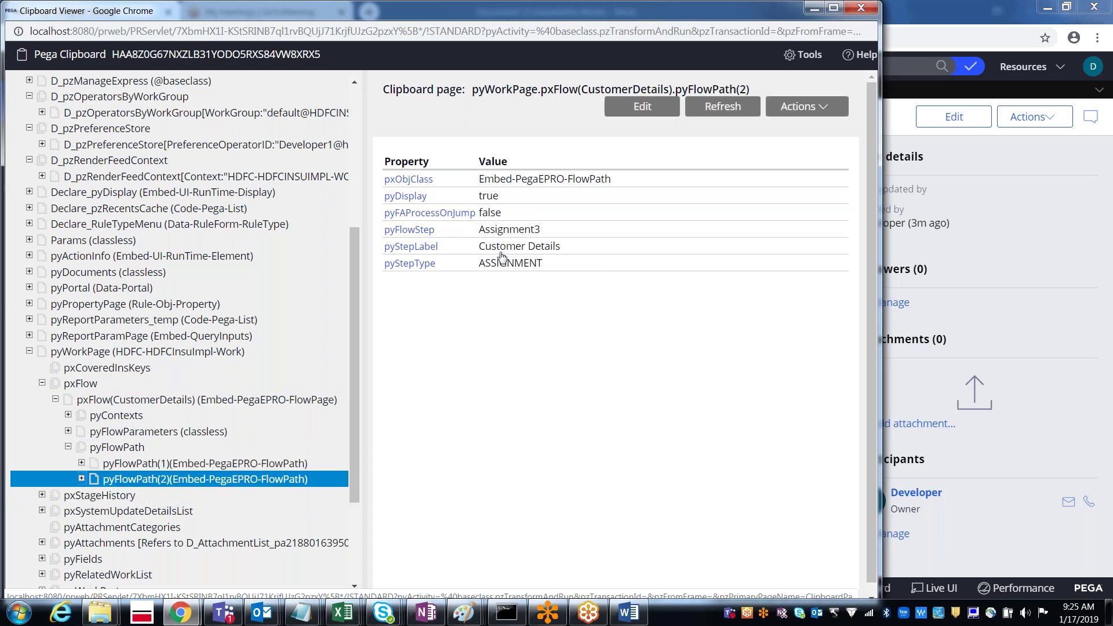
triple_click(502, 255)
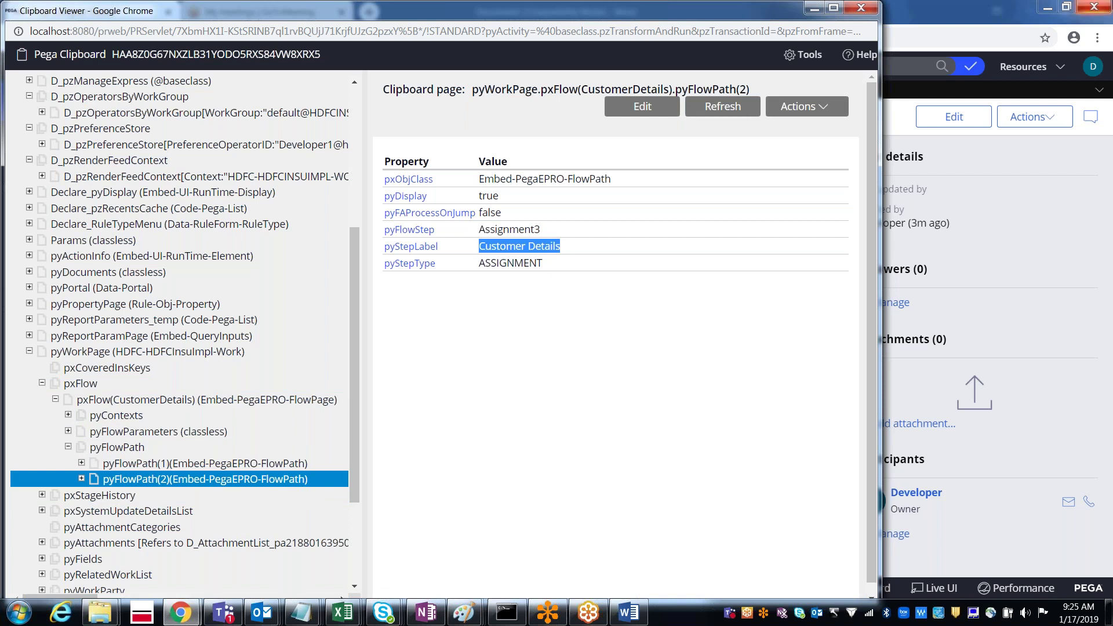
click(862, 8)
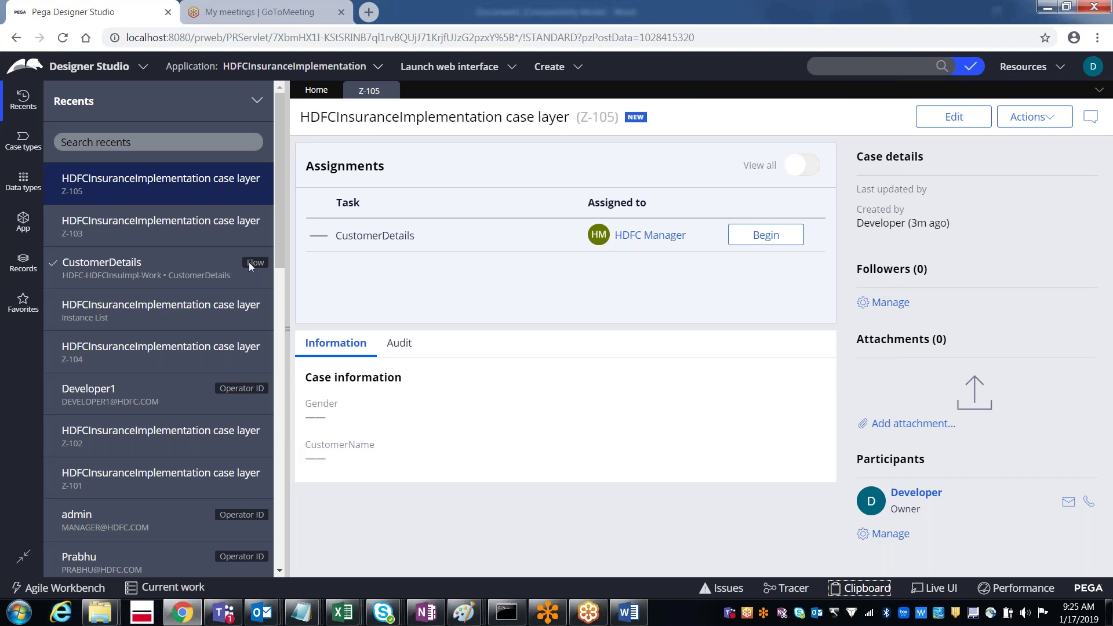
Step: Open the CustomerDetails flow, peek at the Customer Details assignment, then view CustomerDetailsScreenFlow subprocess properties
click(97, 270)
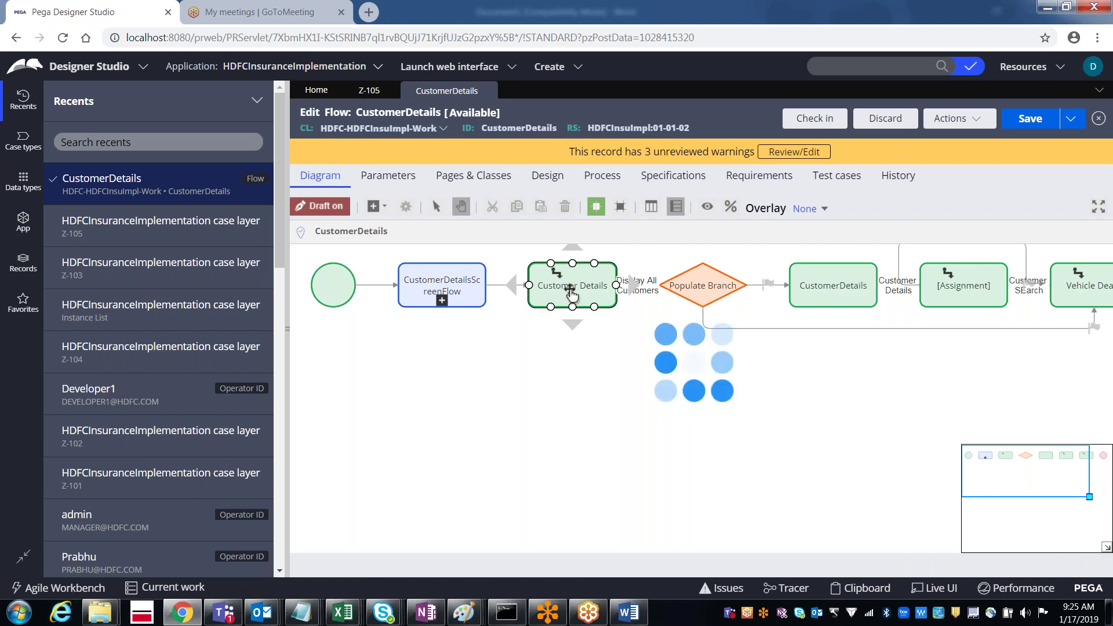
double_click(571, 292)
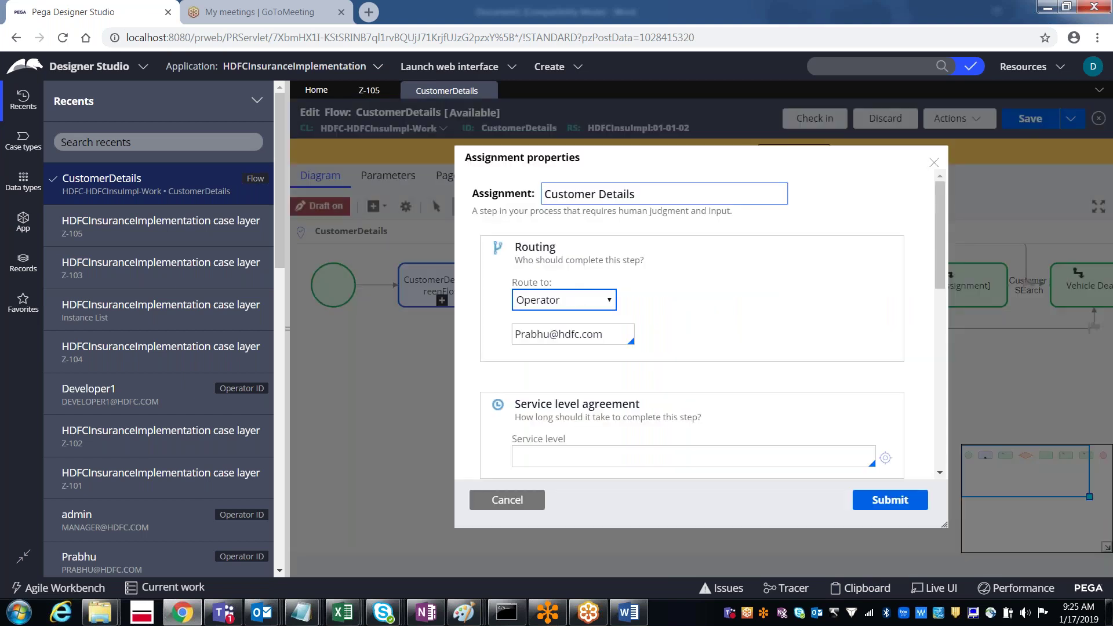
click(508, 501)
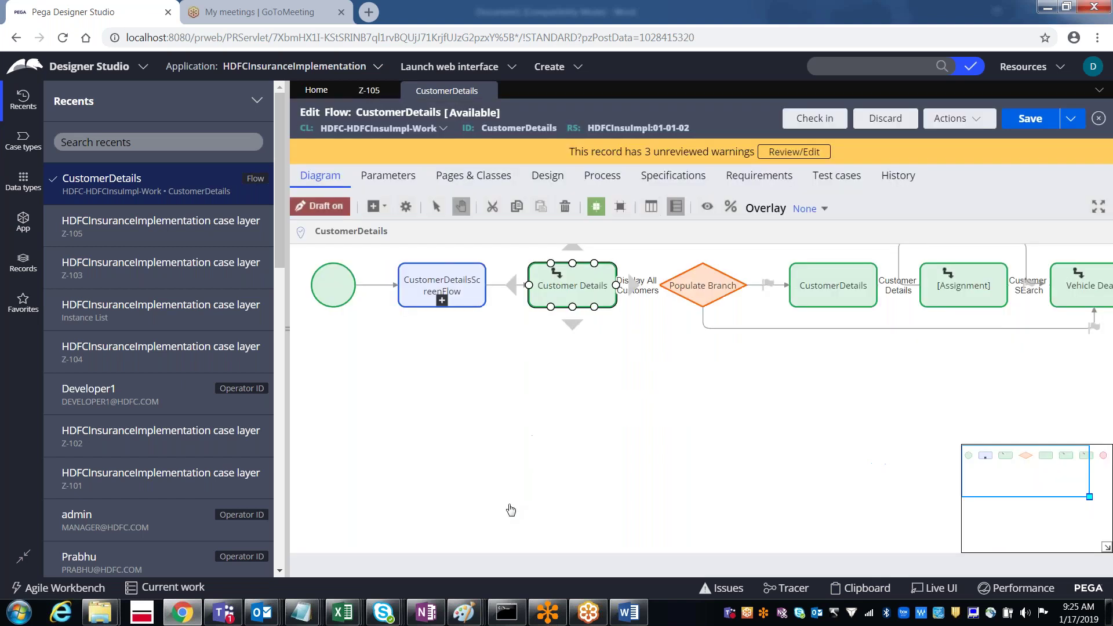
double_click(467, 290)
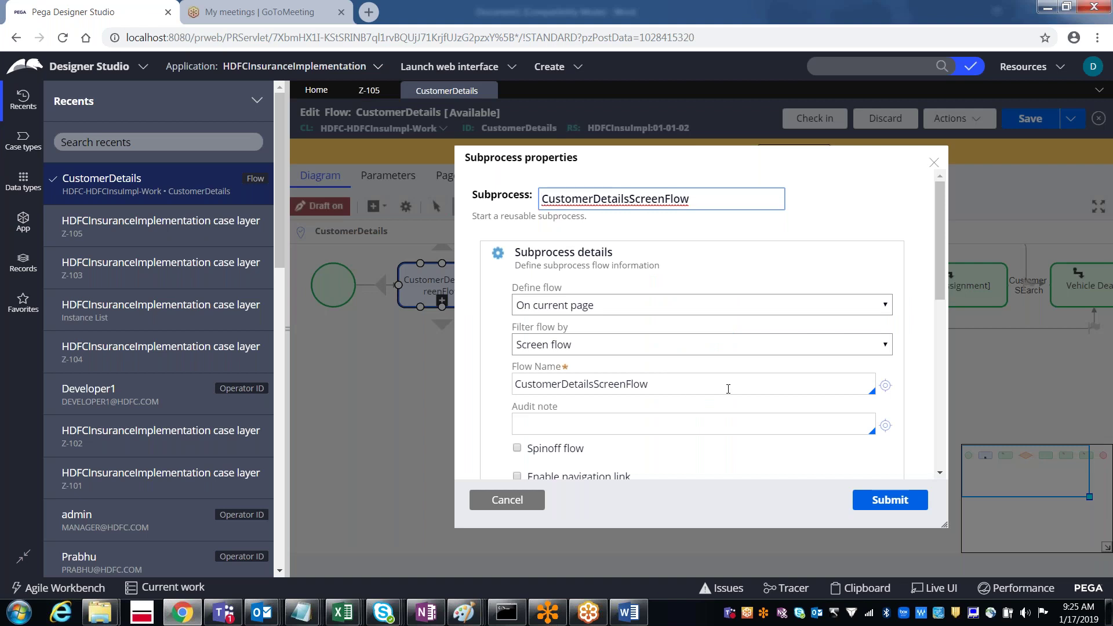
Step: Open the CustomerDetailsScreenFlow rule from the subprocess's Flow Name field
click(886, 387)
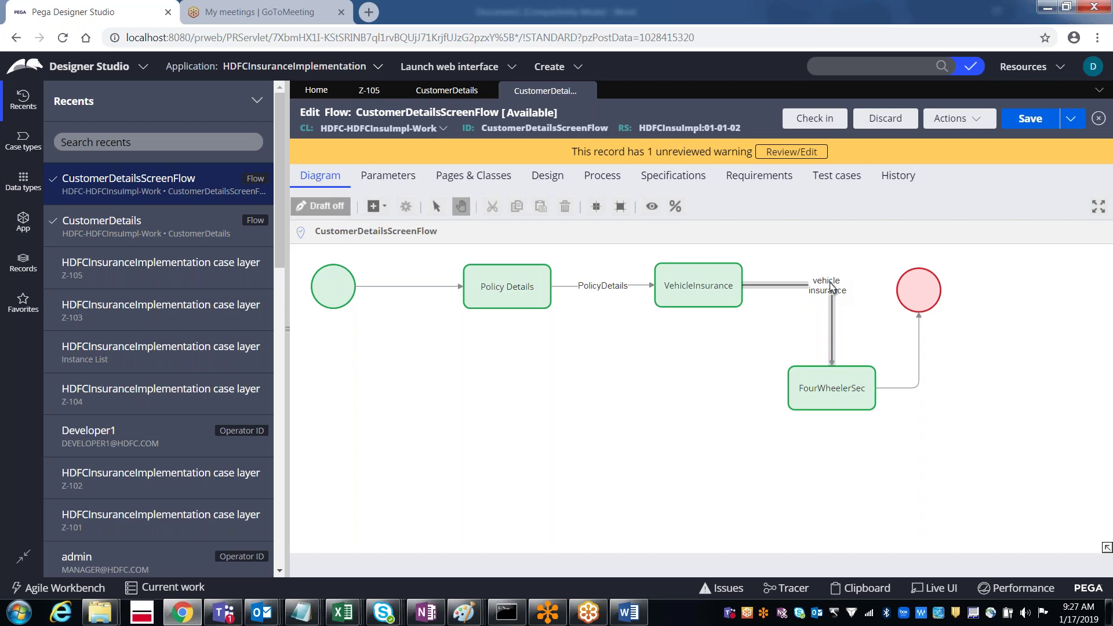
click(486, 296)
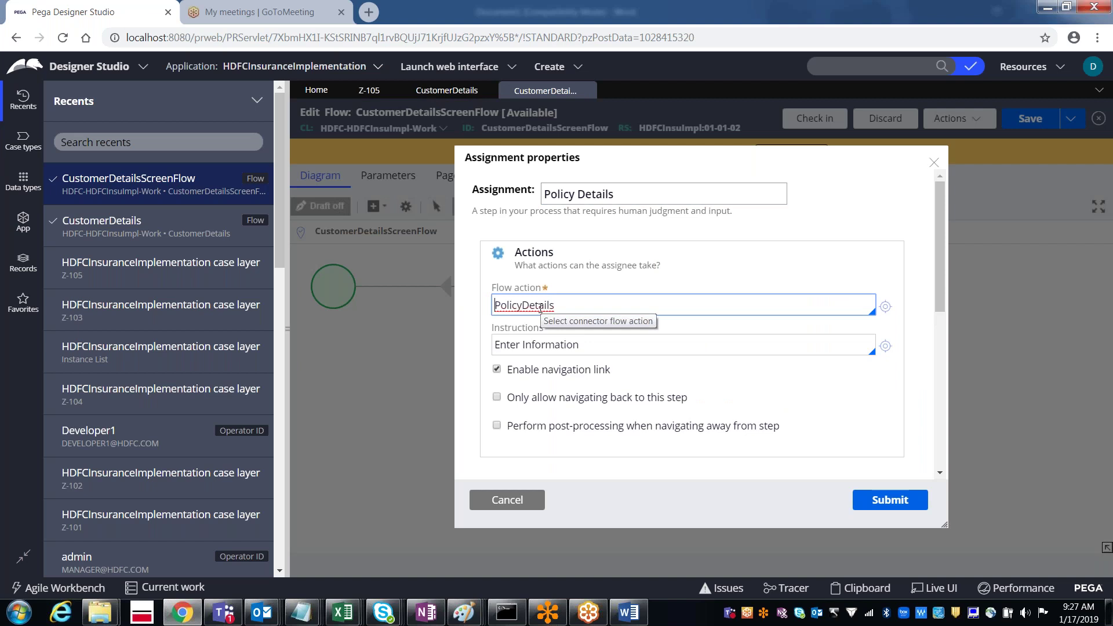
click(506, 502)
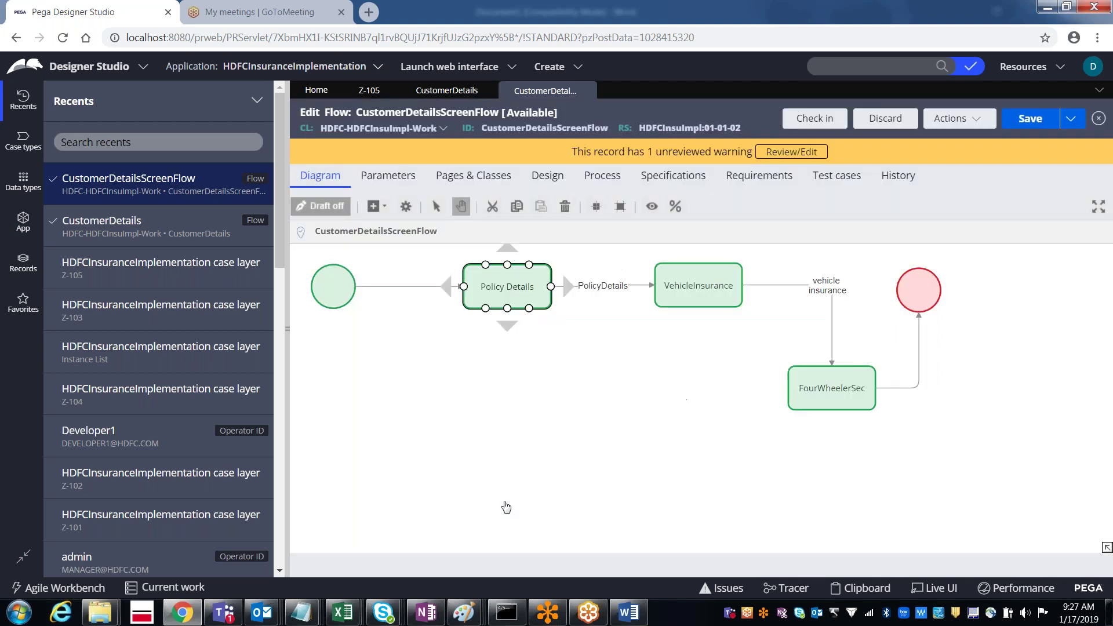
click(608, 289)
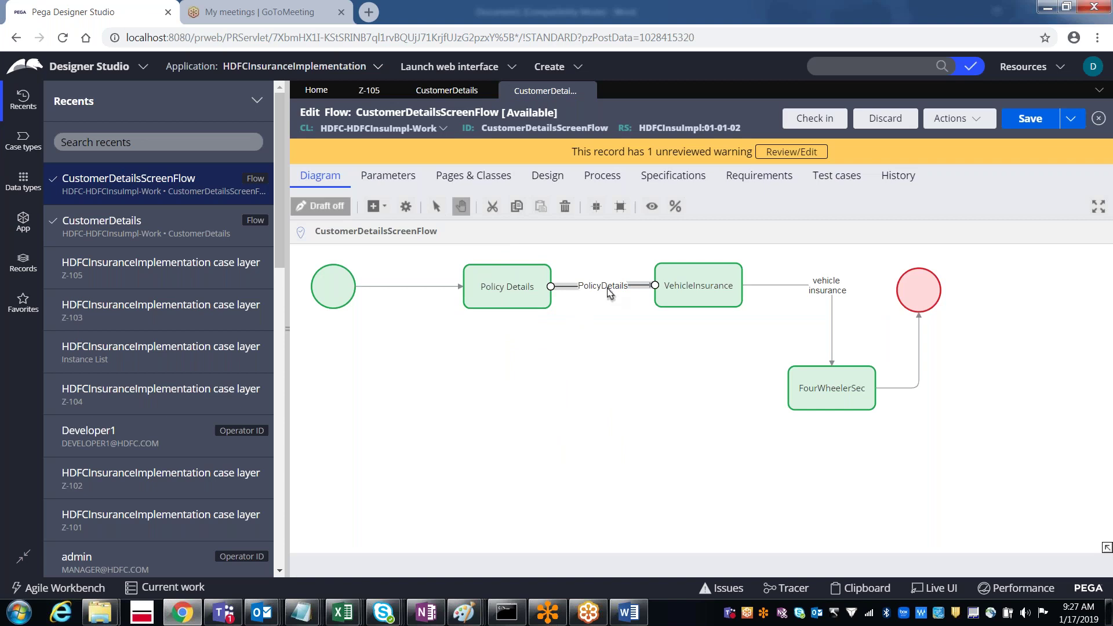
click(516, 297)
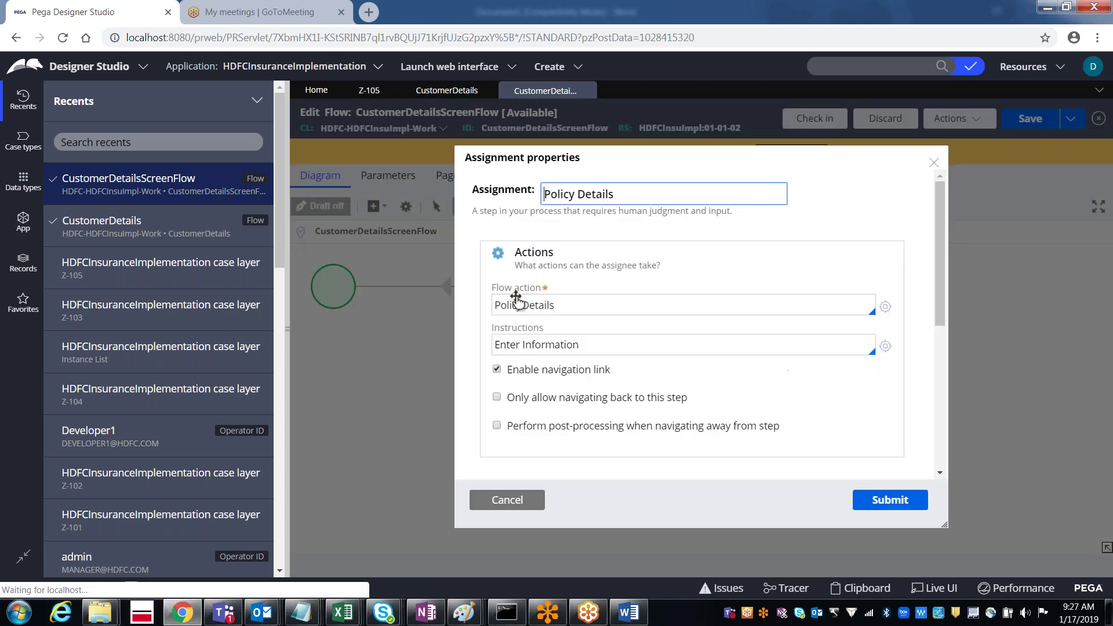
click(539, 305)
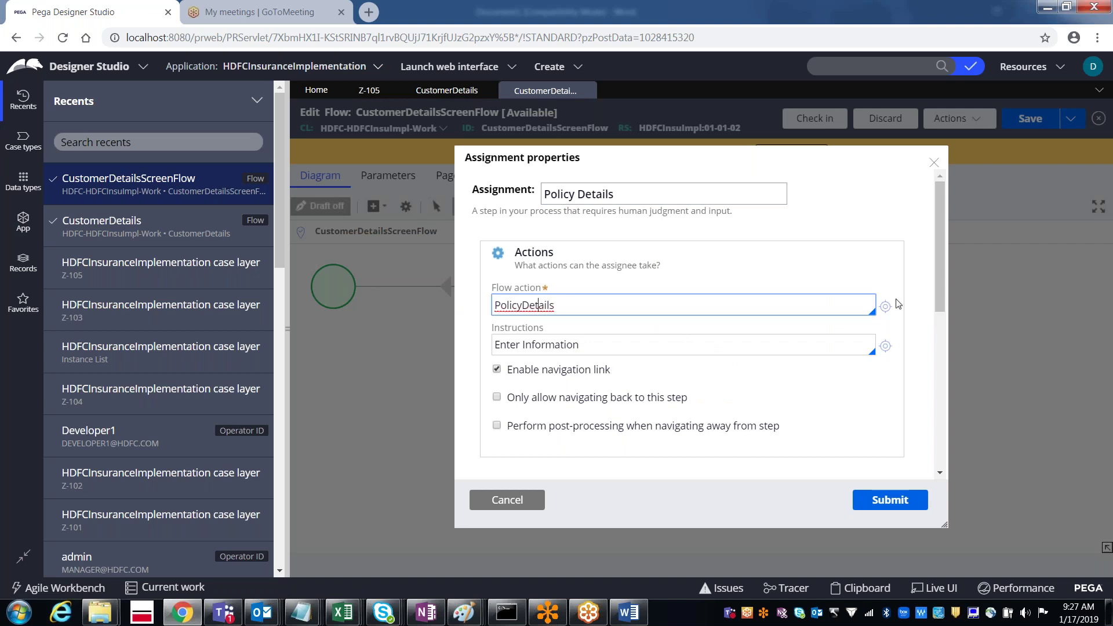
drag(936, 276, 934, 371)
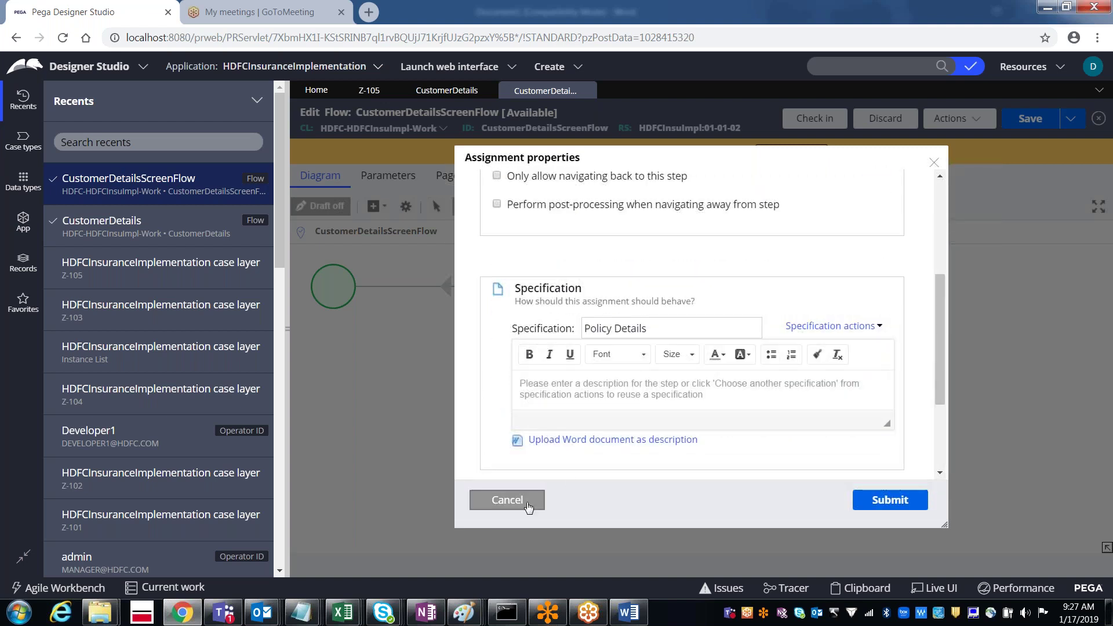
click(507, 500)
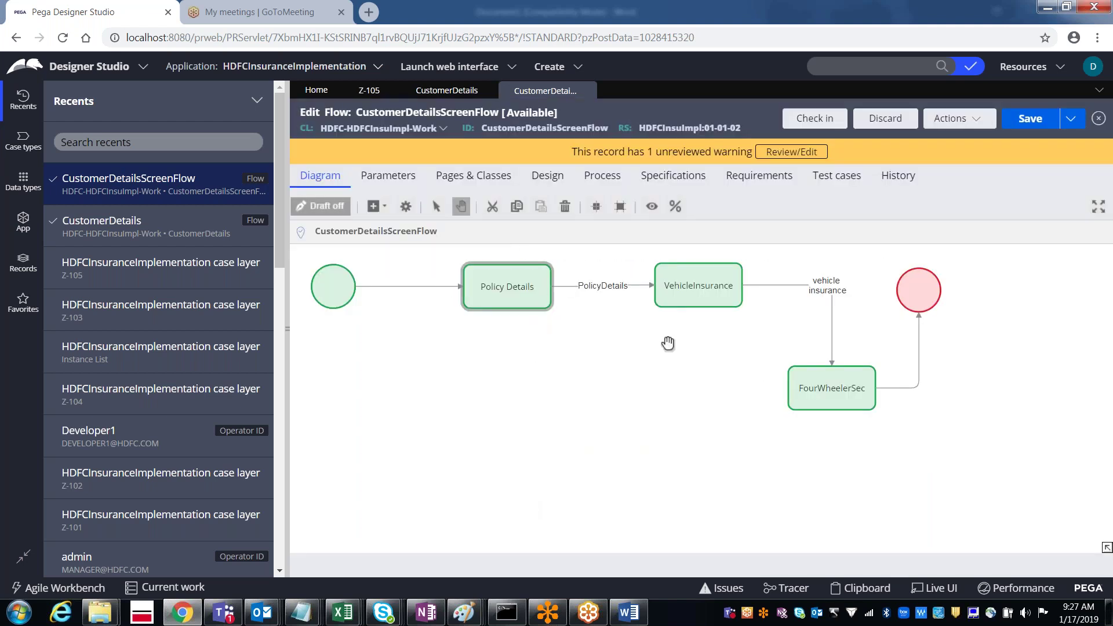
click(867, 374)
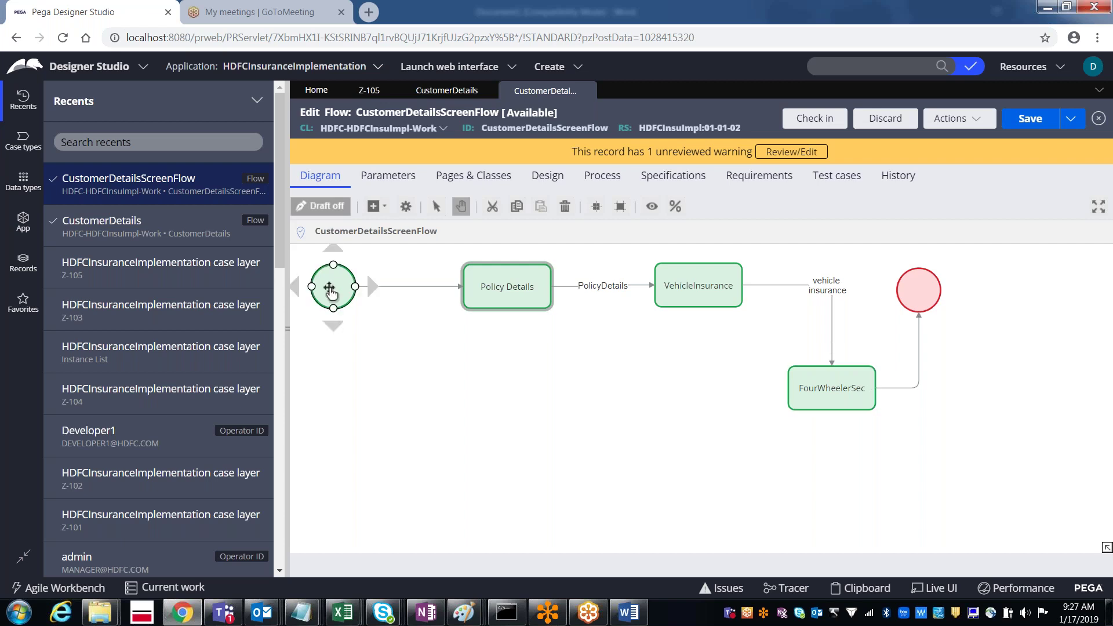
click(332, 290)
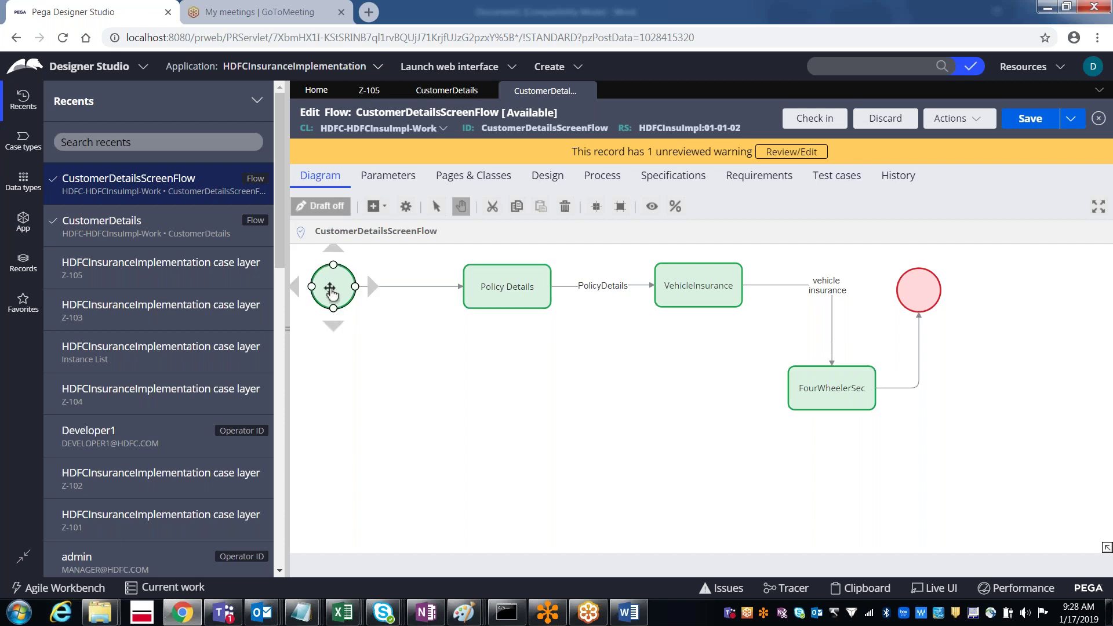
Step: Open the start shape's properties and set its Router to ToWorklist
double_click(332, 290)
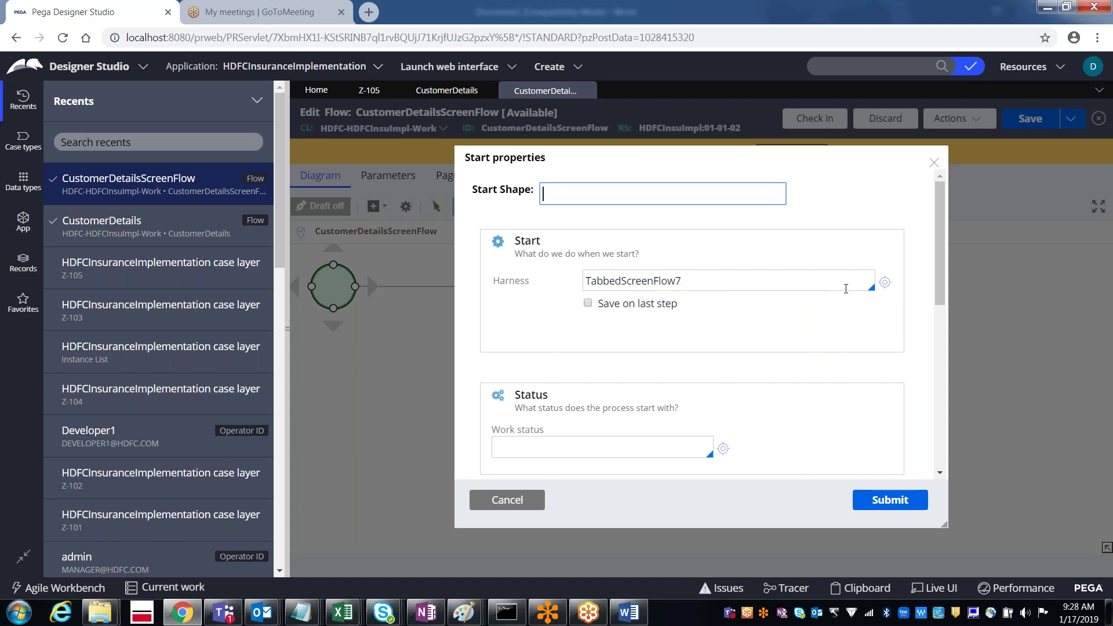
scroll(940, 285, down, 1)
drag(940, 285, 939, 347)
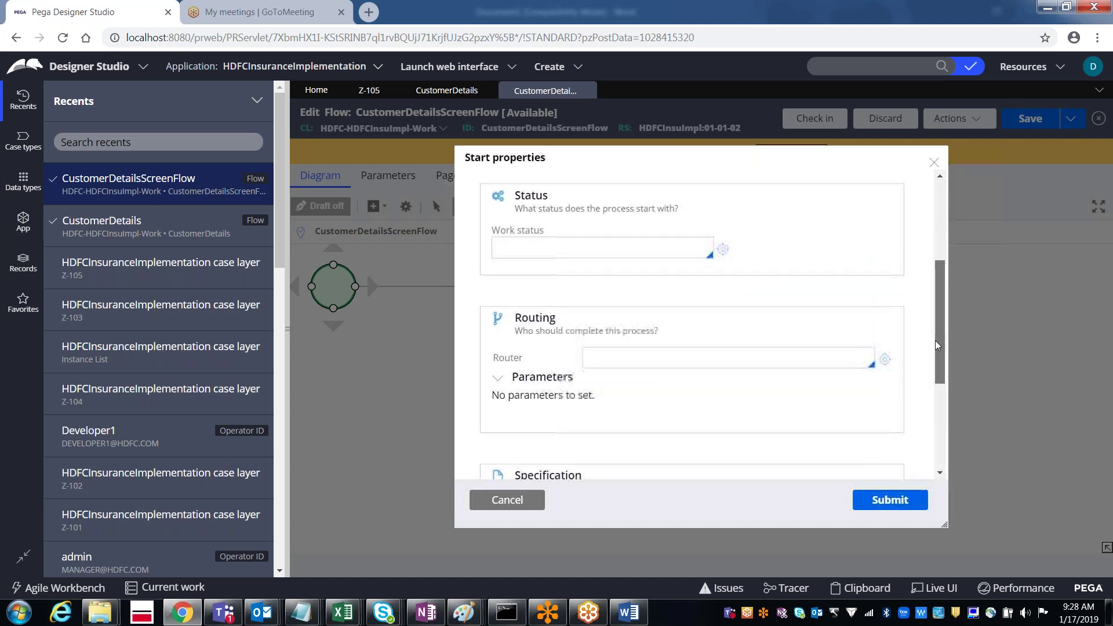
click(693, 364)
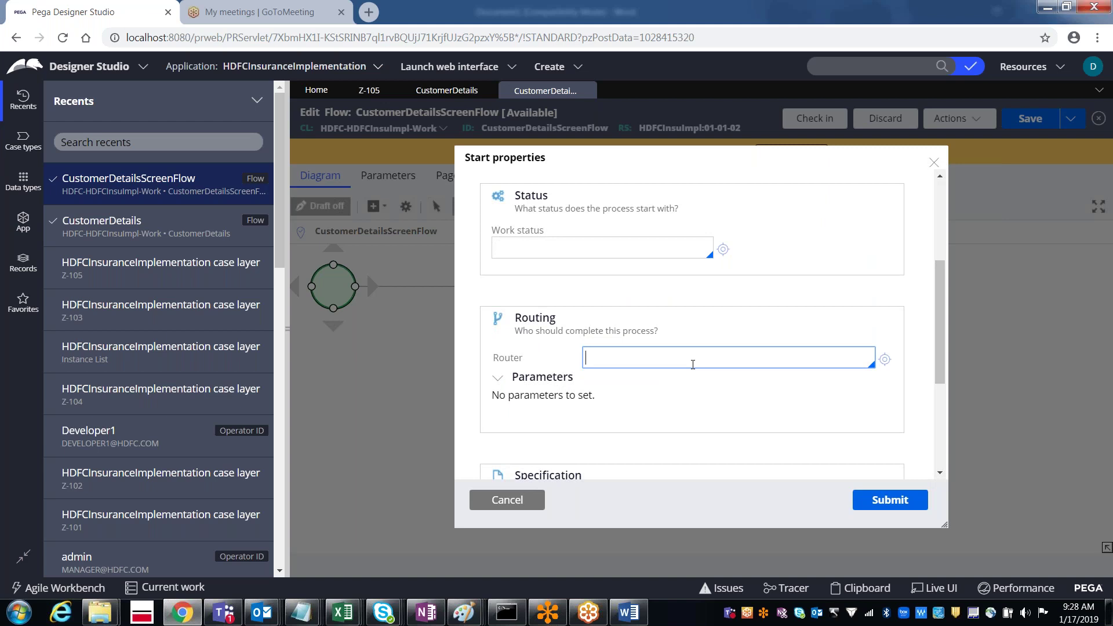
click(693, 364)
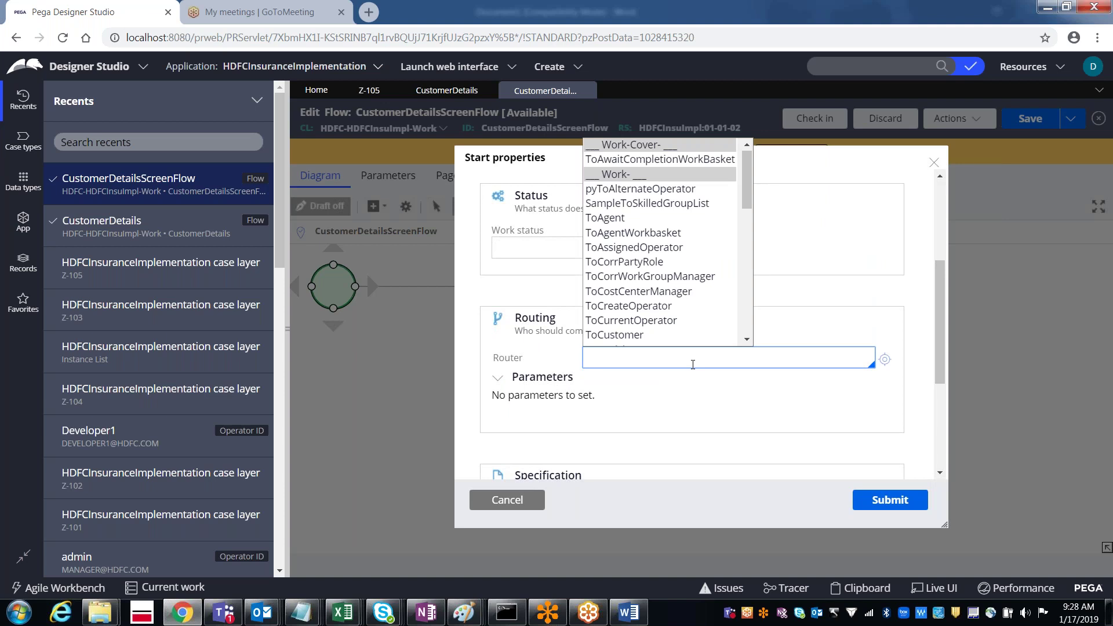
key(Down)
key(Down)
key(Down)
key(Down)
key(Down)
key(Down)
key(Down)
key(Down)
key(Down)
key(Down)
key(Down)
key(Down)
key(Down)
key(Down)
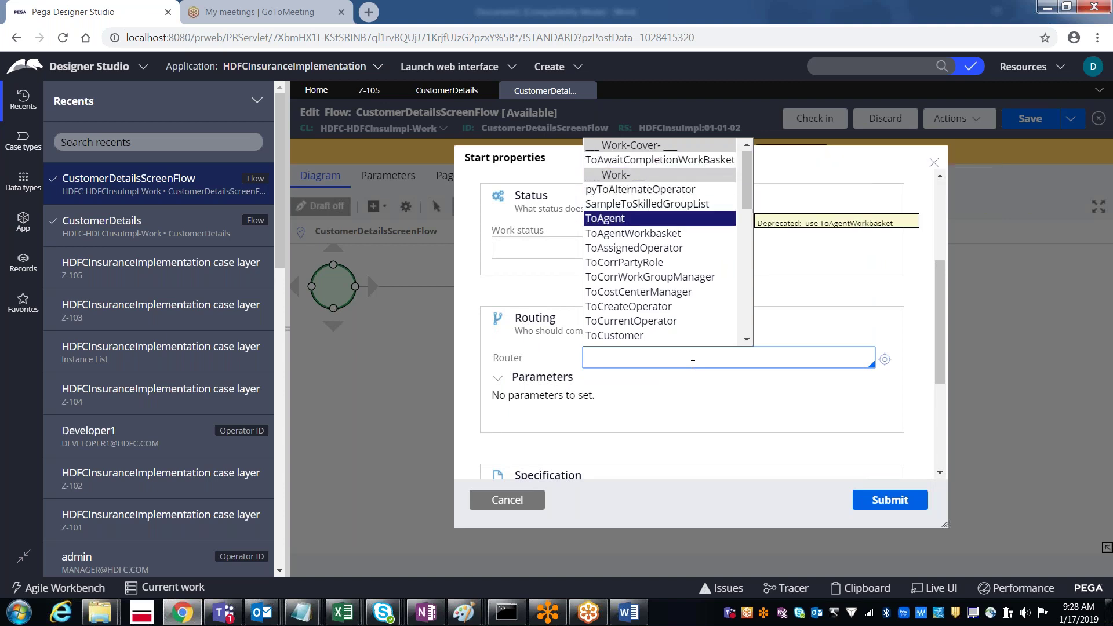
key(Down)
key(Down)
key(Down)
key(Down)
key(Down)
key(Down)
key(Down)
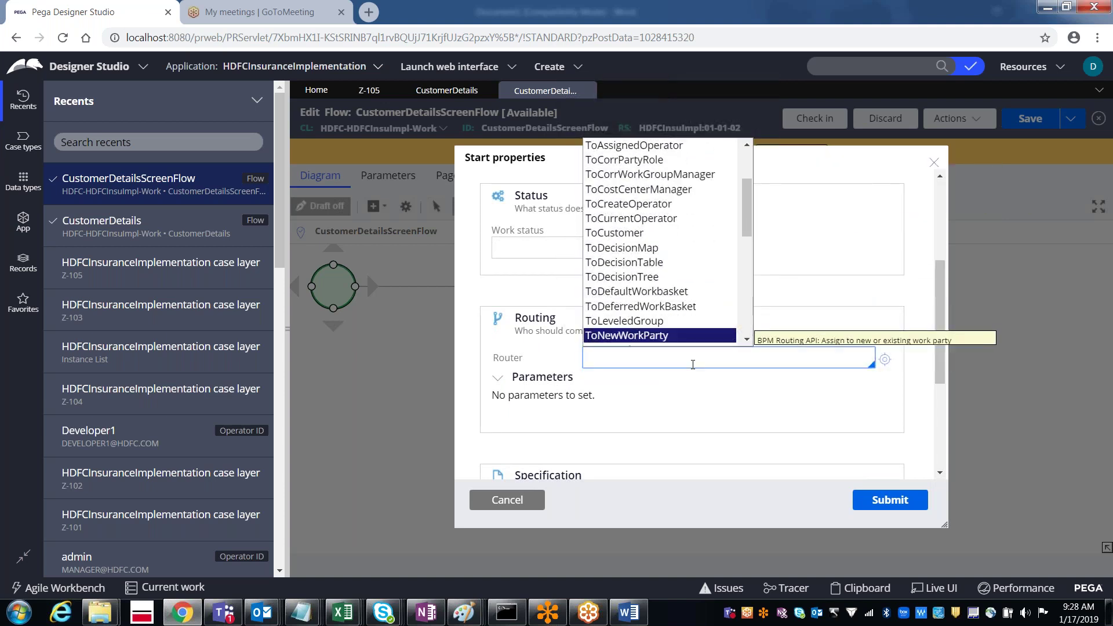
key(Down)
key(Down)
key(Down)
key(Down)
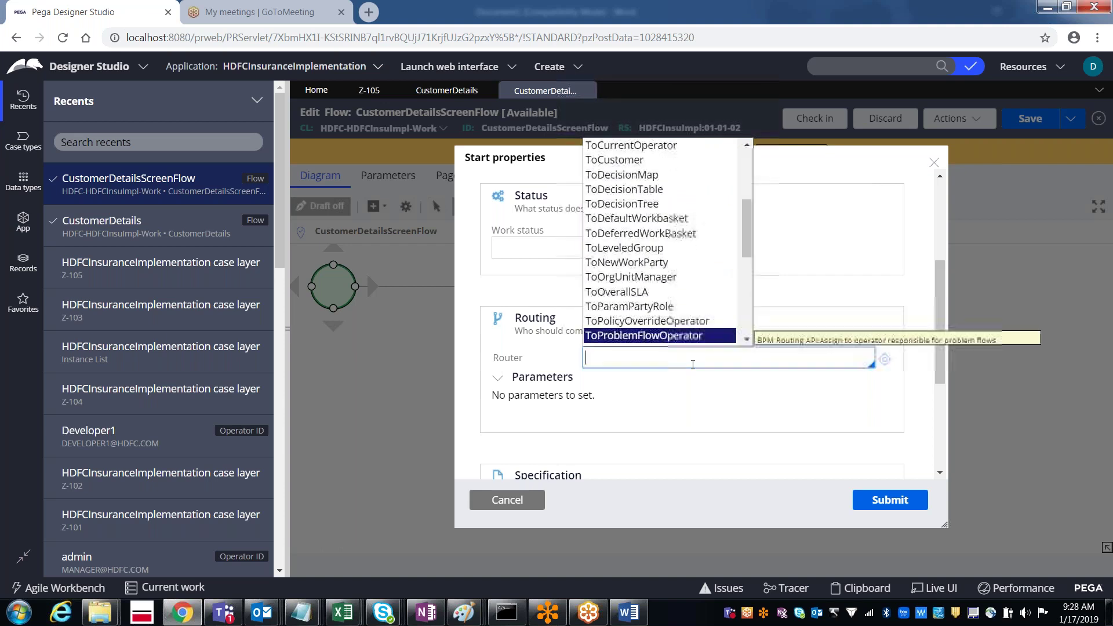
key(Down)
key(Down)
key(Down)
key(Down)
key(Down)
key(Down)
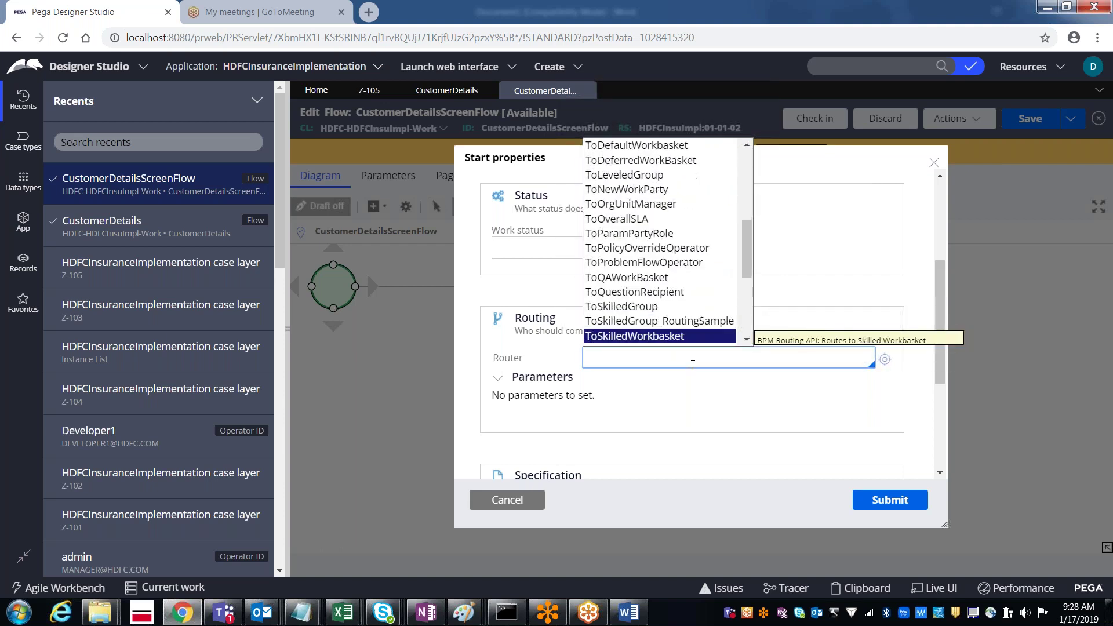
key(Down)
key(Down)
key(Down)
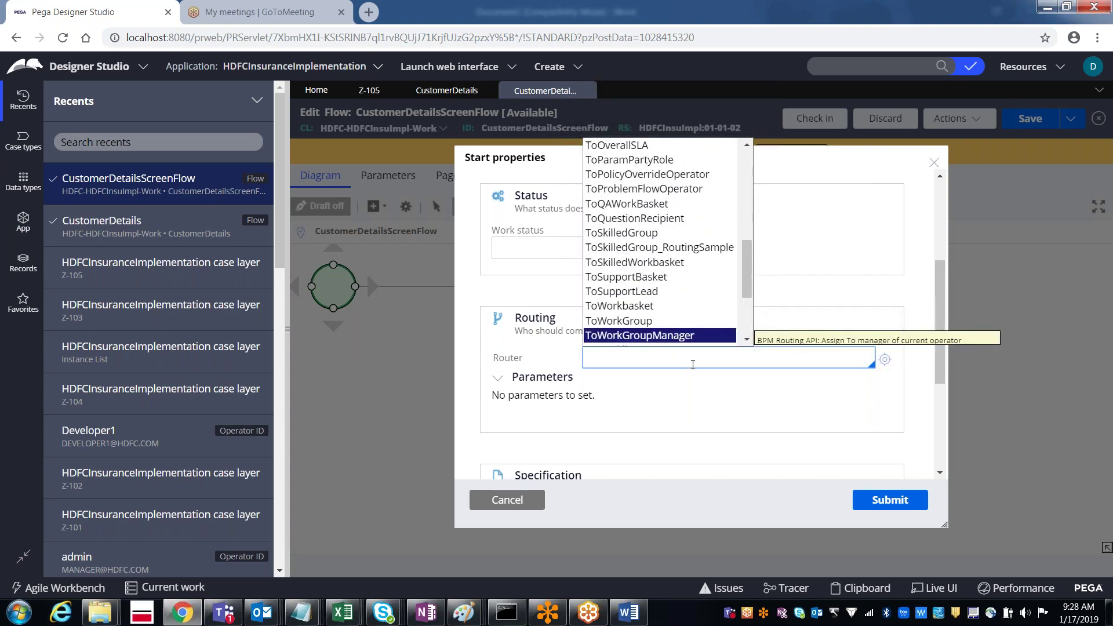
key(Down)
key(Down)
key(Down)
key(Down)
key(Down)
key(Down)
key(Down)
key(Up)
key(Up)
key(Up)
key(Up)
key(Up)
key(Up)
key(Up)
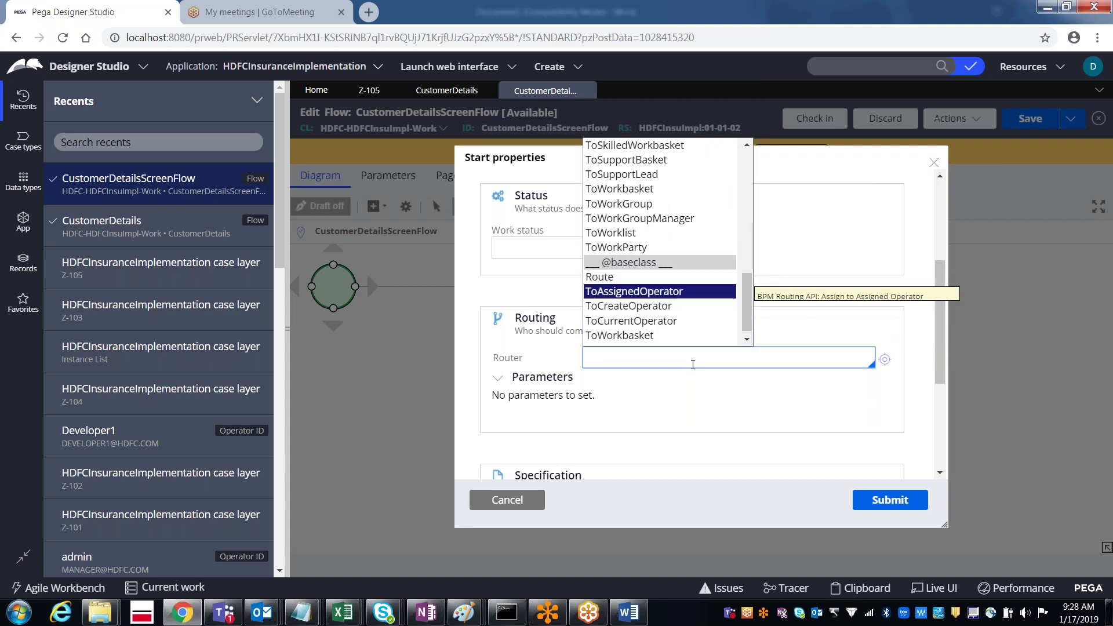
key(Up)
key(Up)
key(Up)
key(Up)
key(Up)
key(Up)
key(Up)
key(Up)
key(Up)
key(Up)
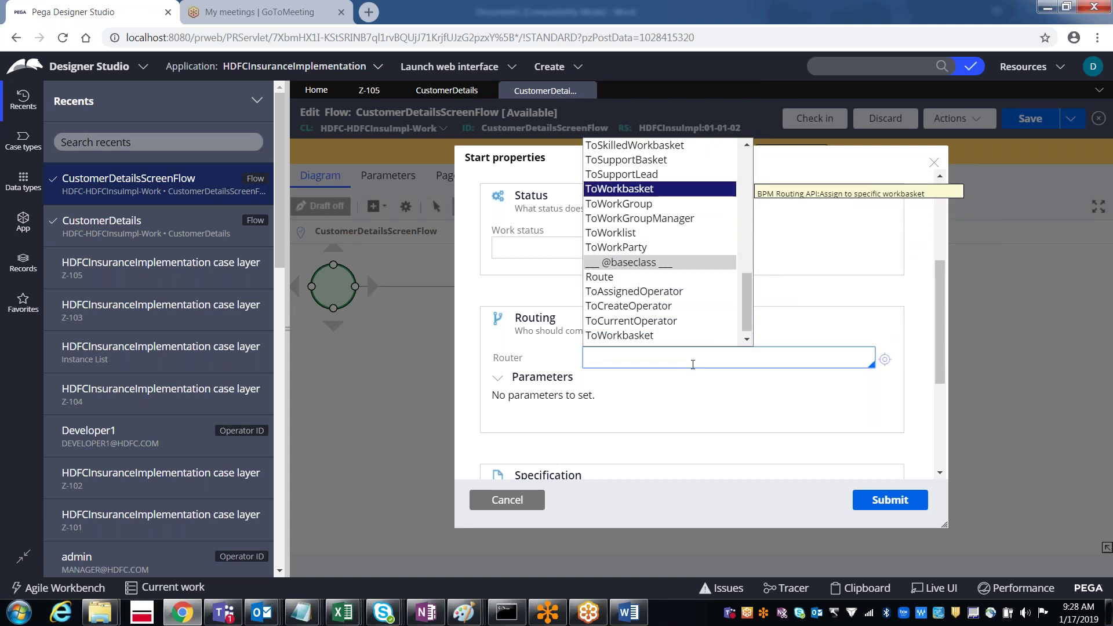
key(Up)
key(Down)
key(Down)
key(Down)
key(Down)
key(Down)
key(Down)
key(Down)
key(Down)
key(Down)
key(Down)
key(Down)
key(Down)
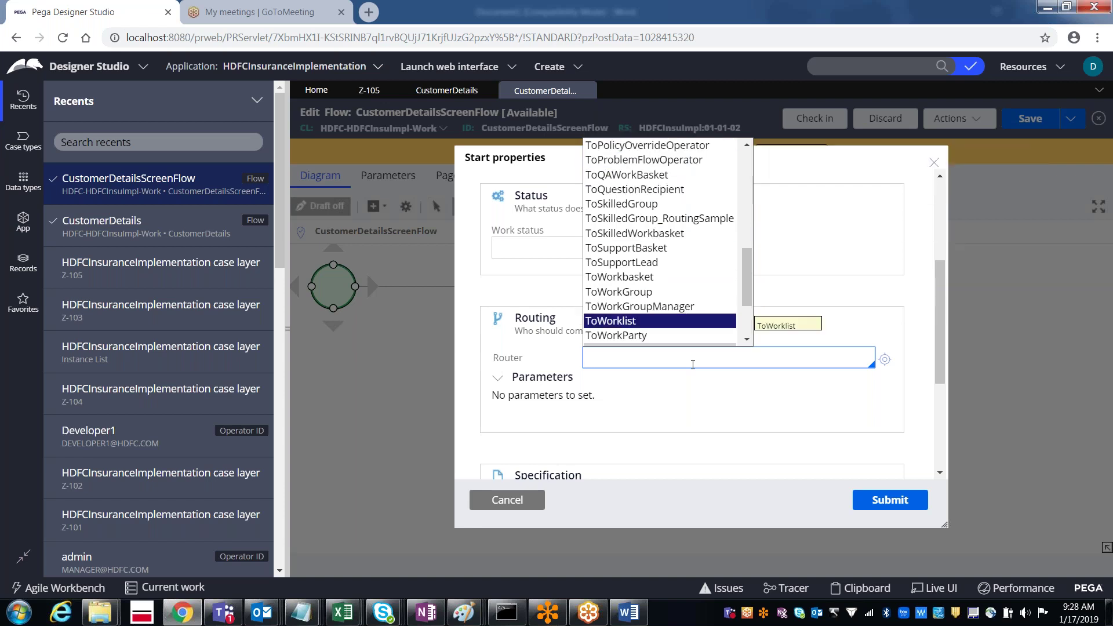
key(Return)
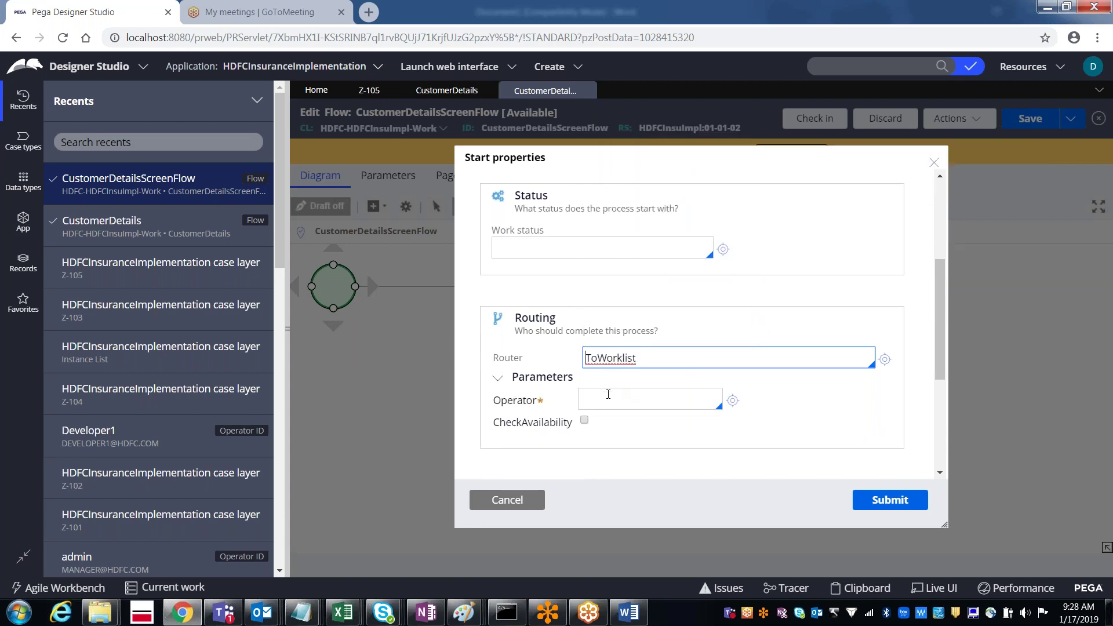
Step: Choose the HDFC Manager operator as the routing target and submit the start properties
click(609, 395)
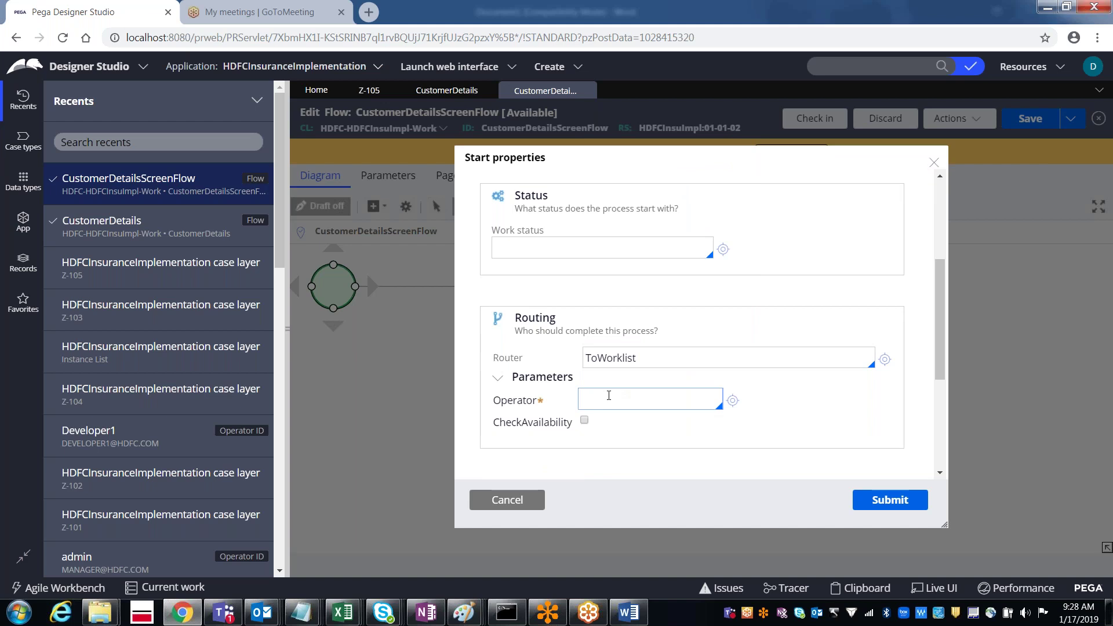
text(p)
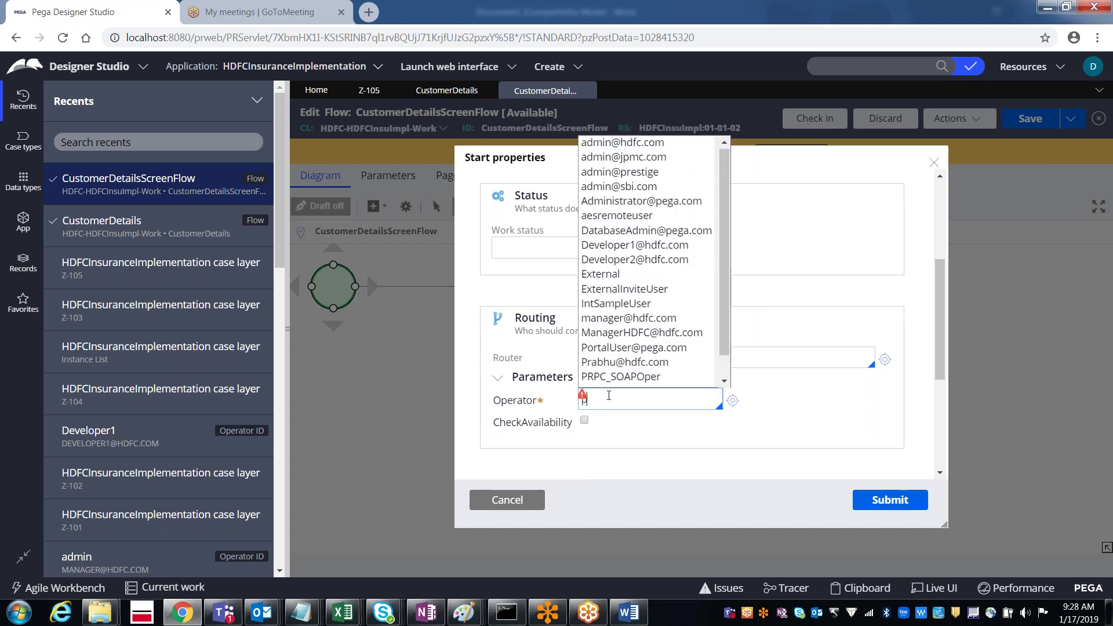
text(rabhu)
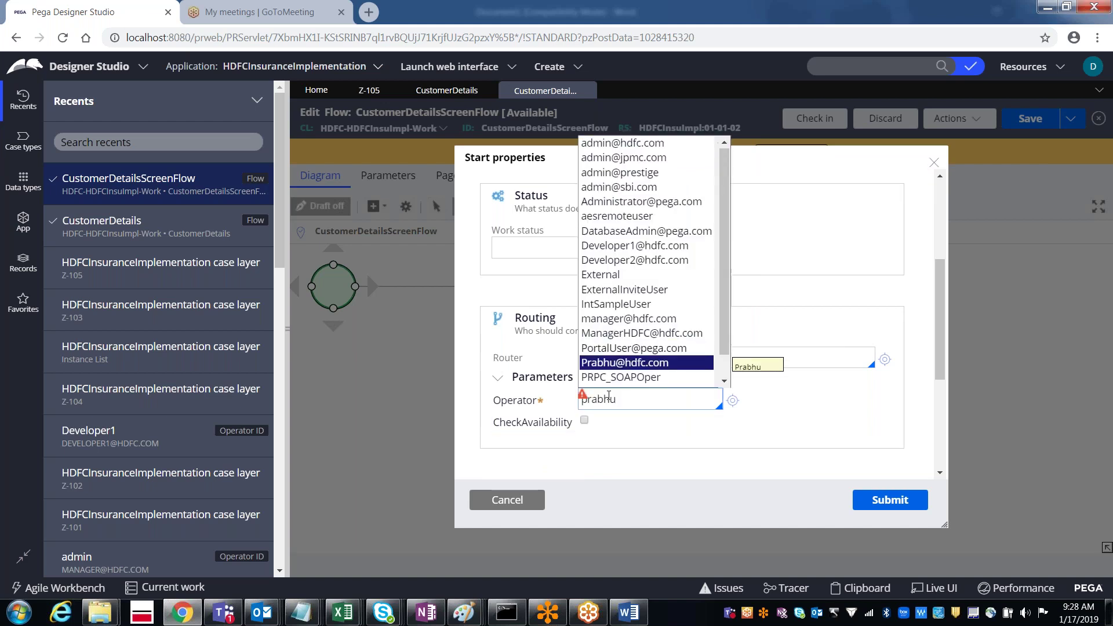
key(Return)
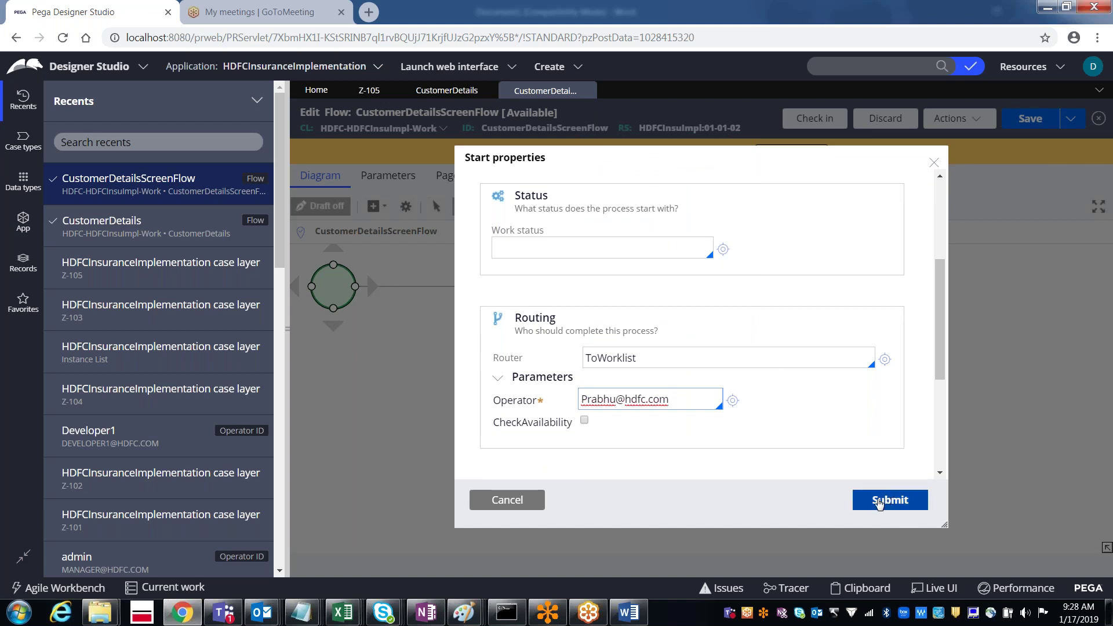
click(642, 363)
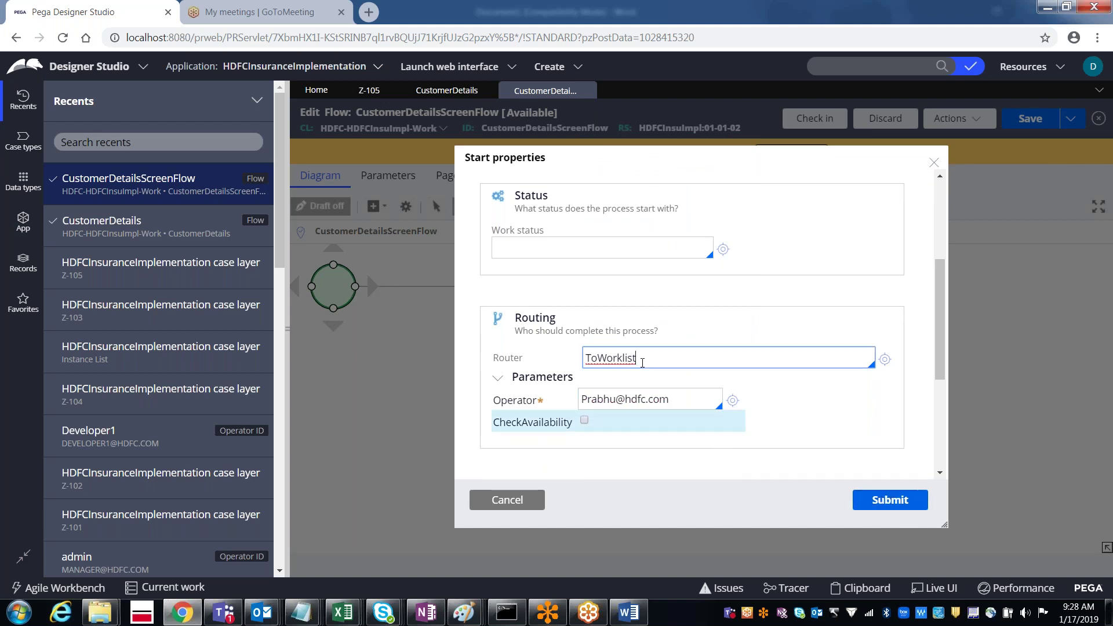
click(647, 403)
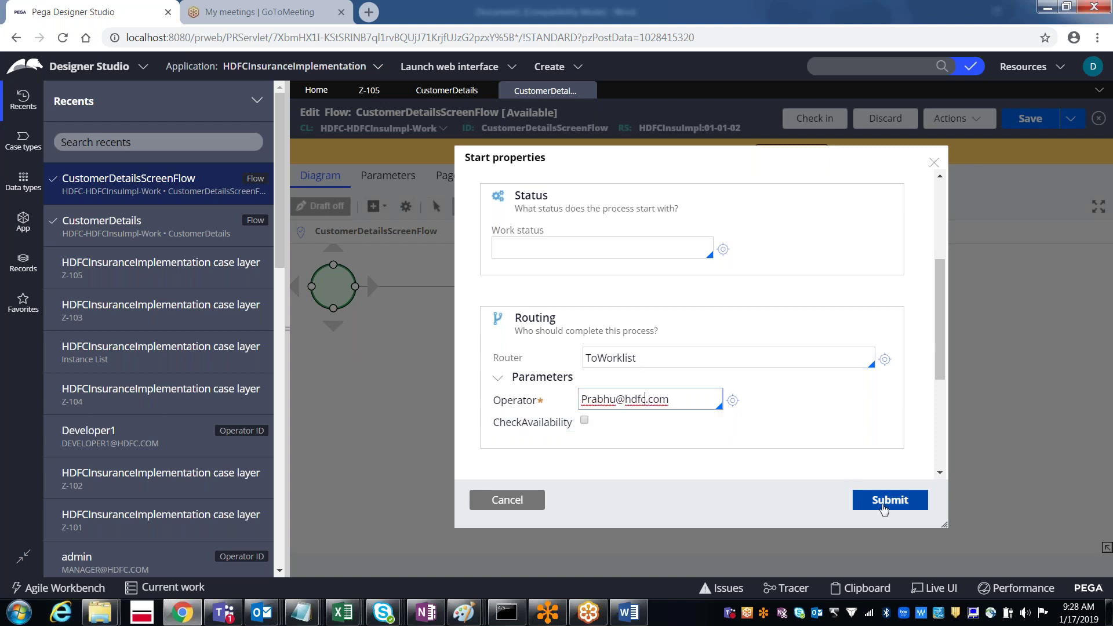
click(884, 502)
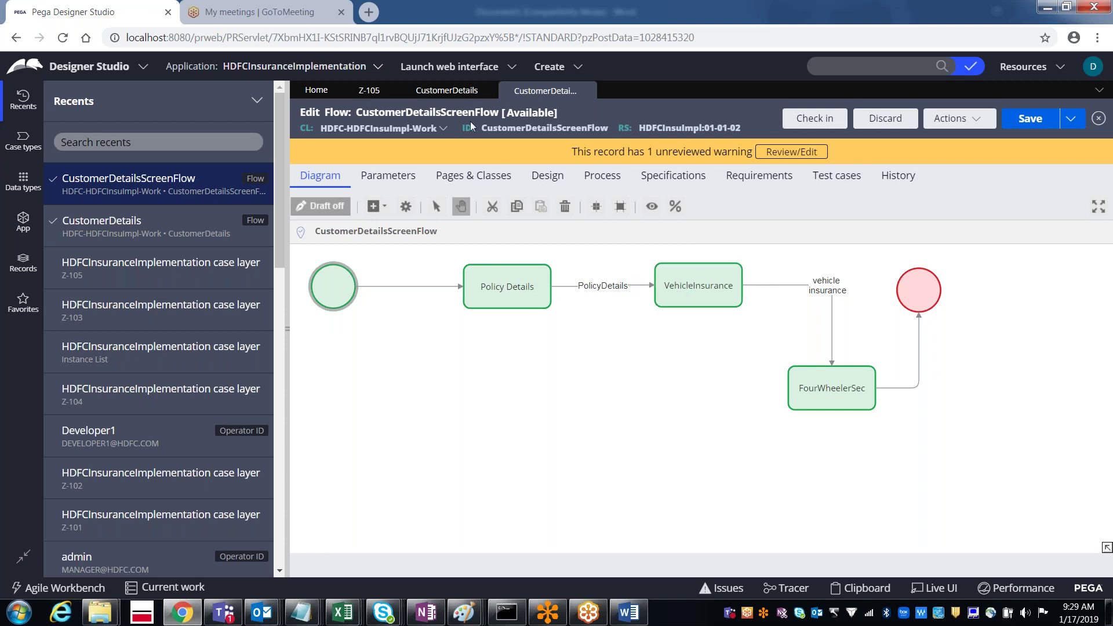
Step: On the CustomerDetails flow, open the Customer Details assignment's properties and expand its Route to list
click(456, 94)
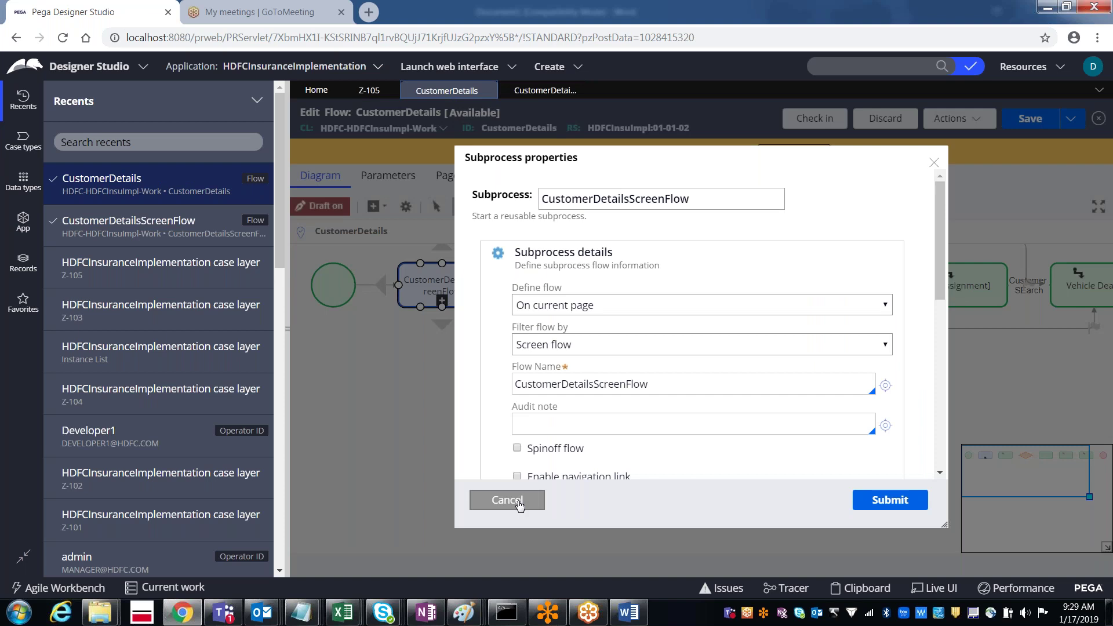
click(519, 505)
double_click(578, 293)
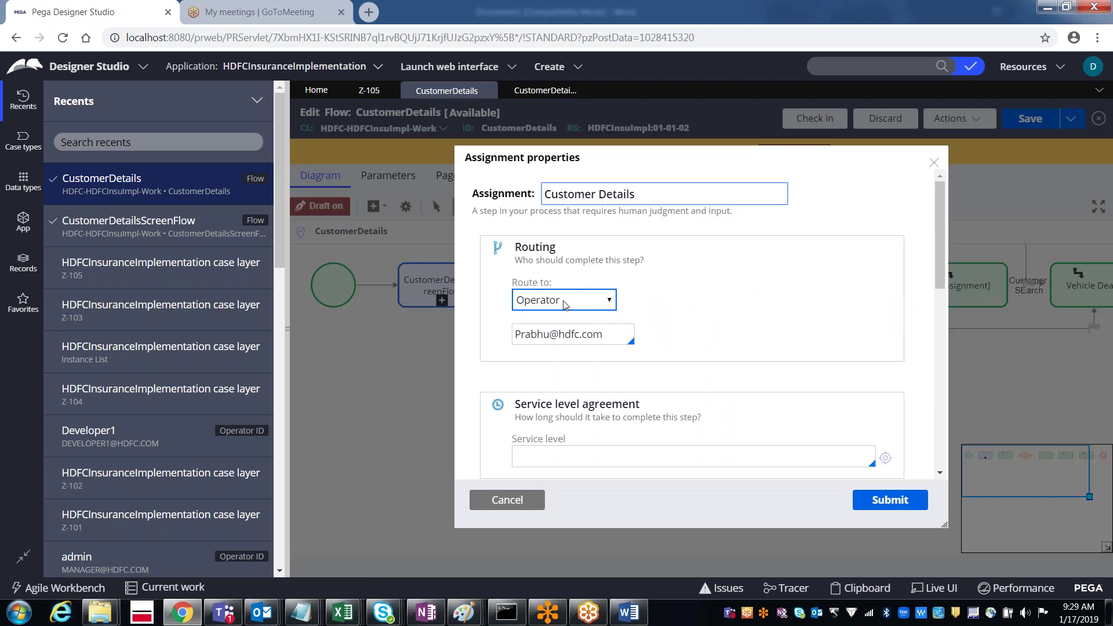
click(564, 303)
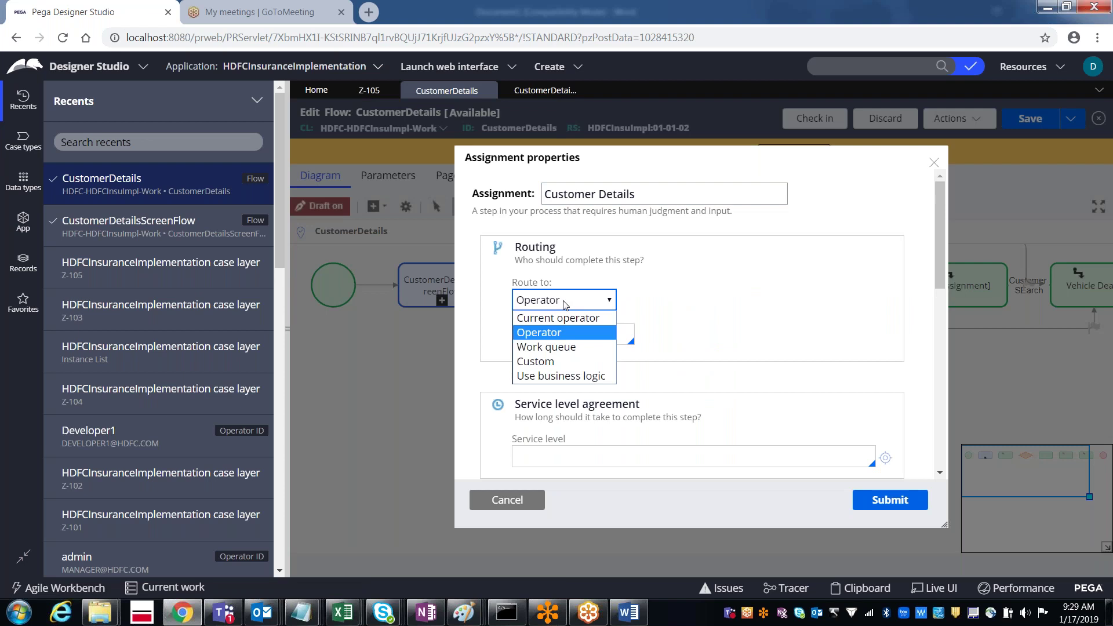
Step: Set the assignment to Custom routing with Worklist type and the ToWorklist router
click(555, 362)
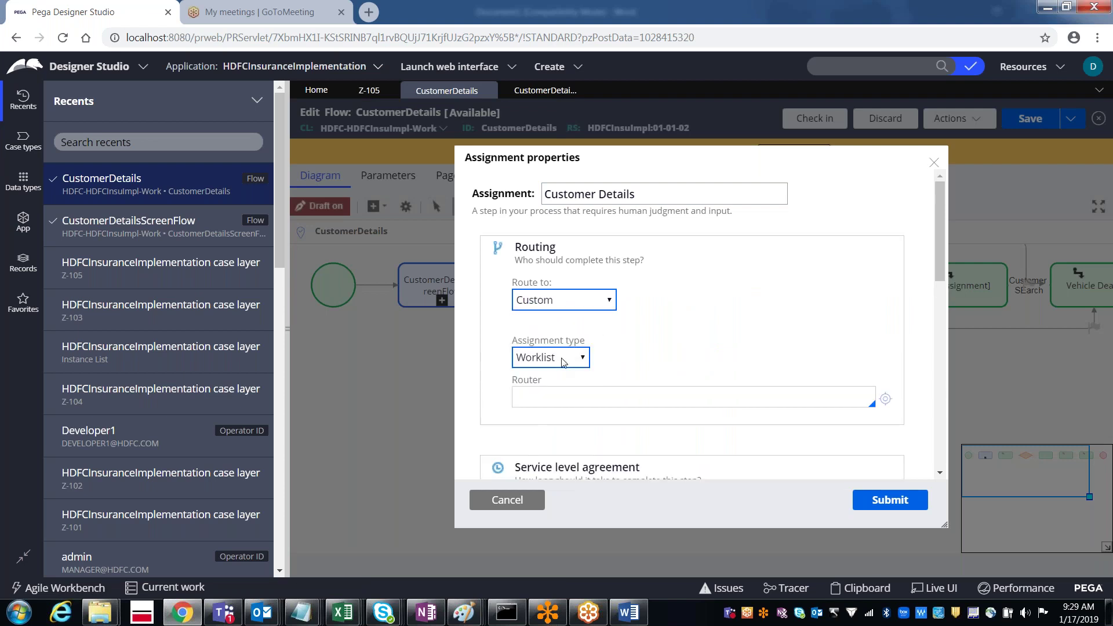
click(564, 362)
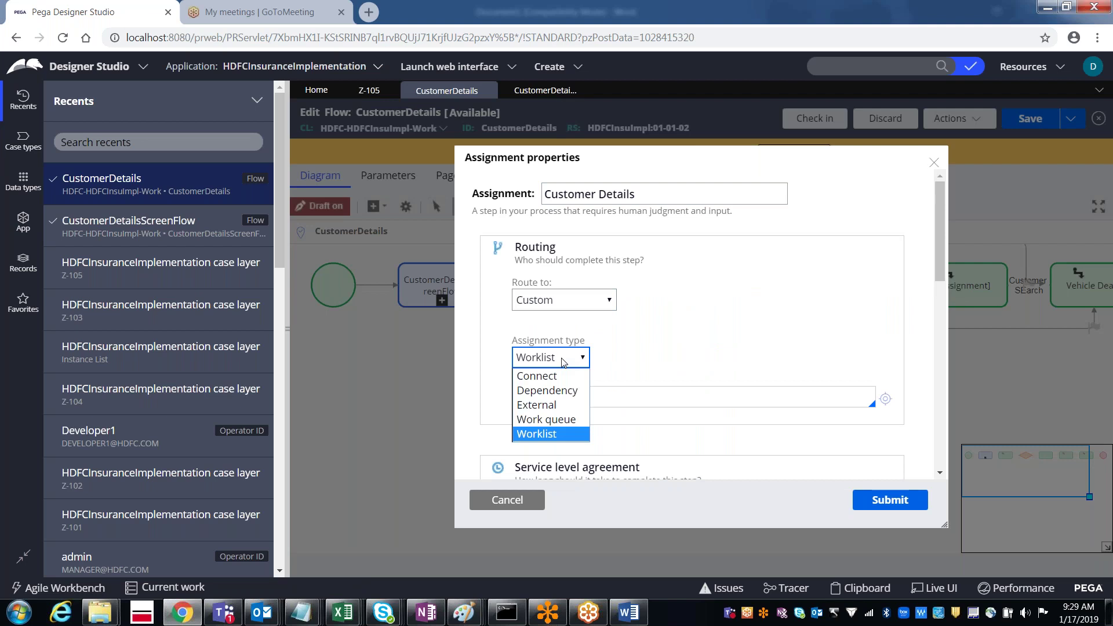
click(561, 436)
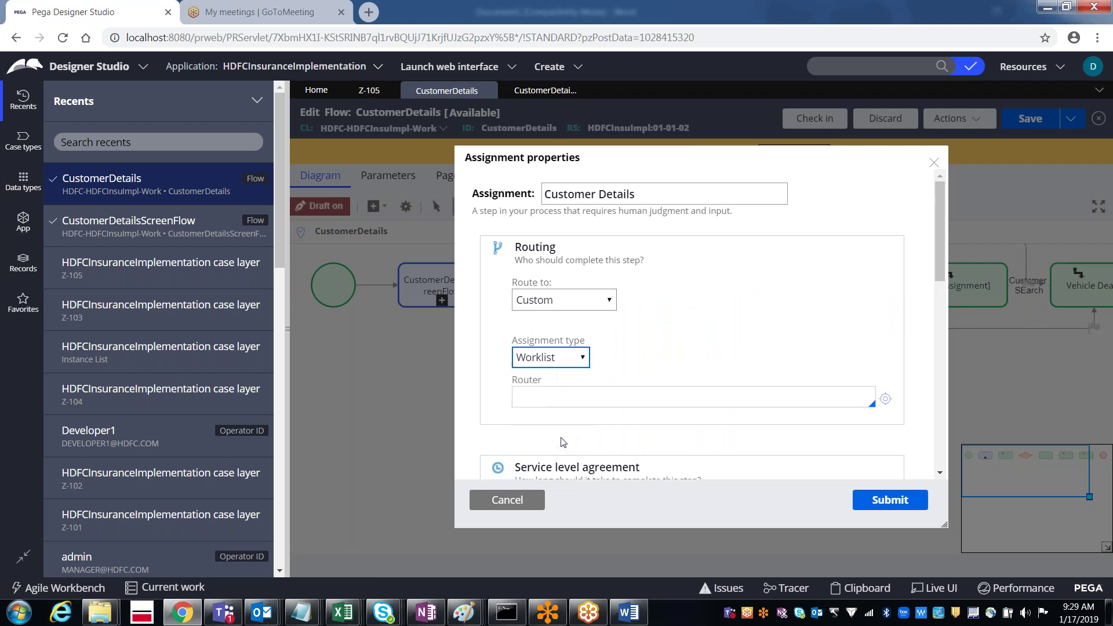
click(546, 394)
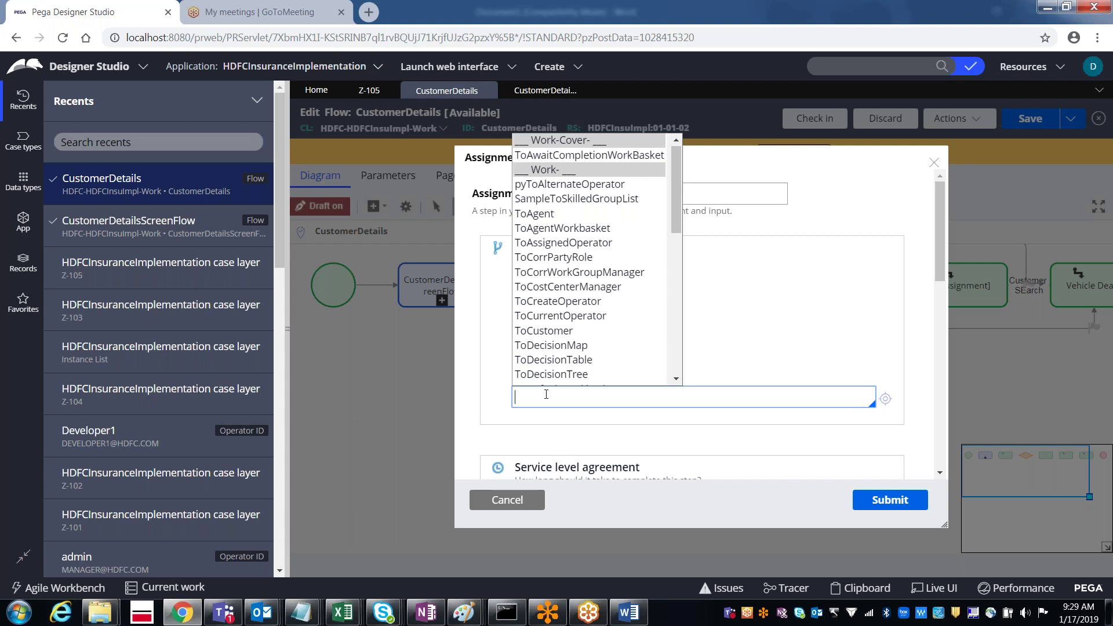
text(Publish)
key(BackSpace)
key(BackSpace)
key(BackSpace)
key(BackSpace)
key(BackSpace)
key(BackSpace)
key(BackSpace)
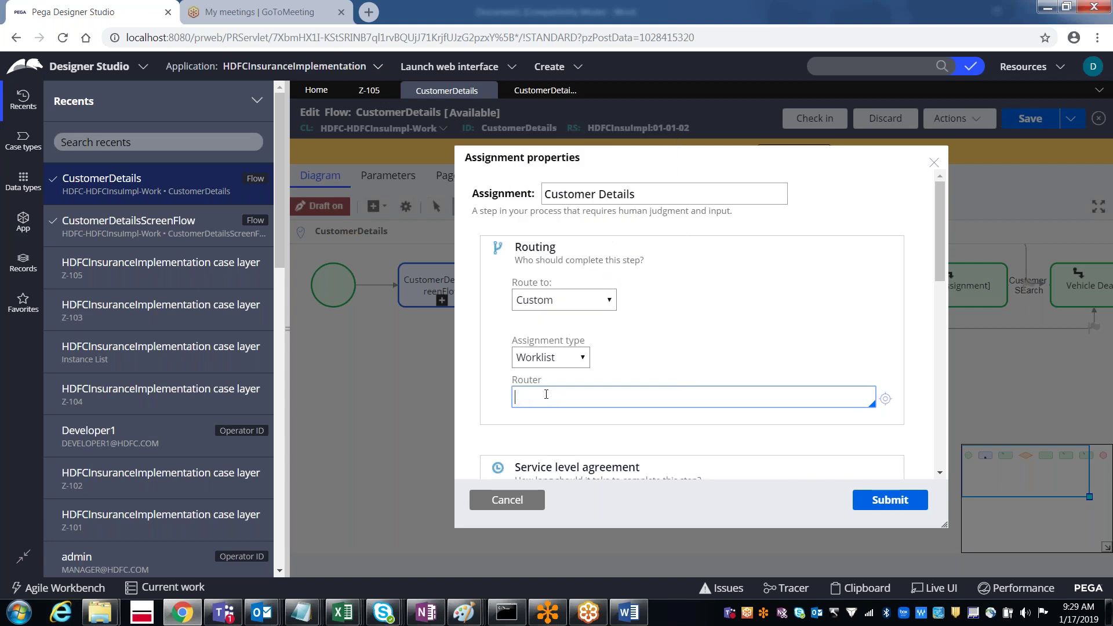
text(towor)
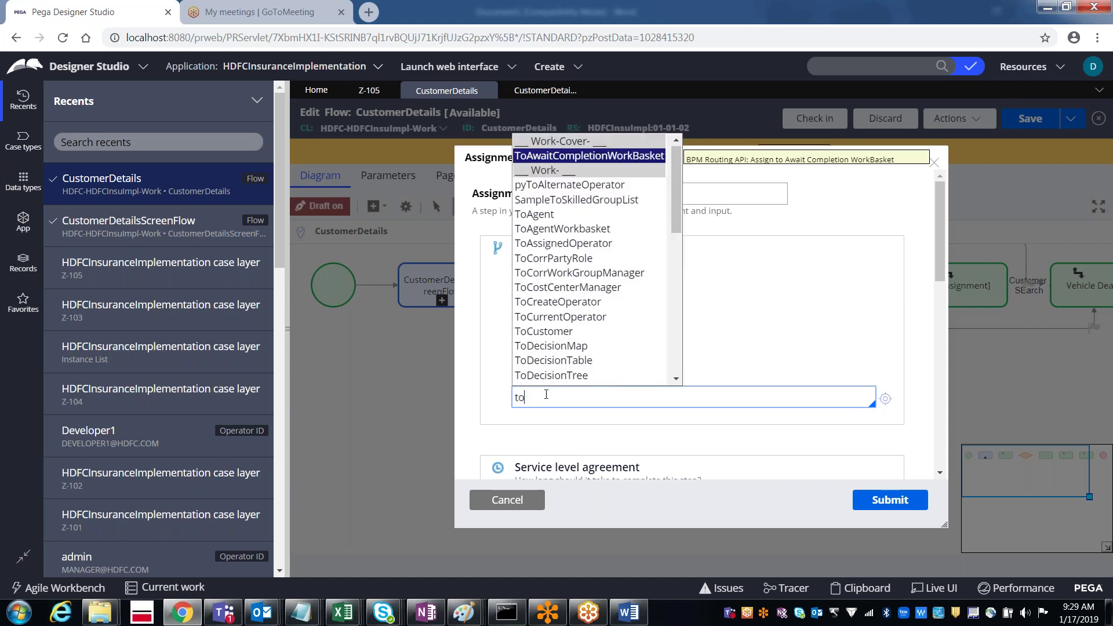
key(Down)
key(Down)
key(Down)
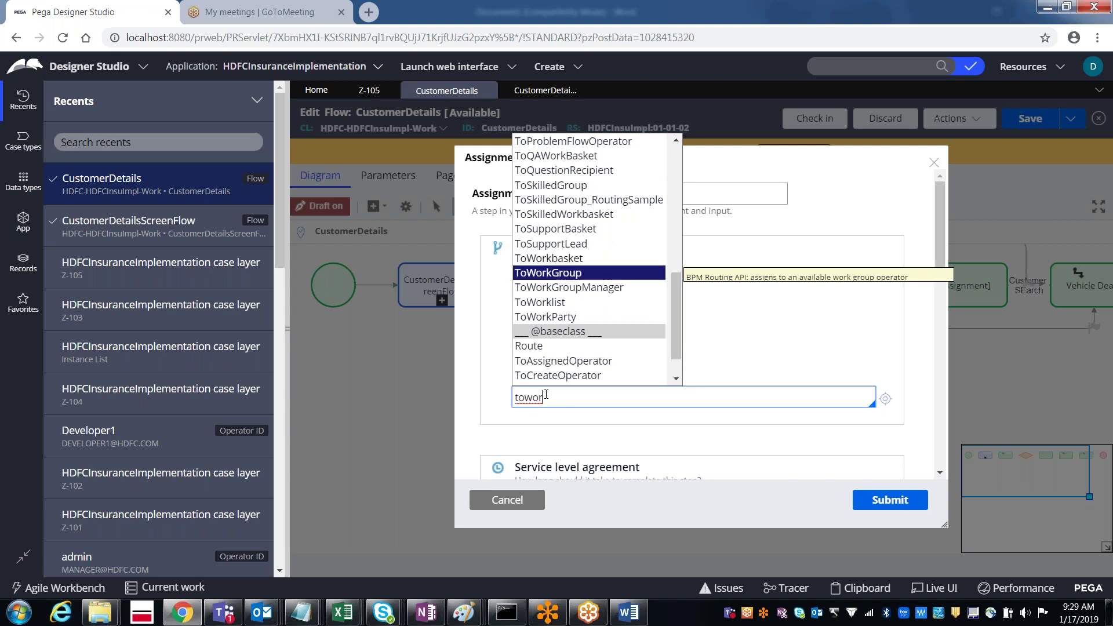
key(Return)
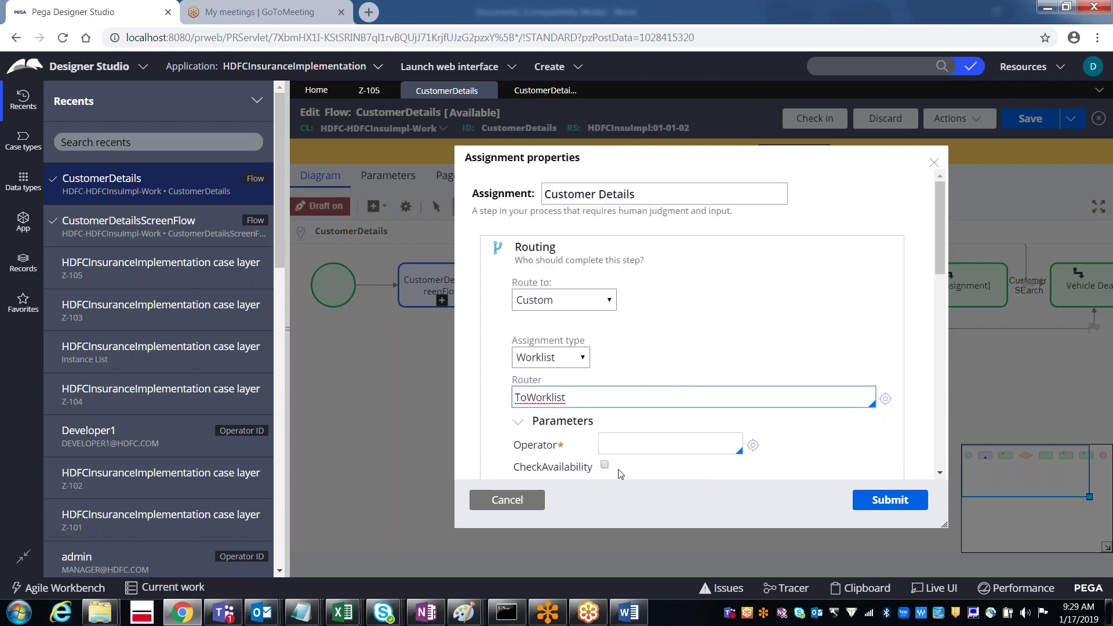
Step: Choose the HDFC Manager operator as the router parameter, keeping Custom routing
click(624, 450)
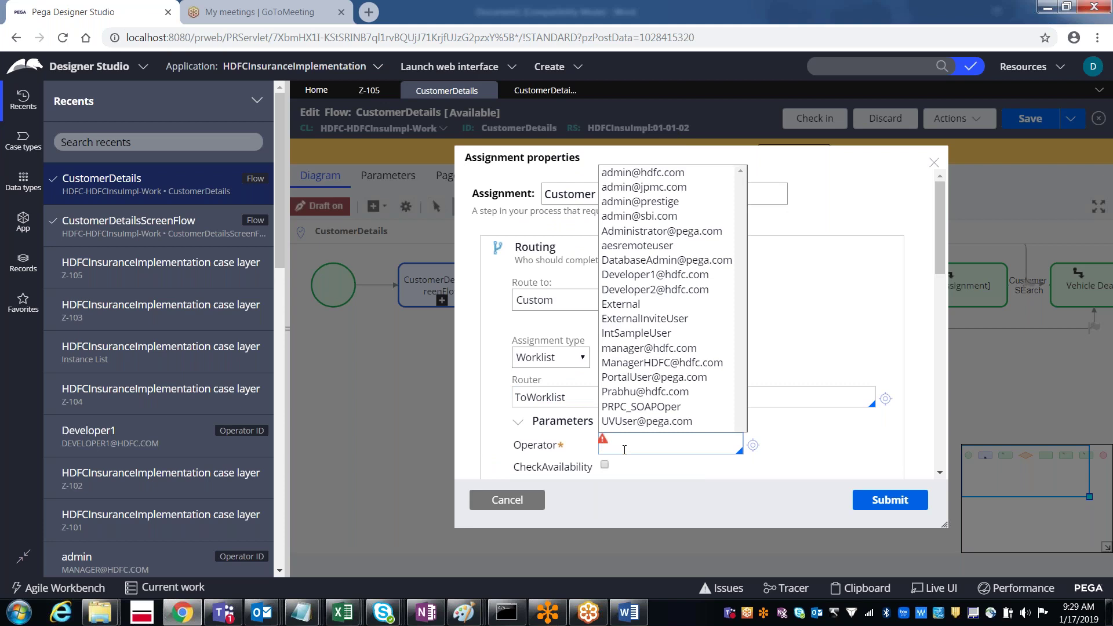
click(532, 307)
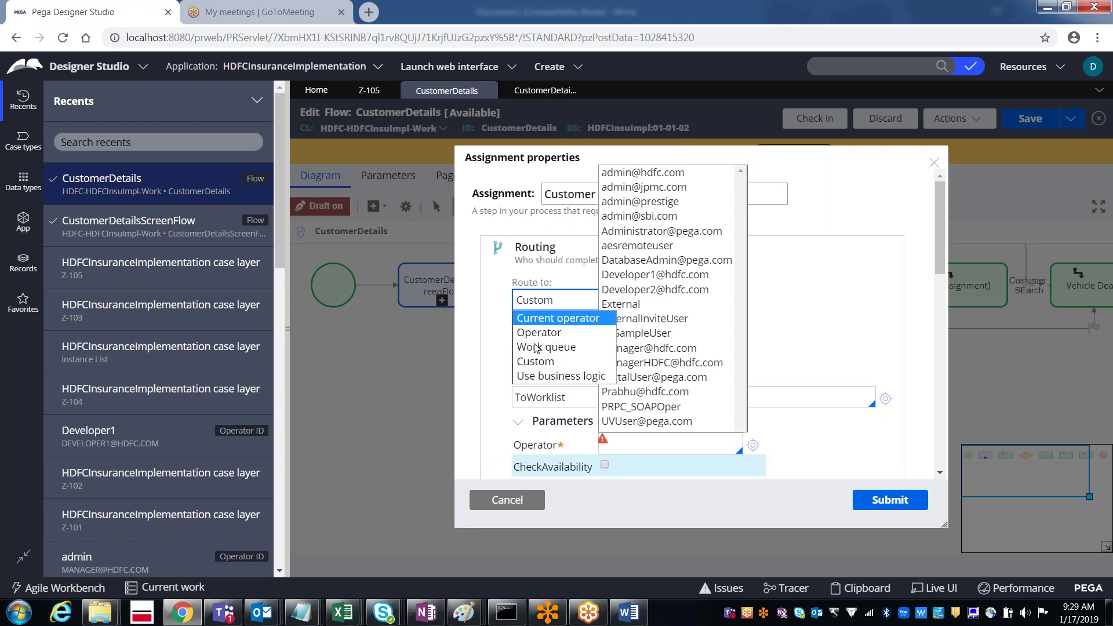
click(535, 362)
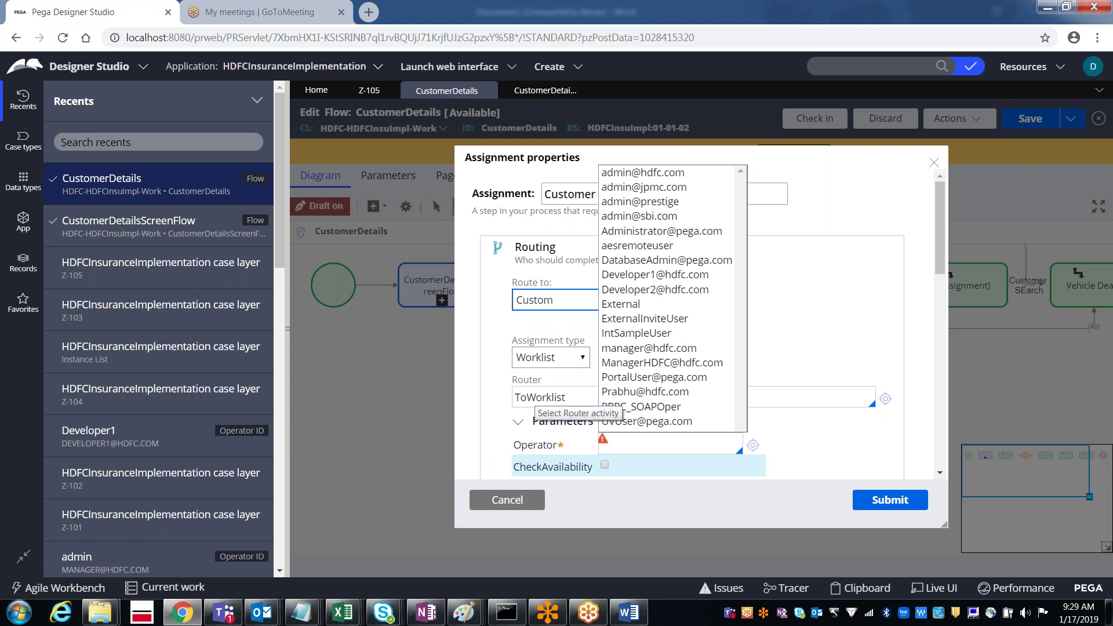
click(645, 392)
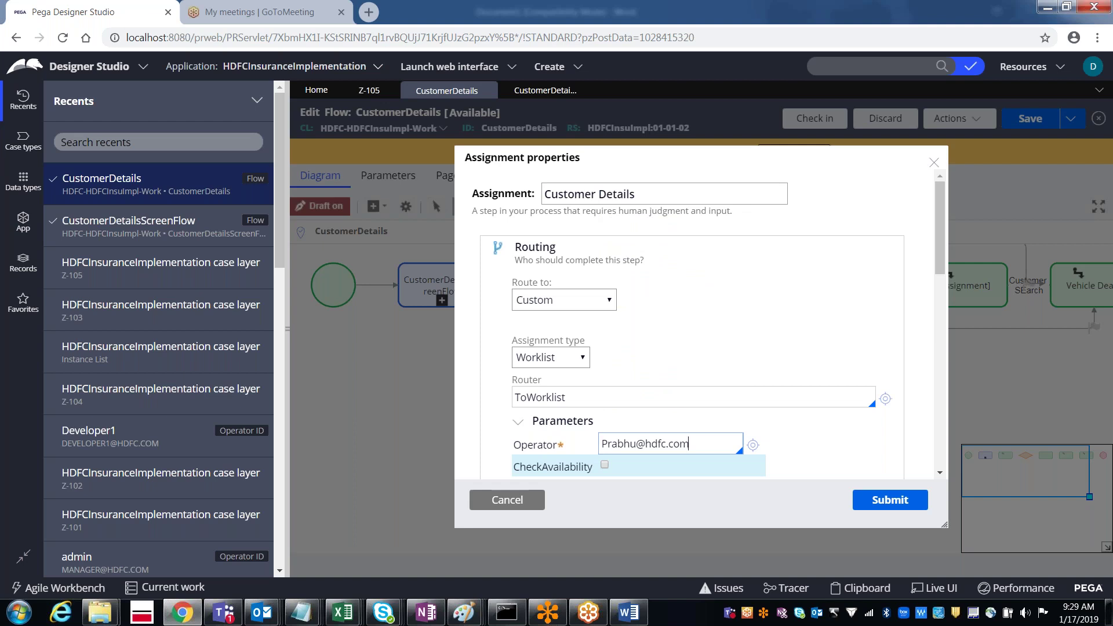
click(555, 300)
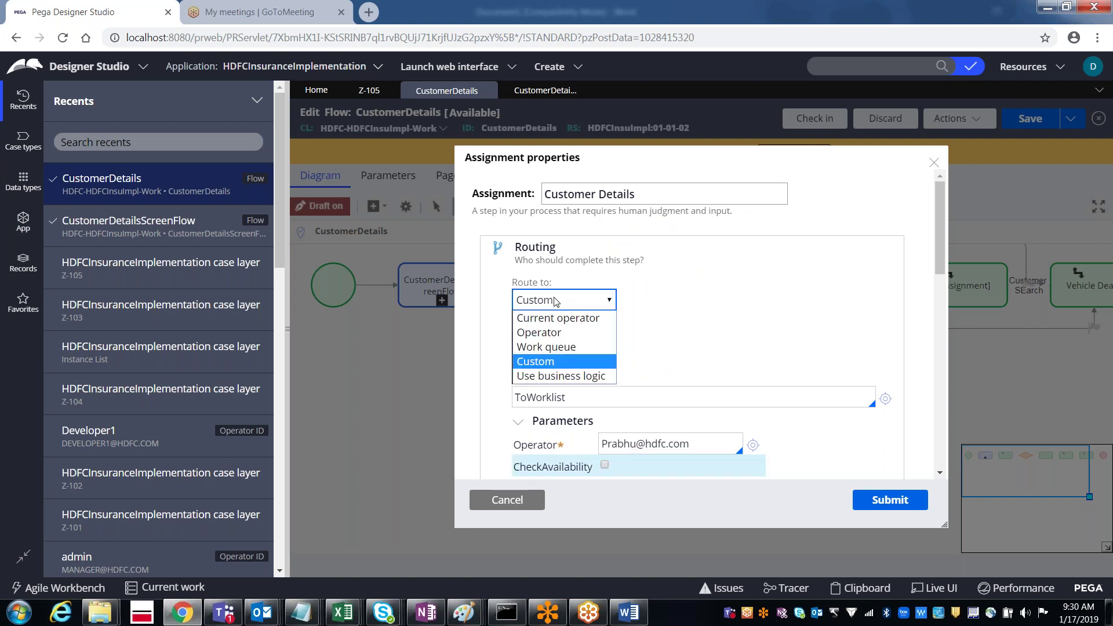
key(Escape)
Step: Switch Route to Operator, select the HDFC Manager operator from the suggestions, and submit the properties
click(555, 335)
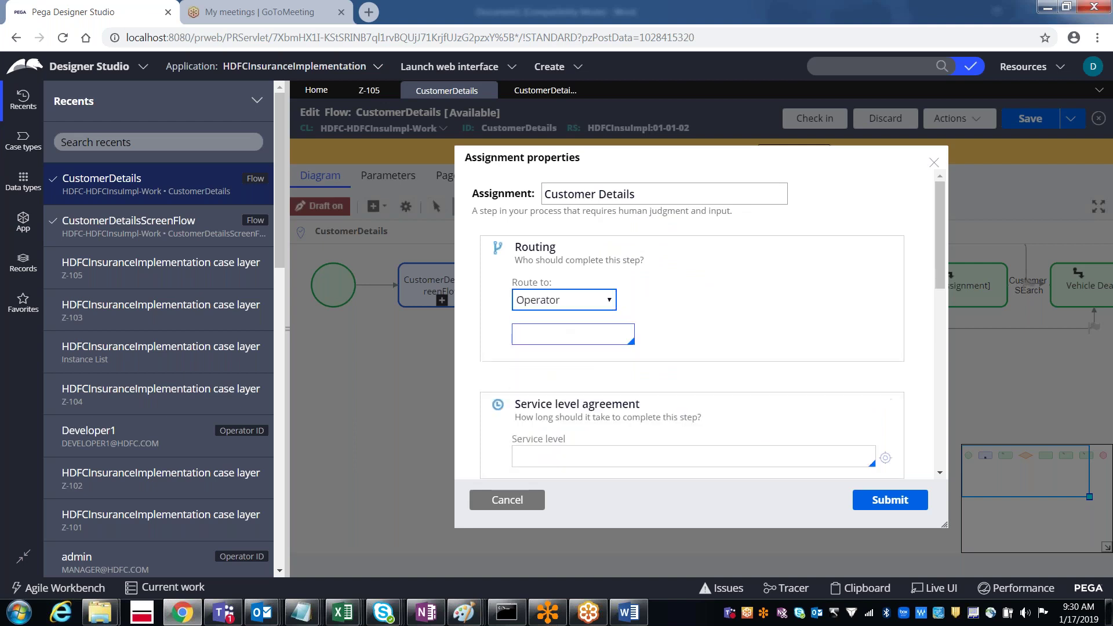
click(555, 334)
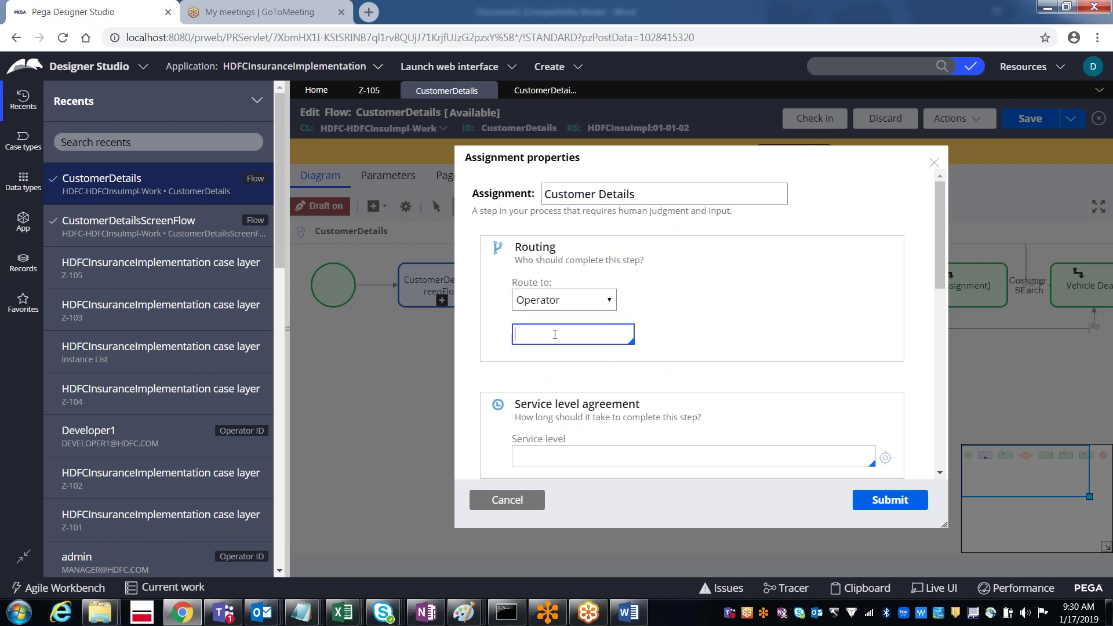
click(554, 334)
text(pra)
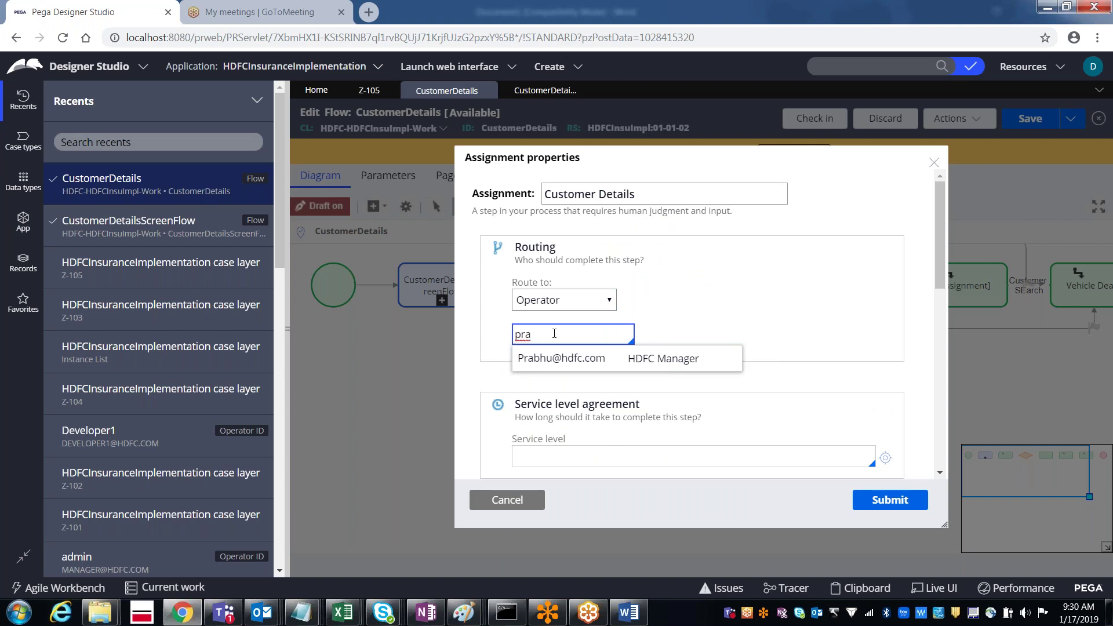
key(Return)
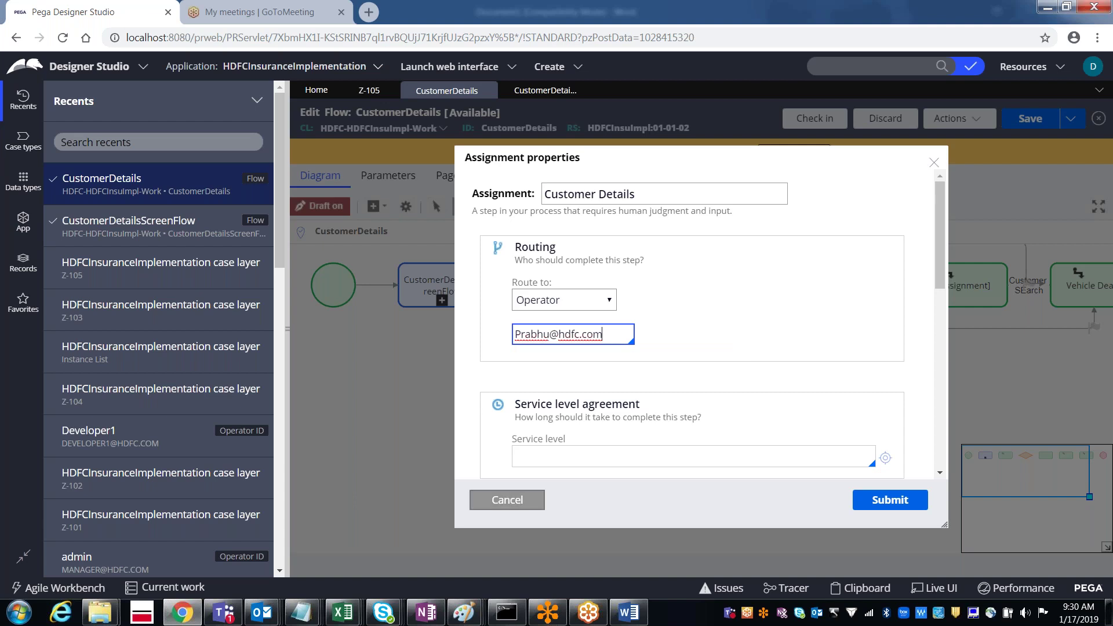
click(529, 507)
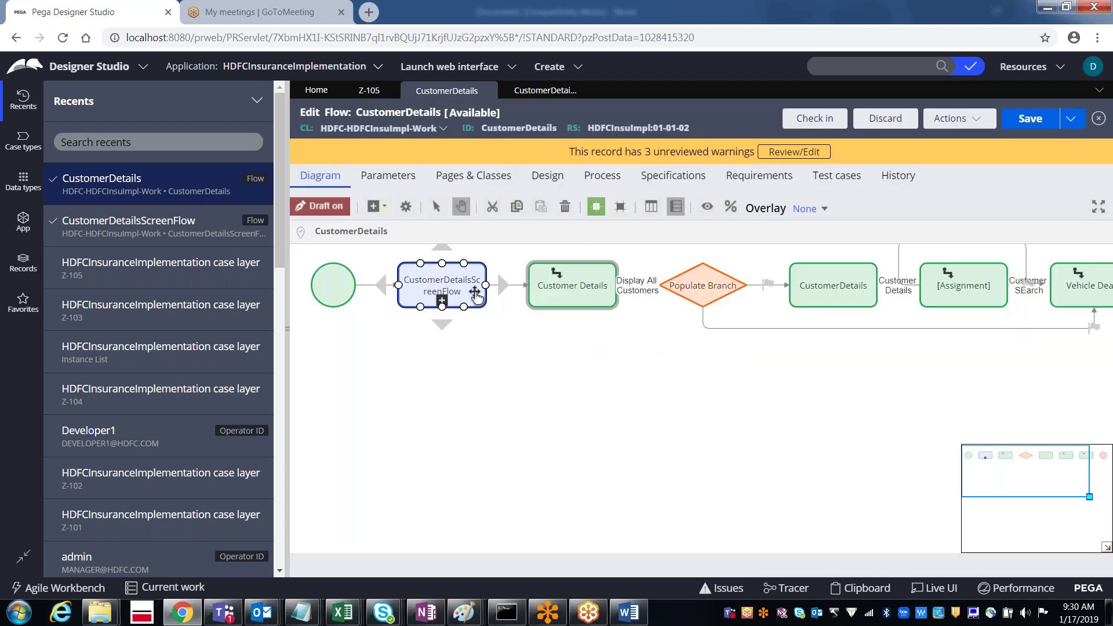
Step: Select the Customer Details shape, then bring the Word notes document to the front
click(571, 301)
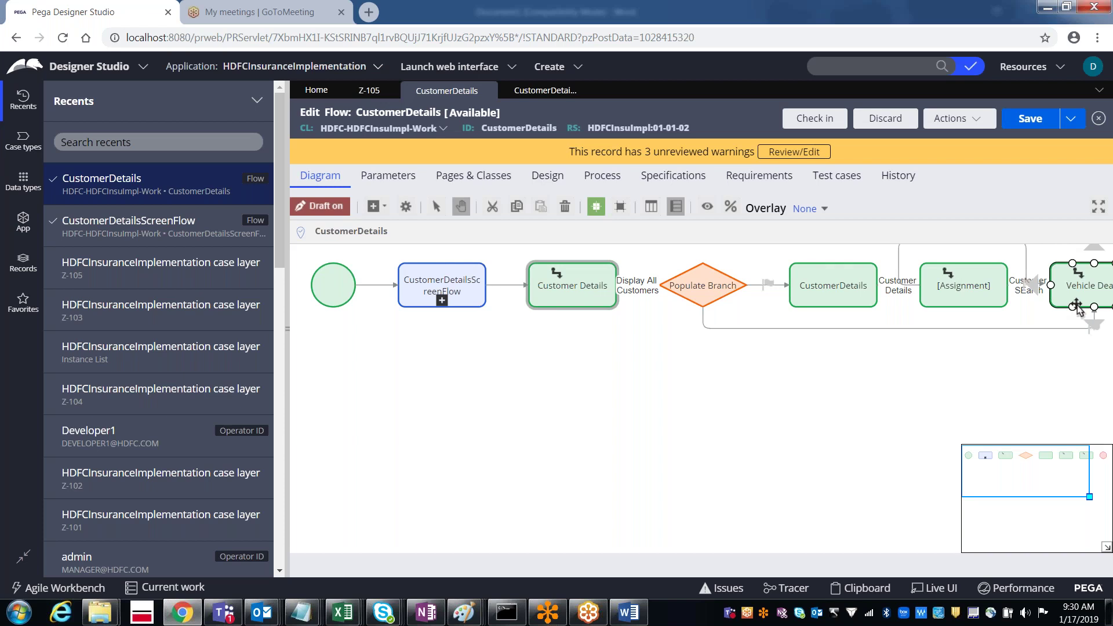
click(629, 613)
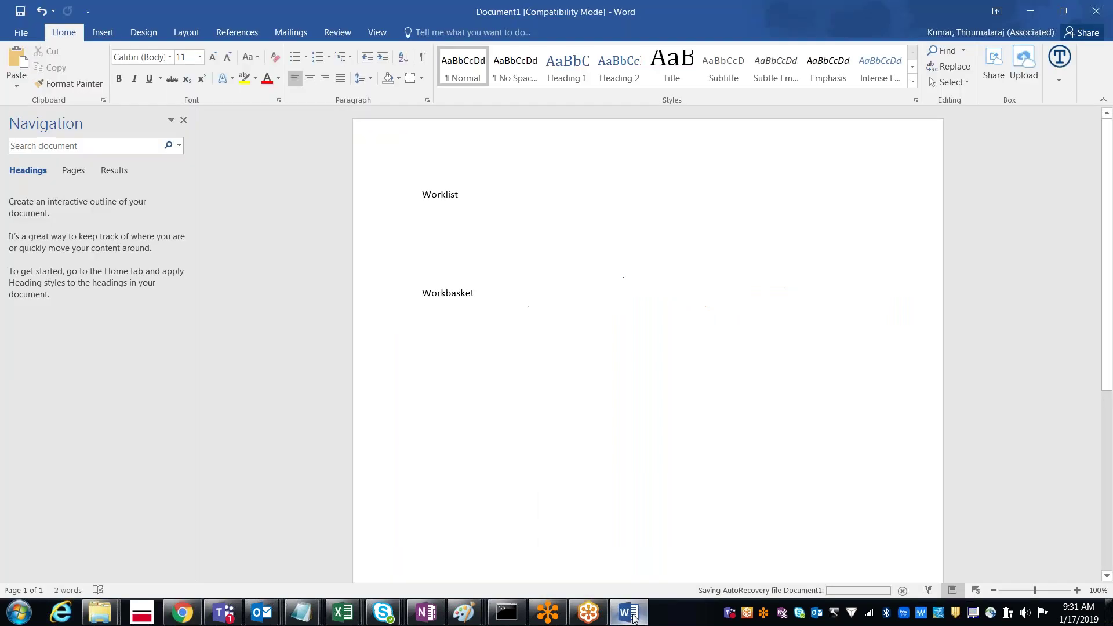